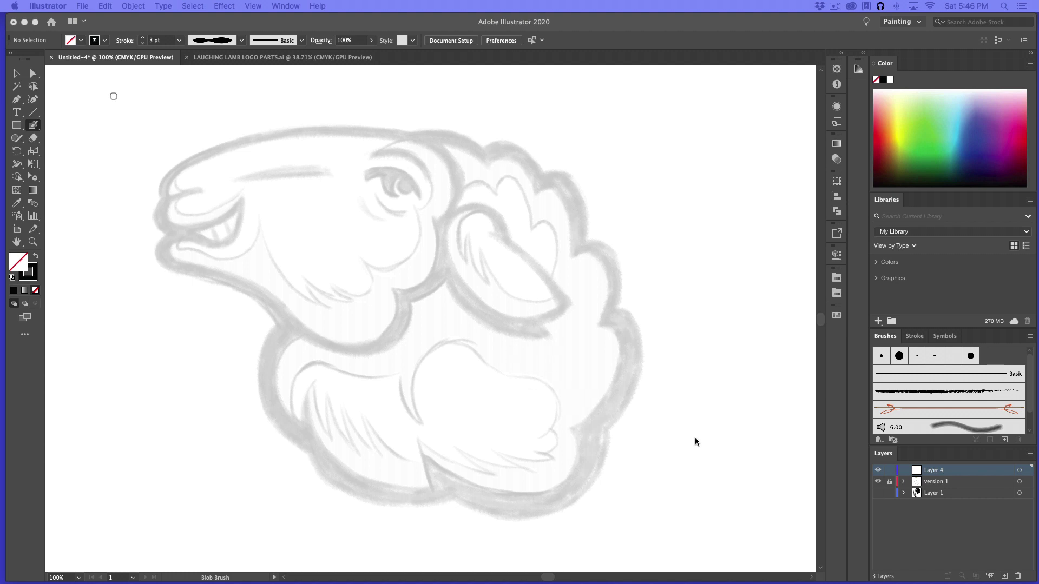
Ink the curve at the back of the sheep's cheek on Layer 4 with the Blob Brush
{"action": "left_click", "coordinate": [879, 475]}
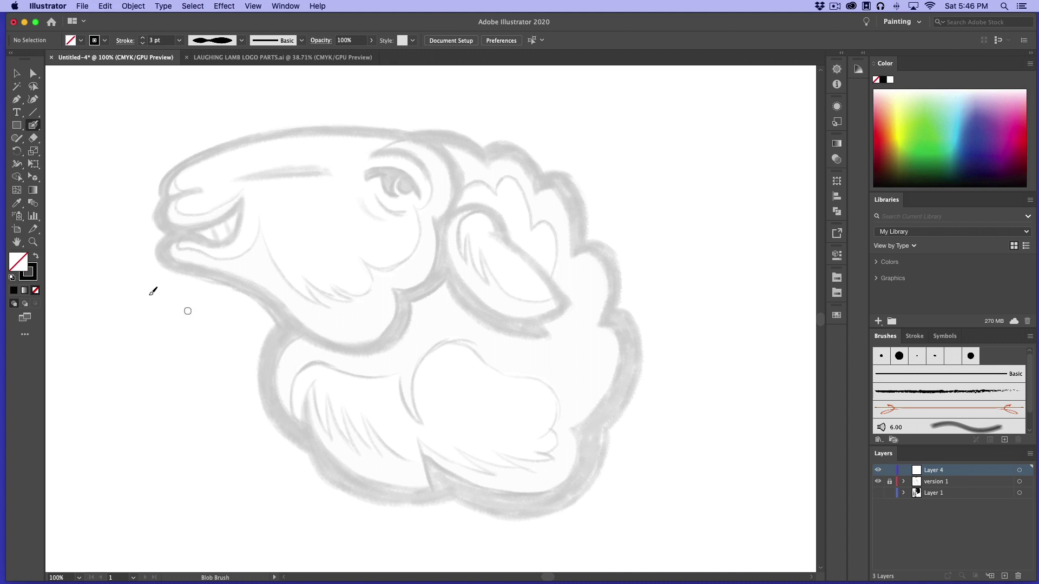
{"action": "left_click", "coordinate": [33, 243]}
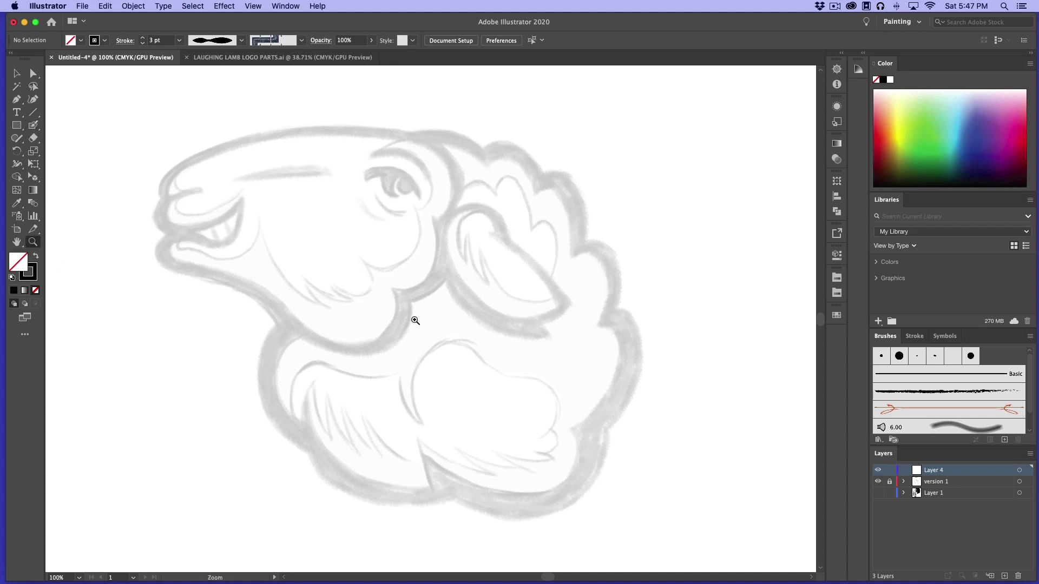
{"action": "left_click", "coordinate": [266, 253]}
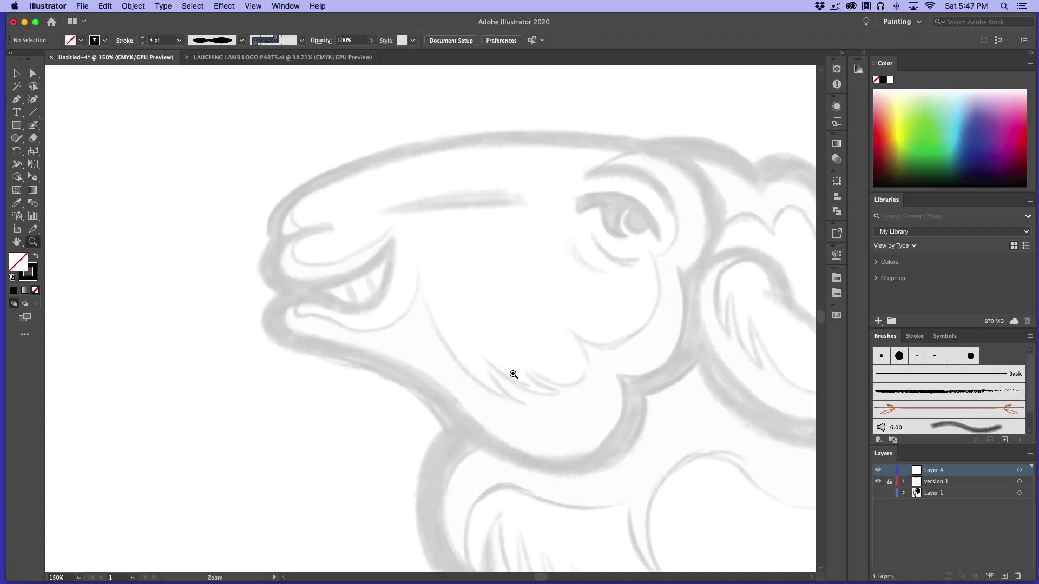
{"action": "left_click_drag", "start_coordinate": [675, 401], "coordinate": [527, 371]}
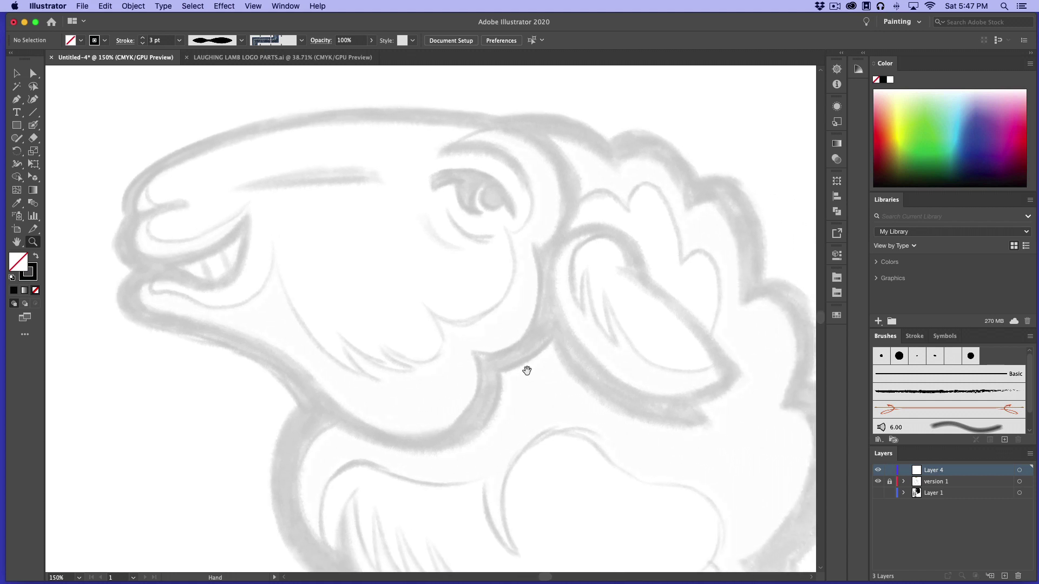
{"action": "left_click_drag", "start_coordinate": [33, 125], "coordinate": [67, 124]}
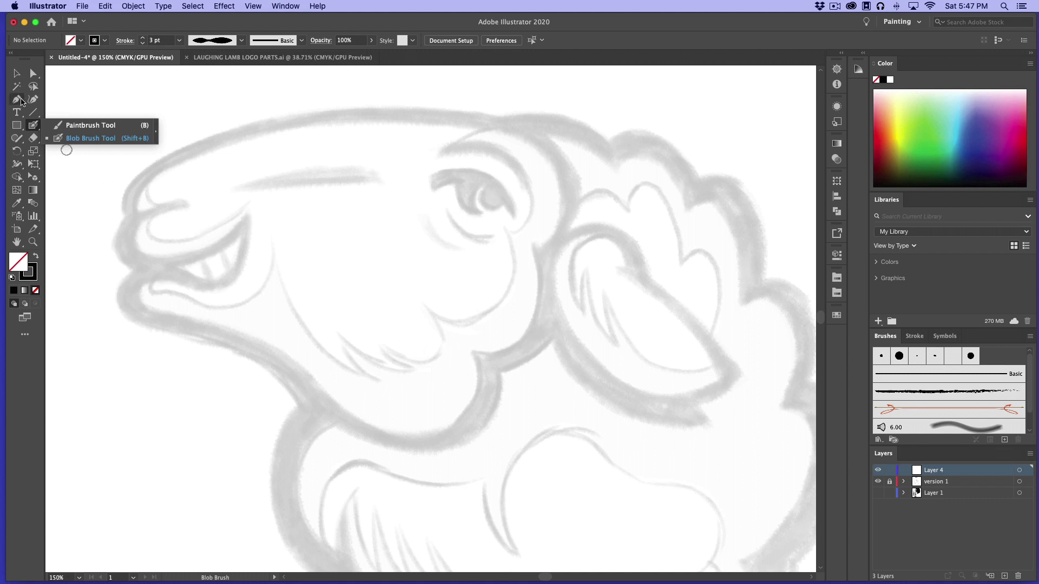
{"action": "left_click", "coordinate": [21, 101]}
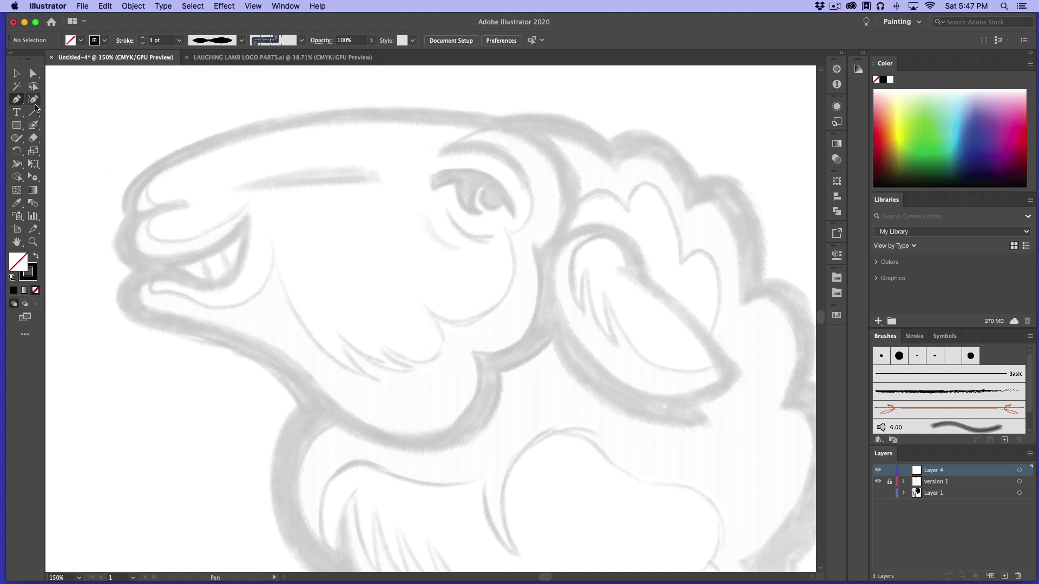
{"action": "left_click", "coordinate": [34, 125]}
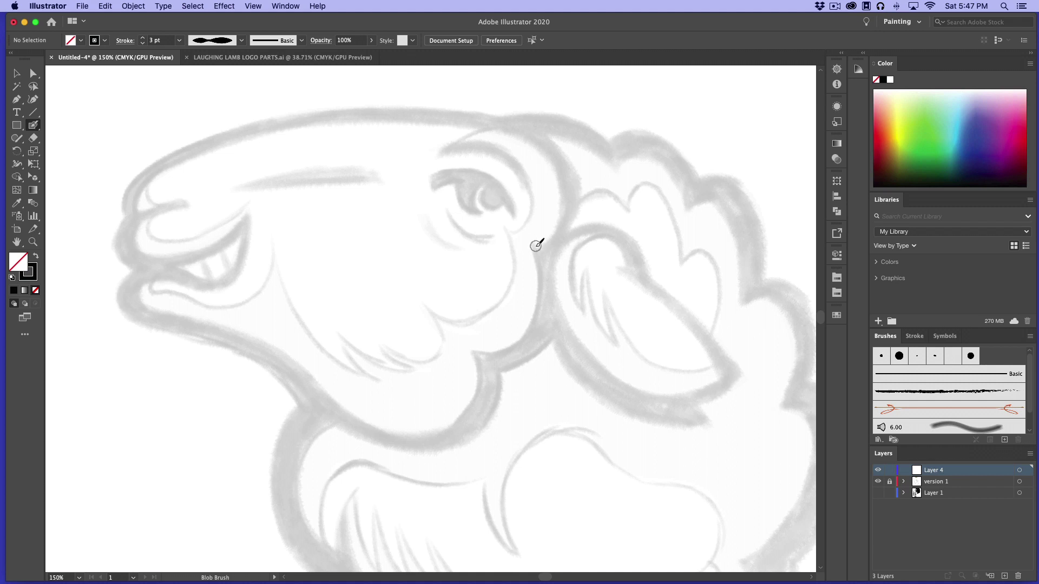
{"action": "mouse_move", "coordinate": [534, 242]}
{"action": "left_mouse_down"}
{"action": "mouse_move", "coordinate": [547, 299]}
{"action": "mouse_move", "coordinate": [528, 346]}
{"action": "mouse_move", "coordinate": [492, 358]}
{"action": "mouse_move", "coordinate": [453, 336]}
{"action": "left_mouse_up"}
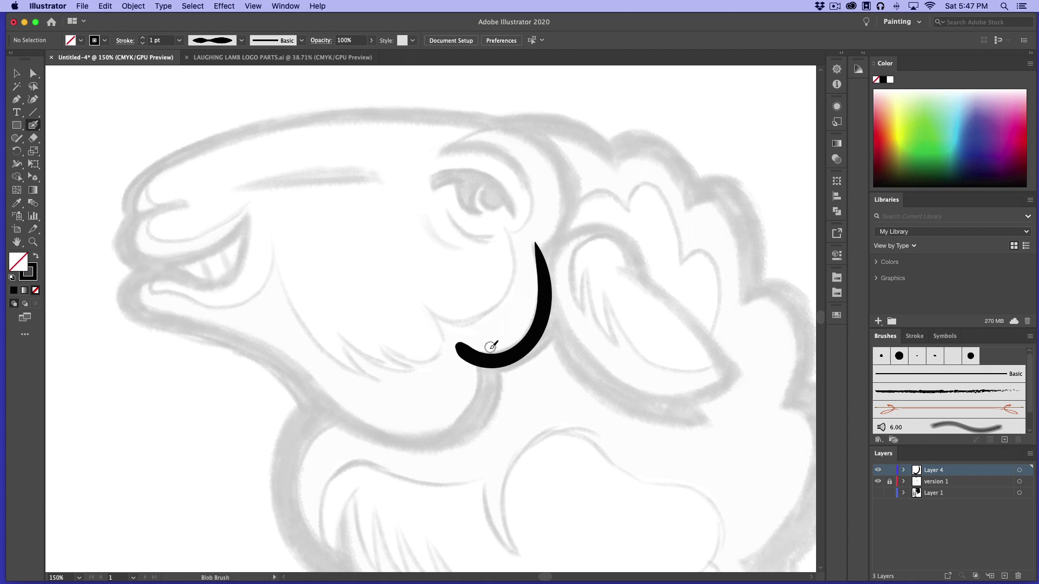
Ink the jaw from the cheek to the lower lip, plus the mouth opening, upper lip and nostril line
{"action": "mouse_move", "coordinate": [484, 340]}
{"action": "left_mouse_down"}
{"action": "mouse_move", "coordinate": [474, 415]}
{"action": "mouse_move", "coordinate": [406, 435]}
{"action": "mouse_move", "coordinate": [332, 402]}
{"action": "mouse_move", "coordinate": [277, 353]}
{"action": "mouse_move", "coordinate": [133, 295]}
{"action": "mouse_move", "coordinate": [164, 270]}
{"action": "mouse_move", "coordinate": [227, 276]}
{"action": "mouse_move", "coordinate": [247, 229]}
{"action": "left_mouse_up"}
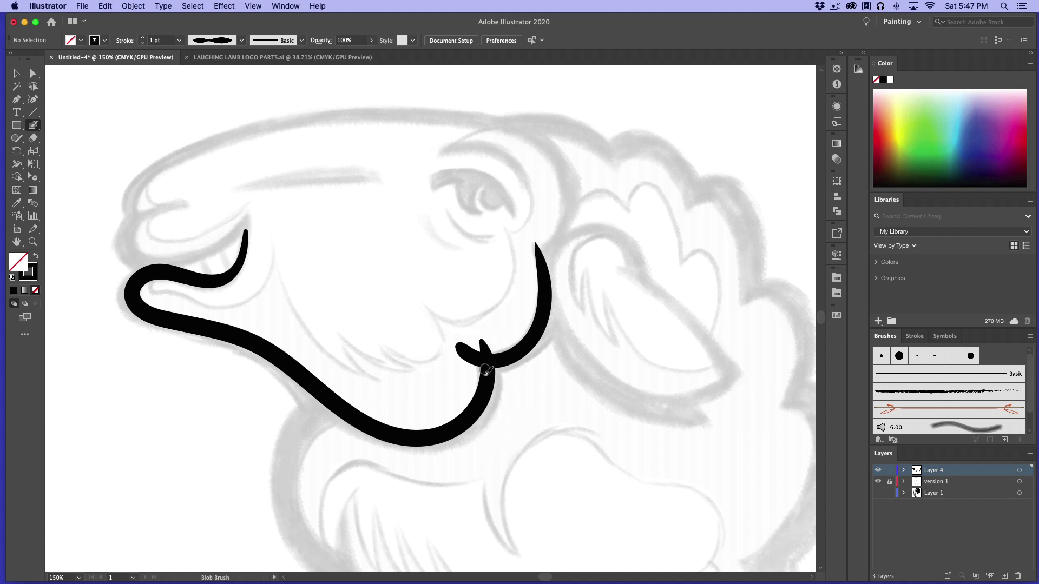
{"action": "left_click_drag", "start_coordinate": [485, 370], "coordinate": [483, 342]}
{"action": "mouse_move", "coordinate": [254, 213]}
{"action": "left_mouse_down"}
{"action": "mouse_move", "coordinate": [192, 259]}
{"action": "mouse_move", "coordinate": [144, 259]}
{"action": "mouse_move", "coordinate": [130, 238]}
{"action": "mouse_move", "coordinate": [136, 223]}
{"action": "mouse_move", "coordinate": [188, 205]}
{"action": "left_mouse_up"}
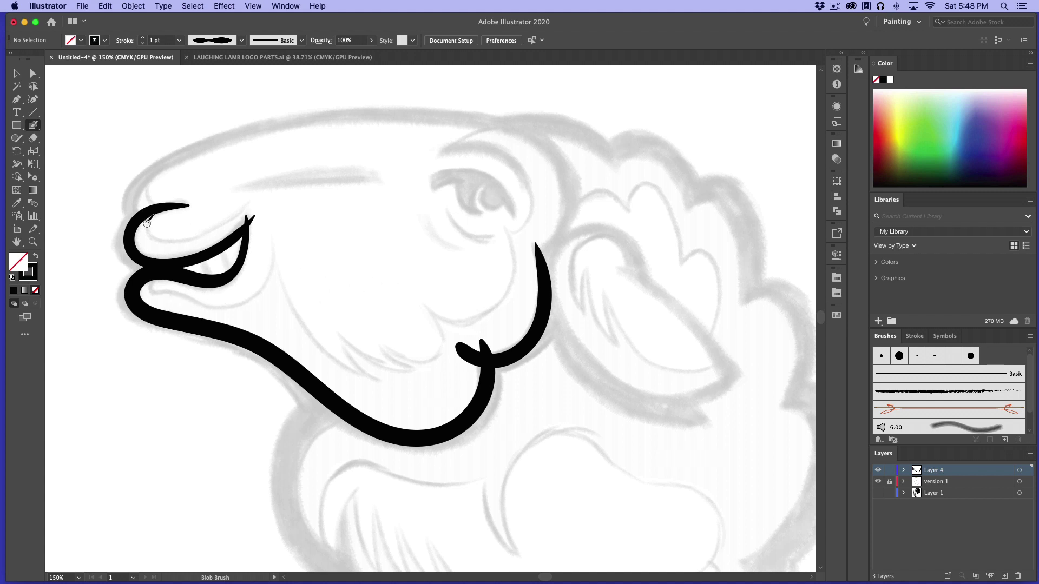
{"action": "mouse_move", "coordinate": [146, 225]}
{"action": "left_mouse_down"}
{"action": "mouse_move", "coordinate": [134, 210]}
{"action": "mouse_move", "coordinate": [137, 181]}
{"action": "mouse_move", "coordinate": [217, 136]}
{"action": "mouse_move", "coordinate": [439, 112]}
{"action": "mouse_move", "coordinate": [496, 127]}
{"action": "mouse_move", "coordinate": [567, 180]}
{"action": "mouse_move", "coordinate": [573, 220]}
{"action": "mouse_move", "coordinate": [536, 263]}
{"action": "mouse_move", "coordinate": [495, 279]}
{"action": "left_mouse_up"}
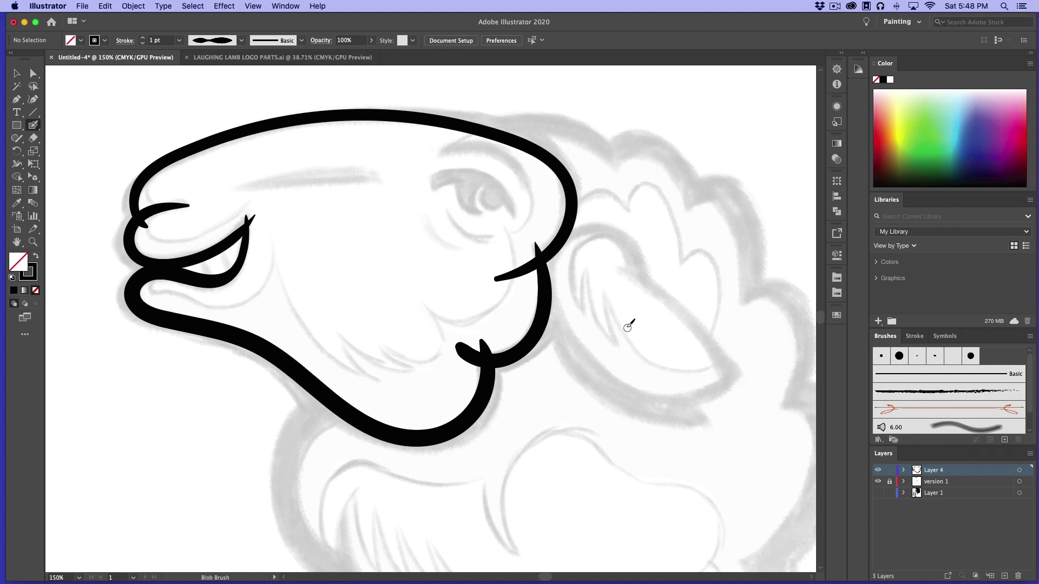
{"action": "key", "text": "super+z"}
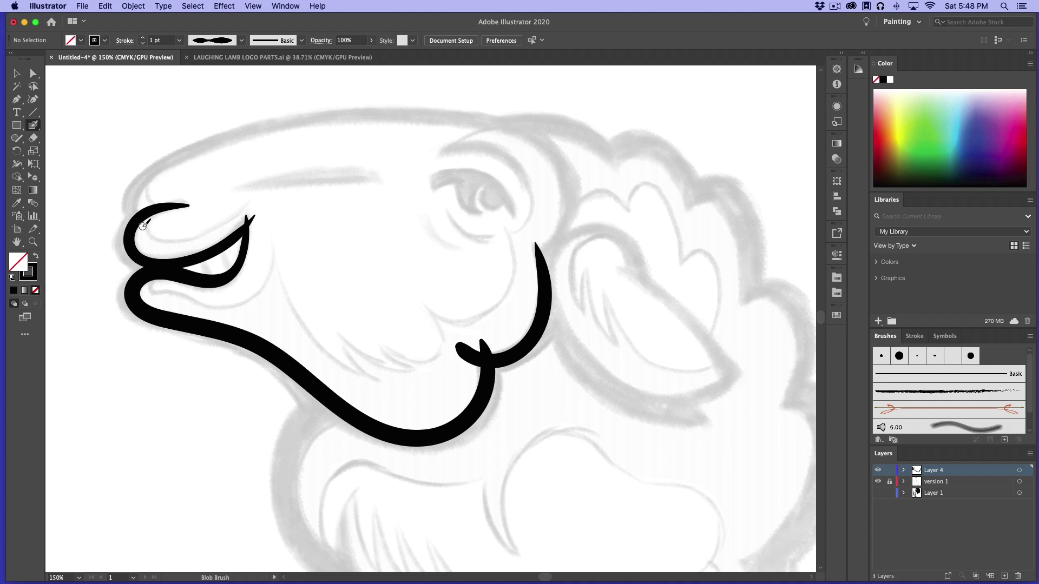
{"action": "mouse_move", "coordinate": [145, 231]}
{"action": "left_mouse_down"}
{"action": "mouse_move", "coordinate": [144, 187]}
{"action": "mouse_move", "coordinate": [212, 145]}
{"action": "mouse_move", "coordinate": [266, 136]}
{"action": "left_mouse_up"}
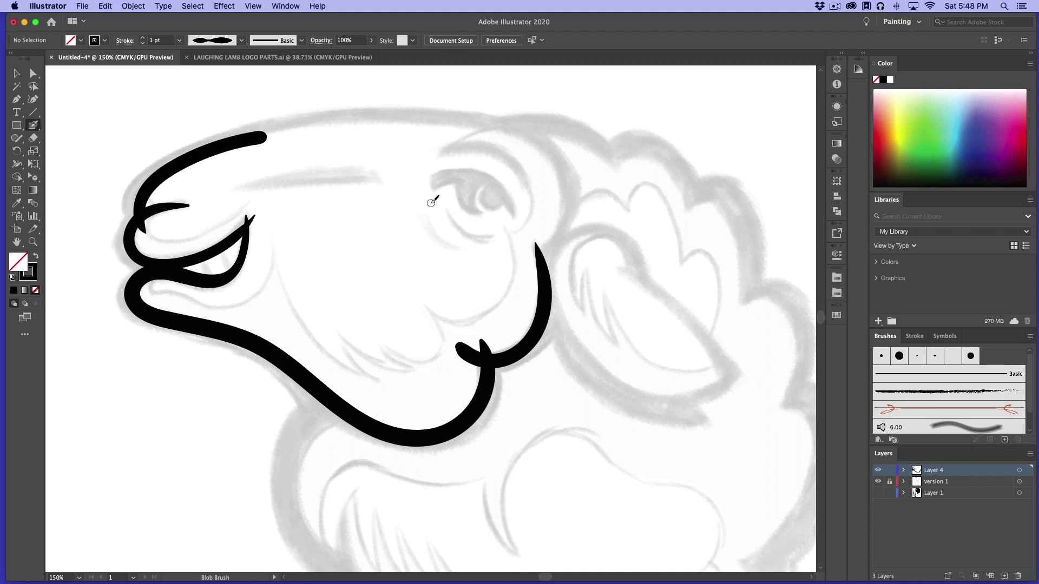
{"action": "key", "text": "super+z"}
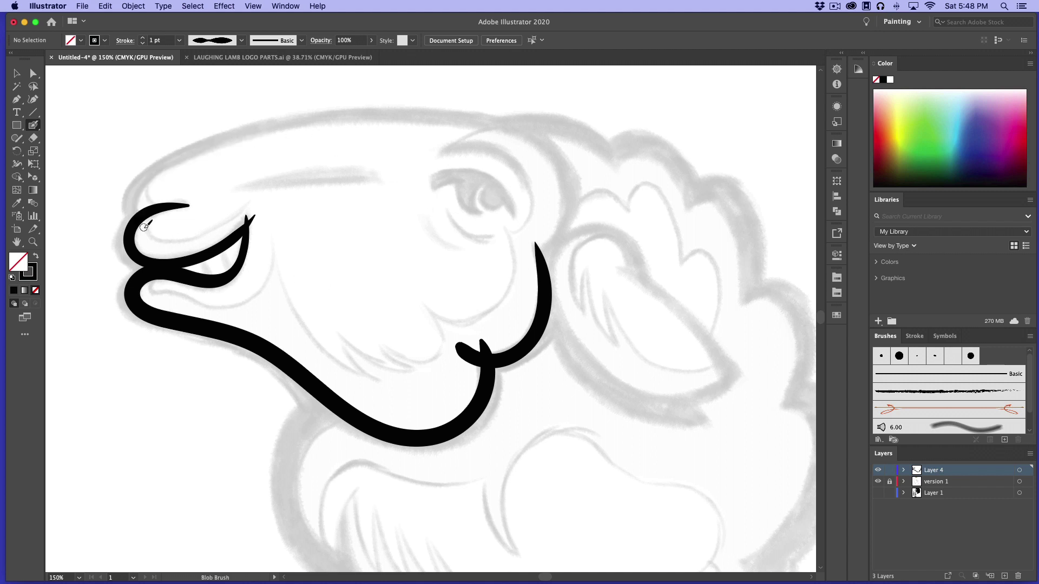
Ink the head outline from the nostril over the forehead to the cheek, and add the upper eyelid
{"action": "mouse_move", "coordinate": [144, 228]}
{"action": "left_mouse_down"}
{"action": "mouse_move", "coordinate": [137, 201]}
{"action": "mouse_move", "coordinate": [160, 162]}
{"action": "mouse_move", "coordinate": [246, 128]}
{"action": "mouse_move", "coordinate": [363, 113]}
{"action": "mouse_move", "coordinate": [490, 115]}
{"action": "mouse_move", "coordinate": [557, 145]}
{"action": "mouse_move", "coordinate": [575, 183]}
{"action": "mouse_move", "coordinate": [574, 222]}
{"action": "mouse_move", "coordinate": [506, 270]}
{"action": "left_mouse_up"}
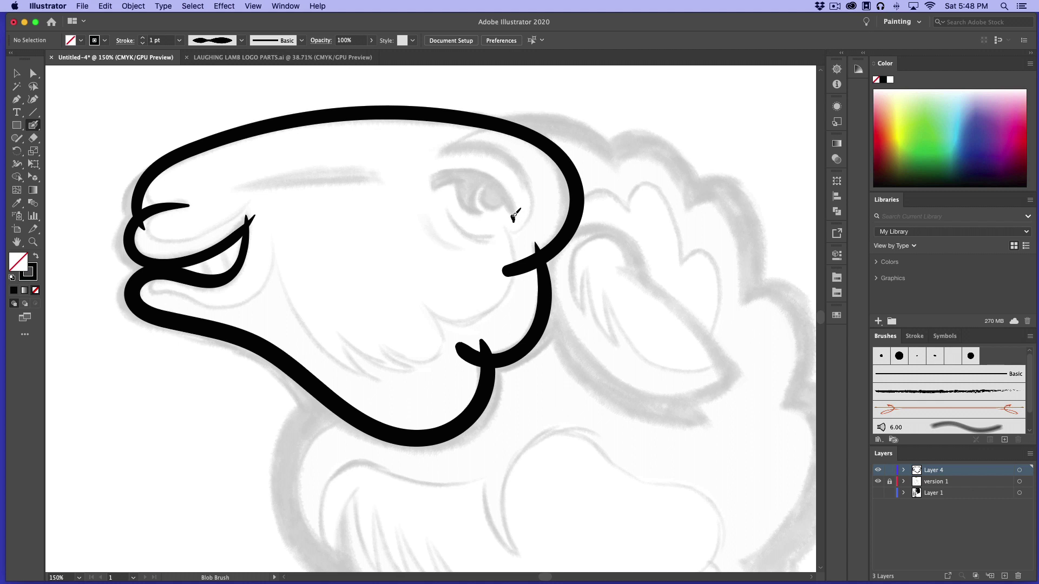
{"action": "mouse_move", "coordinate": [513, 219]}
{"action": "left_mouse_down"}
{"action": "mouse_move", "coordinate": [506, 195]}
{"action": "mouse_move", "coordinate": [469, 170]}
{"action": "mouse_move", "coordinate": [425, 185]}
{"action": "left_mouse_up"}
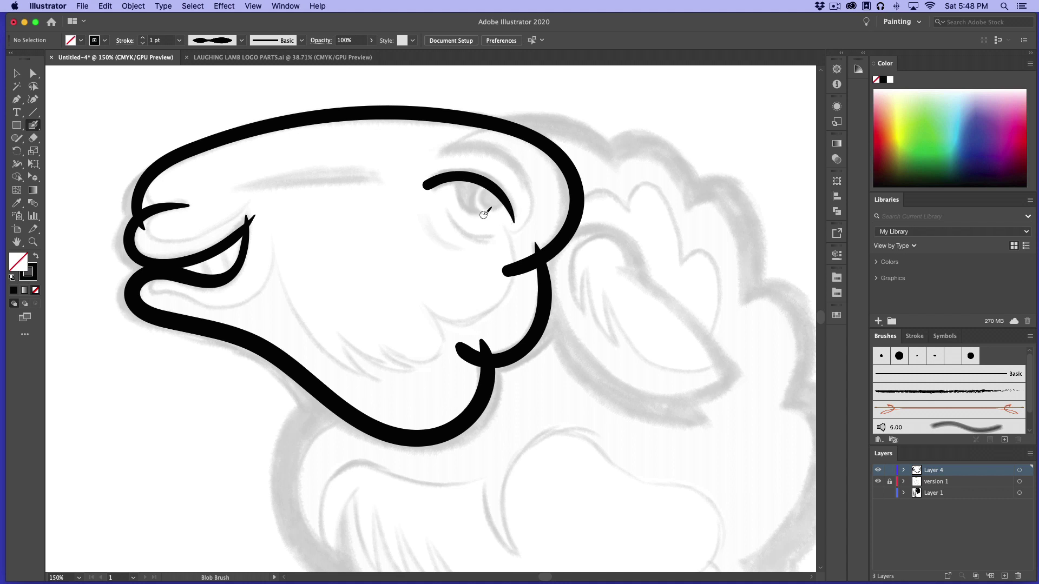
Ink the crescent-shaped iris edge and the solid round pupil beneath the upper eyelid
{"action": "left_click_drag", "start_coordinate": [485, 216], "coordinate": [459, 182]}
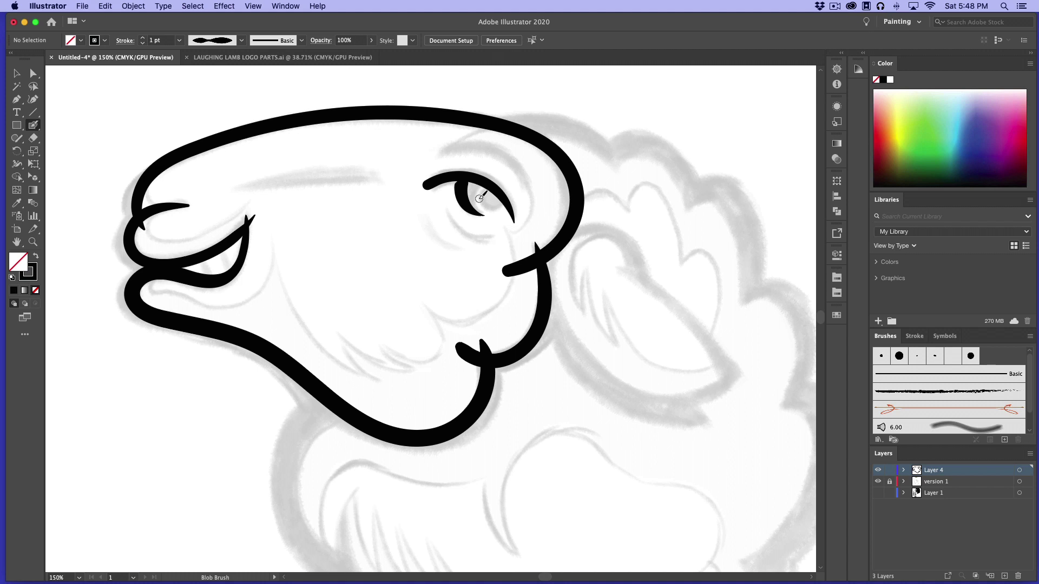
{"action": "key", "text": "super+z"}
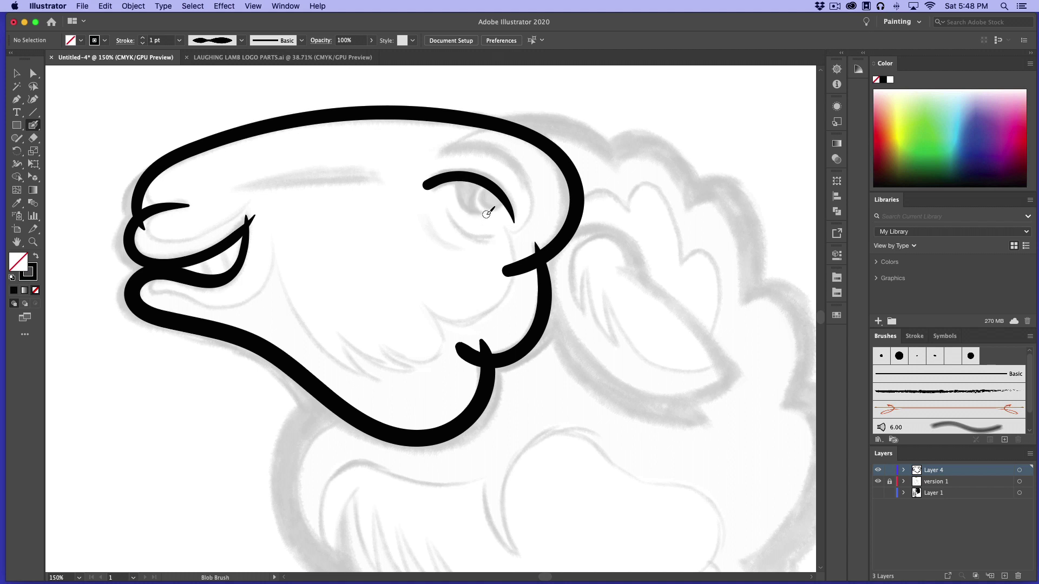
{"action": "left_click_drag", "start_coordinate": [487, 212], "coordinate": [472, 206]}
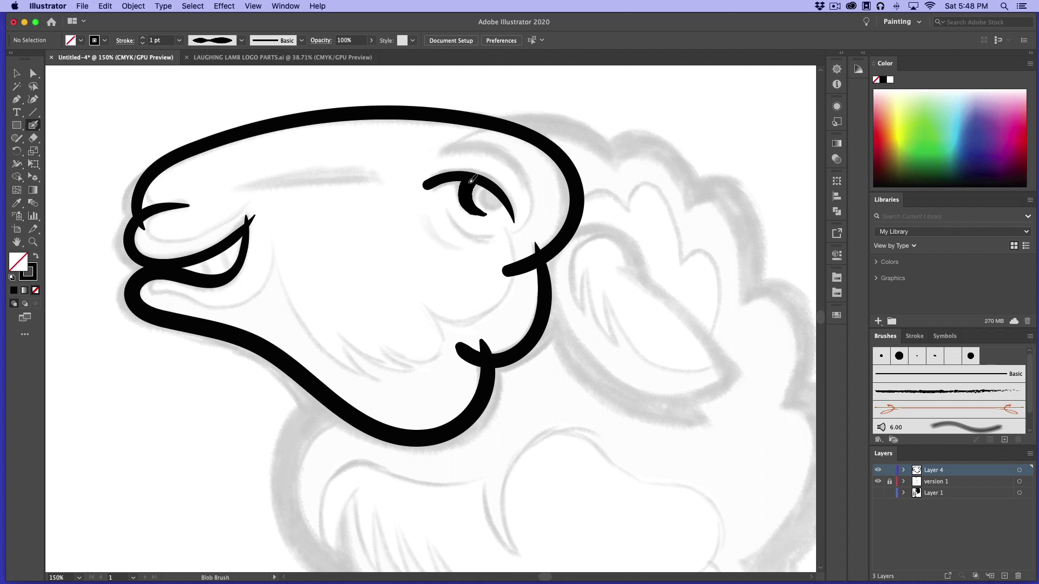
{"action": "key", "text": "super+z"}
{"action": "mouse_move", "coordinate": [491, 188]}
{"action": "left_mouse_down"}
{"action": "mouse_move", "coordinate": [488, 204]}
{"action": "mouse_move", "coordinate": [487, 190]}
{"action": "mouse_move", "coordinate": [505, 186]}
{"action": "left_mouse_up"}
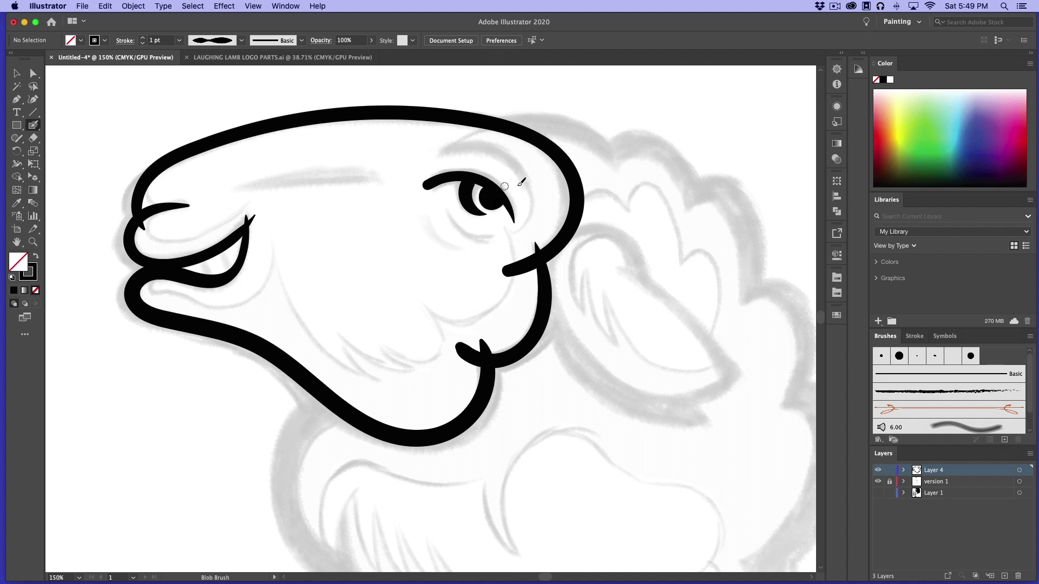
Review the Blob Brush tool's merge, fidelity, size, angle and roundness options and close the dialog
{"action": "double_click", "coordinate": [34, 125]}
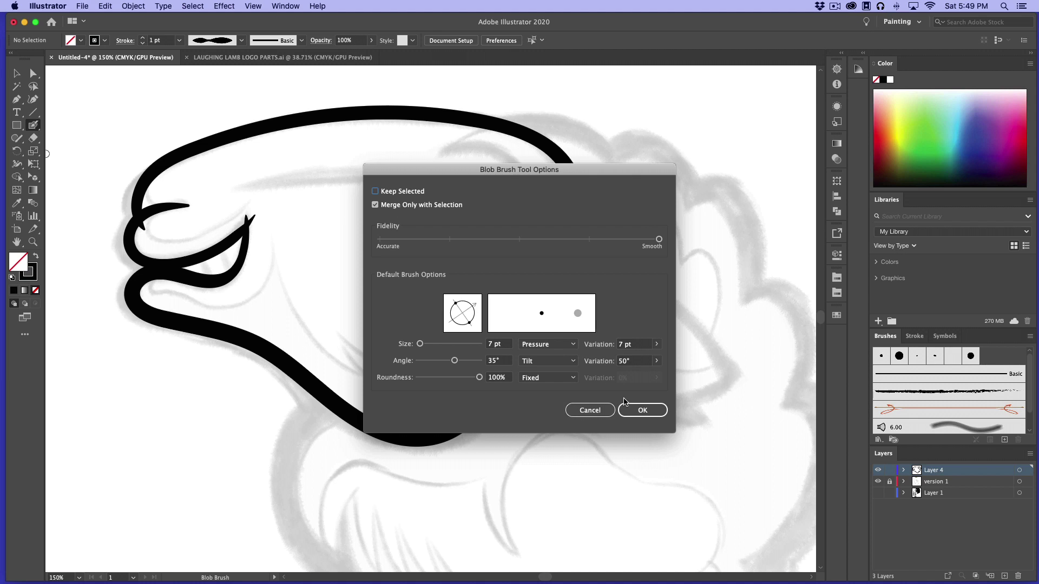
{"action": "left_click", "coordinate": [638, 411]}
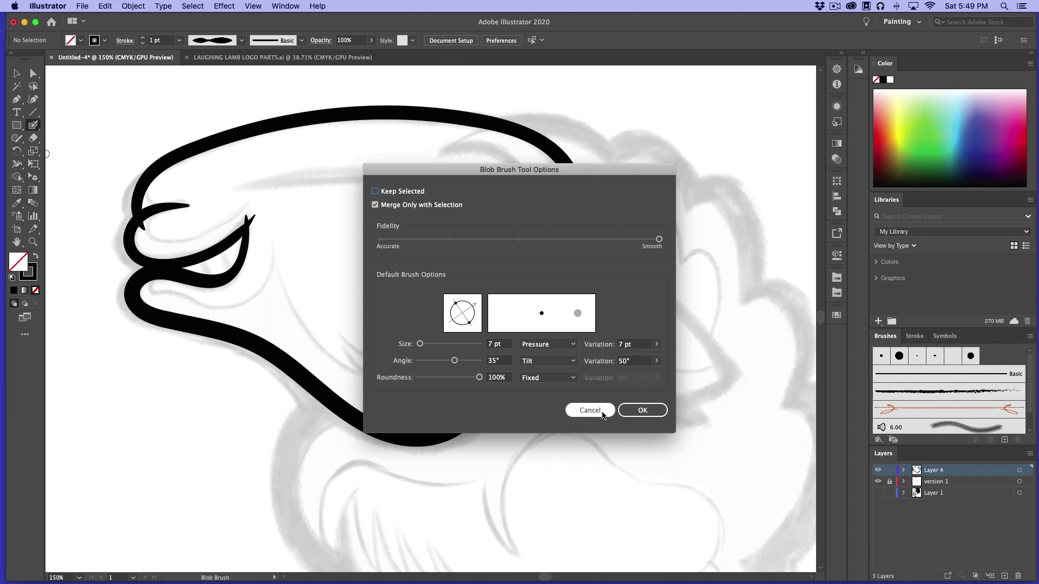
{"action": "left_click", "coordinate": [642, 411]}
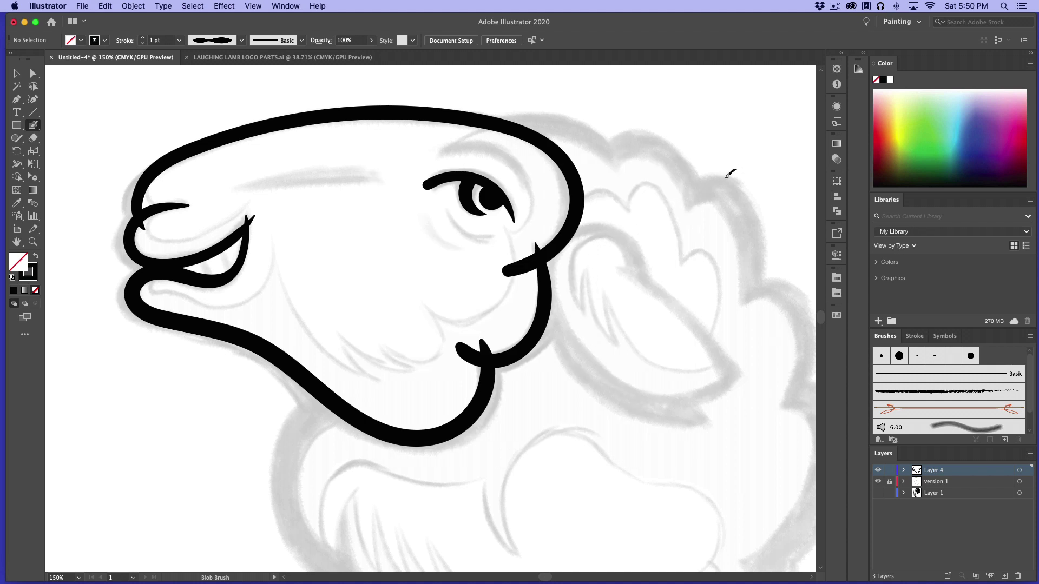
Try long tapered Blob Brush strokes running diagonally across the ear and undo them
{"action": "mouse_move", "coordinate": [733, 171]}
{"action": "left_mouse_down"}
{"action": "mouse_move", "coordinate": [660, 262]}
{"action": "mouse_move", "coordinate": [601, 395]}
{"action": "mouse_move", "coordinate": [533, 476]}
{"action": "left_mouse_up"}
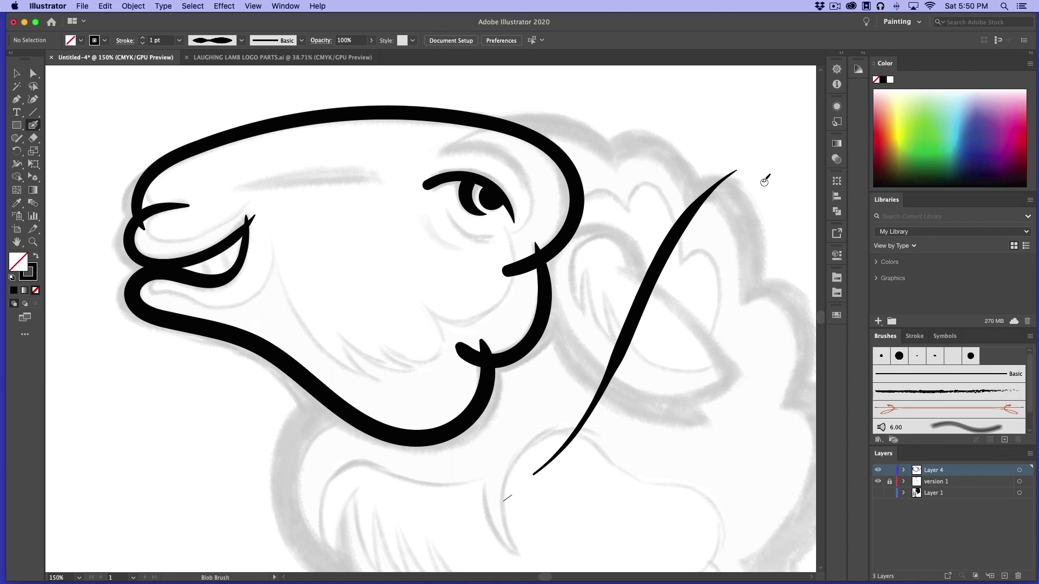
{"action": "key", "text": "super+z"}
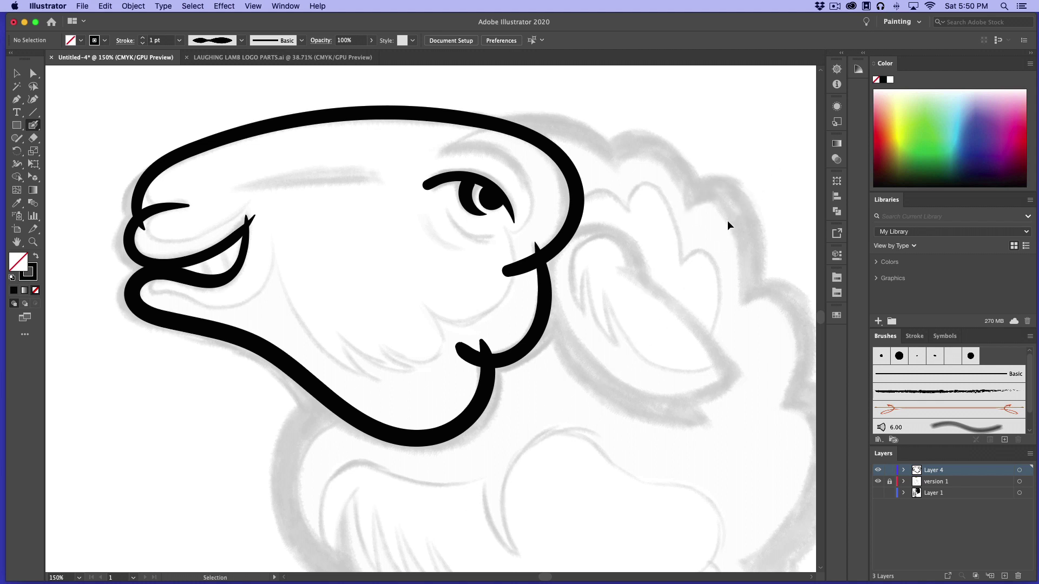
{"action": "mouse_move", "coordinate": [738, 174]}
{"action": "left_mouse_down"}
{"action": "mouse_move", "coordinate": [665, 260]}
{"action": "mouse_move", "coordinate": [609, 379]}
{"action": "mouse_move", "coordinate": [529, 477]}
{"action": "mouse_move", "coordinate": [494, 498]}
{"action": "left_mouse_up"}
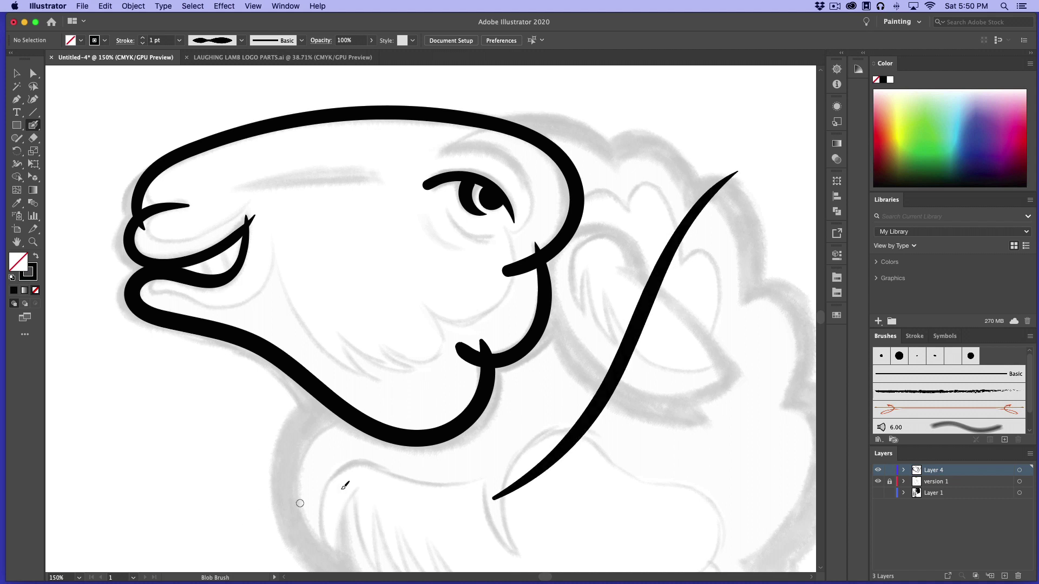
{"action": "key", "text": "super+z"}
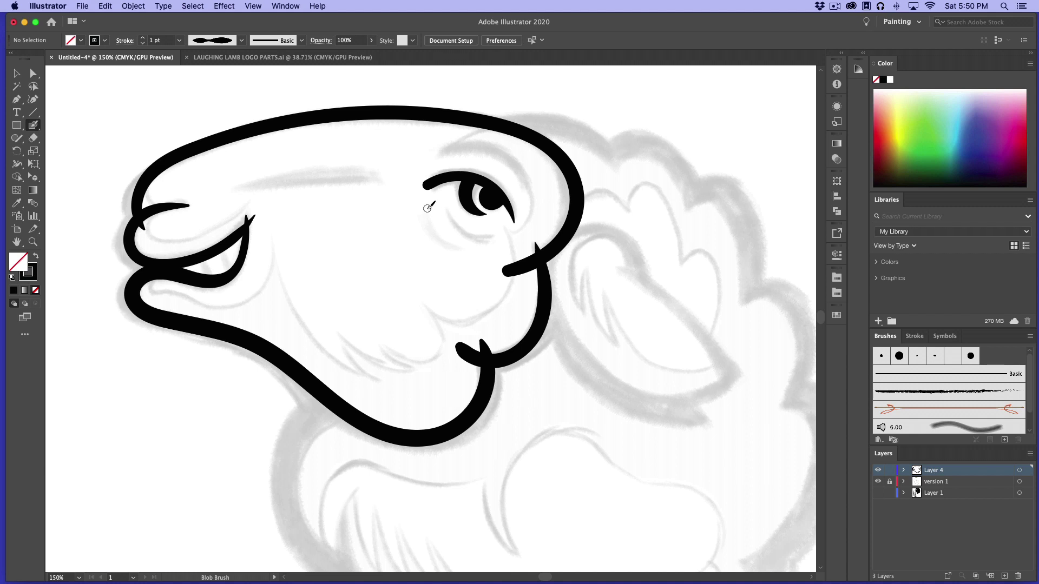
{"action": "left_click_drag", "start_coordinate": [443, 236], "coordinate": [466, 245]}
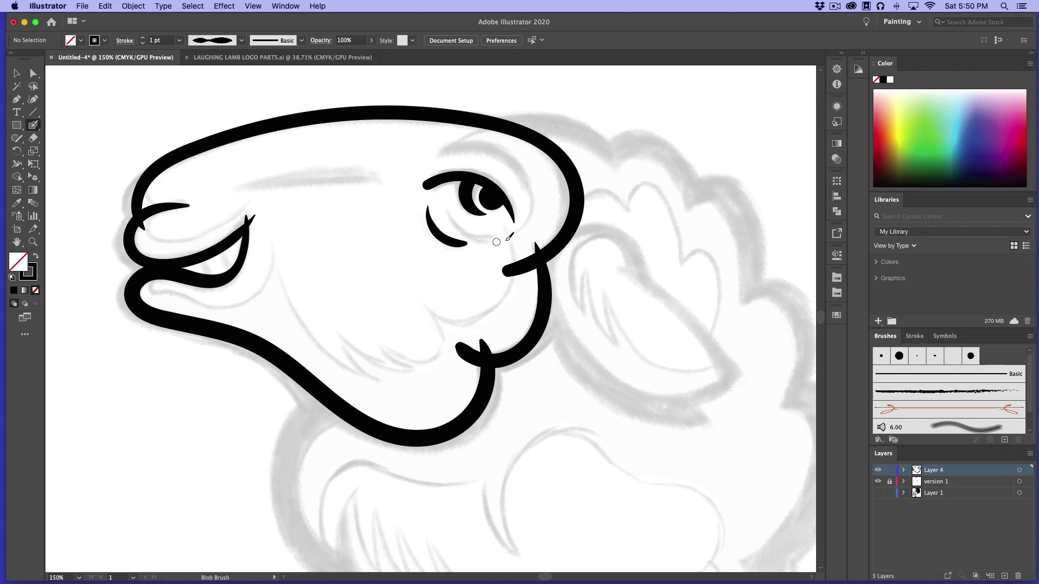
{"action": "key", "text": "super+z"}
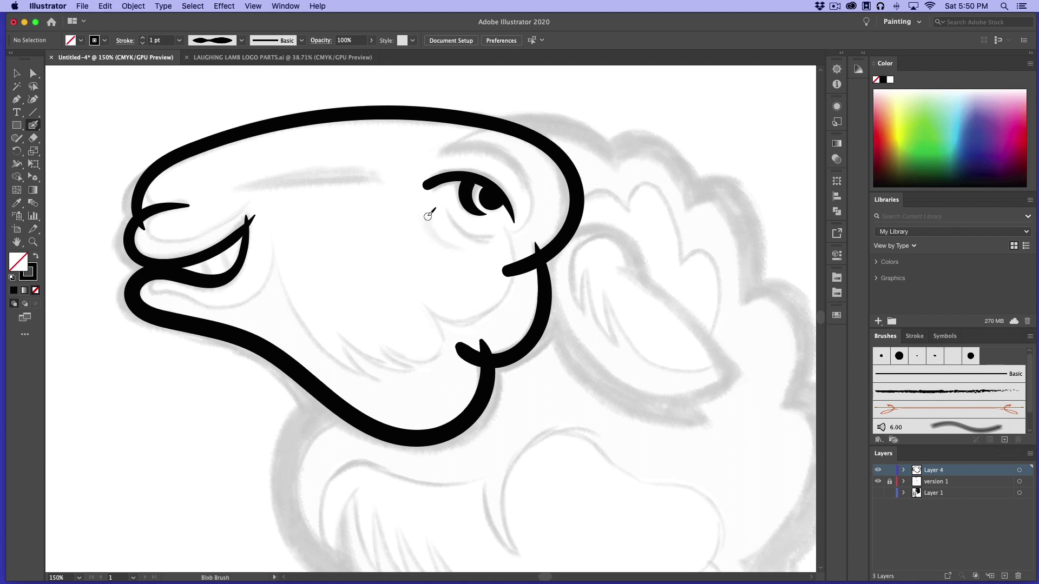
{"action": "left_click_drag", "start_coordinate": [443, 240], "coordinate": [463, 246]}
{"action": "left_click_drag", "start_coordinate": [472, 210], "coordinate": [466, 216]}
{"action": "key", "text": "super+z"}
{"action": "key", "text": "super+z"}
Ink the curved brow line above the sheep's upper eyelid, redoing the stroke once
{"action": "mouse_move", "coordinate": [530, 185]}
{"action": "left_mouse_down"}
{"action": "mouse_move", "coordinate": [499, 148]}
{"action": "mouse_move", "coordinate": [469, 142]}
{"action": "mouse_move", "coordinate": [438, 153]}
{"action": "left_mouse_up"}
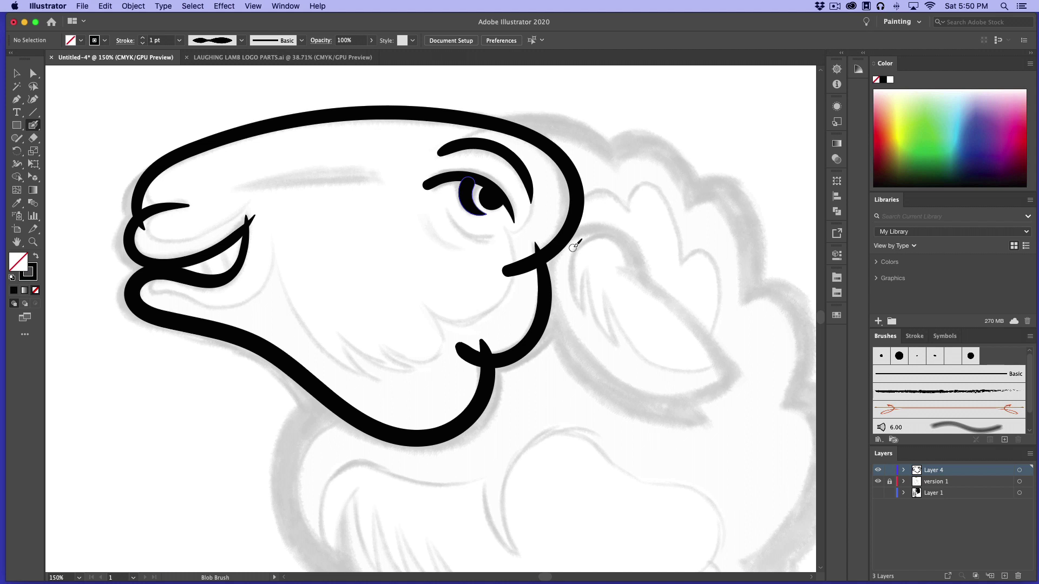
{"action": "key", "text": "super+z"}
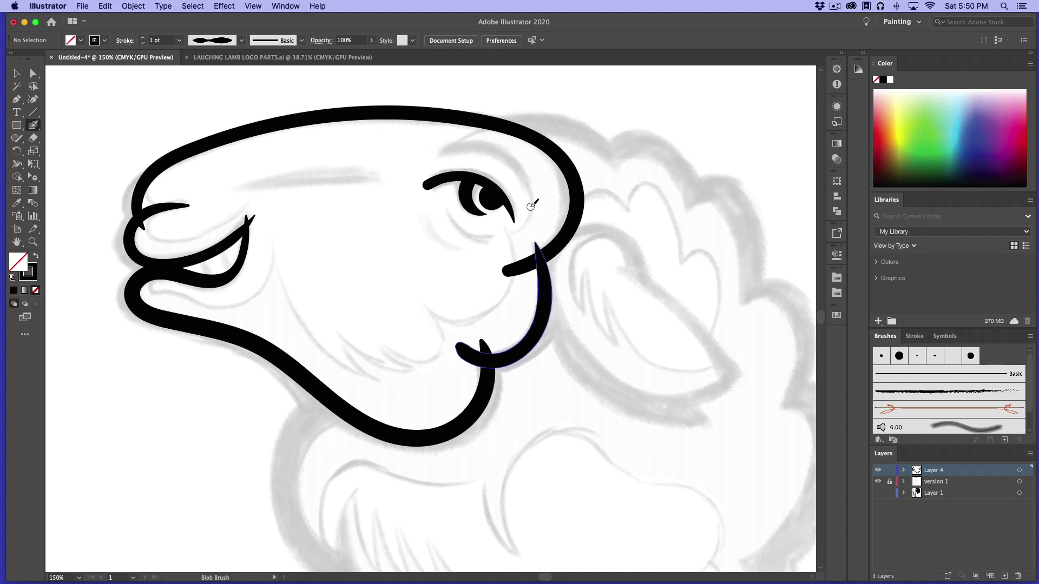
{"action": "mouse_move", "coordinate": [532, 191]}
{"action": "left_mouse_down"}
{"action": "mouse_move", "coordinate": [508, 158]}
{"action": "mouse_move", "coordinate": [464, 142]}
{"action": "mouse_move", "coordinate": [440, 147]}
{"action": "left_mouse_up"}
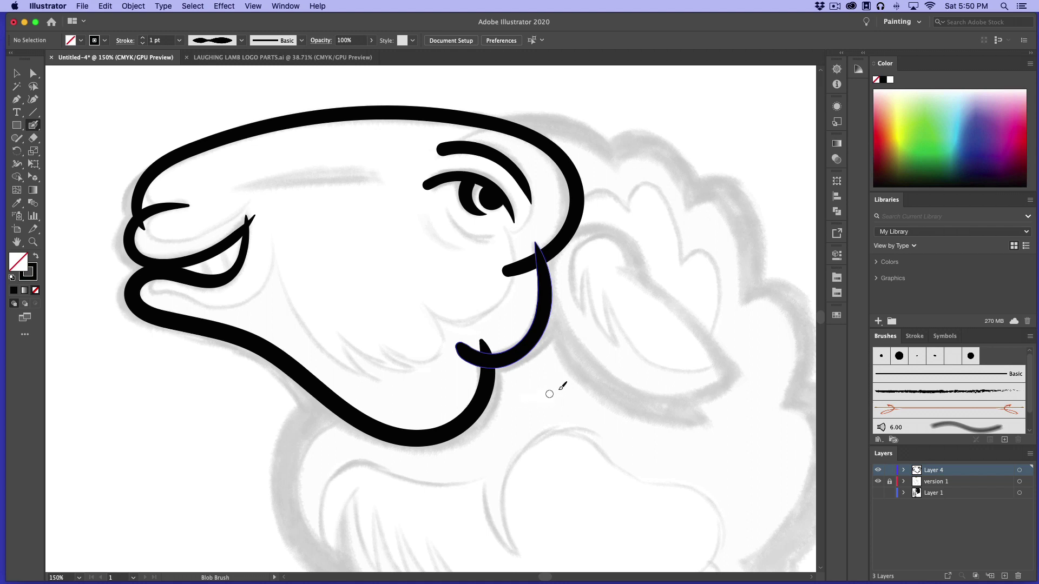
Ink the front wool scallop curving down from beneath the sheep's jaw to the lower chest
{"action": "scroll", "coordinate": [823, 323], "scroll_direction": "down", "scroll_amount": 15}
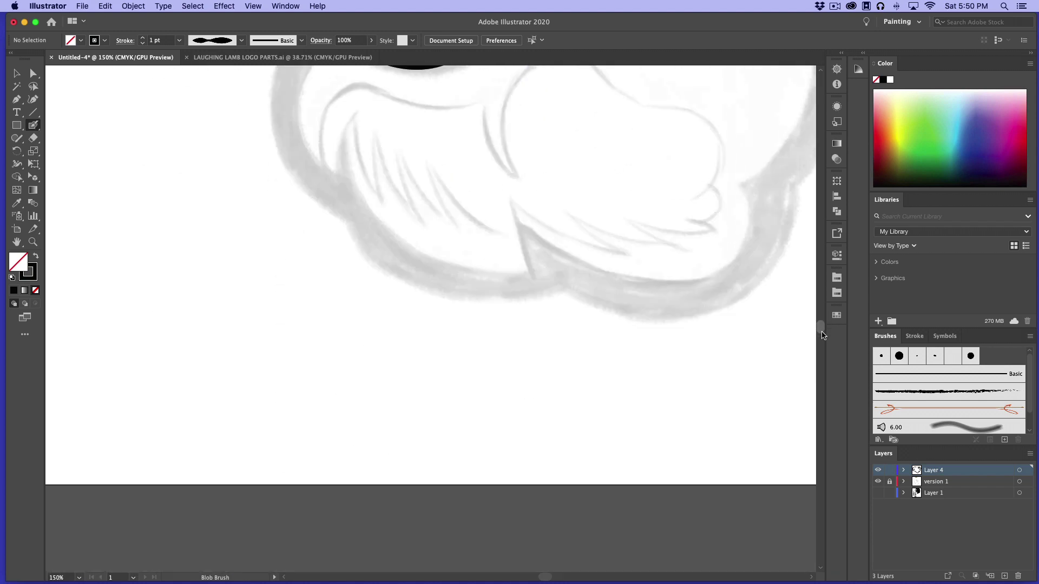
{"action": "scroll", "coordinate": [757, 325], "scroll_direction": "up", "scroll_amount": 13}
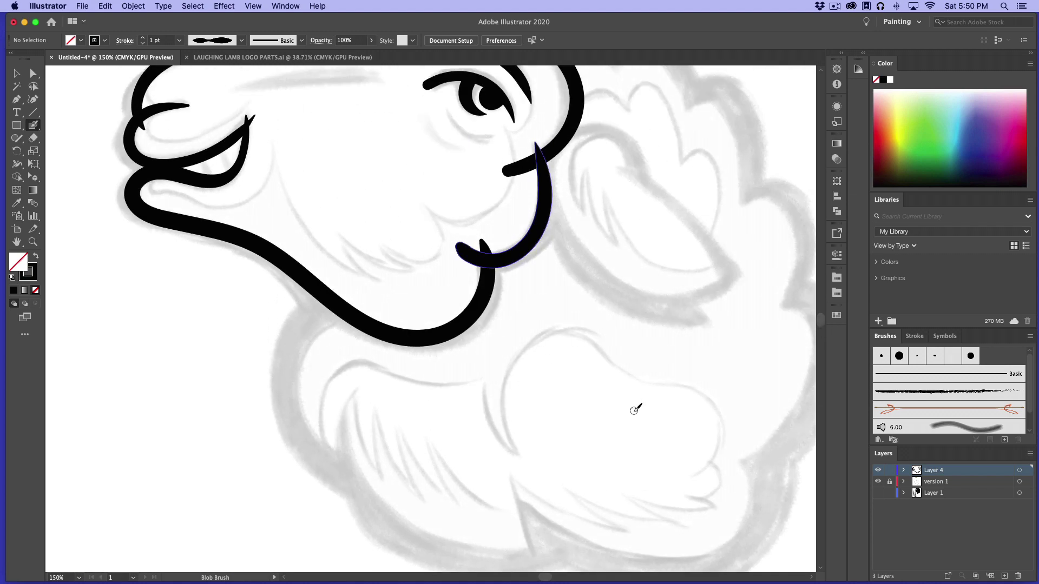
{"action": "mouse_move", "coordinate": [587, 448]}
{"action": "left_mouse_down"}
{"action": "mouse_move", "coordinate": [457, 385]}
{"action": "mouse_move", "coordinate": [439, 346]}
{"action": "left_mouse_up"}
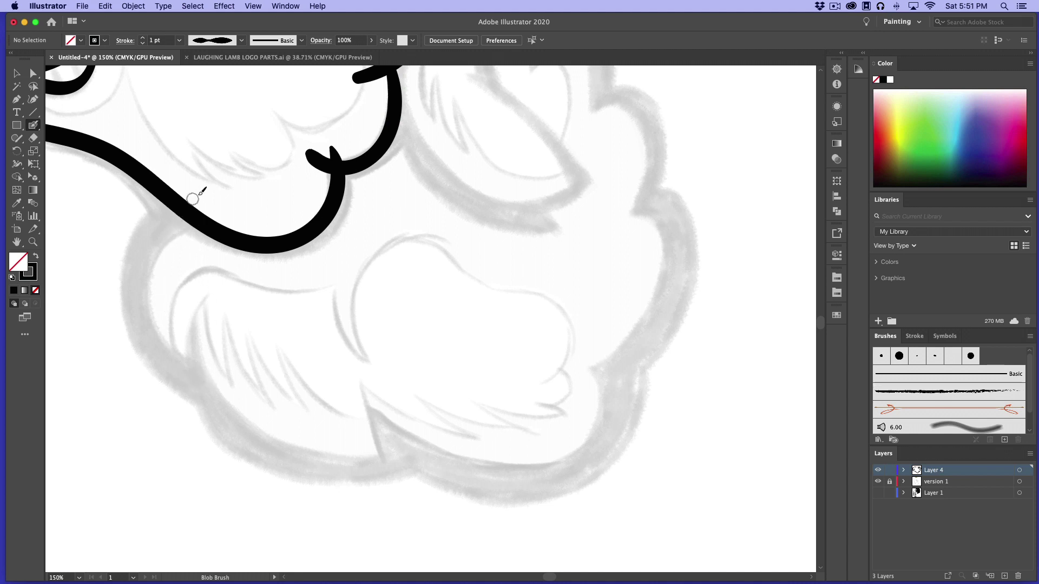
{"action": "mouse_move", "coordinate": [209, 192]}
{"action": "left_mouse_down"}
{"action": "mouse_move", "coordinate": [157, 227]}
{"action": "mouse_move", "coordinate": [141, 304]}
{"action": "mouse_move", "coordinate": [154, 344]}
{"action": "mouse_move", "coordinate": [183, 375]}
{"action": "mouse_move", "coordinate": [223, 396]}
{"action": "left_mouse_up"}
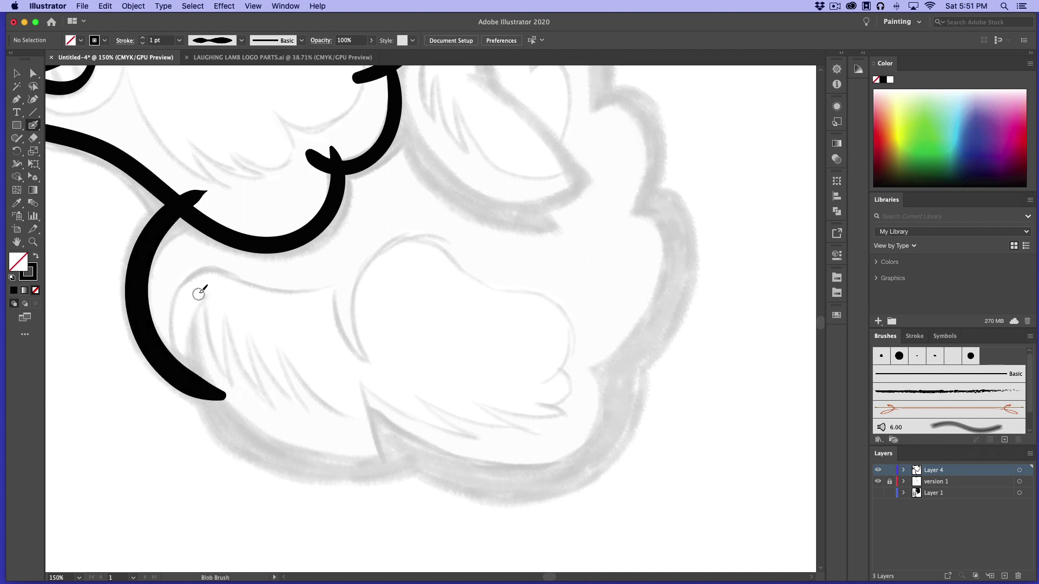
Ink the lower-front wool scallop from the chest to the notch at the bottom, redoing the stroke until it follows the sketch
{"action": "mouse_move", "coordinate": [198, 294]}
{"action": "left_mouse_down"}
{"action": "mouse_move", "coordinate": [201, 382]}
{"action": "mouse_move", "coordinate": [227, 430]}
{"action": "mouse_move", "coordinate": [276, 467]}
{"action": "mouse_move", "coordinate": [365, 484]}
{"action": "mouse_move", "coordinate": [421, 452]}
{"action": "left_mouse_up"}
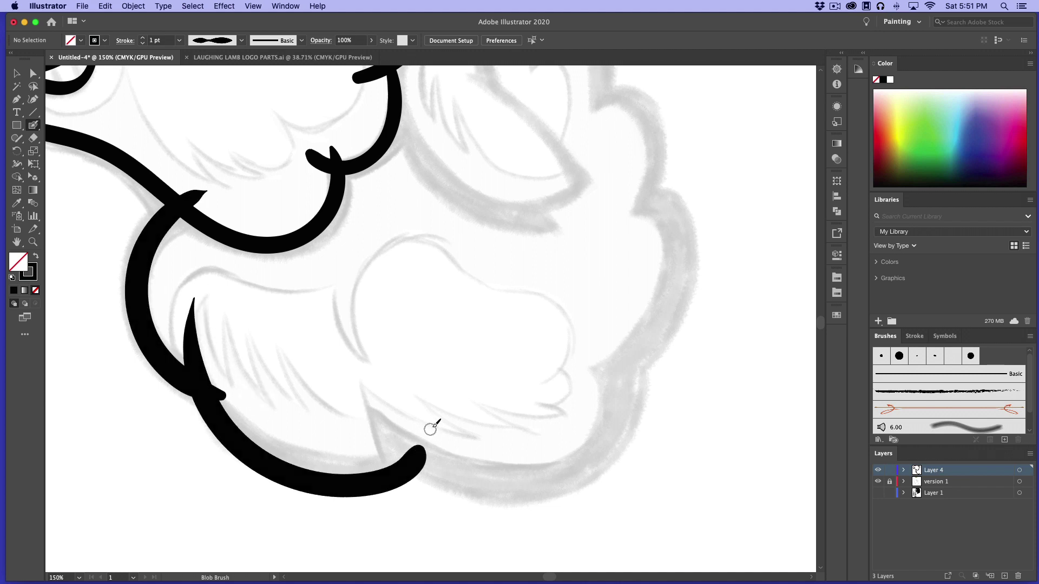
{"action": "key", "text": "super+z"}
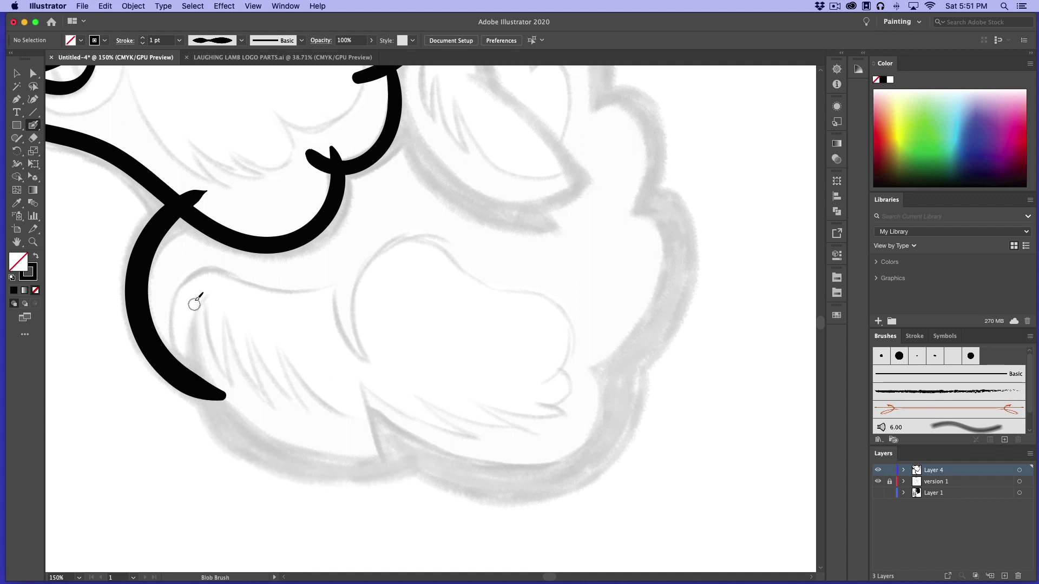
{"action": "mouse_move", "coordinate": [194, 303]}
{"action": "left_mouse_down"}
{"action": "mouse_move", "coordinate": [207, 393]}
{"action": "mouse_move", "coordinate": [232, 426]}
{"action": "mouse_move", "coordinate": [310, 465]}
{"action": "mouse_move", "coordinate": [351, 471]}
{"action": "mouse_move", "coordinate": [443, 451]}
{"action": "left_mouse_up"}
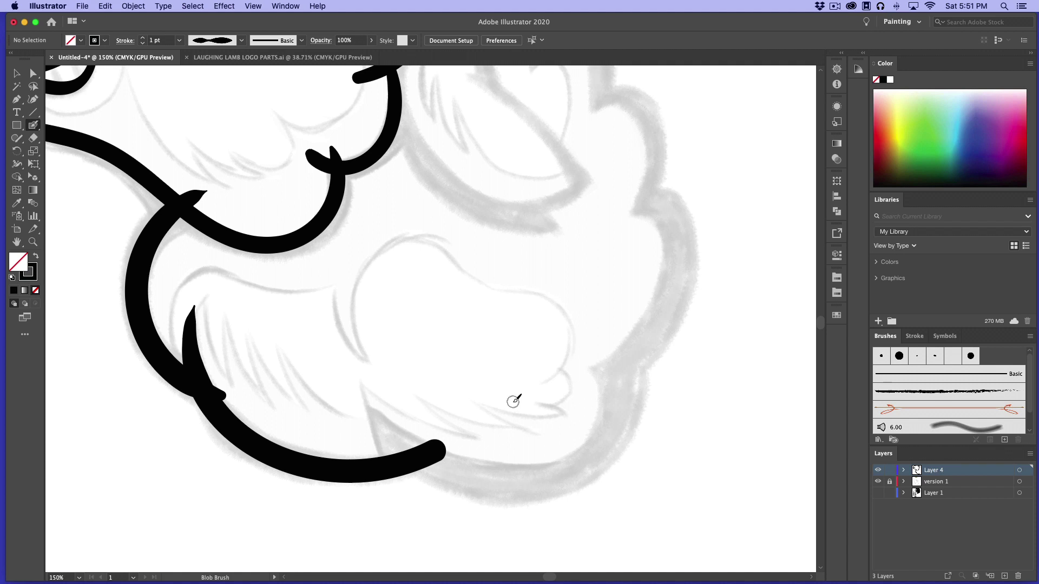
{"action": "key", "text": "super+z"}
{"action": "mouse_move", "coordinate": [193, 318]}
{"action": "left_mouse_down"}
{"action": "mouse_move", "coordinate": [205, 391]}
{"action": "mouse_move", "coordinate": [232, 429]}
{"action": "mouse_move", "coordinate": [319, 474]}
{"action": "mouse_move", "coordinate": [425, 459]}
{"action": "left_mouse_up"}
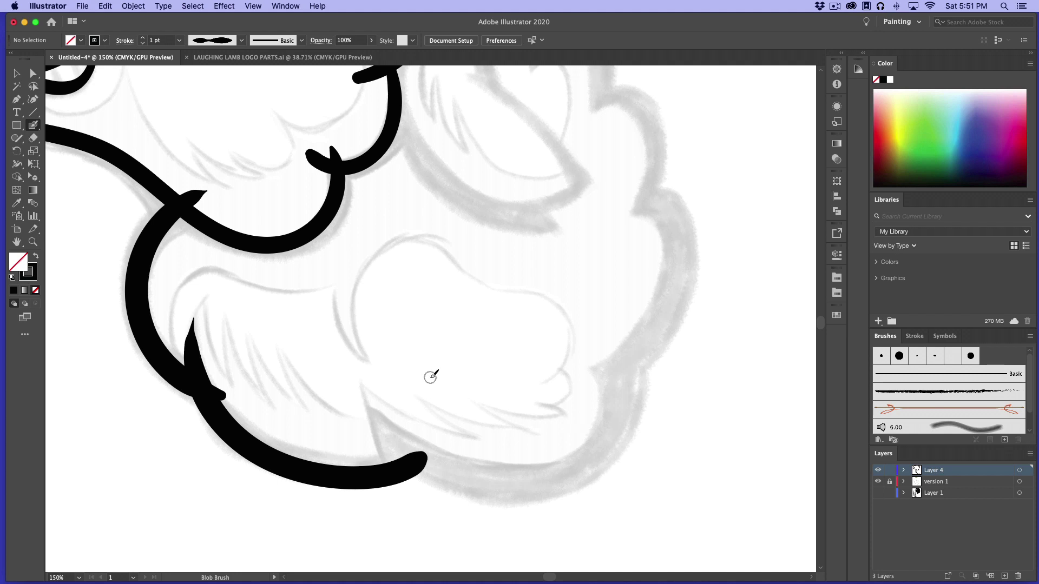
{"action": "key", "text": "super+z"}
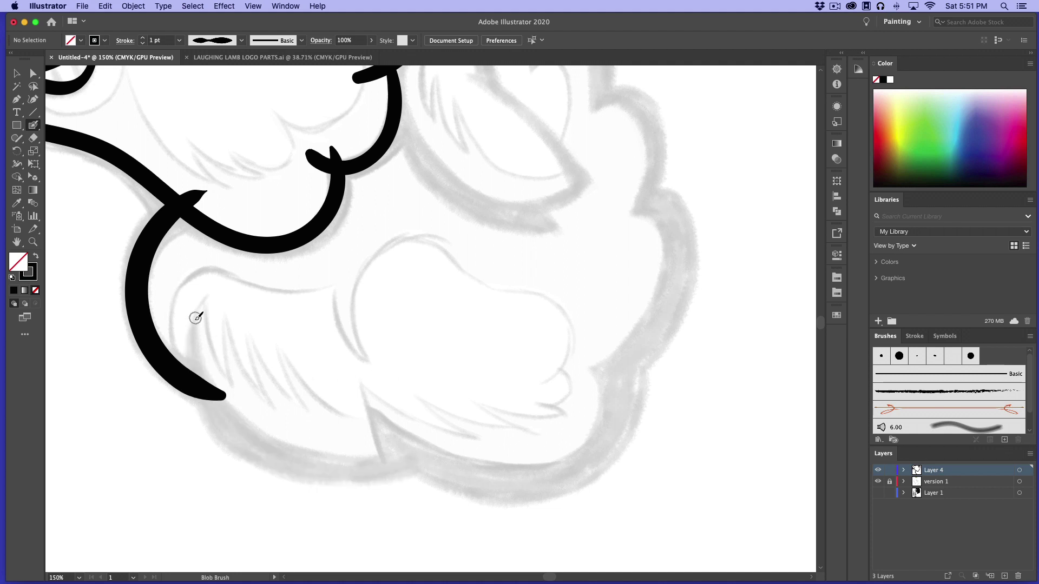
{"action": "mouse_move", "coordinate": [195, 318]}
{"action": "left_mouse_down"}
{"action": "mouse_move", "coordinate": [213, 406]}
{"action": "mouse_move", "coordinate": [271, 461]}
{"action": "mouse_move", "coordinate": [317, 472]}
{"action": "mouse_move", "coordinate": [399, 456]}
{"action": "left_mouse_up"}
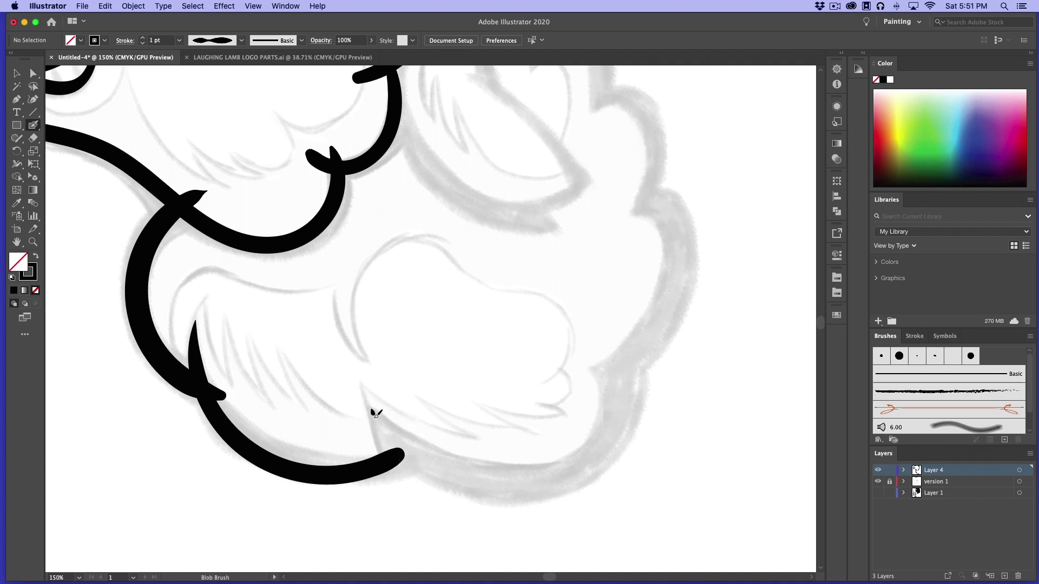
Try a short spike at the bottom wool notch plus the bottom and rear scallops, and undo the two scallops
{"action": "left_click_drag", "start_coordinate": [373, 413], "coordinate": [397, 495]}
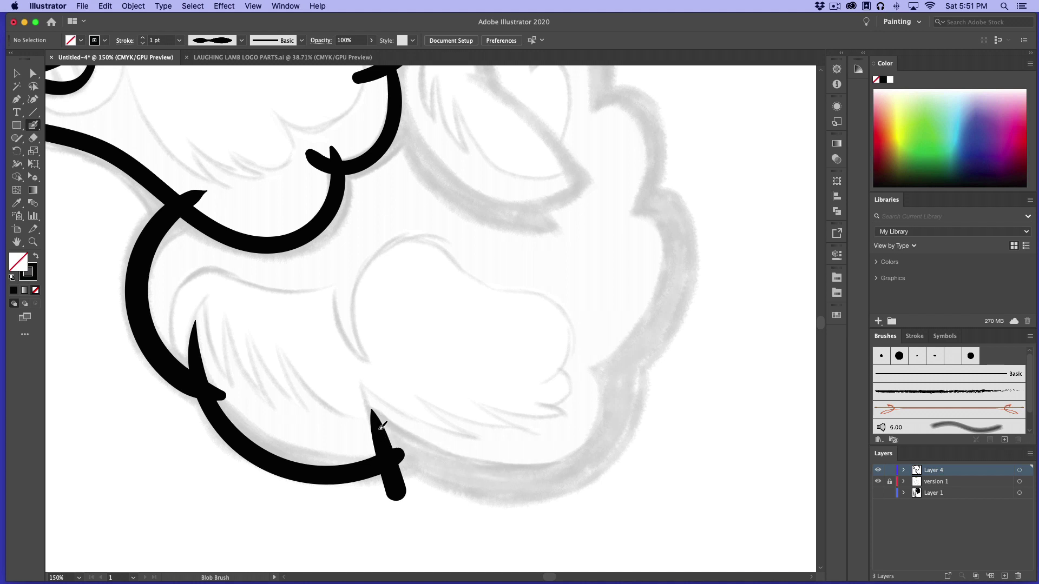
{"action": "mouse_move", "coordinate": [381, 427]}
{"action": "left_mouse_down"}
{"action": "mouse_move", "coordinate": [453, 470]}
{"action": "mouse_move", "coordinate": [558, 477]}
{"action": "mouse_move", "coordinate": [603, 449]}
{"action": "mouse_move", "coordinate": [622, 400]}
{"action": "mouse_move", "coordinate": [606, 349]}
{"action": "left_mouse_up"}
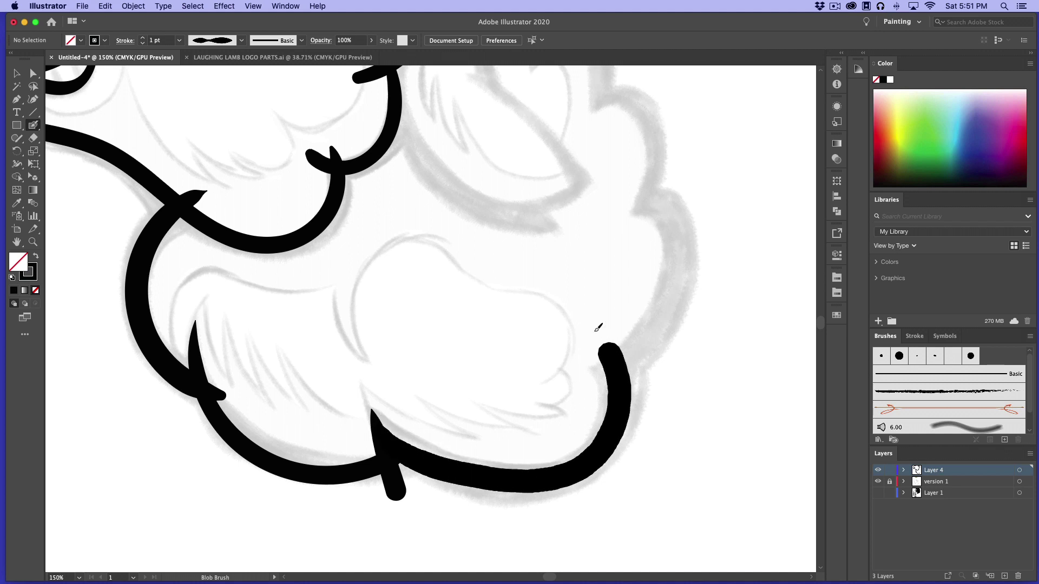
{"action": "mouse_move", "coordinate": [635, 204]}
{"action": "left_mouse_down"}
{"action": "mouse_move", "coordinate": [598, 217]}
{"action": "mouse_move", "coordinate": [681, 259]}
{"action": "mouse_move", "coordinate": [615, 362]}
{"action": "mouse_move", "coordinate": [575, 381]}
{"action": "left_mouse_up"}
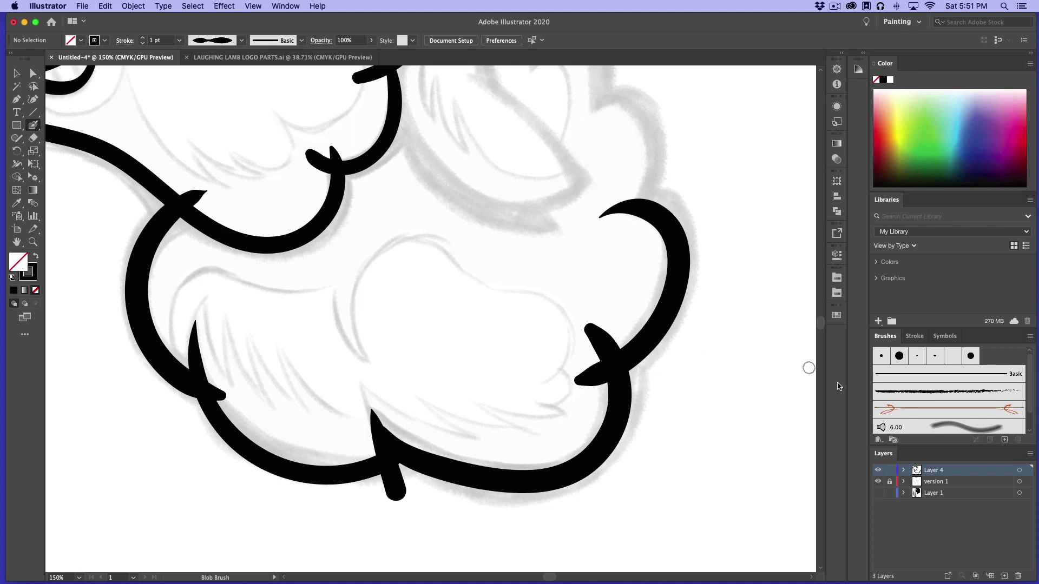
{"action": "scroll", "coordinate": [809, 379], "scroll_direction": "up", "scroll_amount": 6}
{"action": "scroll", "coordinate": [809, 390], "scroll_direction": "down", "scroll_amount": 5}
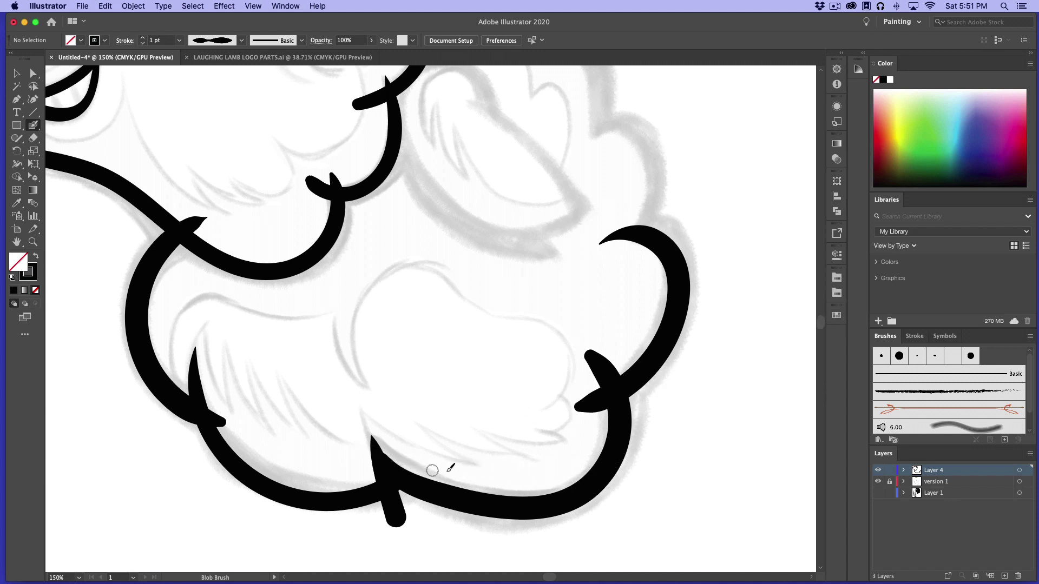
{"action": "key", "text": "super+z"}
{"action": "key", "text": "super+z"}
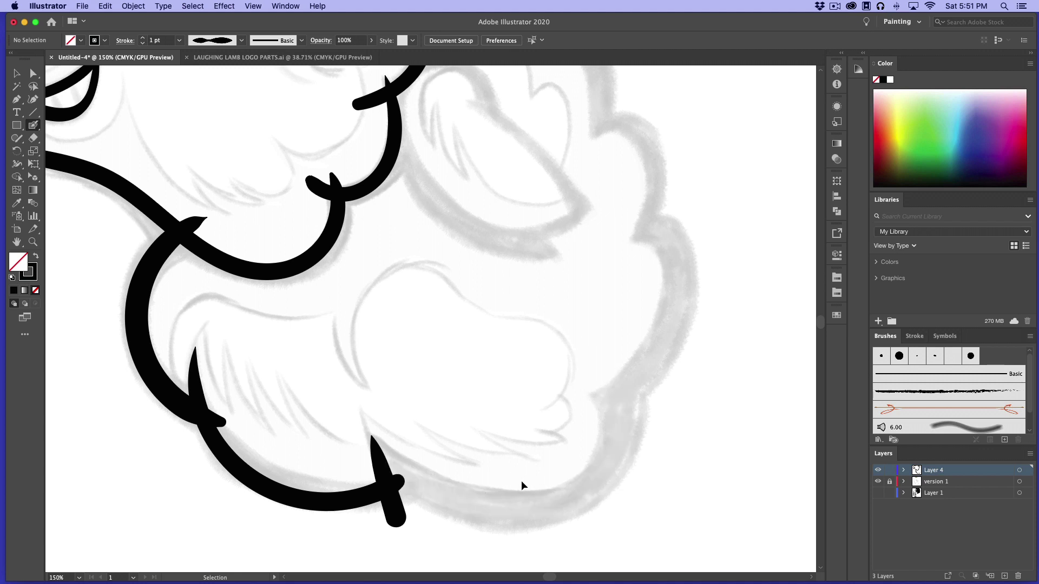
Delete the short spike stroke crossing the end of the lower-front wool scallop
{"action": "left_click", "coordinate": [34, 138]}
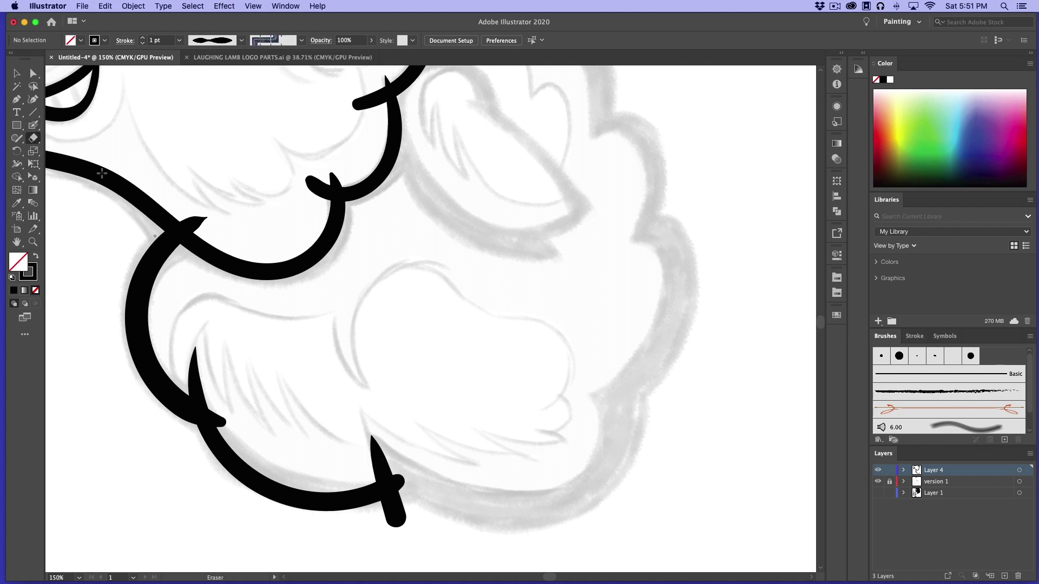
{"action": "left_click", "coordinate": [33, 73]}
{"action": "left_click", "coordinate": [390, 476]}
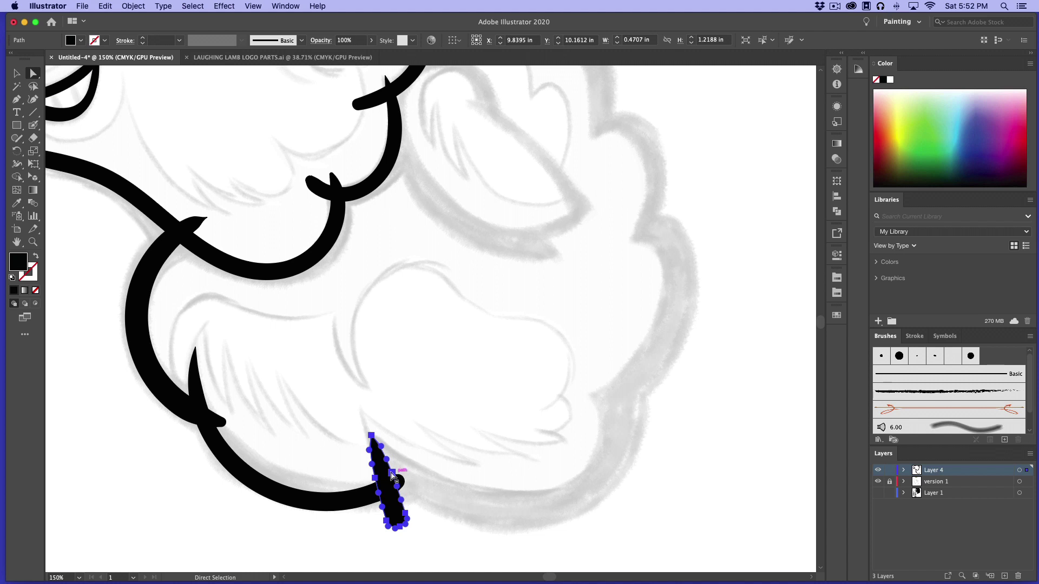
{"action": "key", "text": "Delete"}
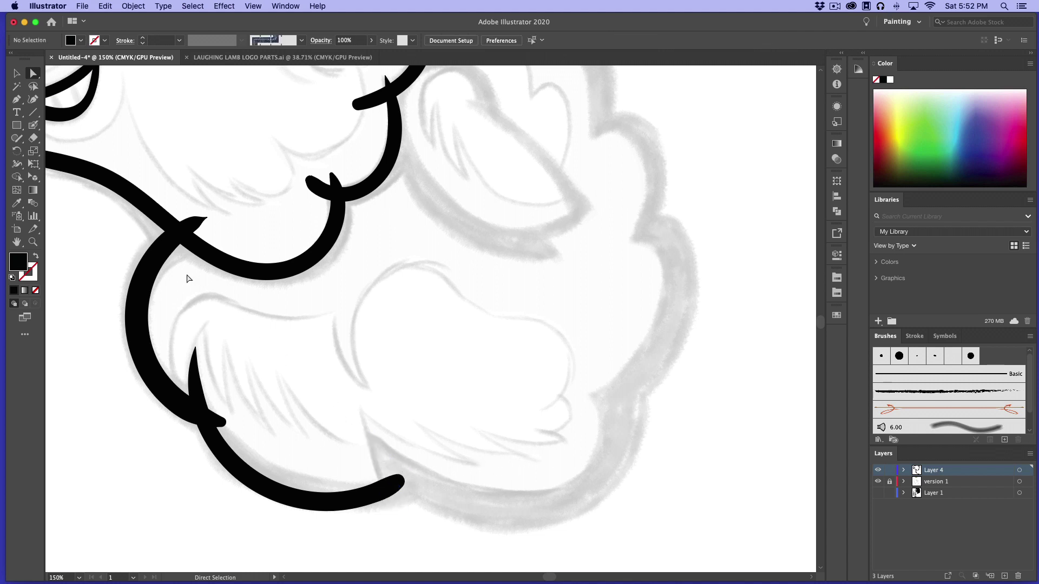
With the Blob Brush, extend the lower-front scallop's end and ink the bottom scallop and two overlapping scallops up the wool's back
{"action": "left_click", "coordinate": [33, 129]}
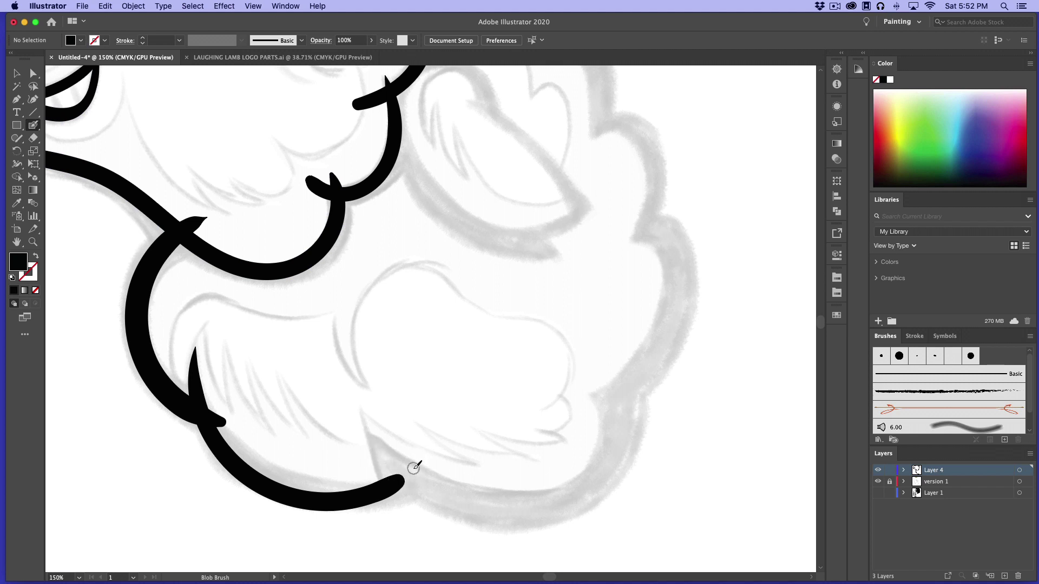
{"action": "left_click_drag", "start_coordinate": [399, 476], "coordinate": [410, 471]}
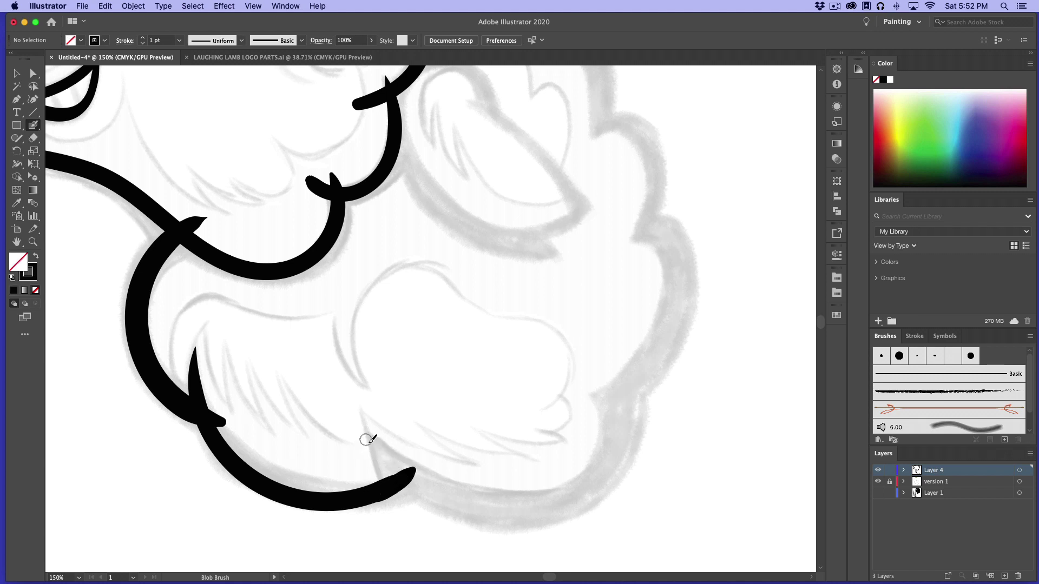
{"action": "mouse_move", "coordinate": [368, 438]}
{"action": "left_mouse_down"}
{"action": "mouse_move", "coordinate": [398, 475]}
{"action": "mouse_move", "coordinate": [441, 492]}
{"action": "mouse_move", "coordinate": [516, 498]}
{"action": "mouse_move", "coordinate": [583, 474]}
{"action": "mouse_move", "coordinate": [590, 385]}
{"action": "left_mouse_up"}
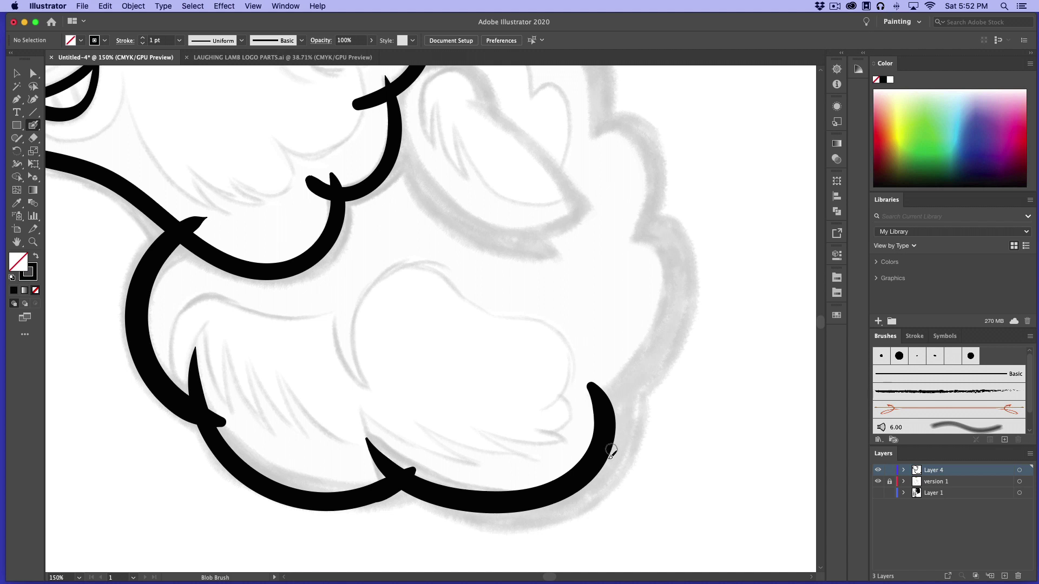
{"action": "mouse_move", "coordinate": [641, 230]}
{"action": "left_mouse_down"}
{"action": "mouse_move", "coordinate": [677, 278]}
{"action": "mouse_move", "coordinate": [649, 354]}
{"action": "mouse_move", "coordinate": [558, 422]}
{"action": "left_mouse_up"}
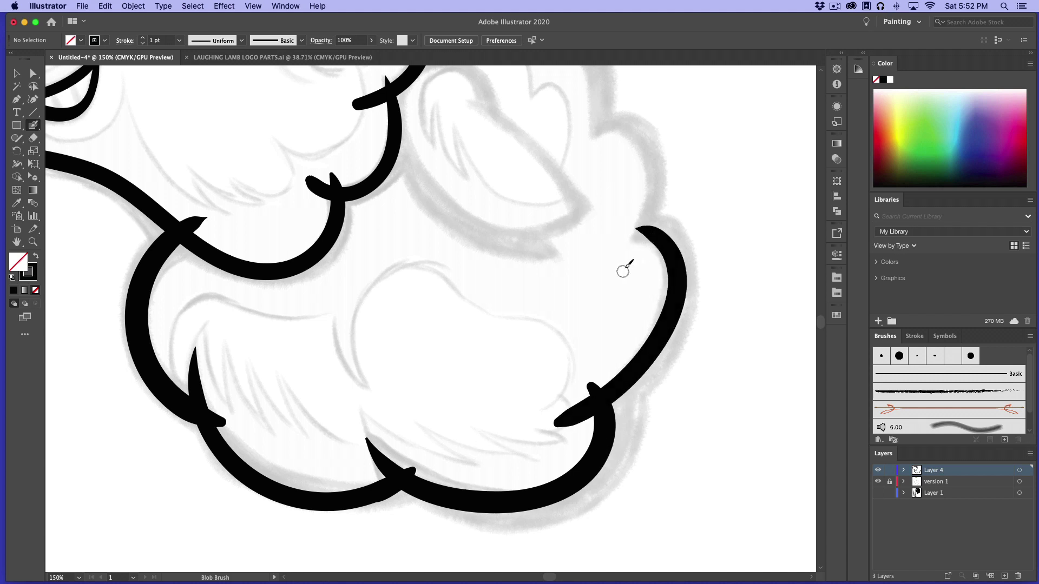
{"action": "mouse_move", "coordinate": [621, 273]}
{"action": "left_mouse_down"}
{"action": "mouse_move", "coordinate": [668, 183]}
{"action": "mouse_move", "coordinate": [644, 122]}
{"action": "mouse_move", "coordinate": [567, 156]}
{"action": "left_mouse_up"}
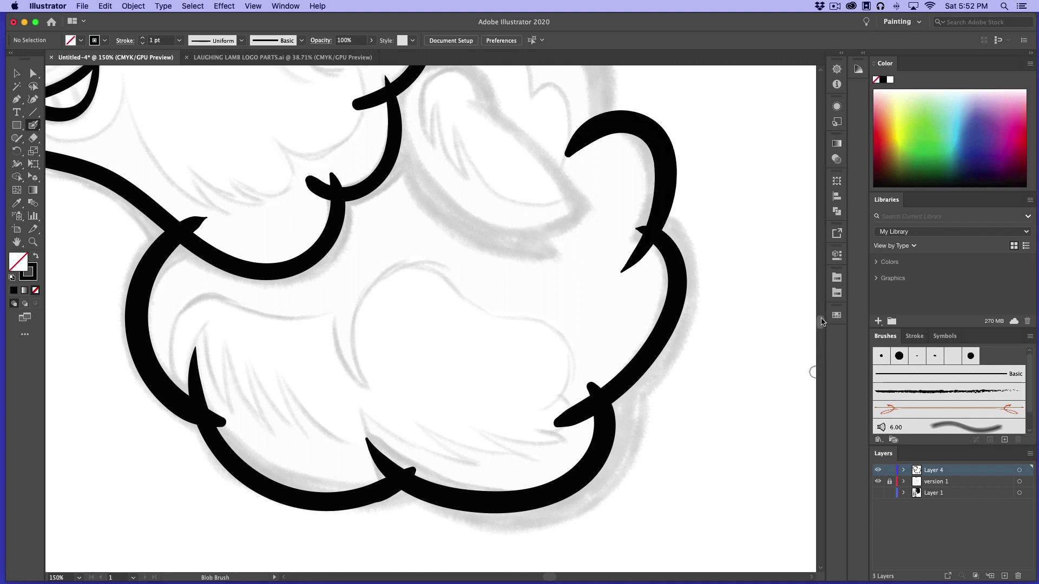
Ink the remaining overlapping wool scallops from the back of the neck up over the head to the forehead
{"action": "scroll", "coordinate": [822, 321], "scroll_direction": "up", "scroll_amount": 10}
{"action": "scroll", "coordinate": [817, 322], "scroll_direction": "down", "scroll_amount": 5}
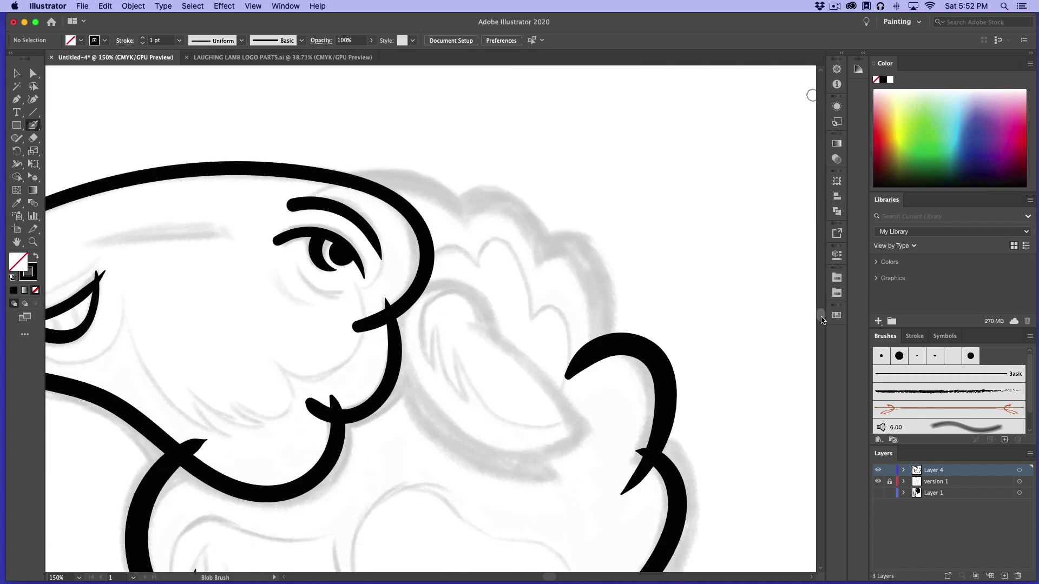
{"action": "scroll", "coordinate": [822, 320], "scroll_direction": "down", "scroll_amount": 4}
{"action": "scroll", "coordinate": [822, 320], "scroll_direction": "up", "scroll_amount": 1}
{"action": "mouse_move", "coordinate": [587, 310]}
{"action": "left_mouse_down"}
{"action": "mouse_move", "coordinate": [607, 259]}
{"action": "mouse_move", "coordinate": [594, 185]}
{"action": "mouse_move", "coordinate": [578, 169]}
{"action": "mouse_move", "coordinate": [551, 168]}
{"action": "mouse_move", "coordinate": [545, 200]}
{"action": "mouse_move", "coordinate": [537, 151]}
{"action": "mouse_move", "coordinate": [482, 112]}
{"action": "mouse_move", "coordinate": [452, 130]}
{"action": "left_mouse_up"}
{"action": "mouse_move", "coordinate": [482, 165]}
{"action": "left_mouse_down"}
{"action": "mouse_move", "coordinate": [453, 113]}
{"action": "mouse_move", "coordinate": [418, 95]}
{"action": "mouse_move", "coordinate": [342, 98]}
{"action": "left_mouse_up"}
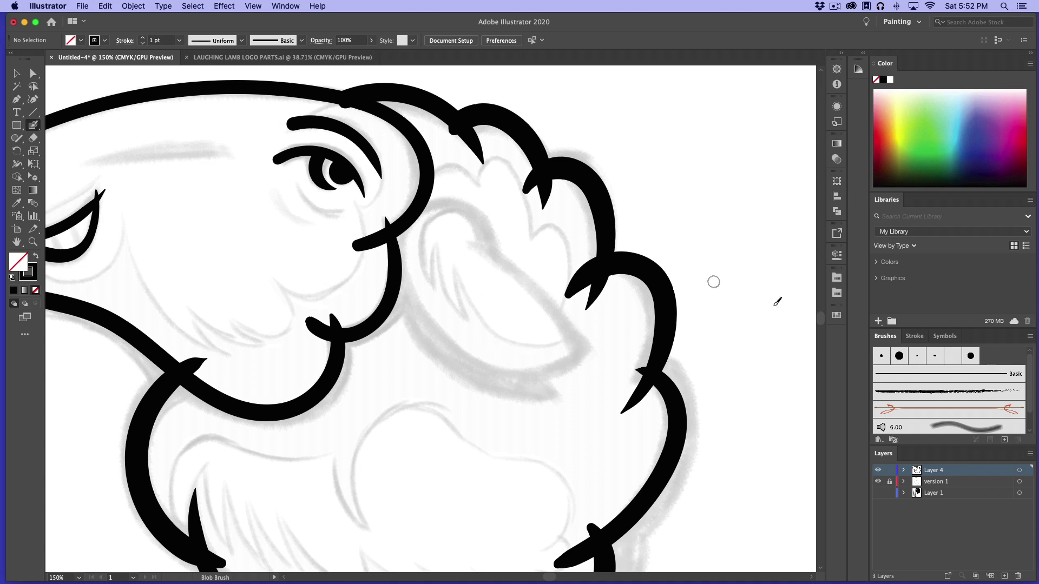
Ink the ear's long diagonal upper edge down to its tip, redoing the stroke once with a thicker line
{"action": "scroll", "coordinate": [821, 319], "scroll_direction": "up", "scroll_amount": 3}
{"action": "scroll", "coordinate": [821, 320], "scroll_direction": "down", "scroll_amount": 3}
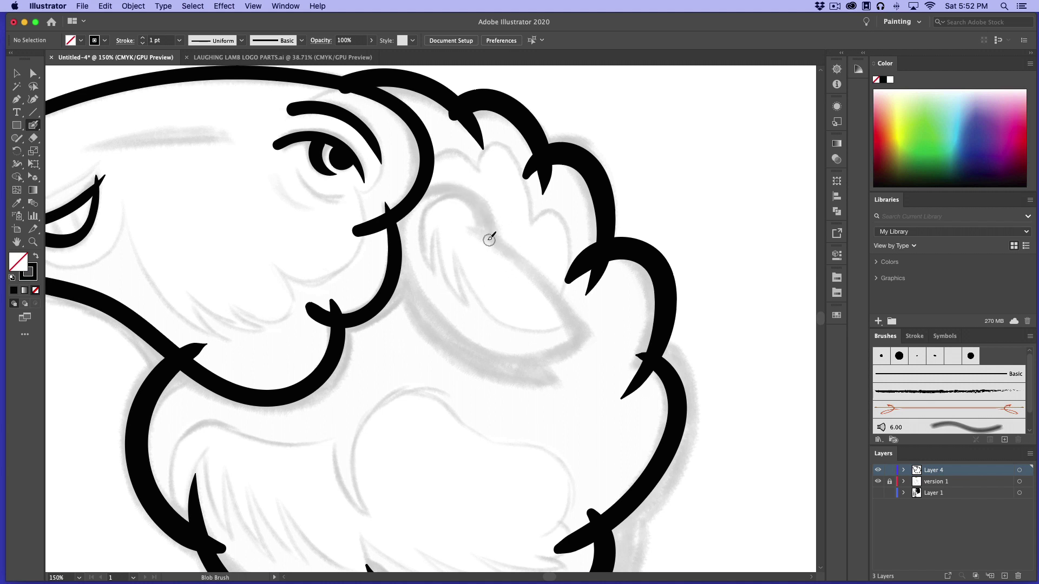
{"action": "mouse_move", "coordinate": [459, 229]}
{"action": "left_mouse_down"}
{"action": "mouse_move", "coordinate": [506, 243]}
{"action": "mouse_move", "coordinate": [538, 273]}
{"action": "mouse_move", "coordinate": [579, 342]}
{"action": "left_mouse_up"}
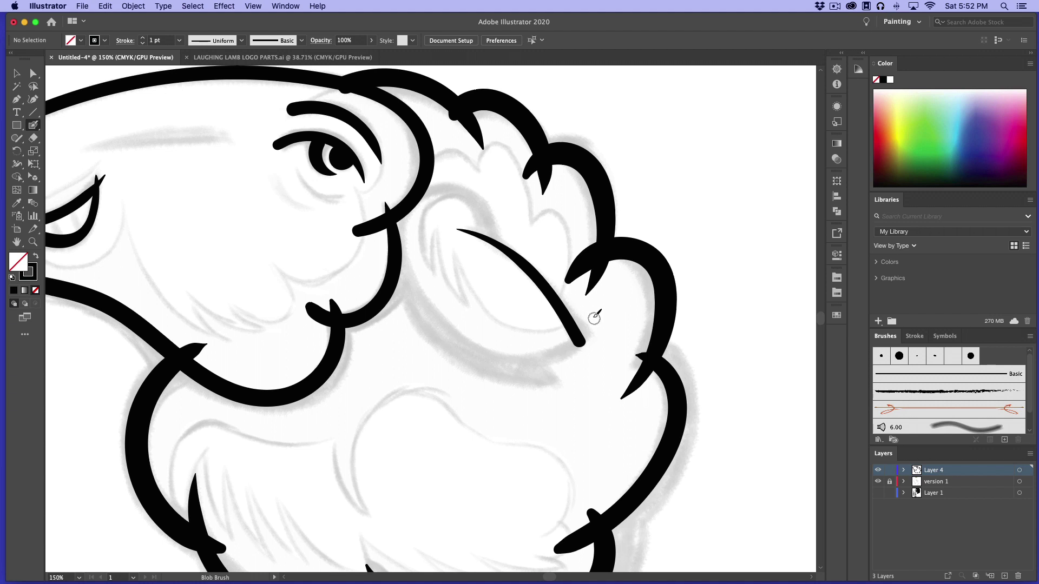
{"action": "key", "text": "ctrl+z"}
{"action": "mouse_move", "coordinate": [459, 229]}
{"action": "left_mouse_down"}
{"action": "mouse_move", "coordinate": [531, 271]}
{"action": "mouse_move", "coordinate": [578, 347]}
{"action": "left_mouse_up"}
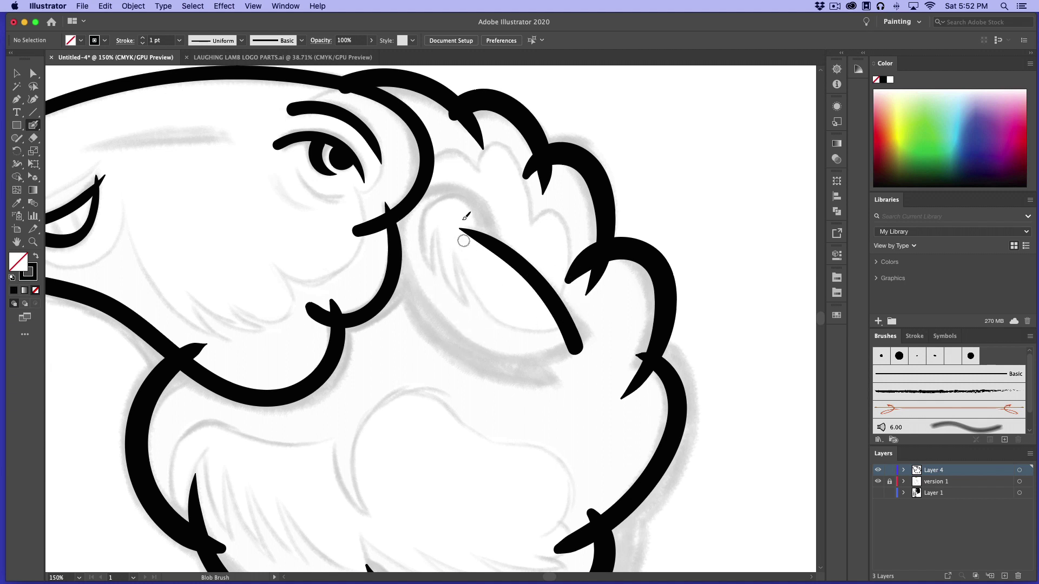
Ink the ear's rounded top next to the head, redoing it once, and its curved lower edge around to the tip
{"action": "mouse_move", "coordinate": [486, 267]}
{"action": "left_mouse_down"}
{"action": "mouse_move", "coordinate": [480, 202]}
{"action": "mouse_move", "coordinate": [457, 187]}
{"action": "mouse_move", "coordinate": [422, 197]}
{"action": "left_mouse_up"}
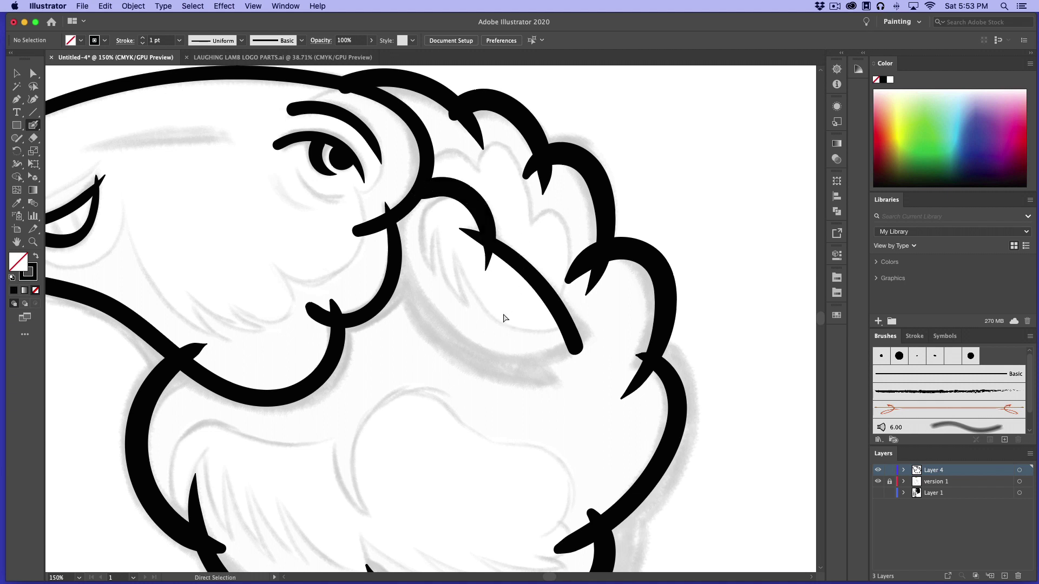
{"action": "key", "text": "super+z"}
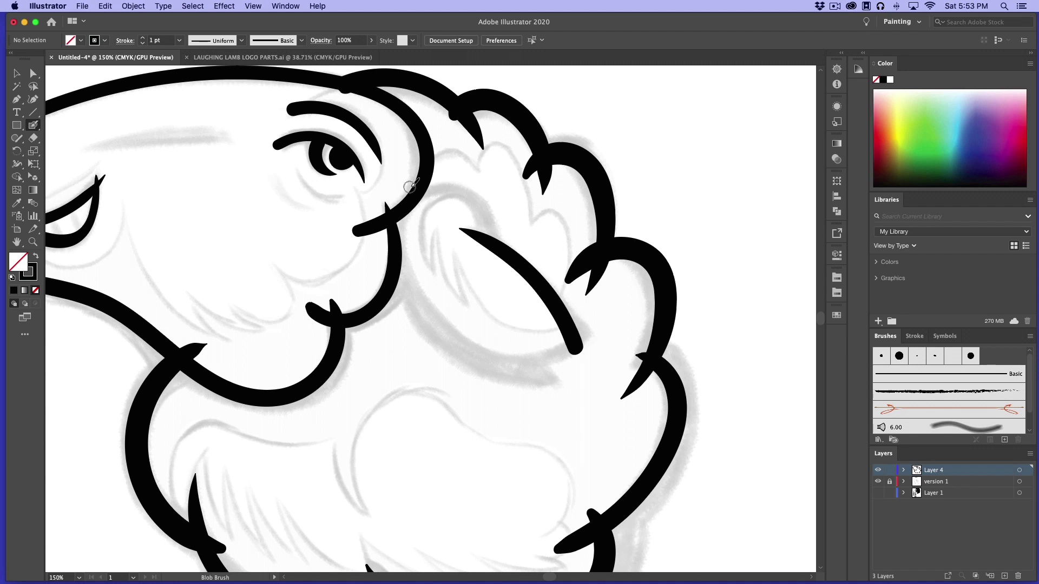
{"action": "mouse_move", "coordinate": [426, 184]}
{"action": "left_mouse_down"}
{"action": "mouse_move", "coordinate": [470, 193]}
{"action": "mouse_move", "coordinate": [495, 230]}
{"action": "mouse_move", "coordinate": [491, 270]}
{"action": "left_mouse_up"}
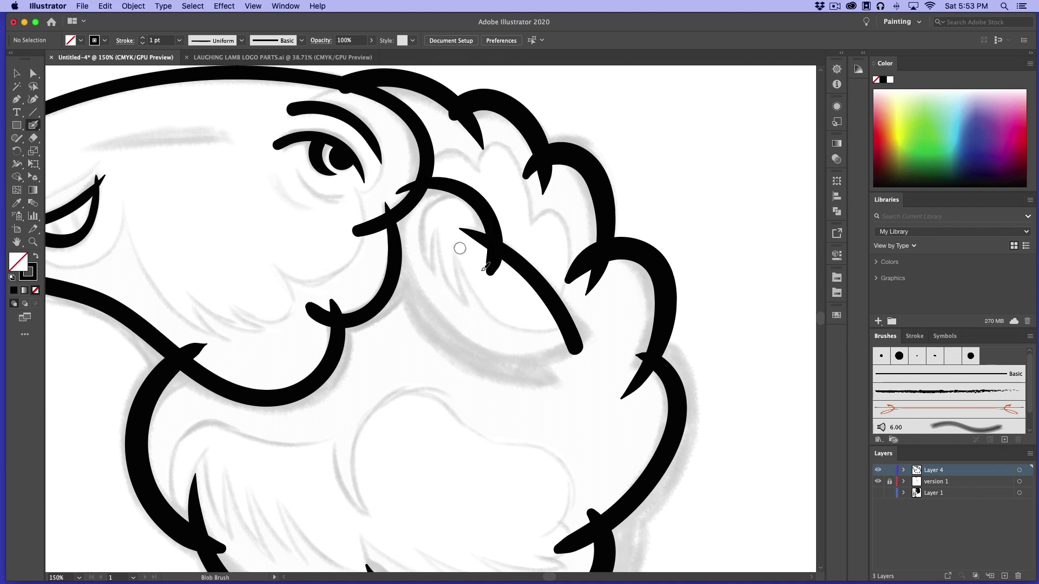
{"action": "mouse_move", "coordinate": [398, 247]}
{"action": "left_mouse_down"}
{"action": "mouse_move", "coordinate": [427, 310]}
{"action": "mouse_move", "coordinate": [489, 354]}
{"action": "mouse_move", "coordinate": [551, 354]}
{"action": "mouse_move", "coordinate": [597, 318]}
{"action": "left_mouse_up"}
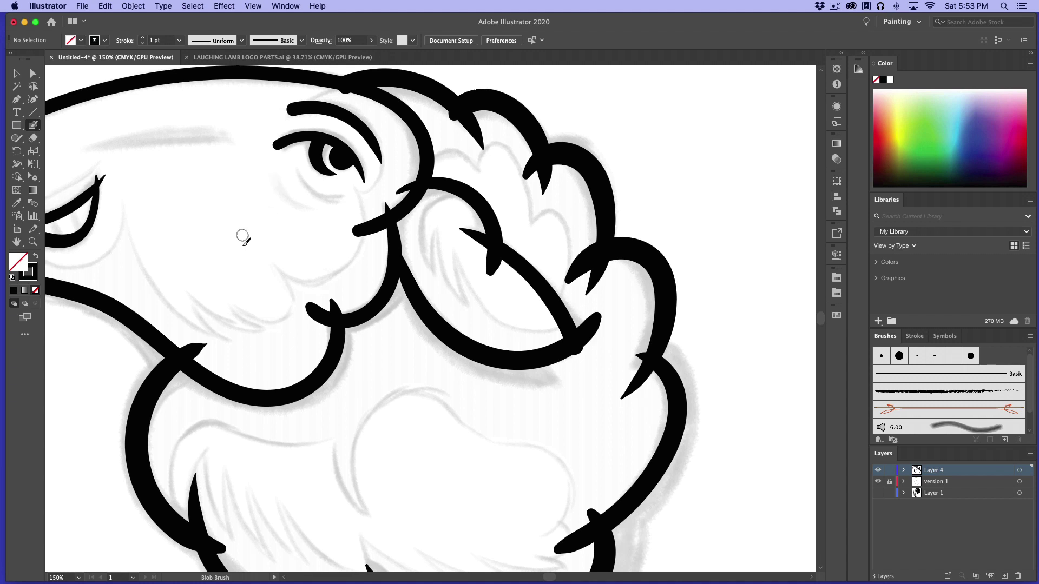
Ink the long tapered crease along the top of the snout in front of the eye
{"action": "mouse_move", "coordinate": [69, 155]}
{"action": "left_mouse_down"}
{"action": "mouse_move", "coordinate": [116, 141]}
{"action": "mouse_move", "coordinate": [234, 134]}
{"action": "left_mouse_up"}
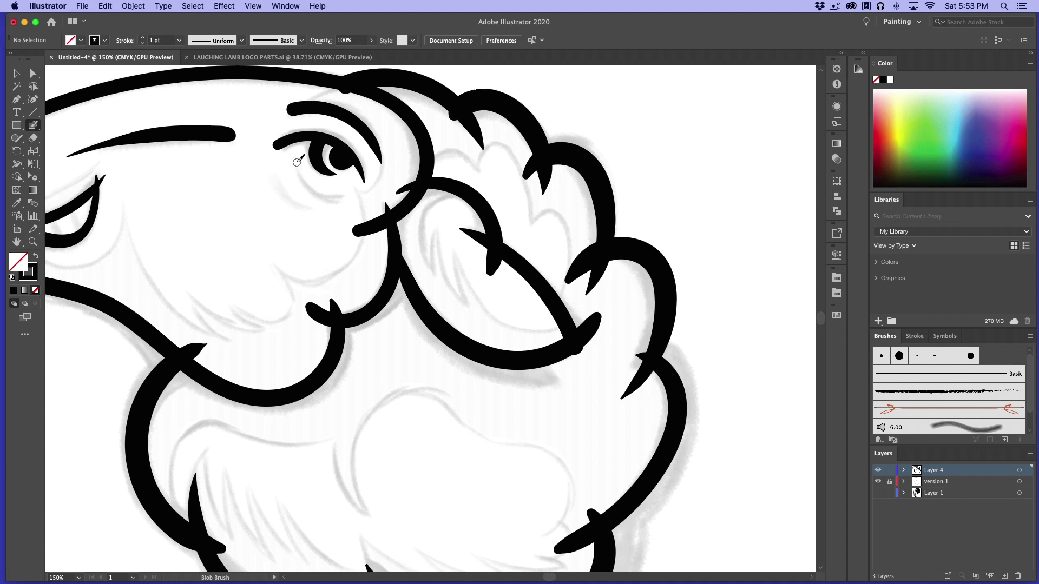
Try curved crease strokes beneath the sheep's eye and undo them
{"action": "mouse_move", "coordinate": [301, 173]}
{"action": "left_mouse_down"}
{"action": "mouse_move", "coordinate": [313, 189]}
{"action": "mouse_move", "coordinate": [347, 189]}
{"action": "left_mouse_up"}
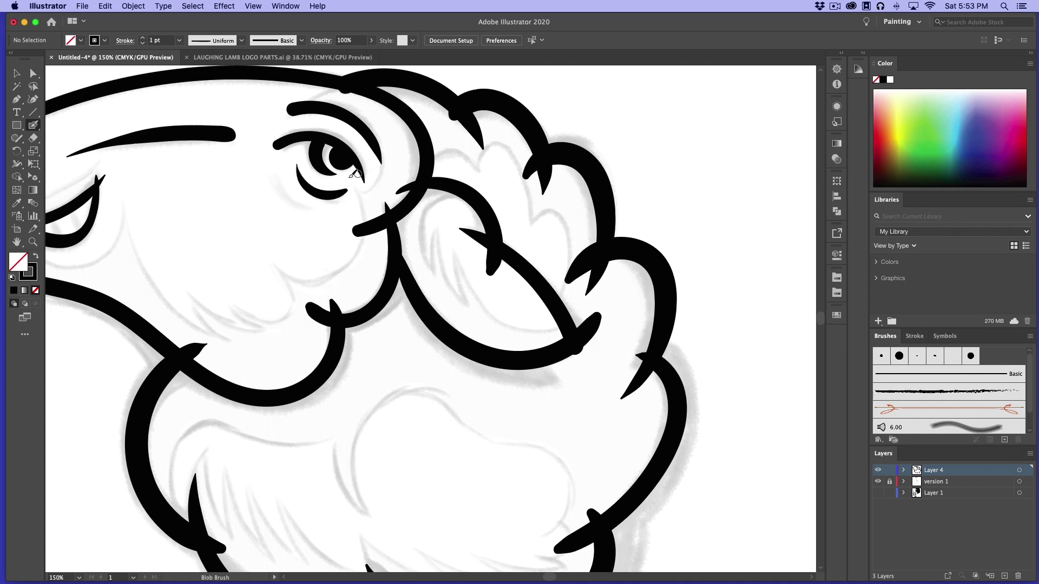
{"action": "left_click_drag", "start_coordinate": [277, 173], "coordinate": [301, 203]}
{"action": "key", "text": "super+z"}
{"action": "key", "text": "super+z"}
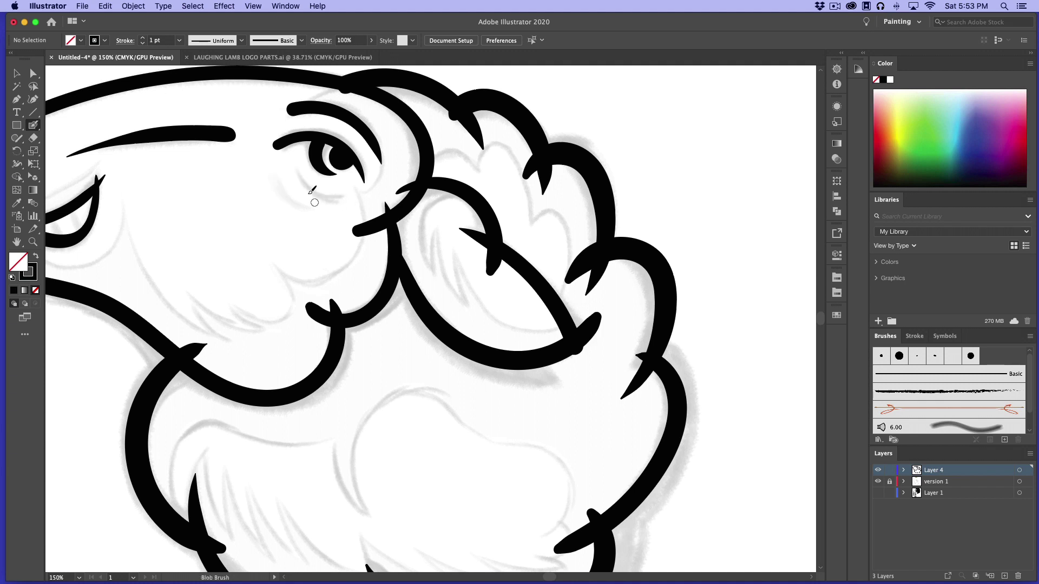
Ink two curved crease strokes beneath the sheep's eye, redoing each stroke once to match the sketch
{"action": "mouse_move", "coordinate": [296, 165]}
{"action": "left_mouse_down"}
{"action": "mouse_move", "coordinate": [331, 193]}
{"action": "mouse_move", "coordinate": [353, 196]}
{"action": "left_mouse_up"}
{"action": "key", "text": "super+z"}
{"action": "left_click_drag", "start_coordinate": [302, 179], "coordinate": [339, 192]}
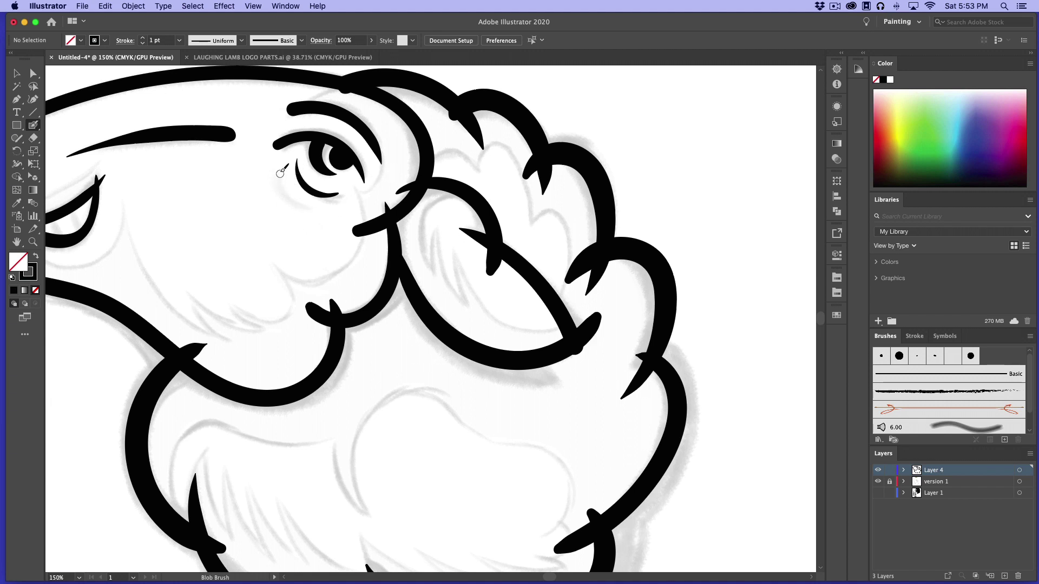
{"action": "mouse_move", "coordinate": [282, 169]}
{"action": "left_mouse_down"}
{"action": "mouse_move", "coordinate": [278, 187]}
{"action": "mouse_move", "coordinate": [301, 204]}
{"action": "left_mouse_up"}
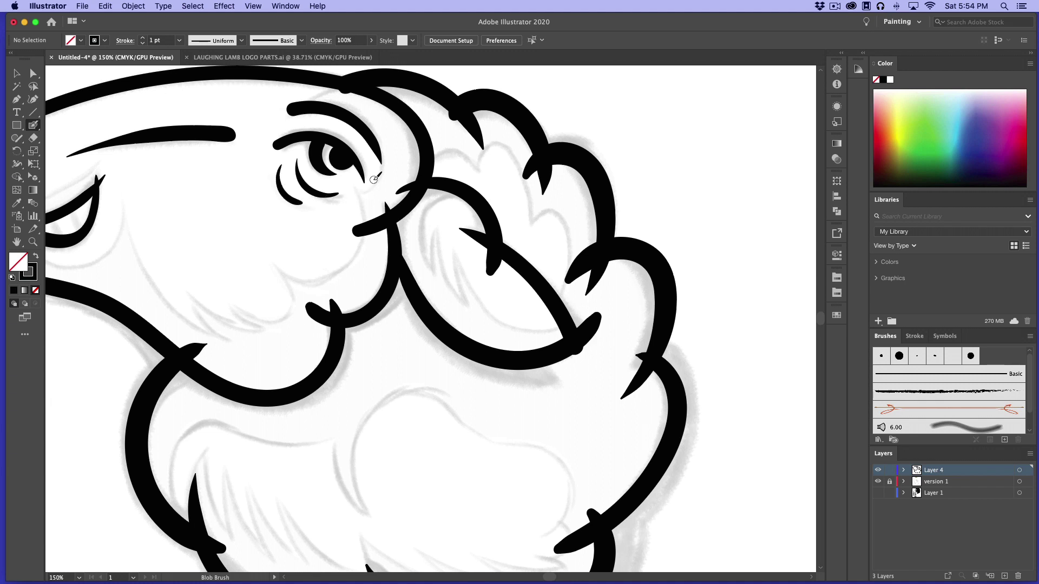
{"action": "key", "text": "super+z"}
{"action": "mouse_move", "coordinate": [282, 164]}
{"action": "left_mouse_down"}
{"action": "mouse_move", "coordinate": [277, 186]}
{"action": "mouse_move", "coordinate": [306, 202]}
{"action": "left_mouse_up"}
Try short tooth divider strokes inside the open mouth with the Blob Brush and undo each one
{"action": "key", "text": "super+minus"}
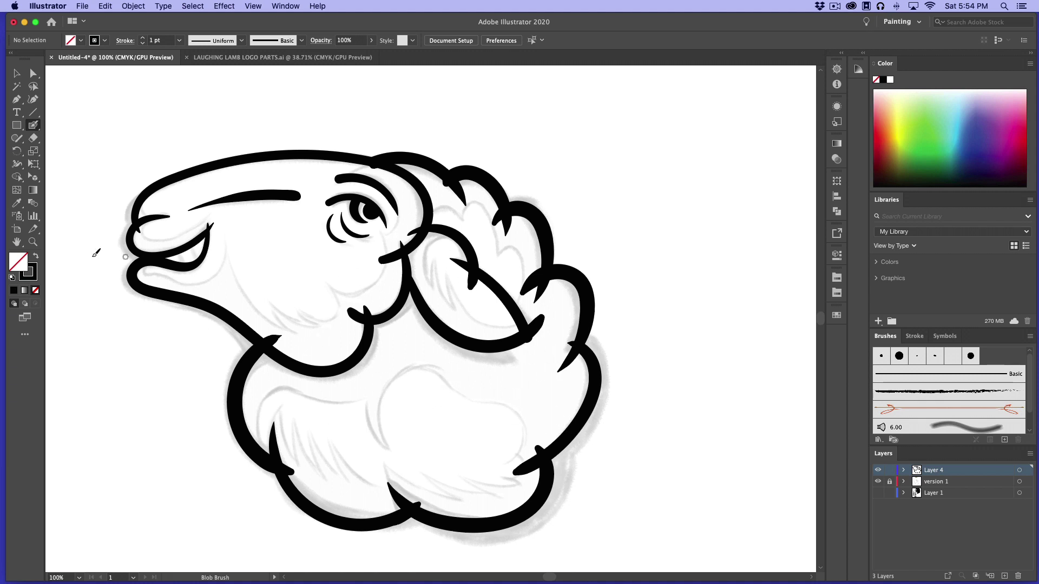
{"action": "left_click", "coordinate": [33, 242]}
{"action": "left_click", "coordinate": [217, 249]}
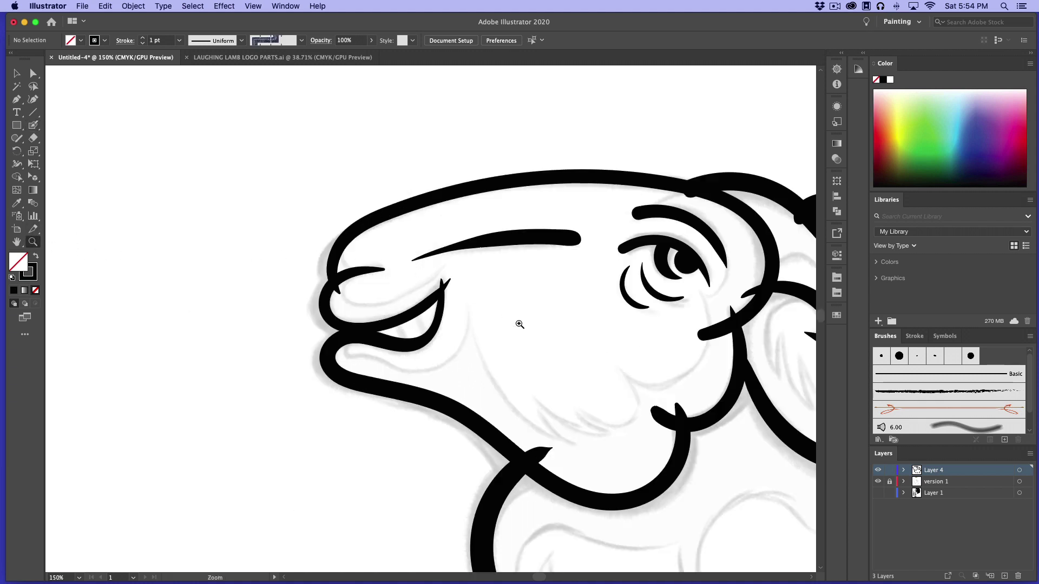
{"action": "scroll", "coordinate": [531, 359], "scroll_direction": "right", "scroll_amount": 10}
{"action": "scroll", "coordinate": [531, 359], "scroll_direction": "down", "scroll_amount": 4}
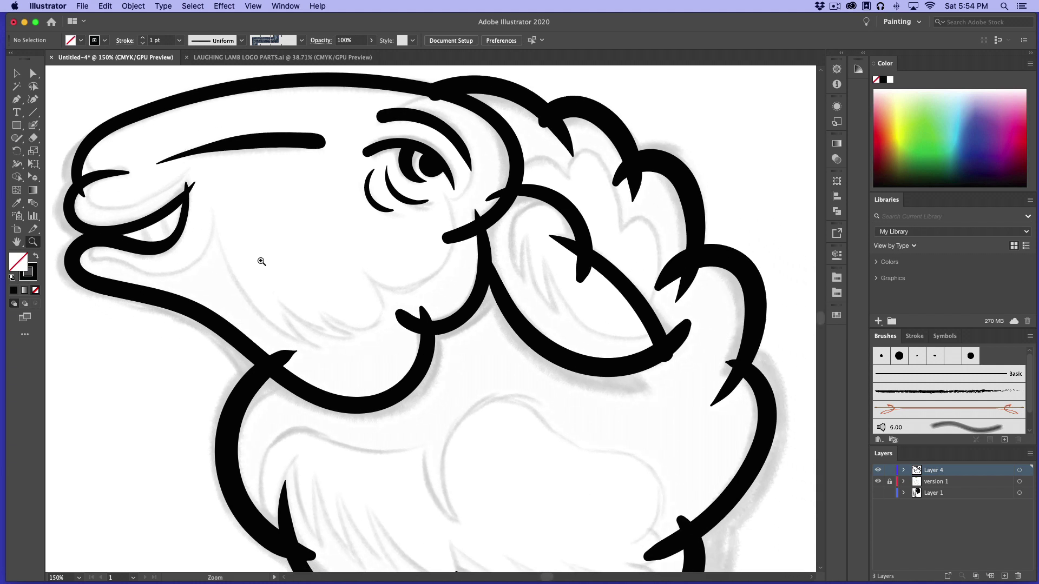
{"action": "left_click", "coordinate": [34, 124]}
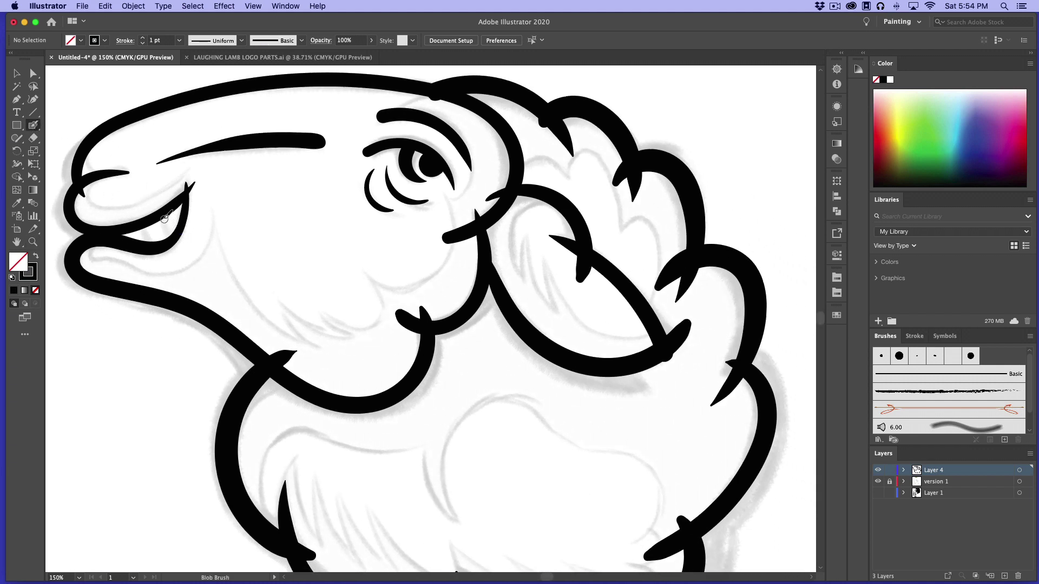
{"action": "mouse_move", "coordinate": [171, 233]}
{"action": "left_mouse_down"}
{"action": "mouse_move", "coordinate": [164, 212]}
{"action": "mouse_move", "coordinate": [152, 246]}
{"action": "mouse_move", "coordinate": [147, 225]}
{"action": "left_mouse_up"}
{"action": "key", "text": "super+z"}
{"action": "left_click_drag", "start_coordinate": [160, 237], "coordinate": [154, 247]}
{"action": "key", "text": "super+z"}
{"action": "left_click_drag", "start_coordinate": [149, 236], "coordinate": [153, 225]}
{"action": "key", "text": "super+z"}
Switch to the Paintbrush tool, try a tooth line inside the mouth and undo it
{"action": "key", "text": "a"}
{"action": "key", "text": "shift+b"}
{"action": "left_click", "coordinate": [37, 126]}
{"action": "left_click", "coordinate": [77, 126]}
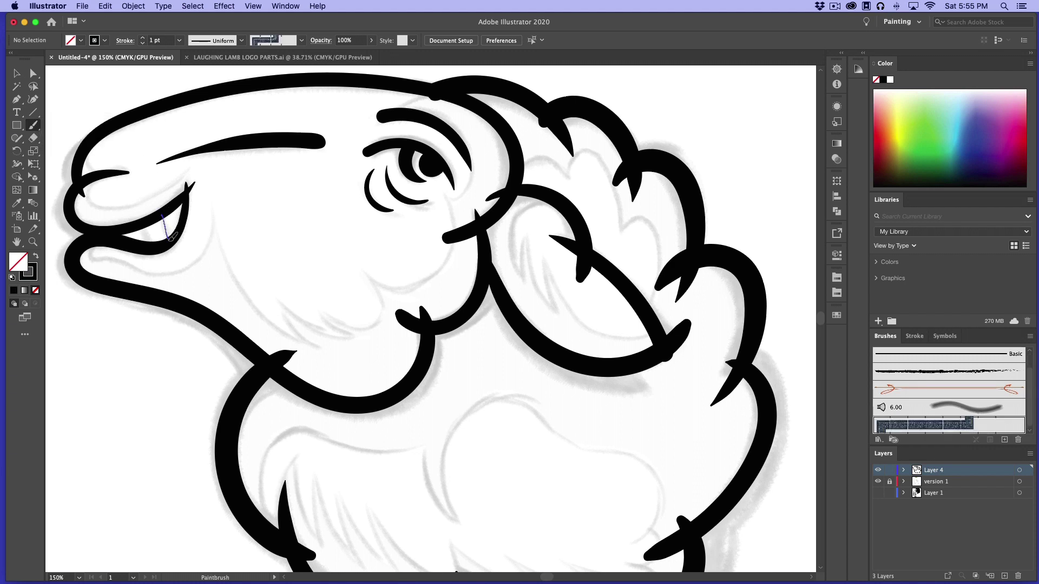
{"action": "left_click_drag", "start_coordinate": [172, 237], "coordinate": [184, 210]}
{"action": "key", "text": "super+z"}
{"action": "left_click", "coordinate": [39, 126]}
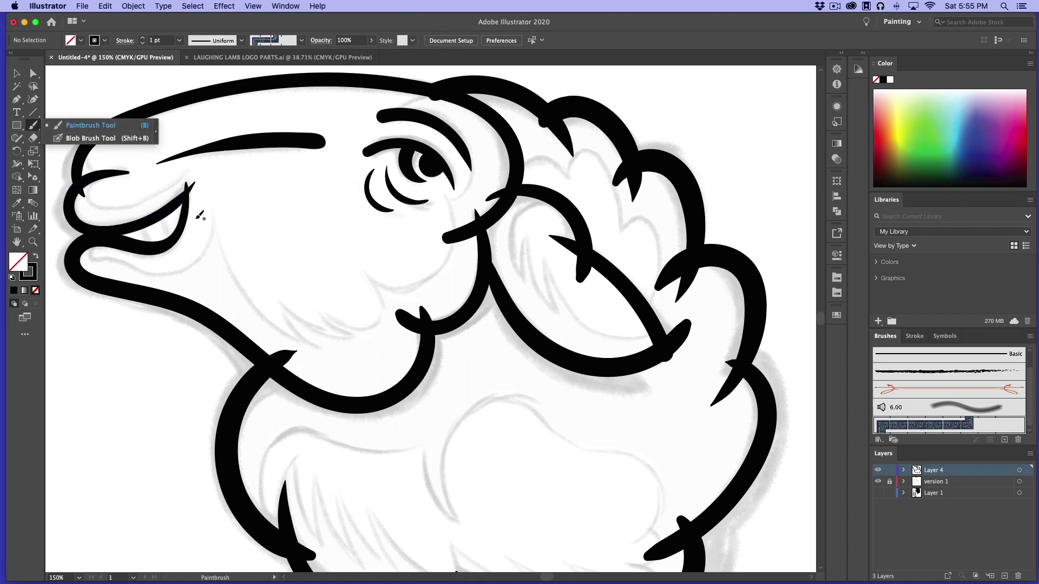
Choose the 5 pt. Round brush and paint two short tooth lines inside the open mouth with the Paintbrush
{"action": "left_click", "coordinate": [302, 41]}
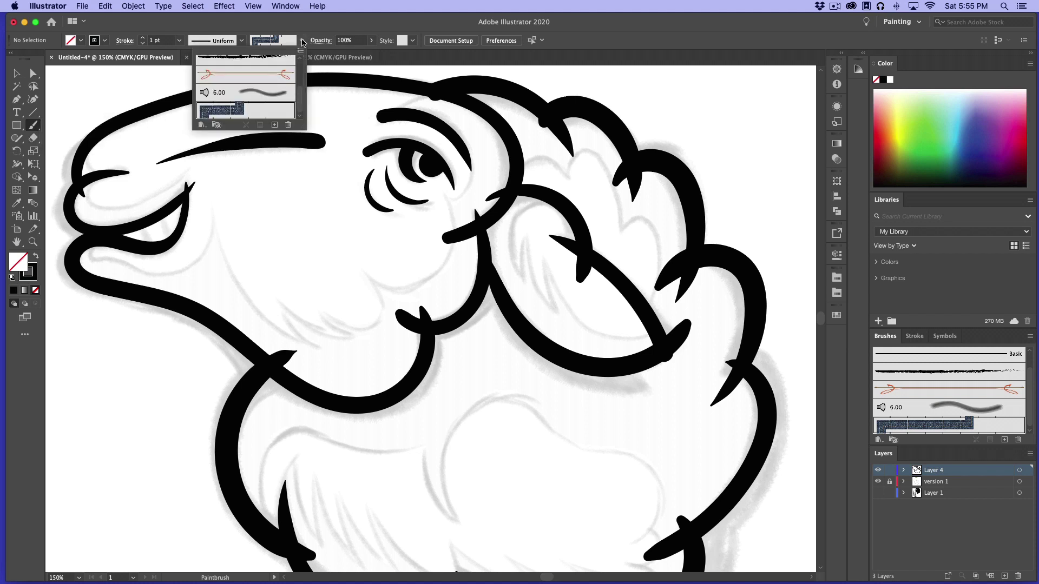
{"action": "scroll", "coordinate": [302, 96], "scroll_direction": "up", "scroll_amount": 3}
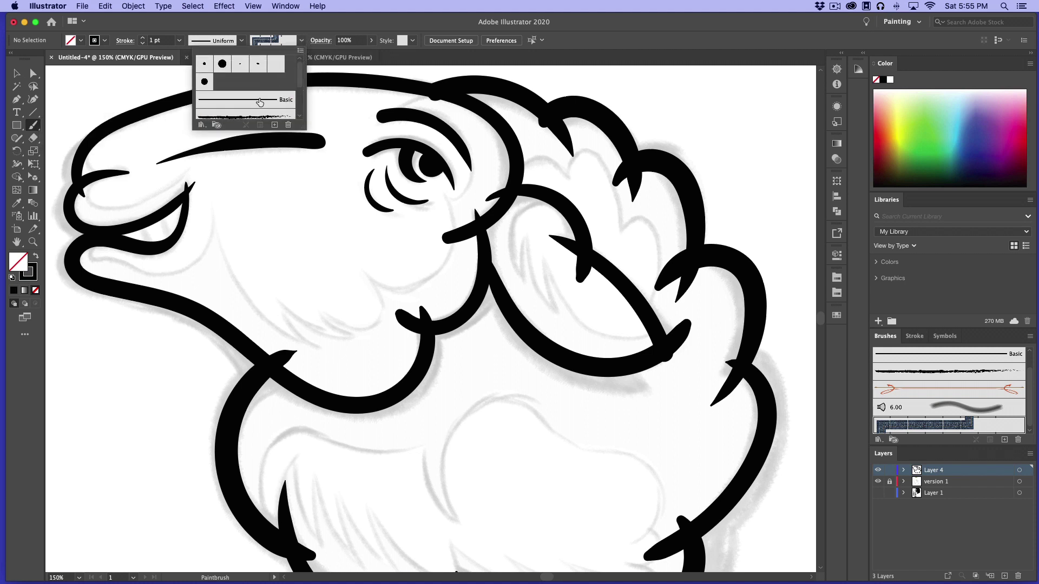
{"action": "left_click", "coordinate": [259, 100]}
{"action": "left_click", "coordinate": [222, 65]}
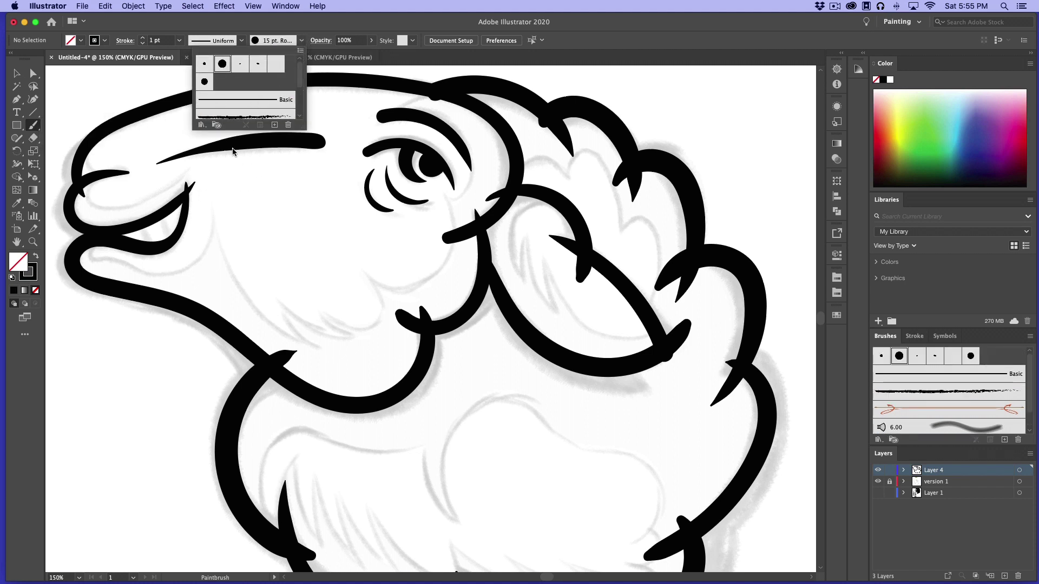
{"action": "left_click", "coordinate": [257, 101]}
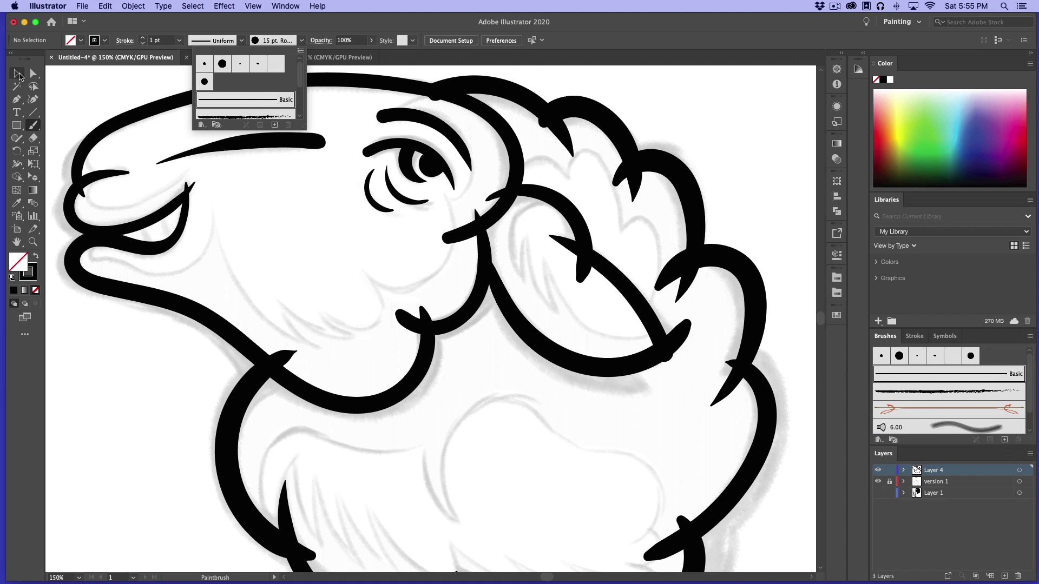
{"action": "key", "text": "Escape"}
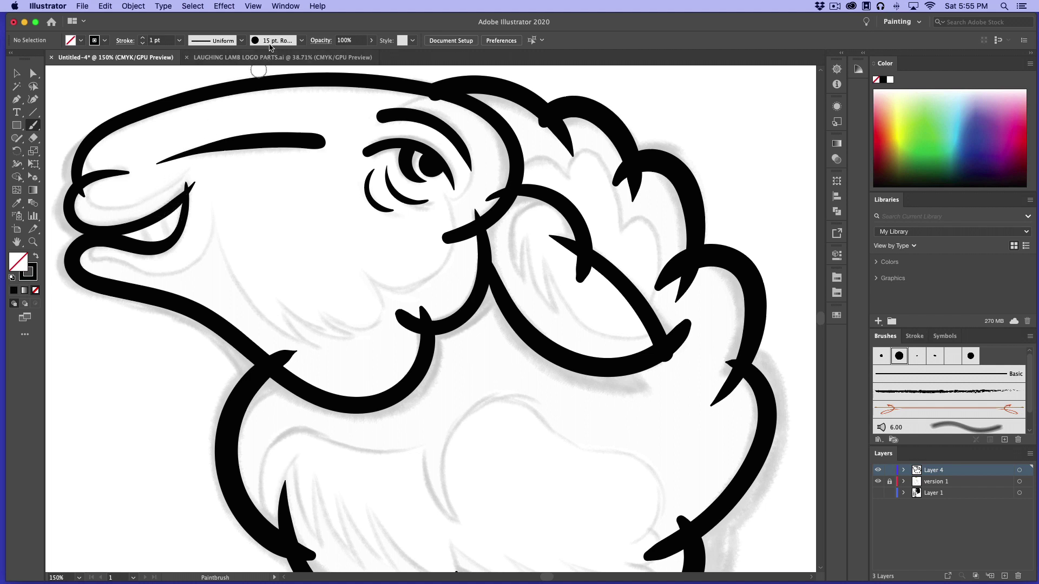
{"action": "left_click", "coordinate": [301, 41]}
{"action": "left_click", "coordinate": [205, 65]}
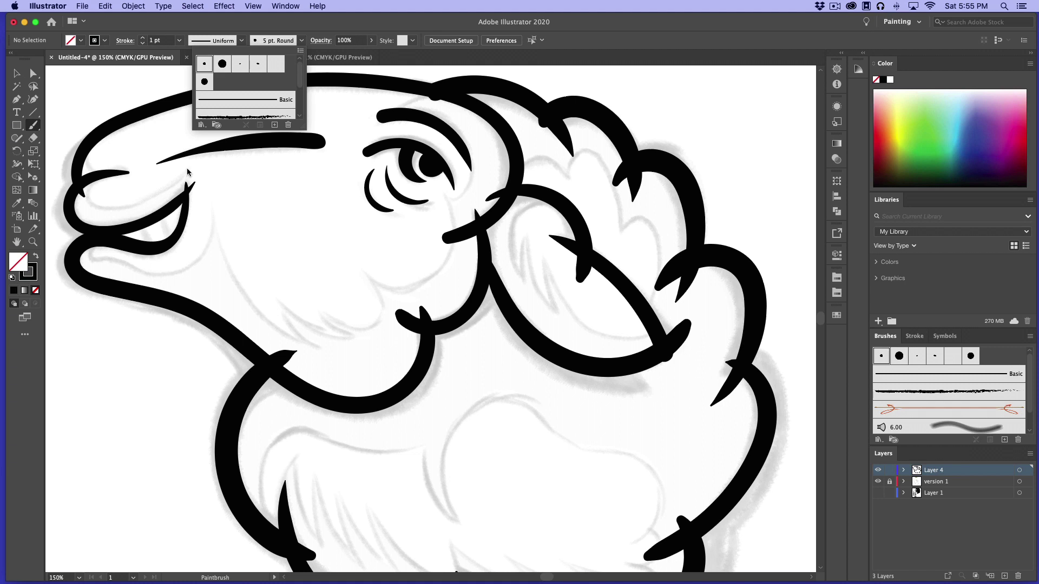
{"action": "left_click", "coordinate": [168, 221]}
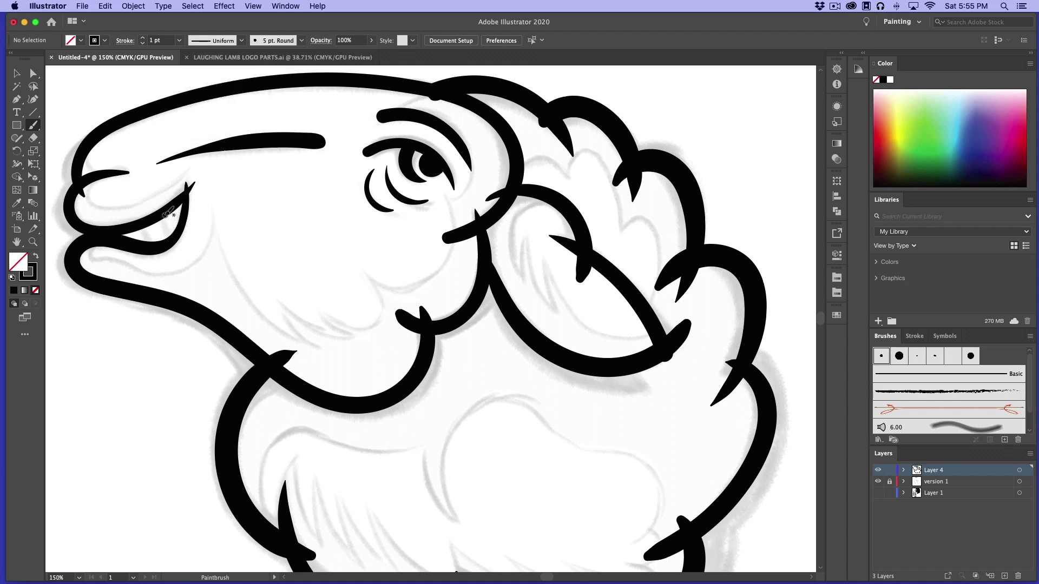
{"action": "mouse_move", "coordinate": [165, 216]}
{"action": "left_mouse_down"}
{"action": "mouse_move", "coordinate": [169, 226]}
{"action": "mouse_move", "coordinate": [150, 241]}
{"action": "left_mouse_up"}
Select both tooth lines in the mouth and expand their appearance into filled shapes
{"action": "left_click", "coordinate": [17, 73]}
{"action": "left_click", "coordinate": [171, 229]}
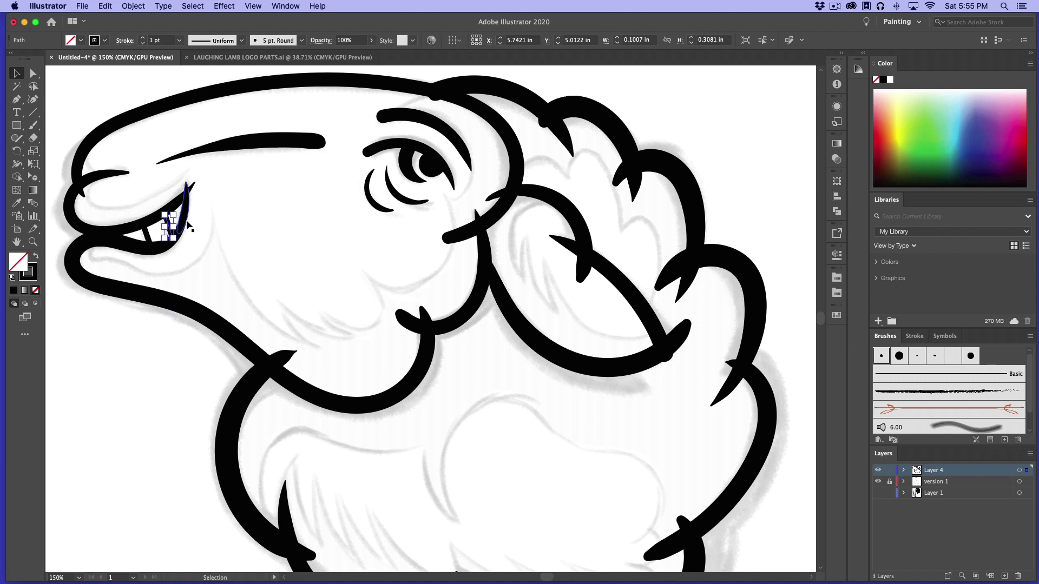
{"action": "left_click", "coordinate": [206, 227]}
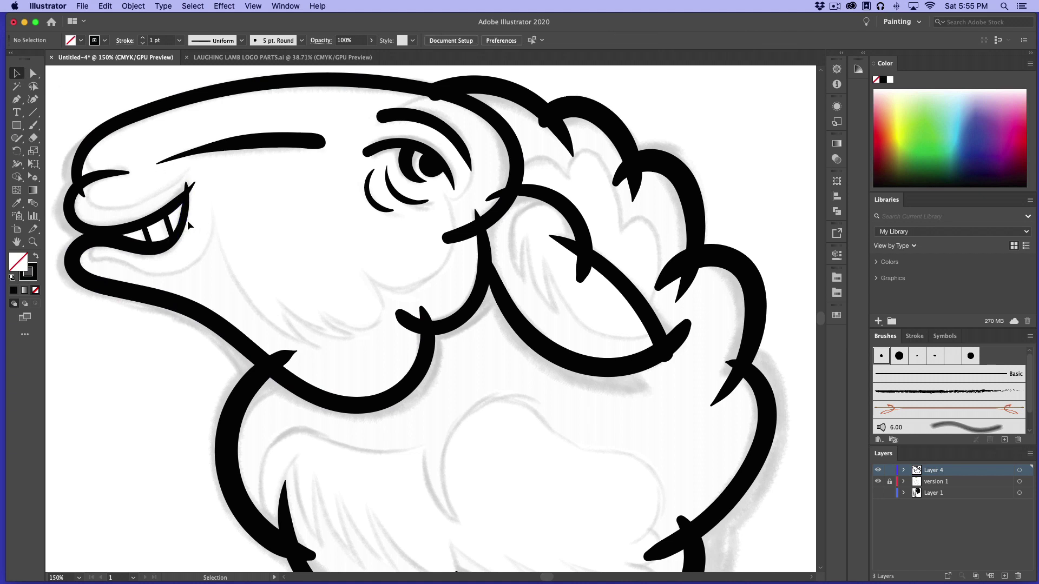
{"action": "left_click", "coordinate": [170, 229]}
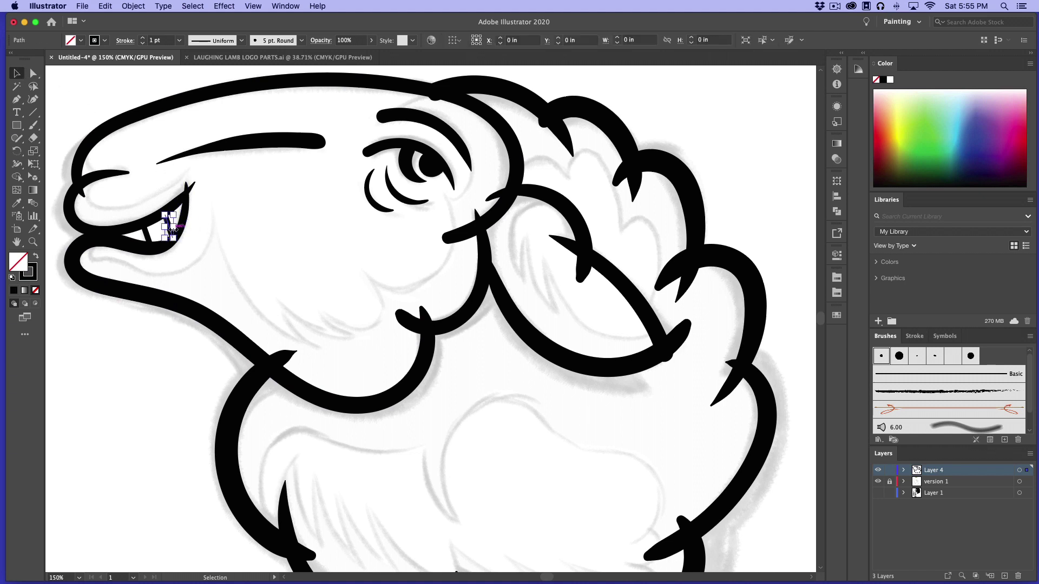
{"action": "left_click", "coordinate": [147, 237], "text": "shift"}
{"action": "left_click", "coordinate": [147, 238], "text": "shift"}
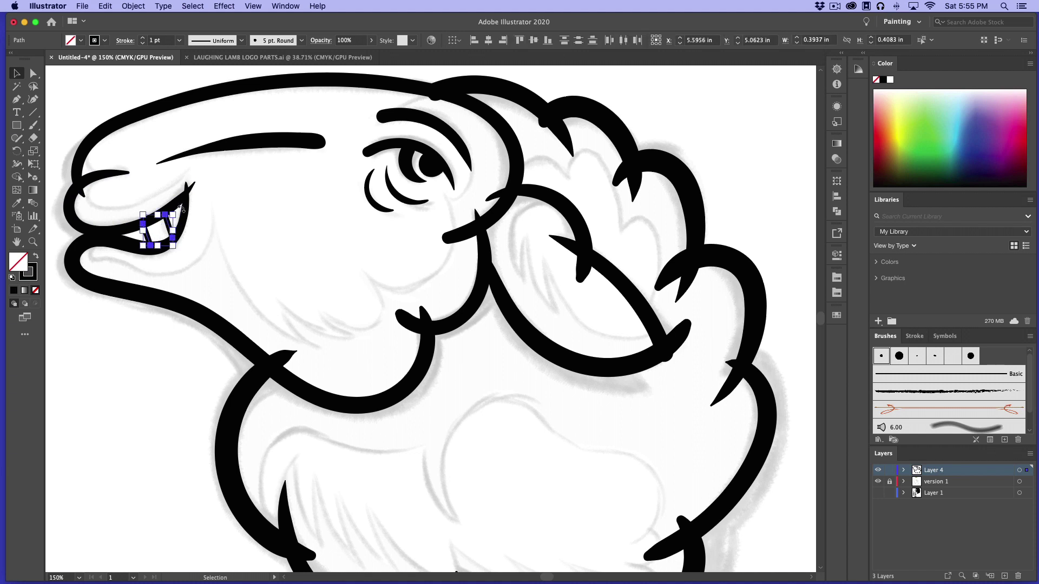
{"action": "left_click", "coordinate": [134, 6]}
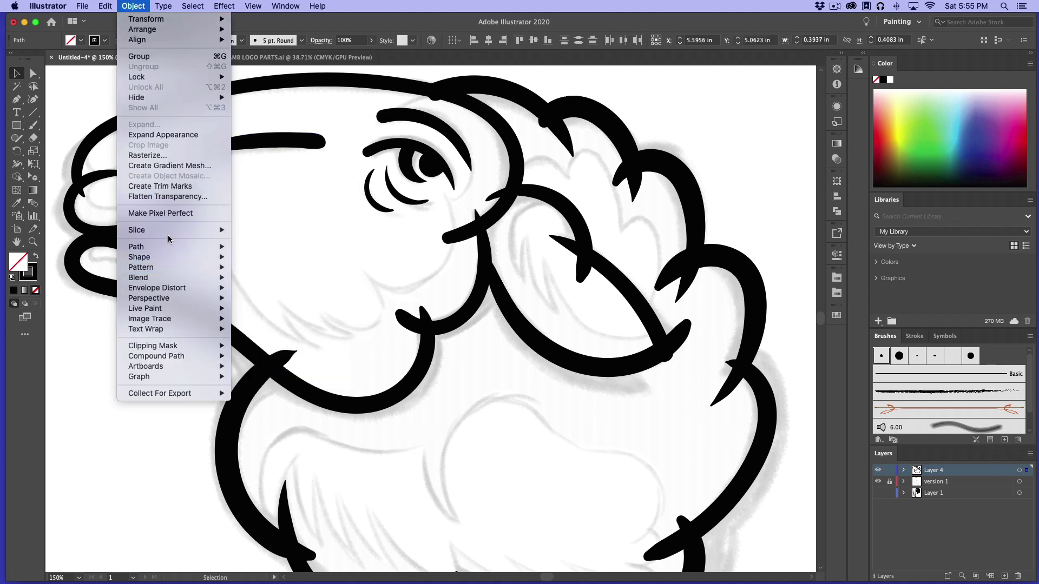
{"action": "mouse_move", "coordinate": [171, 258]}
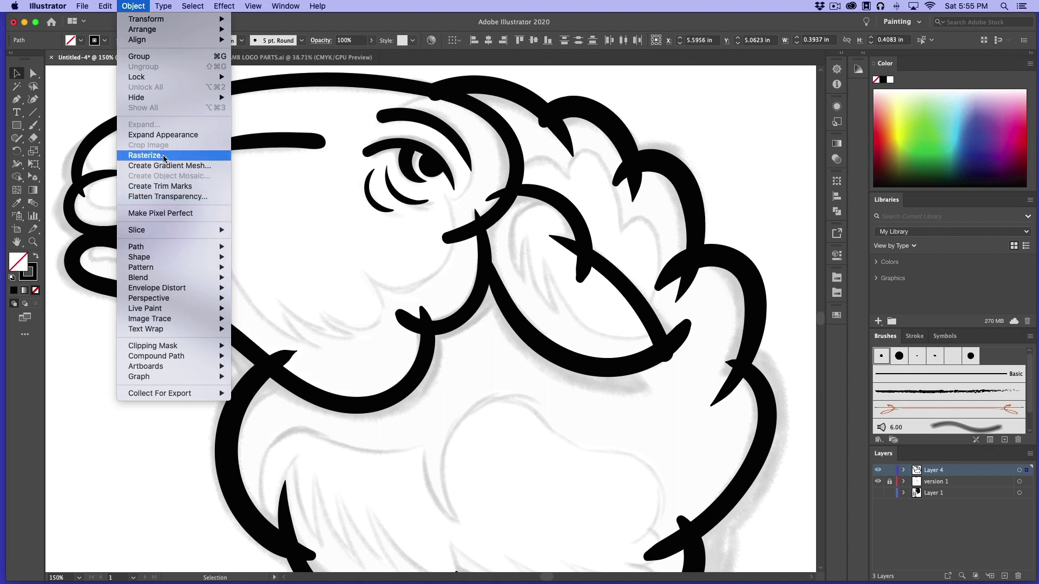
{"action": "left_click", "coordinate": [162, 135]}
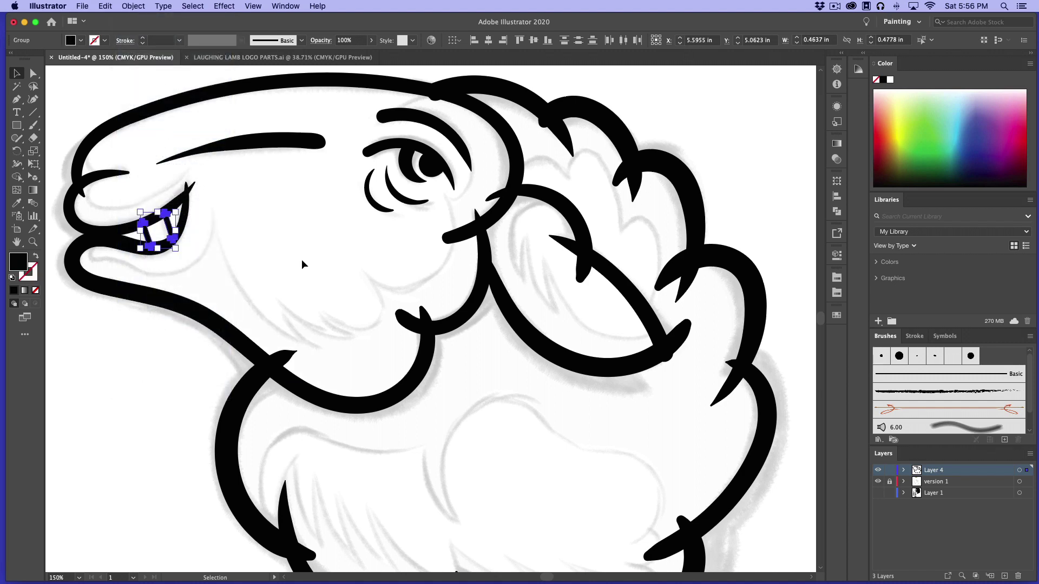
{"action": "left_click", "coordinate": [234, 222]}
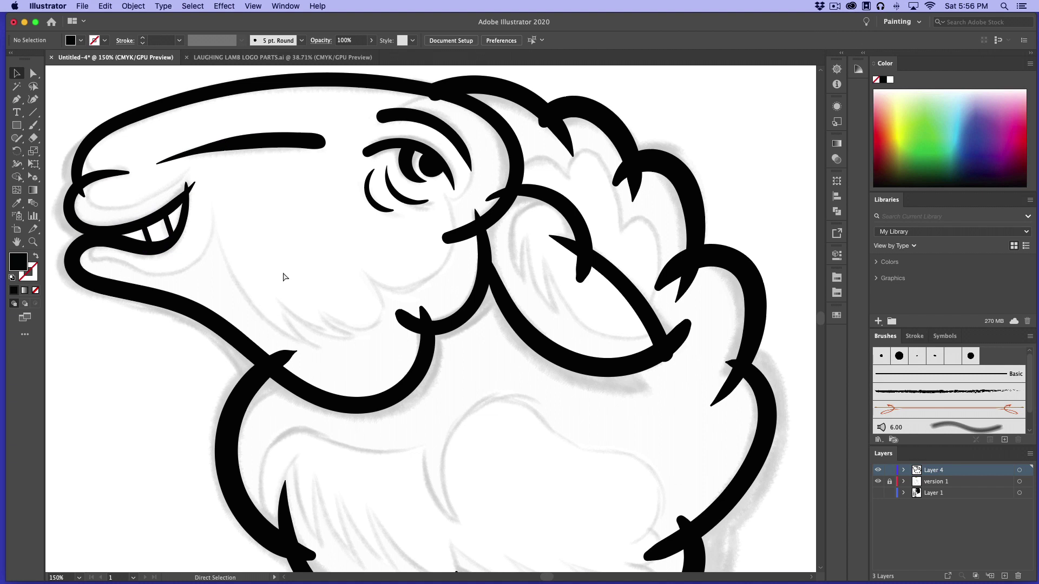
Select all the inked artwork and remove overshooting stroke ends around the ear tip and wool outline with Shape Builder
{"action": "key", "text": "super+a"}
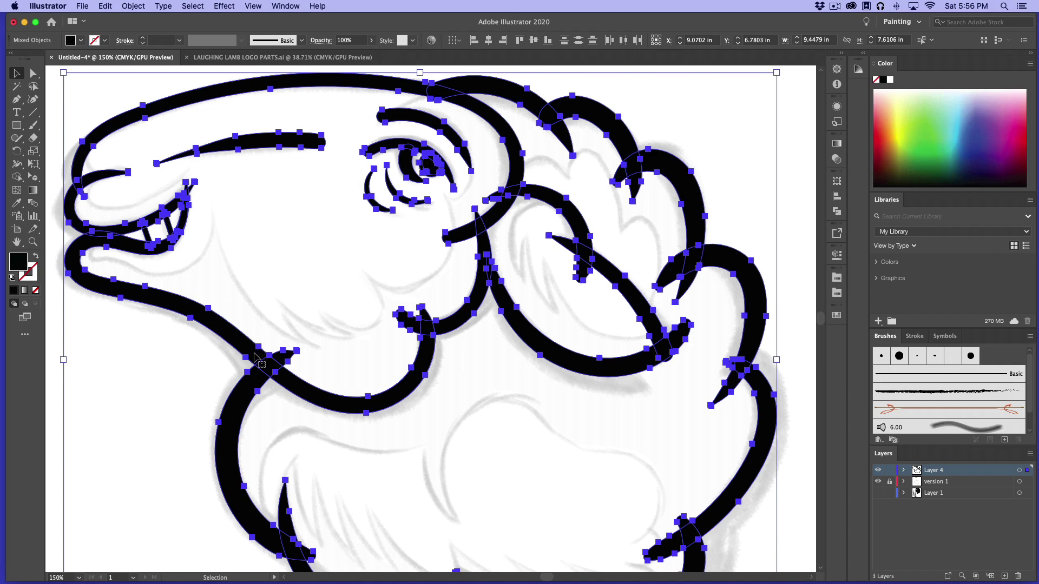
{"action": "key", "text": "a"}
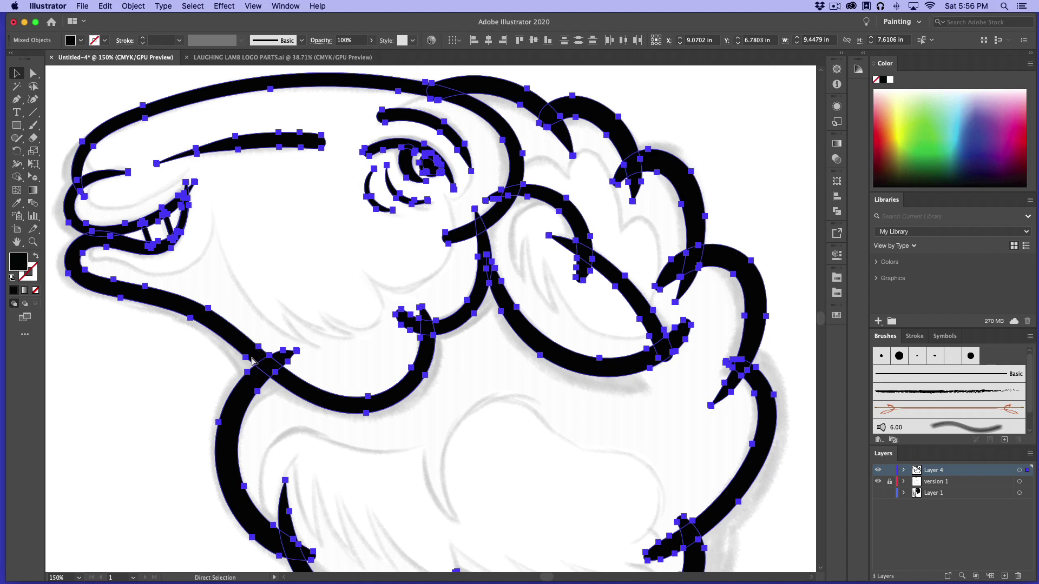
{"action": "key", "text": "super+minus"}
{"action": "key", "text": "v"}
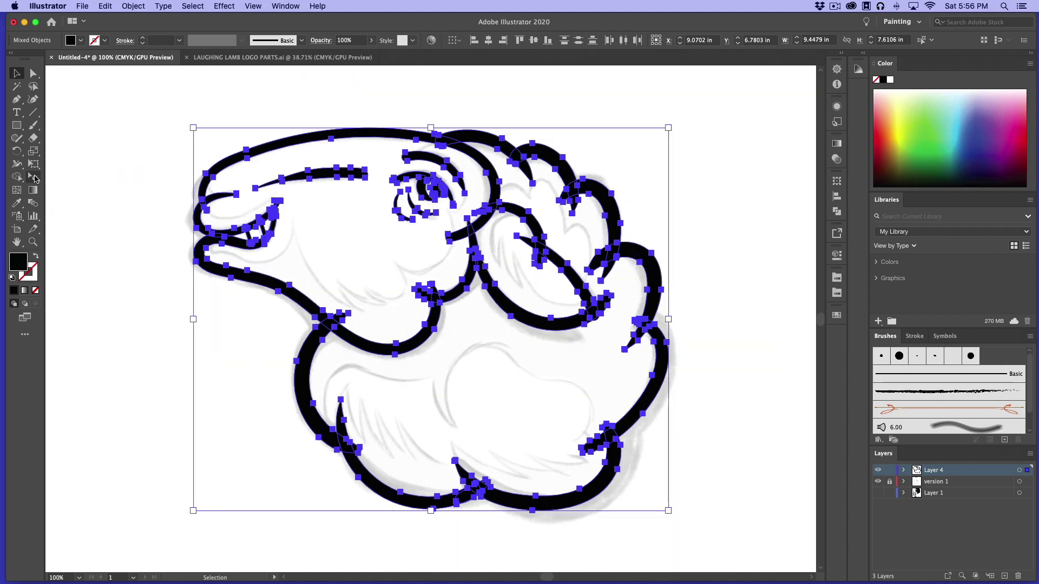
{"action": "left_click", "coordinate": [18, 178]}
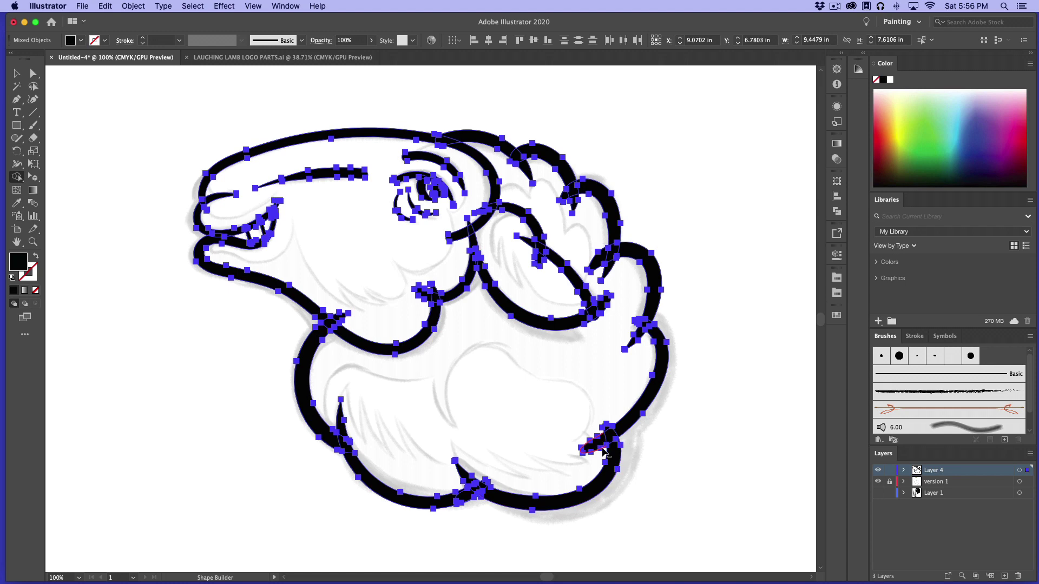
{"action": "left_click", "coordinate": [622, 297]}
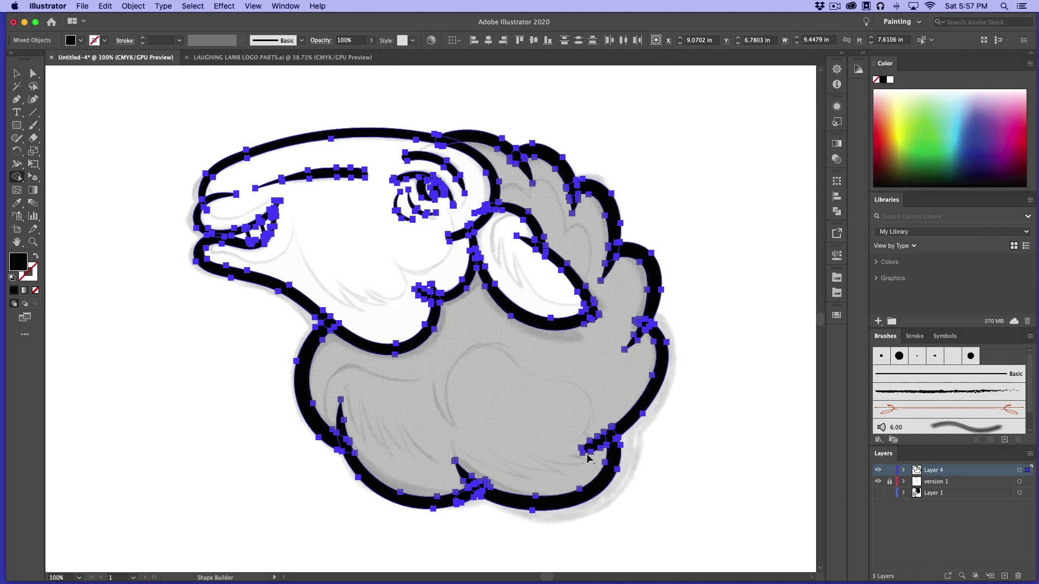
{"action": "left_click", "coordinate": [599, 450], "text": "alt"}
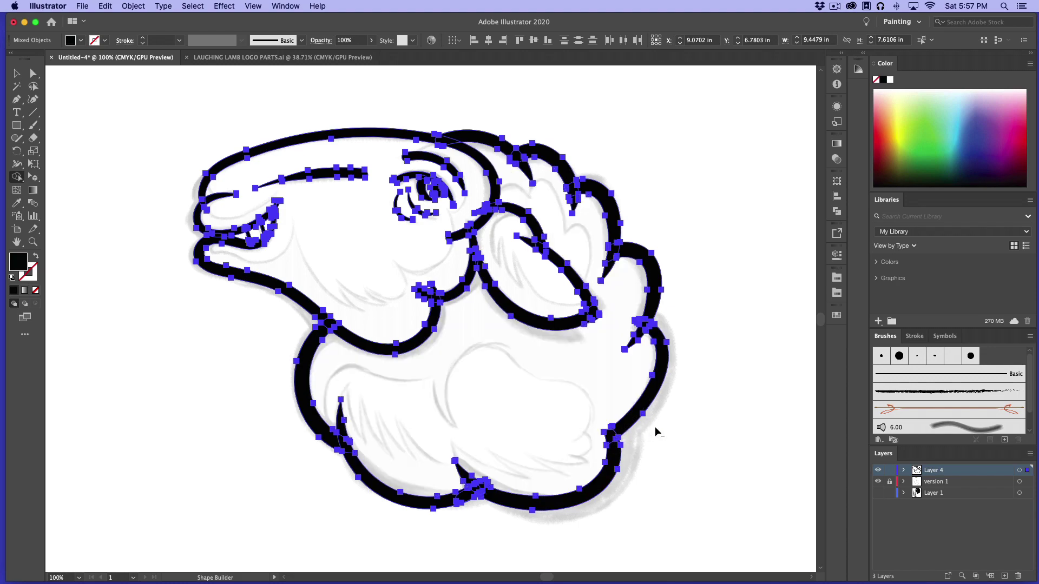
{"action": "left_click", "coordinate": [612, 271], "text": "alt"}
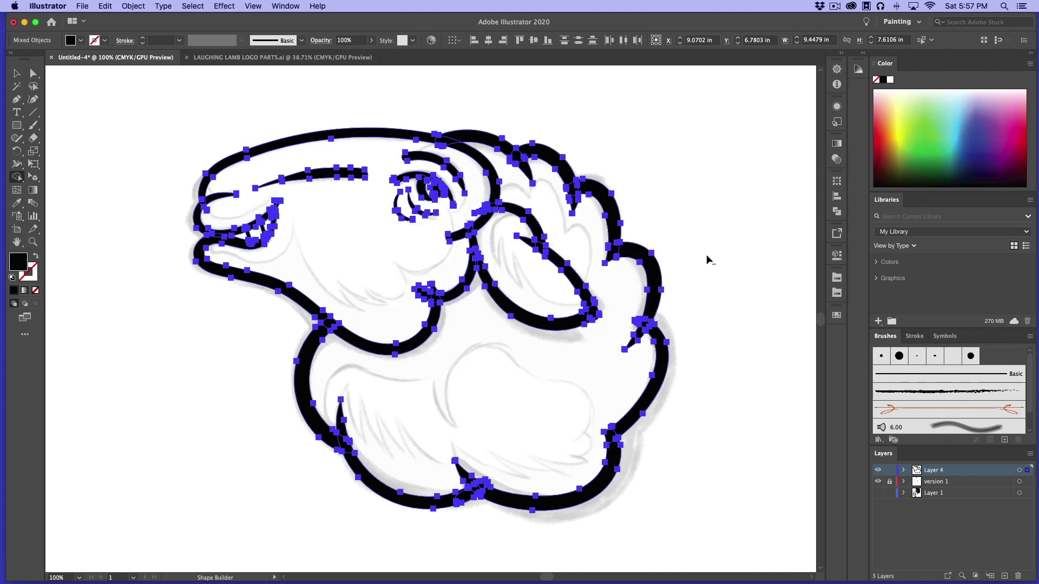
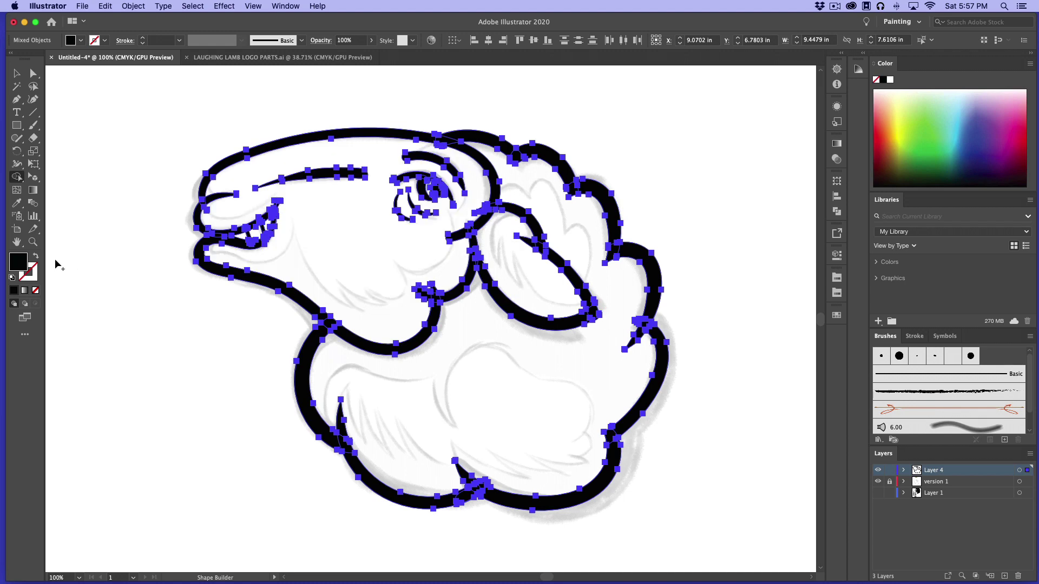
Remove the two overshooting stroke ends where the cheek line meets the jaw curve with Shape Builder
{"action": "left_click", "coordinate": [33, 242]}
{"action": "left_click_drag", "start_coordinate": [444, 139], "coordinate": [463, 150]}
{"action": "left_click", "coordinate": [463, 150]}
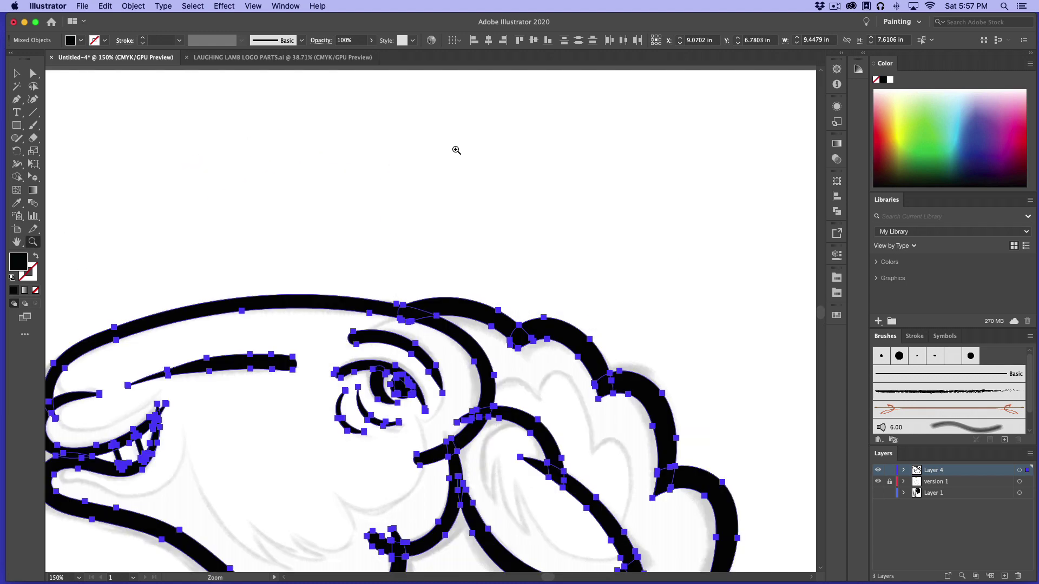
{"action": "left_click", "coordinate": [413, 316]}
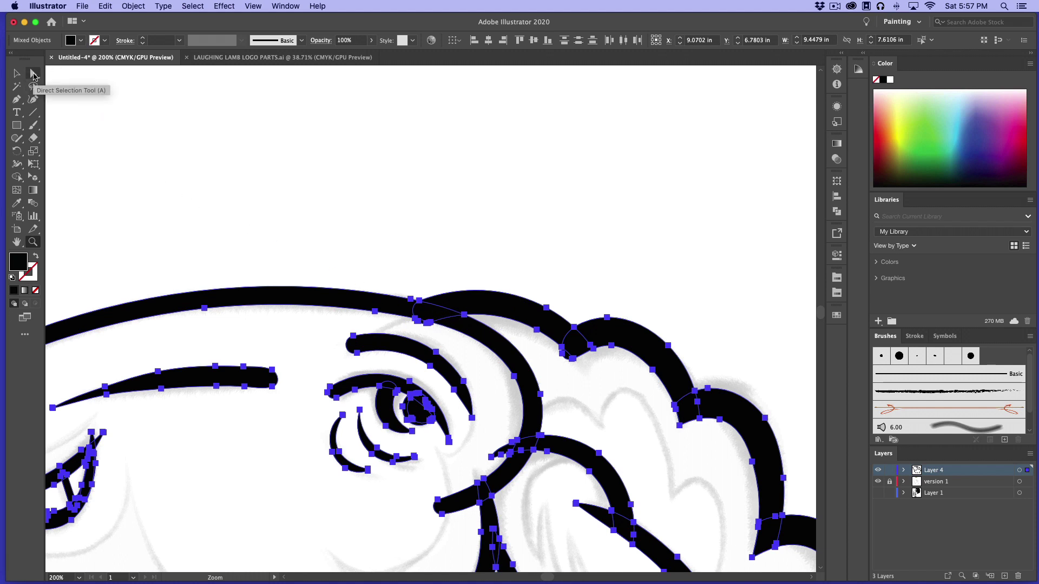
{"action": "left_click", "coordinate": [16, 176]}
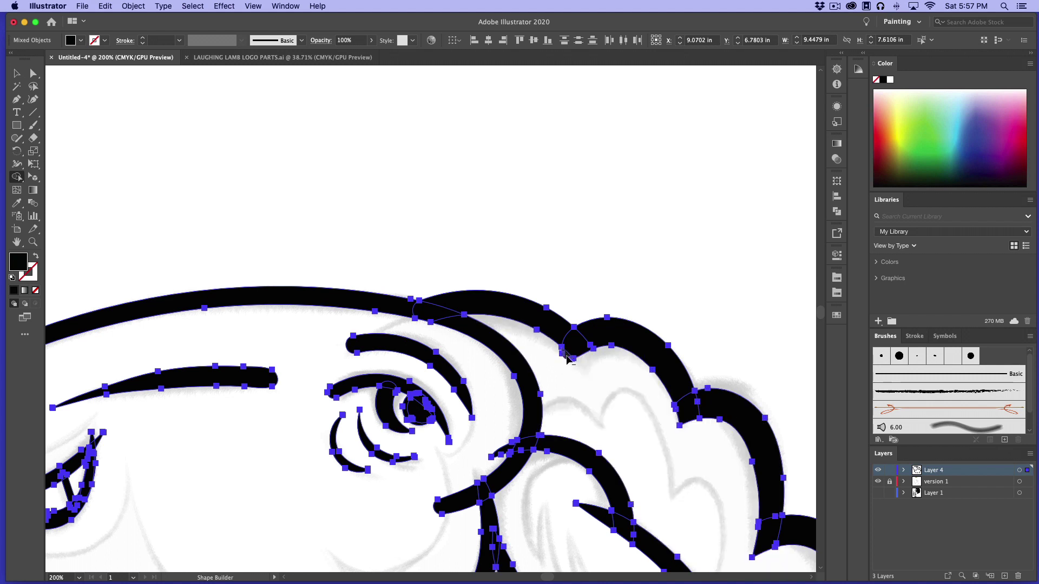
{"action": "left_click_drag", "start_coordinate": [821, 314], "coordinate": [822, 330]}
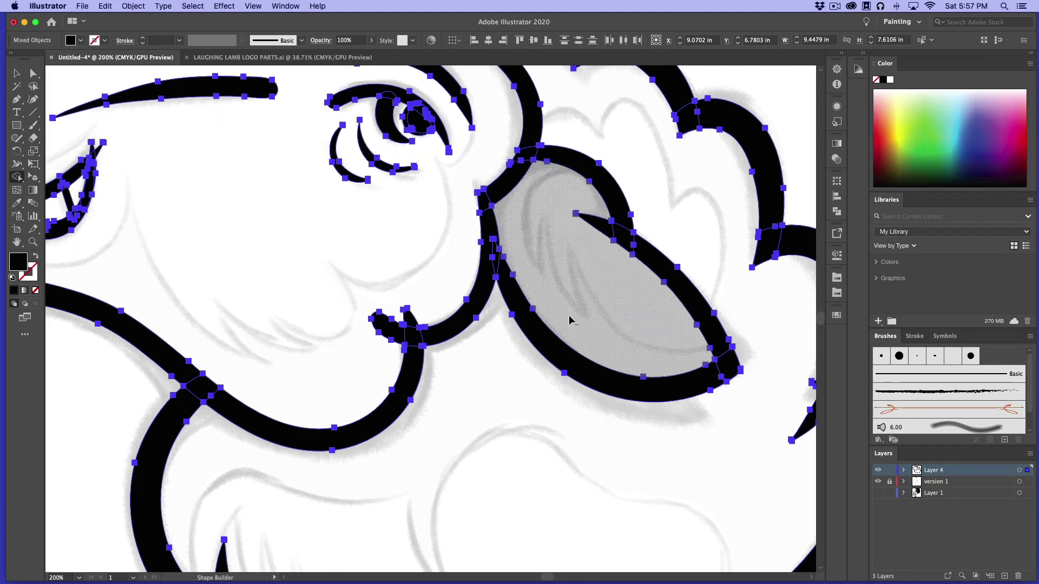
{"action": "left_click", "coordinate": [391, 331], "text": "alt"}
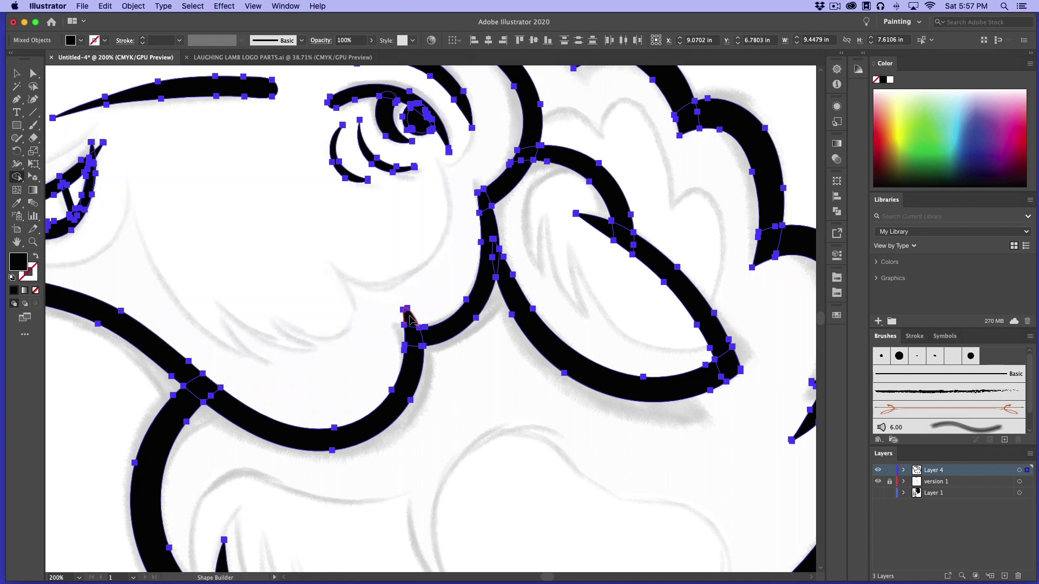
{"action": "left_click", "coordinate": [410, 320], "text": "alt"}
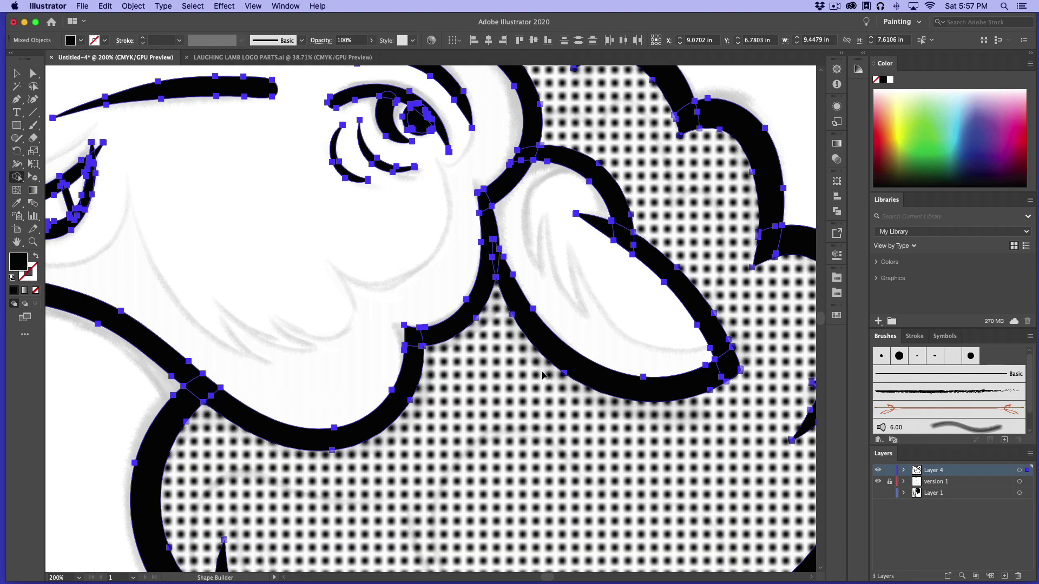
Remove leftover overshooting stroke ends at the wool joint behind the ear and at the mouth corner with Shape Builder
{"action": "left_click", "coordinate": [509, 222], "text": "alt"}
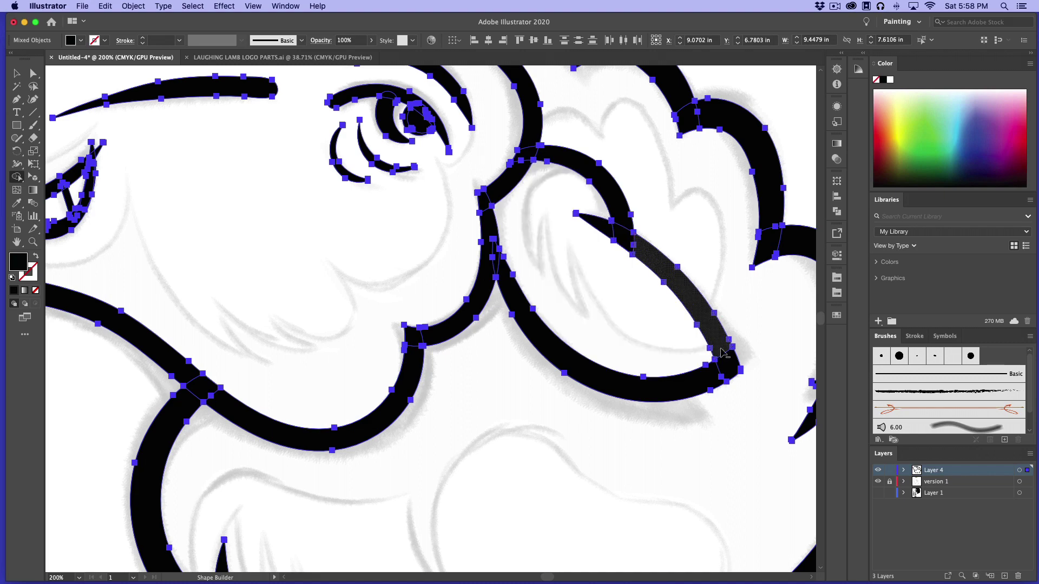
{"action": "left_click", "coordinate": [701, 322]}
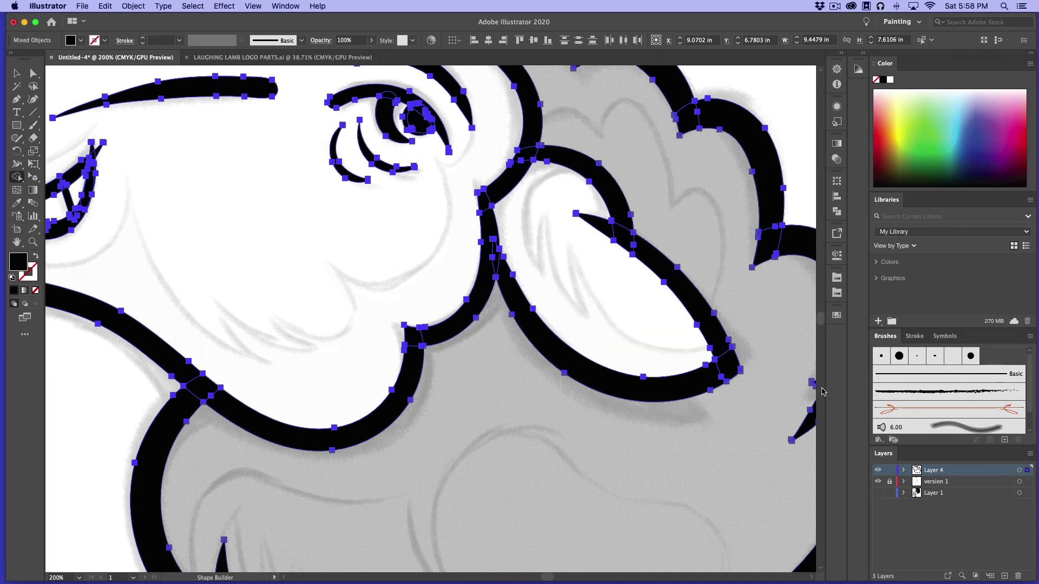
{"action": "scroll", "coordinate": [710, 452], "scroll_direction": "right", "scroll_amount": 10}
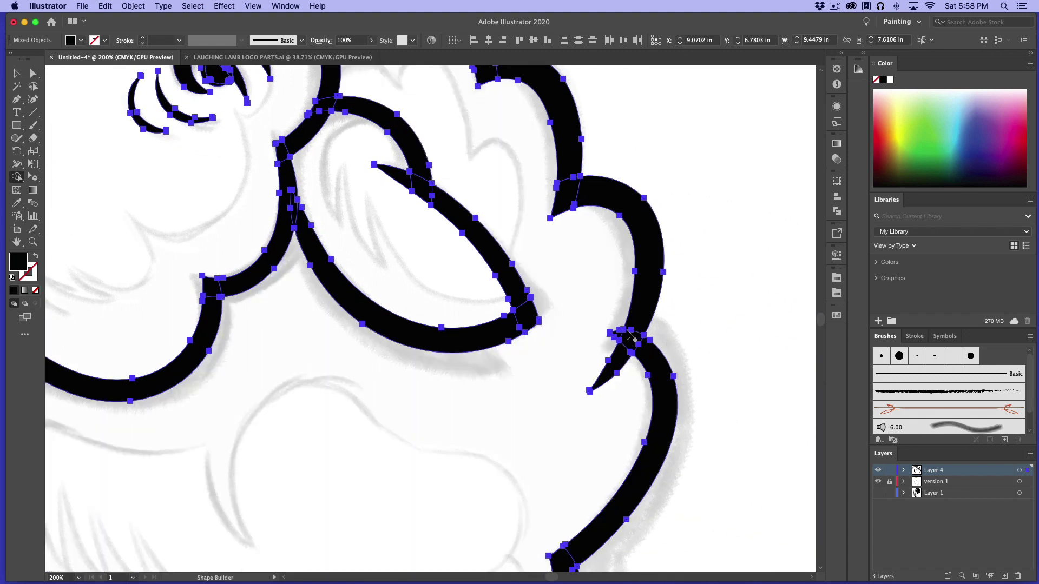
{"action": "left_click", "coordinate": [628, 338]}
{"action": "scroll", "coordinate": [687, 343], "scroll_direction": "down", "scroll_amount": 10}
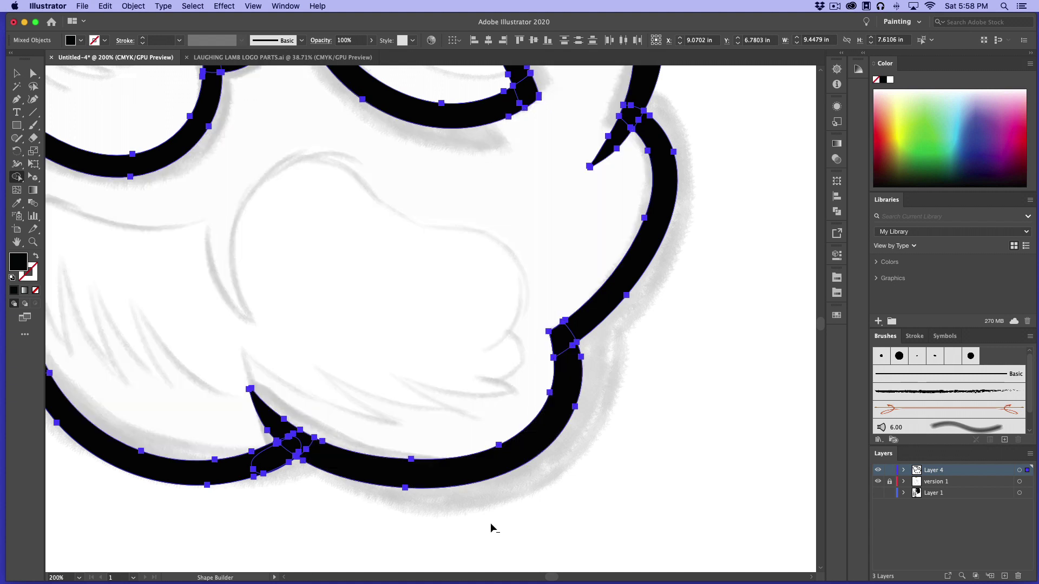
{"action": "scroll", "coordinate": [476, 503], "scroll_direction": "left", "scroll_amount": 10}
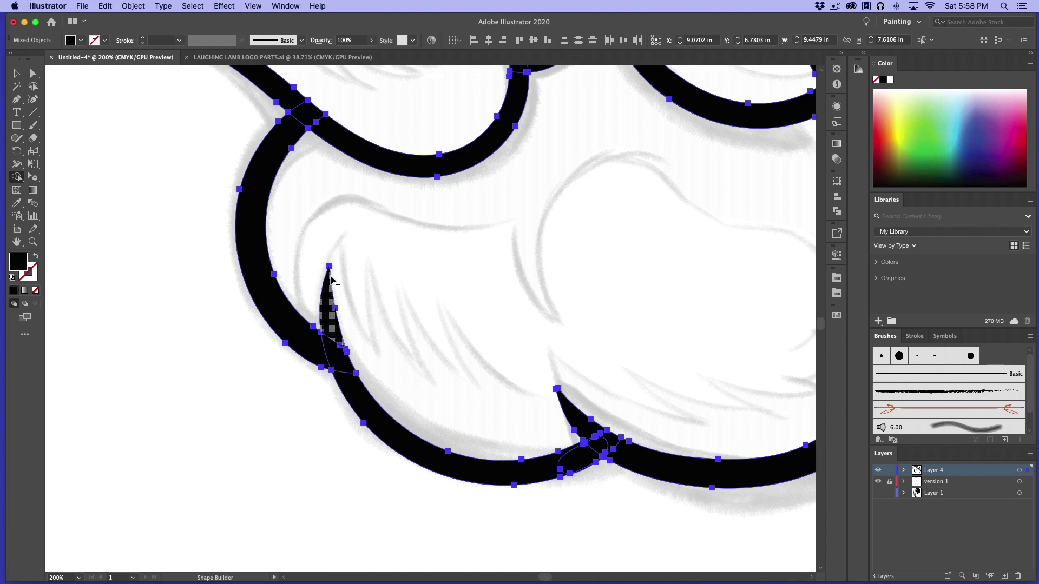
{"action": "scroll", "coordinate": [822, 319], "scroll_direction": "up", "scroll_amount": 12}
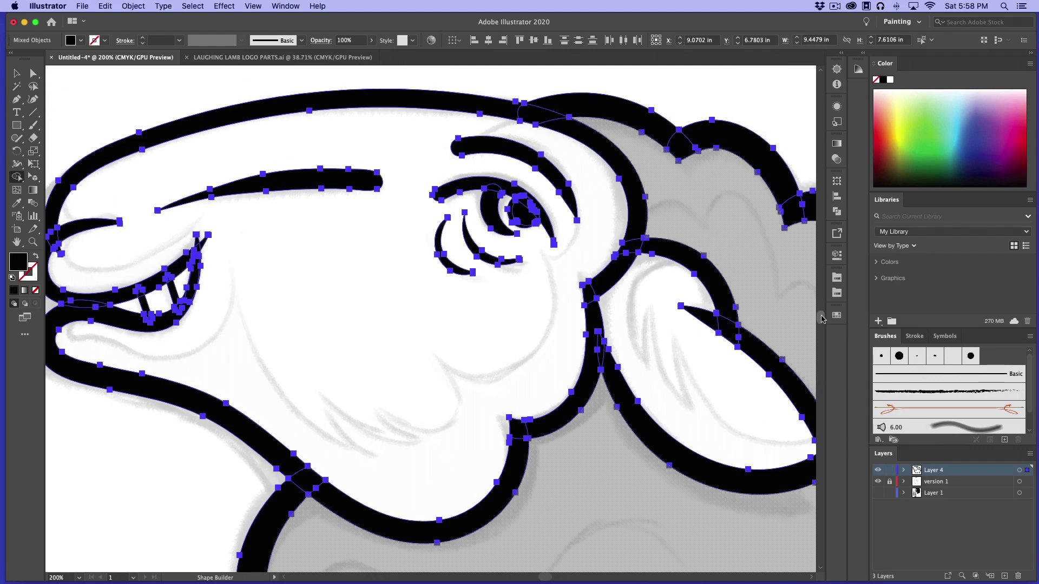
{"action": "scroll", "coordinate": [822, 319], "scroll_direction": "up", "scroll_amount": 2}
{"action": "left_click_drag", "start_coordinate": [208, 255], "coordinate": [210, 263]}
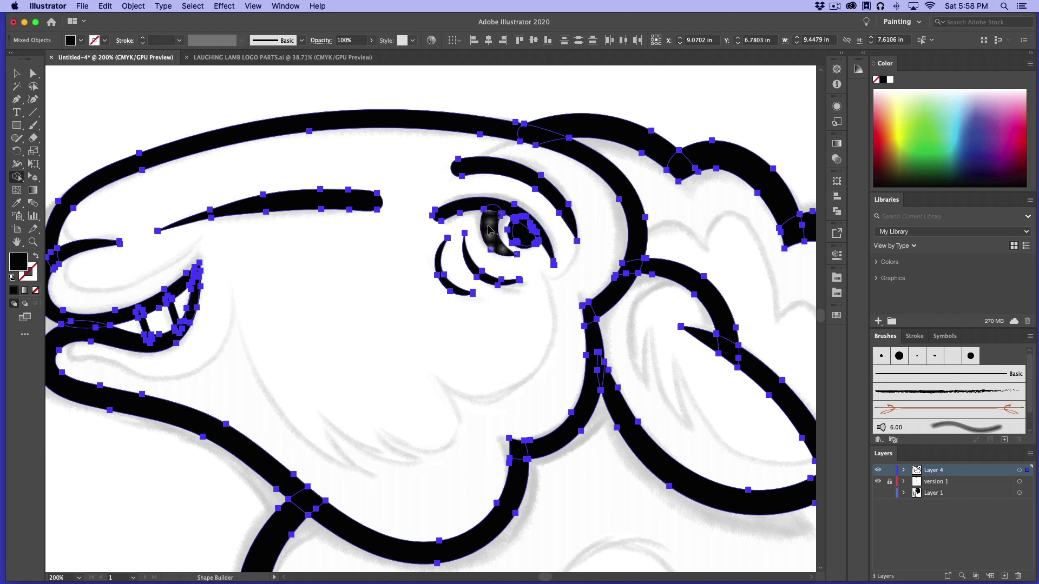
Merge the overlapping pieces from the forehead to the ear base with Shape Builder, and unite all selected ink shapes with Pathfinder
{"action": "left_click", "coordinate": [486, 216]}
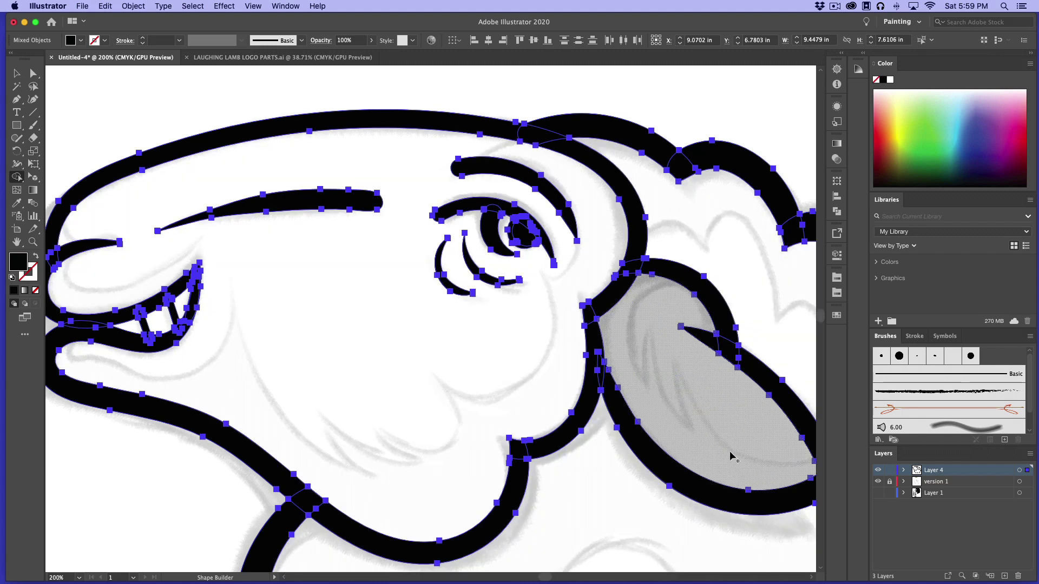
{"action": "key", "text": "super+minus"}
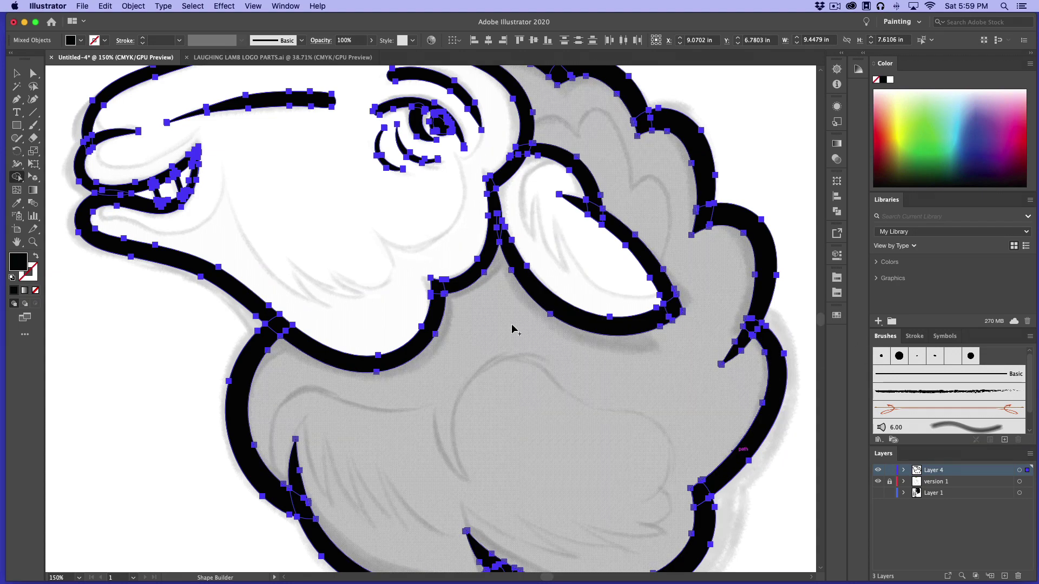
{"action": "scroll", "coordinate": [807, 330], "scroll_direction": "up", "scroll_amount": 5}
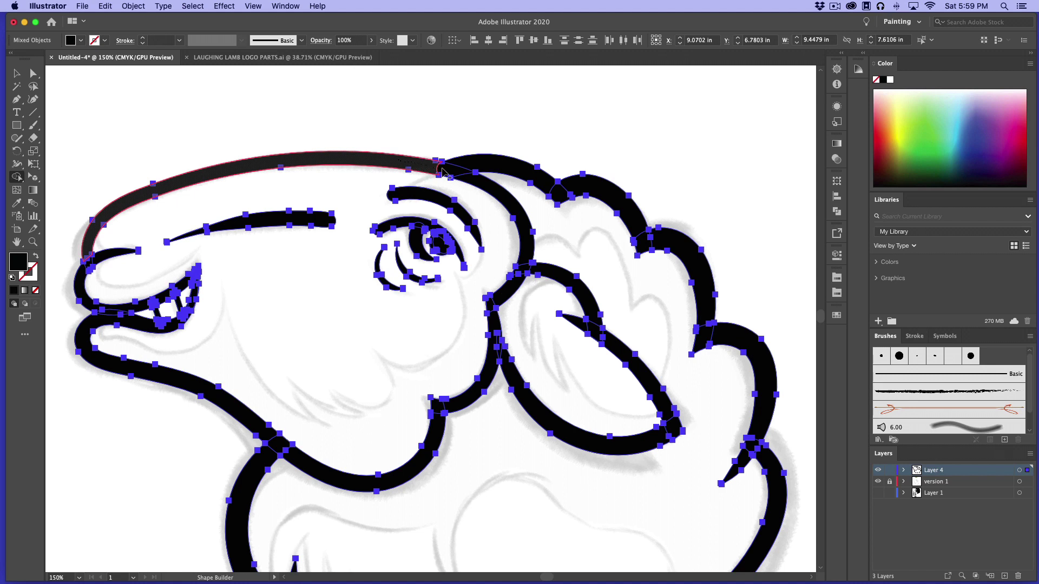
{"action": "mouse_move", "coordinate": [443, 171]}
{"action": "left_mouse_down"}
{"action": "mouse_move", "coordinate": [514, 208]}
{"action": "mouse_move", "coordinate": [533, 255]}
{"action": "mouse_move", "coordinate": [495, 319]}
{"action": "mouse_move", "coordinate": [507, 370]}
{"action": "mouse_move", "coordinate": [543, 422]}
{"action": "mouse_move", "coordinate": [604, 449]}
{"action": "mouse_move", "coordinate": [664, 442]}
{"action": "mouse_move", "coordinate": [675, 433]}
{"action": "mouse_move", "coordinate": [663, 399]}
{"action": "mouse_move", "coordinate": [589, 330]}
{"action": "mouse_move", "coordinate": [589, 299]}
{"action": "mouse_move", "coordinate": [519, 273]}
{"action": "left_mouse_up"}
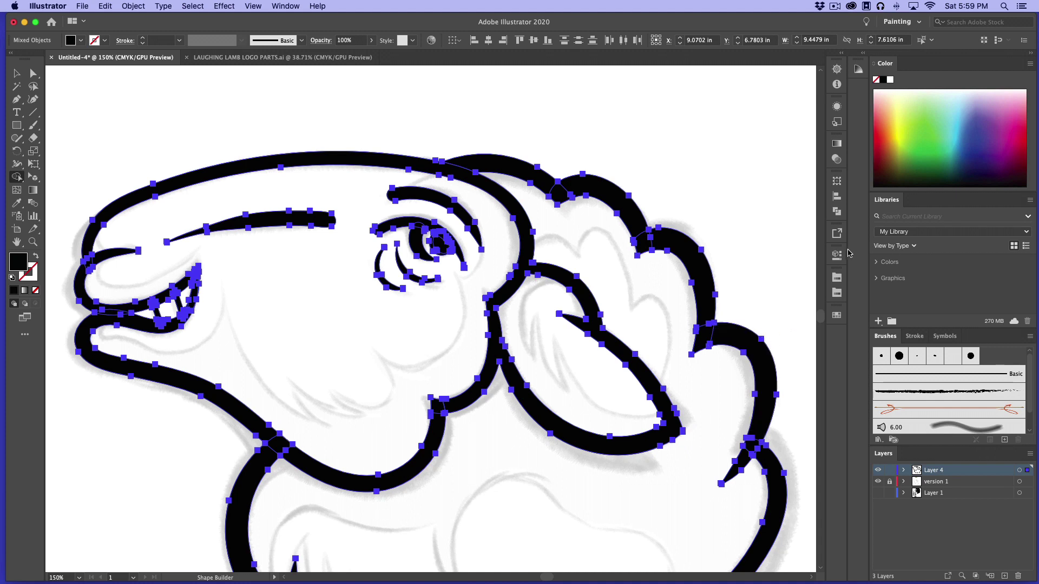
{"action": "left_click", "coordinate": [837, 211]}
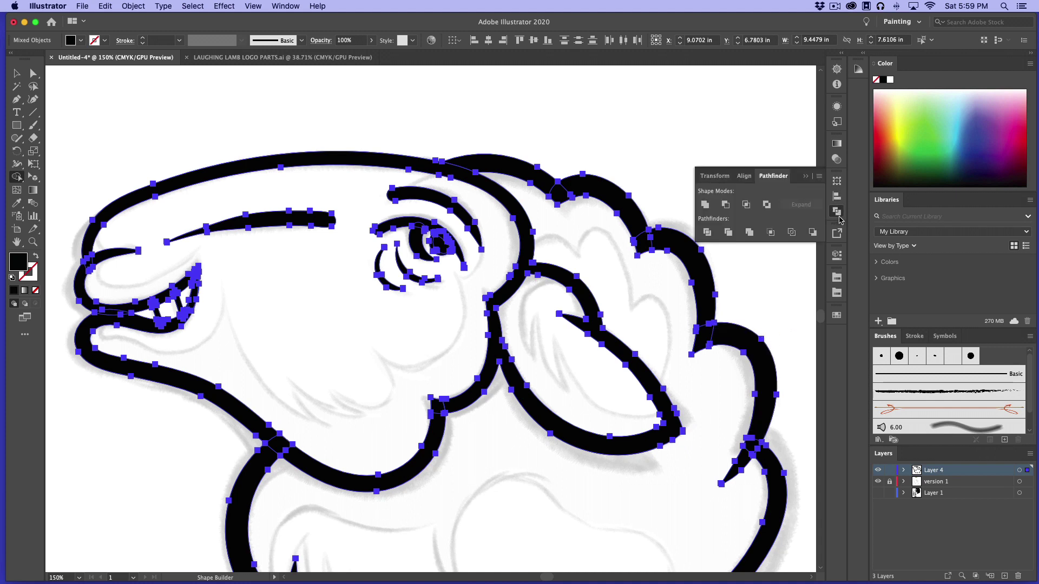
{"action": "left_click", "coordinate": [707, 206]}
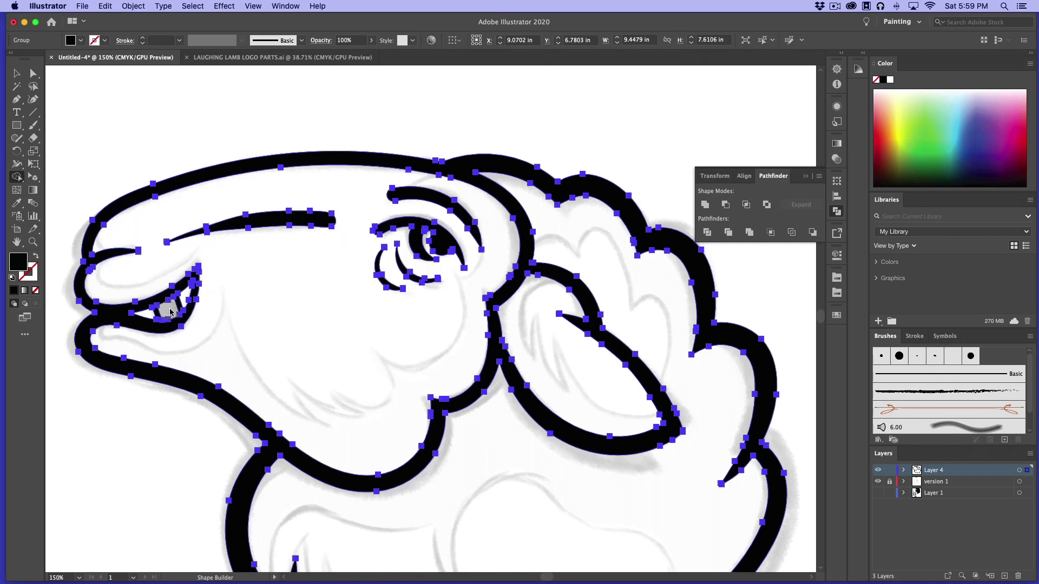
Turn the gaps between the tooth lines inside the mouth into filled shapes with Shape Builder
{"action": "left_click", "coordinate": [171, 312]}
{"action": "key", "text": "super+z"}
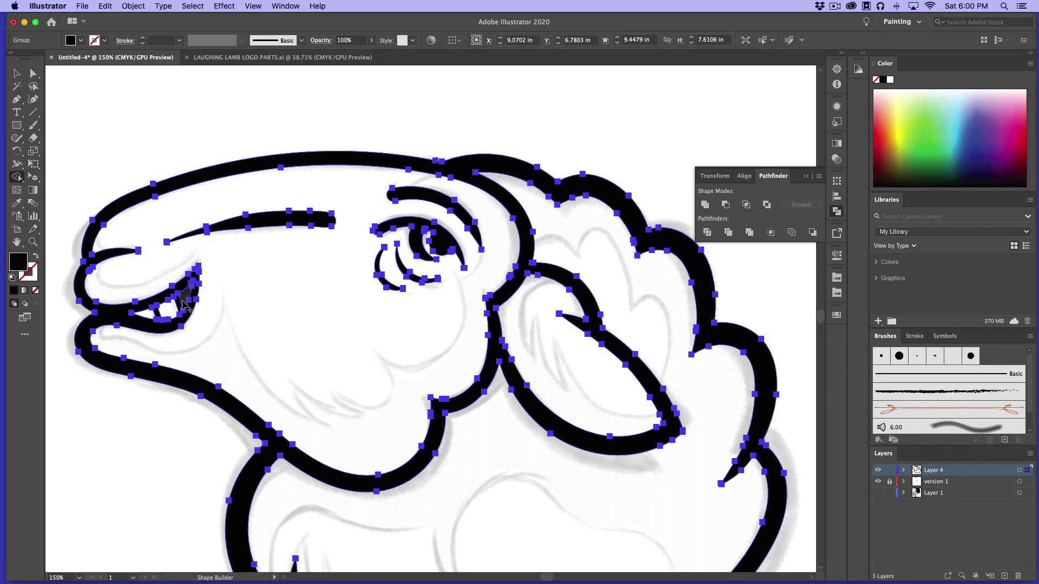
{"action": "left_click_drag", "start_coordinate": [184, 305], "coordinate": [141, 315]}
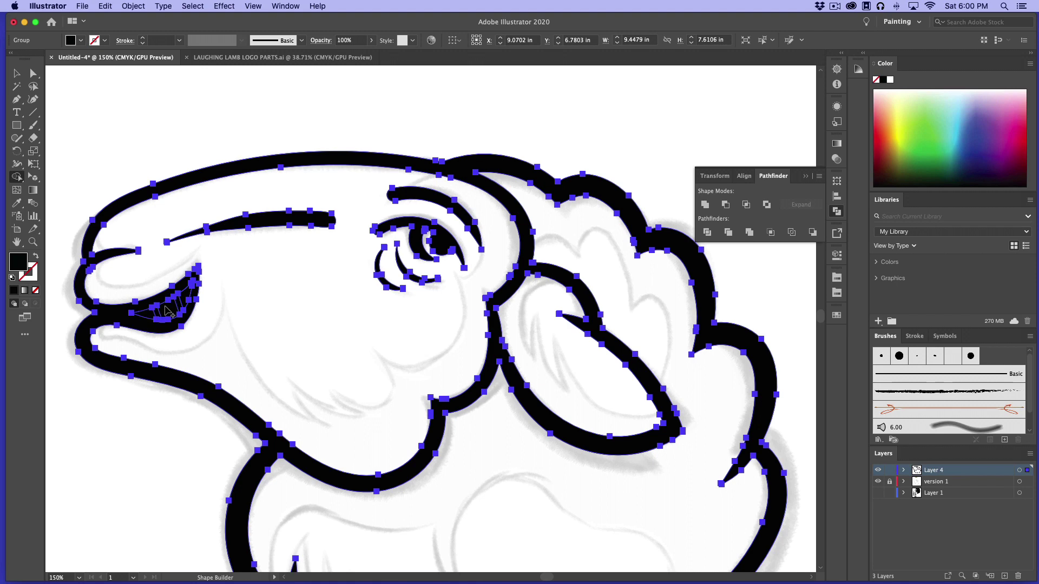
Select only the new tooth shapes inside the mouth with Direct Selection and fill them with white
{"action": "key", "text": "v"}
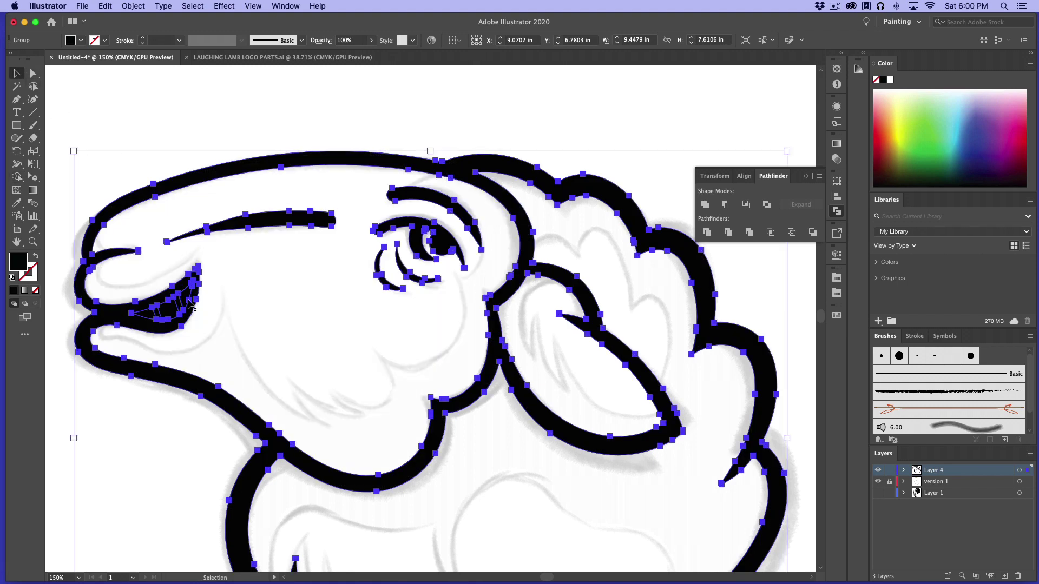
{"action": "key", "text": "a"}
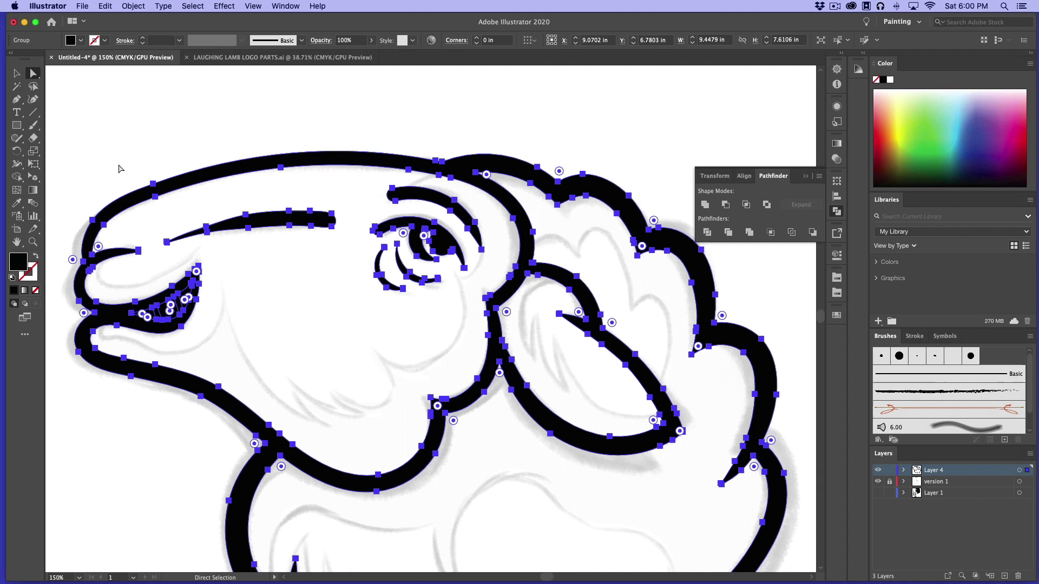
{"action": "left_click", "coordinate": [187, 210]}
{"action": "left_click", "coordinate": [184, 296]}
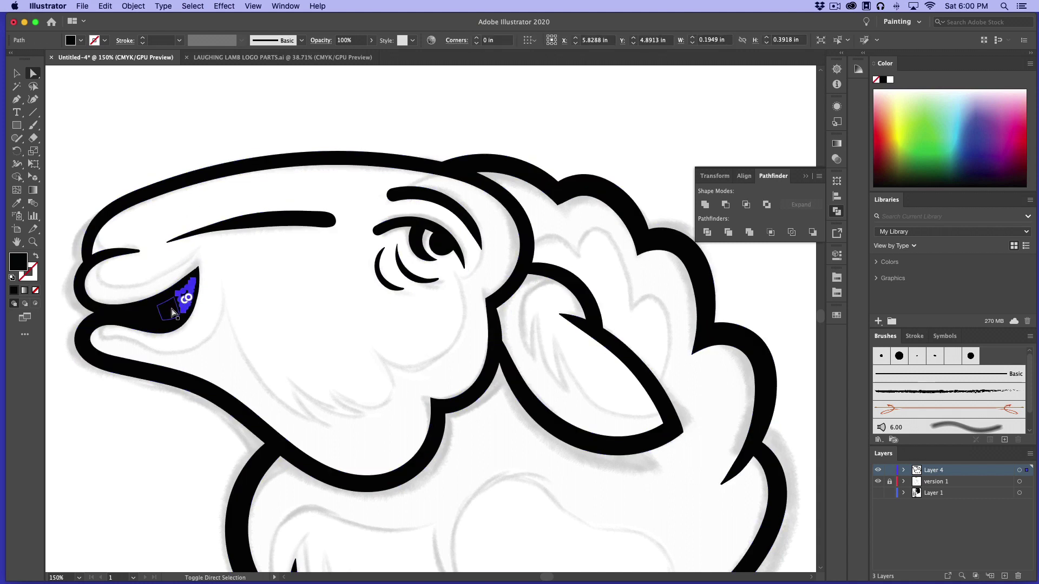
{"action": "left_click", "coordinate": [140, 315], "text": "shift"}
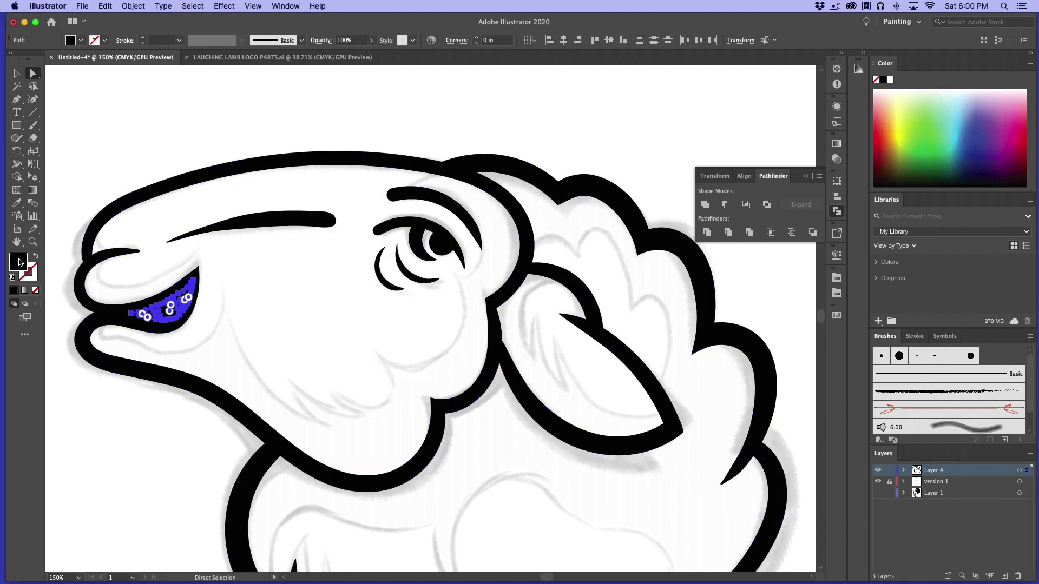
{"action": "left_click", "coordinate": [81, 40]}
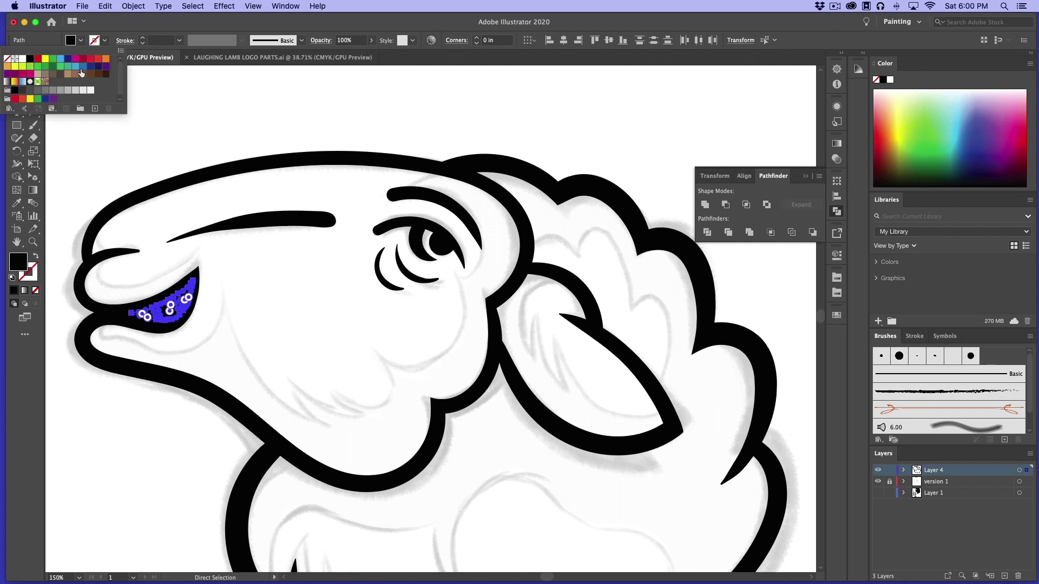
{"action": "left_click", "coordinate": [24, 60]}
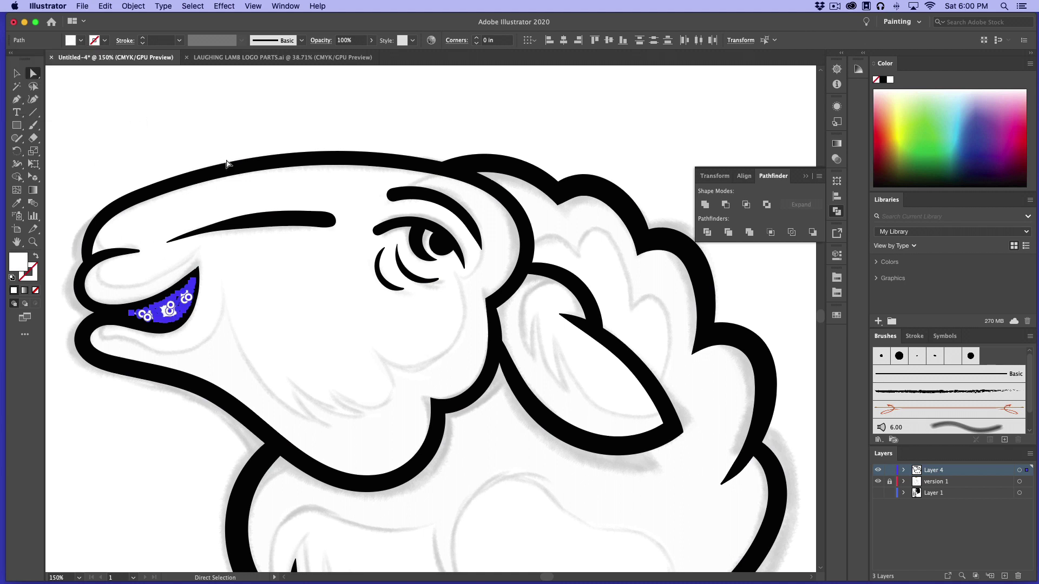
{"action": "left_click", "coordinate": [225, 140]}
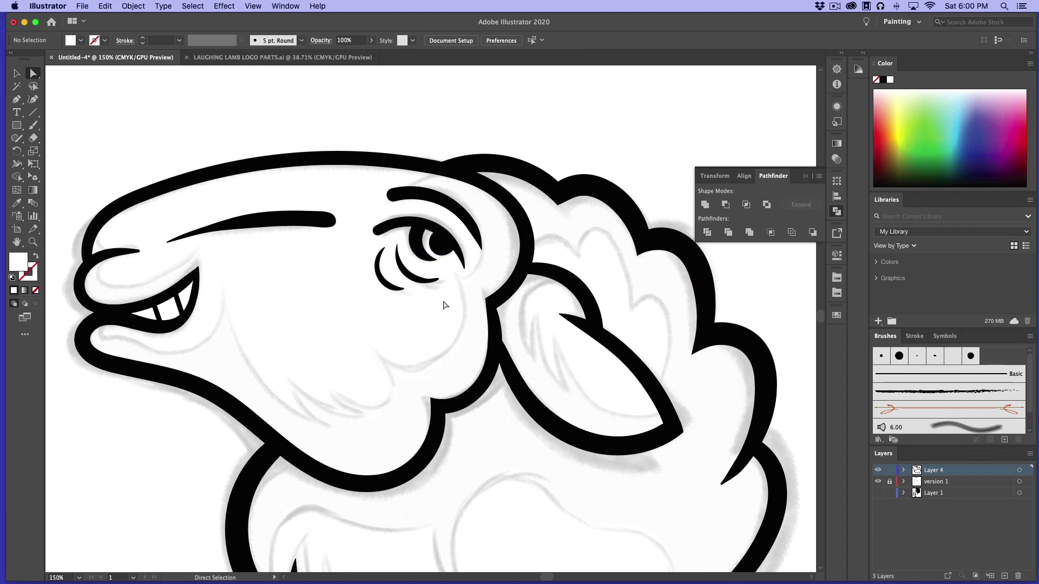
Cut off the rounded ends of the snout line and upper eyelid with the Eraser, and set the eraser size to 4 pt
{"action": "key", "text": "shift+e"}
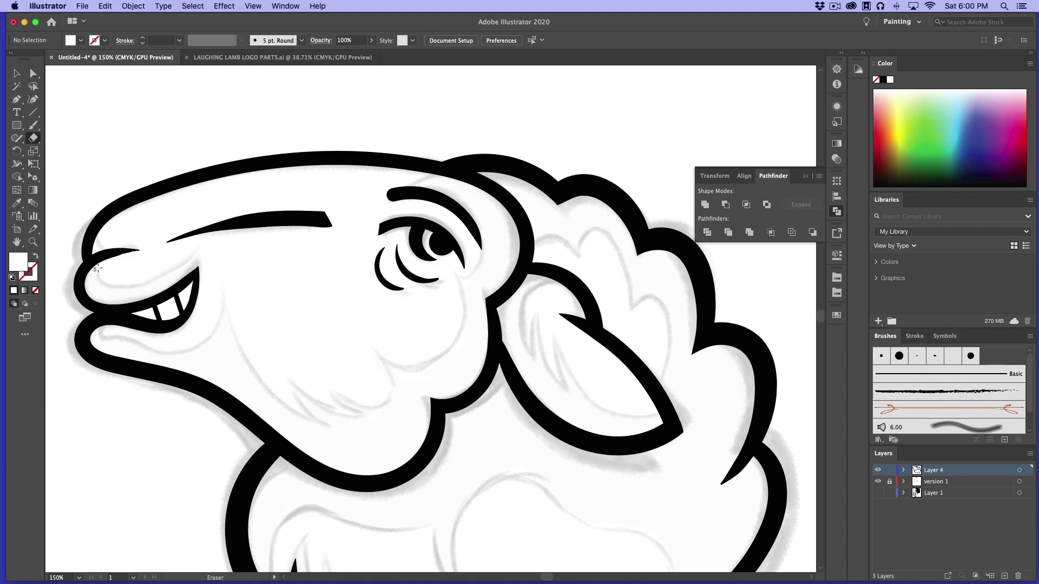
{"action": "key", "text": "cmd+z"}
{"action": "double_click", "coordinate": [34, 139]}
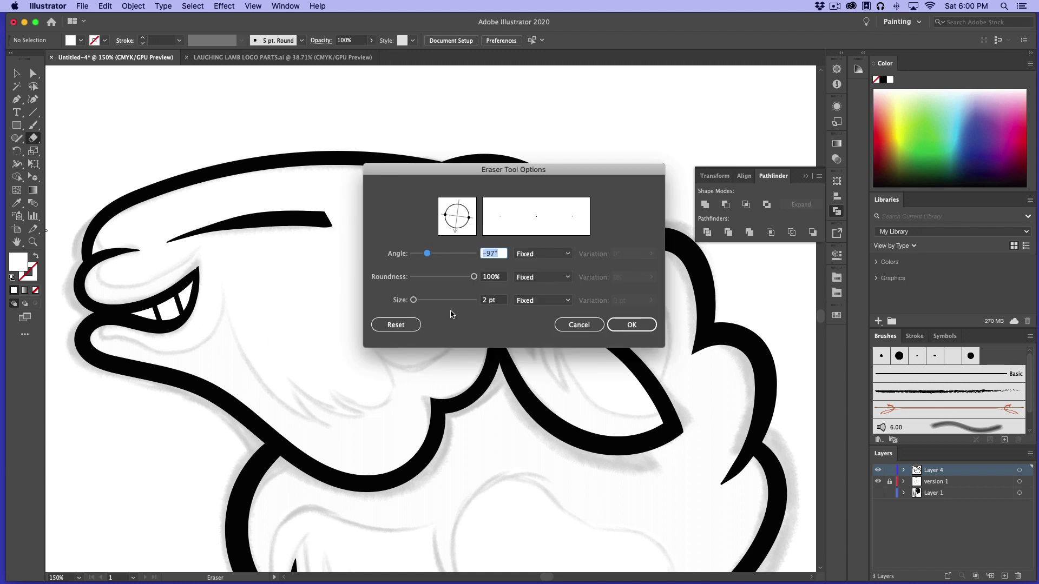
{"action": "left_click_drag", "start_coordinate": [414, 300], "coordinate": [415, 301]}
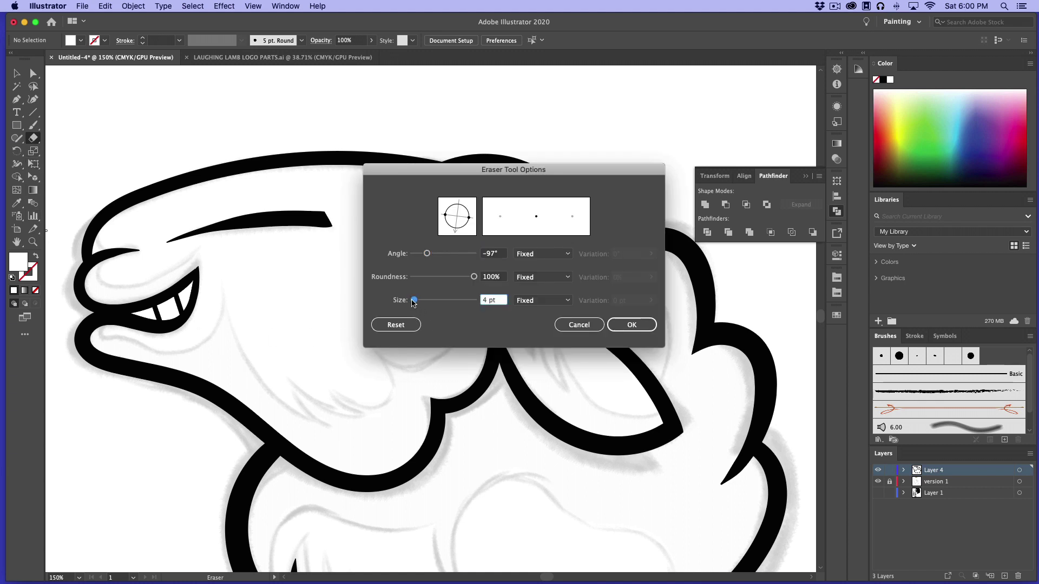
{"action": "left_click", "coordinate": [488, 300]}
{"action": "left_click", "coordinate": [631, 325]}
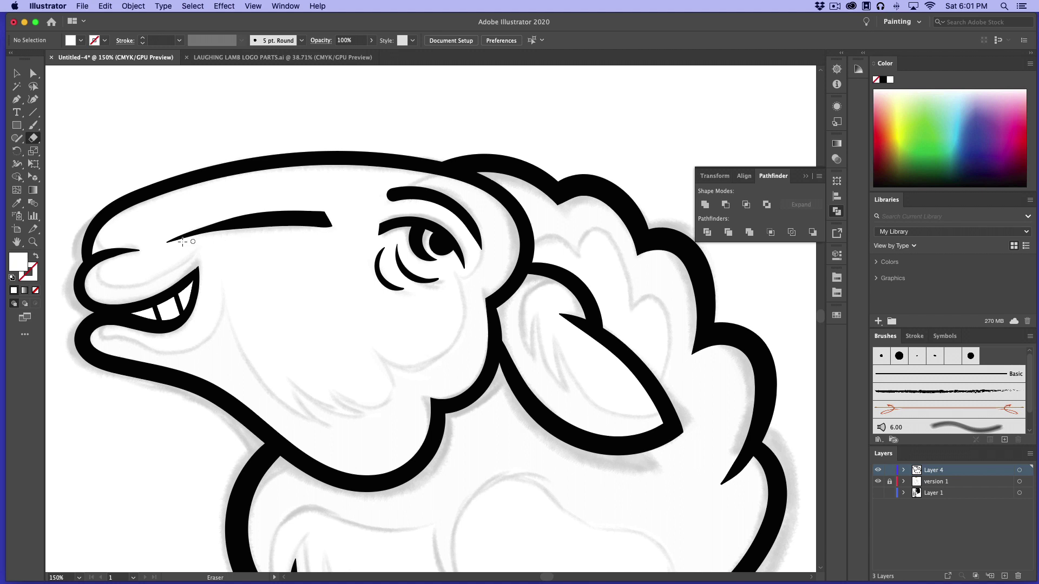
Thin and taper the long snout line with the Eraser, and shorten the tip of the nostril line
{"action": "left_click_drag", "start_coordinate": [161, 249], "coordinate": [217, 218]}
{"action": "key", "text": "super+z"}
{"action": "mouse_move", "coordinate": [167, 241]}
{"action": "left_mouse_down"}
{"action": "mouse_move", "coordinate": [263, 226]}
{"action": "mouse_move", "coordinate": [349, 229]}
{"action": "left_mouse_up"}
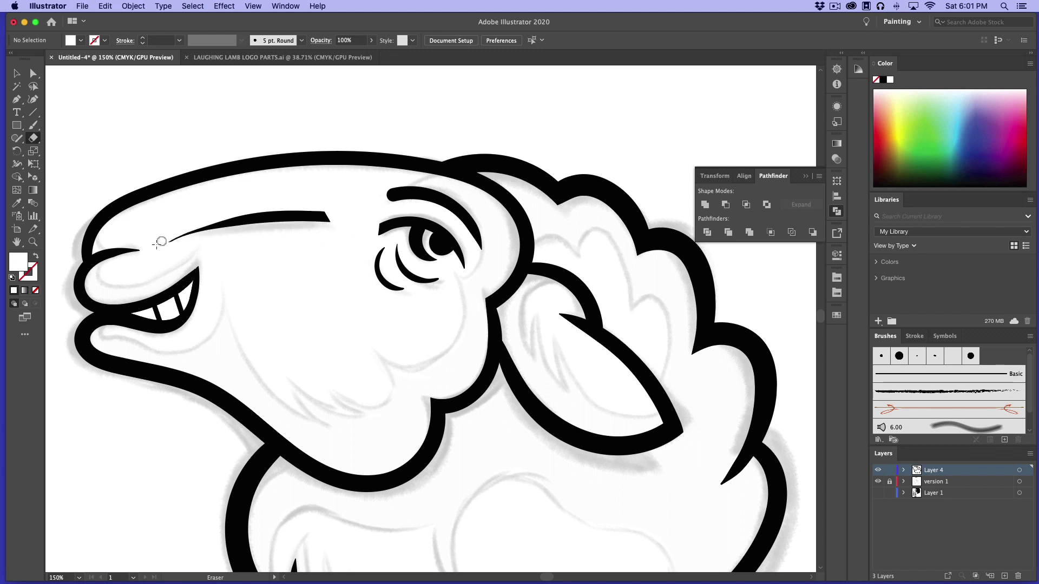
{"action": "left_click_drag", "start_coordinate": [164, 245], "coordinate": [231, 199]}
{"action": "left_click_drag", "start_coordinate": [184, 231], "coordinate": [242, 202]}
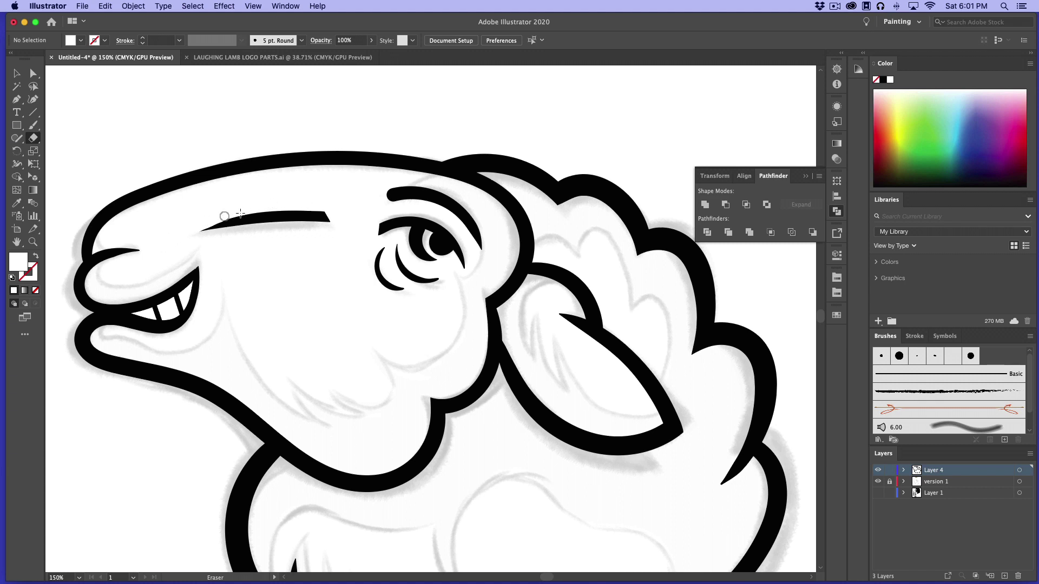
{"action": "key", "text": "cmd+z"}
{"action": "mouse_move", "coordinate": [146, 247]}
{"action": "left_mouse_down"}
{"action": "mouse_move", "coordinate": [95, 274]}
{"action": "mouse_move", "coordinate": [141, 250]}
{"action": "left_mouse_up"}
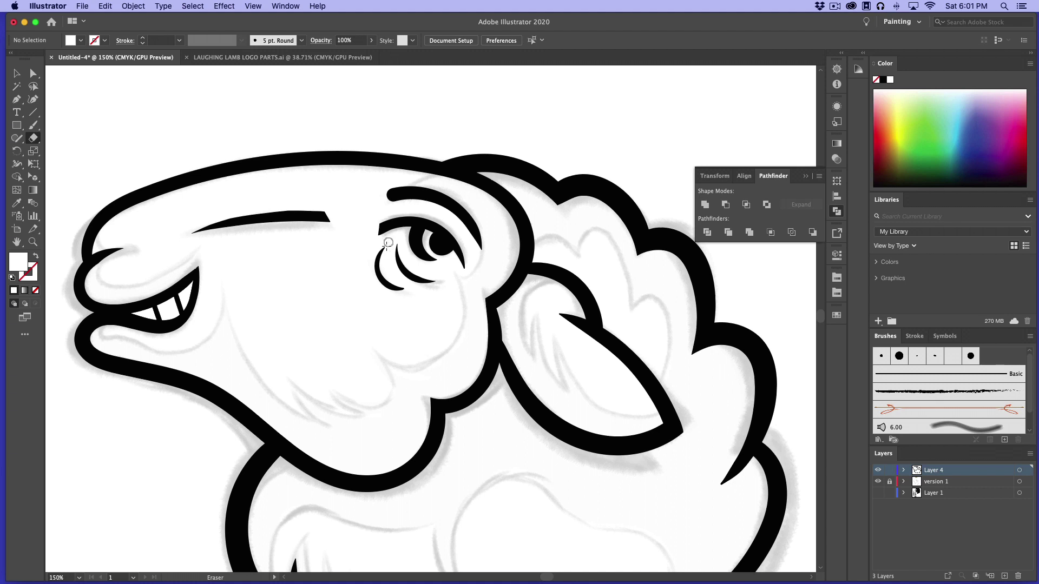
Taper the rounded ends of the eyebrow and the lines below the eye with the Eraser
{"action": "mouse_move", "coordinate": [389, 277]}
{"action": "left_mouse_down"}
{"action": "mouse_move", "coordinate": [417, 291]}
{"action": "mouse_move", "coordinate": [393, 279]}
{"action": "left_mouse_up"}
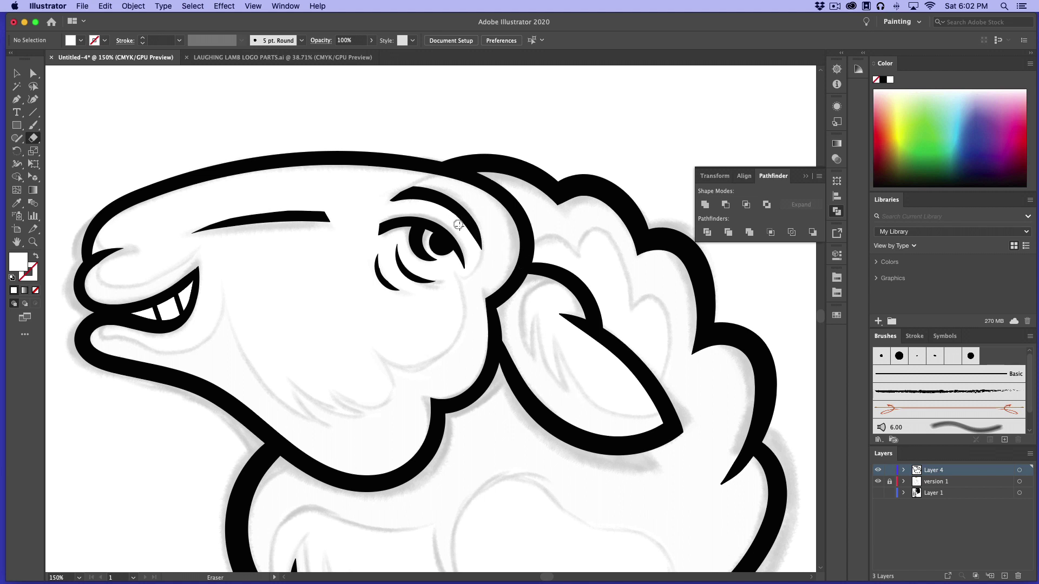
{"action": "left_click_drag", "start_coordinate": [449, 214], "coordinate": [442, 208]}
{"action": "key", "text": "super"}
{"action": "left_click_drag", "start_coordinate": [468, 207], "coordinate": [485, 278]}
{"action": "left_click_drag", "start_coordinate": [382, 226], "coordinate": [379, 233]}
{"action": "key", "text": "ctrl+z"}
Examine the complete line art as one selected group and the inner outline path of the face, and clear the selection
{"action": "scroll", "coordinate": [817, 321], "scroll_direction": "down", "scroll_amount": 5}
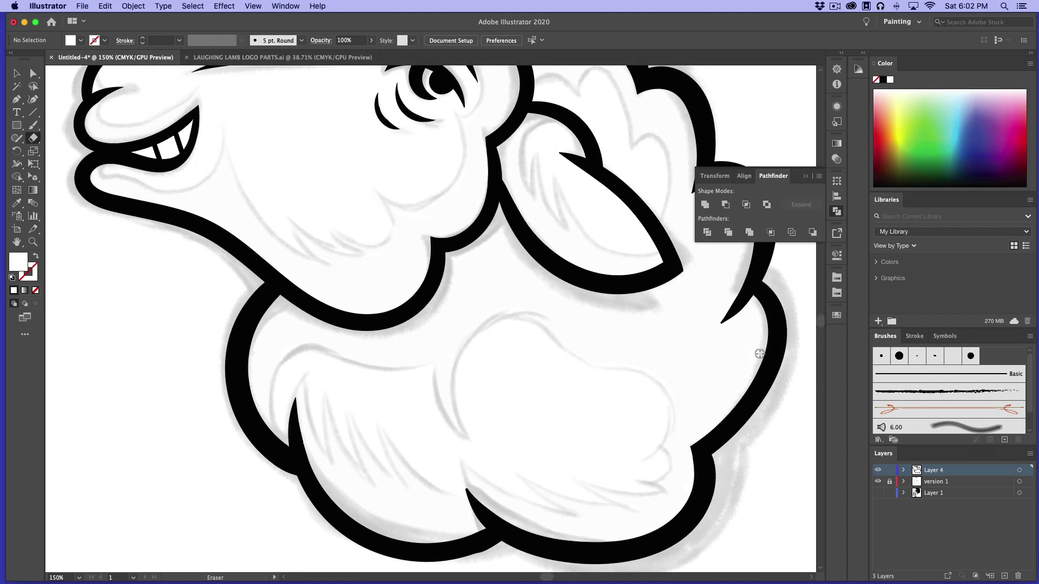
{"action": "key", "text": "super+minus"}
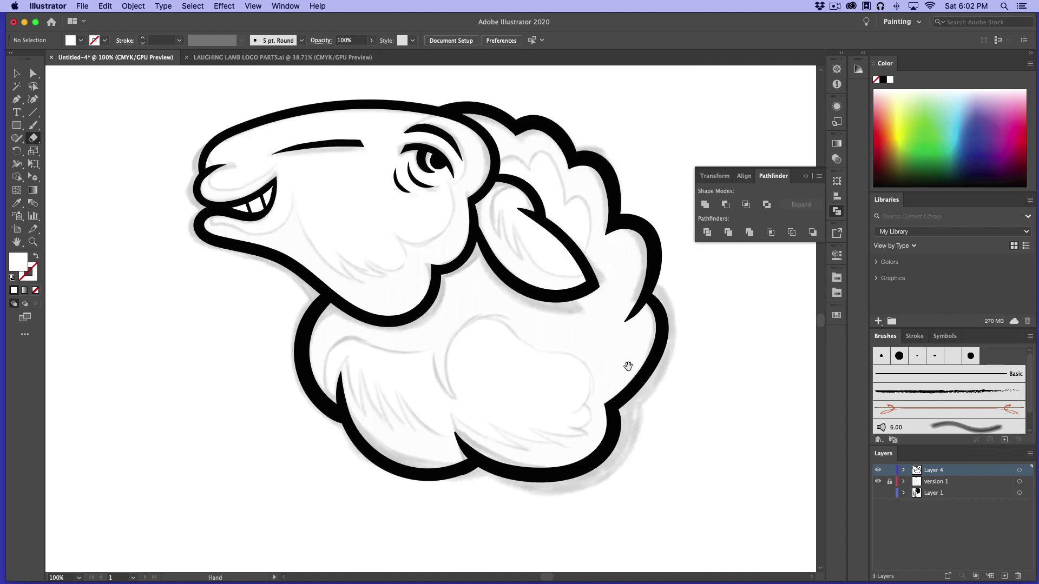
{"action": "left_click_drag", "start_coordinate": [627, 364], "coordinate": [559, 391]}
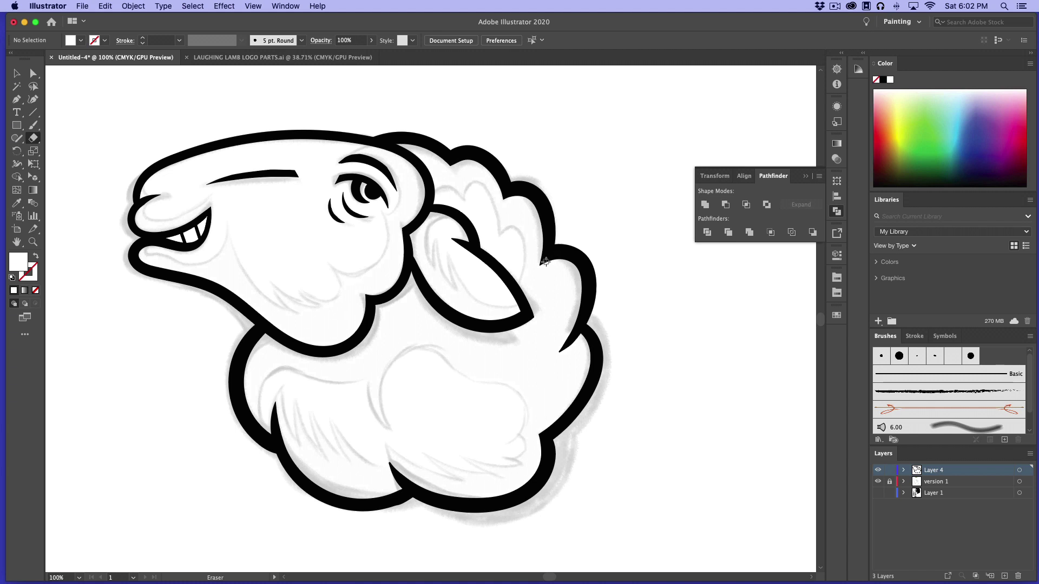
{"action": "left_click", "coordinate": [15, 74]}
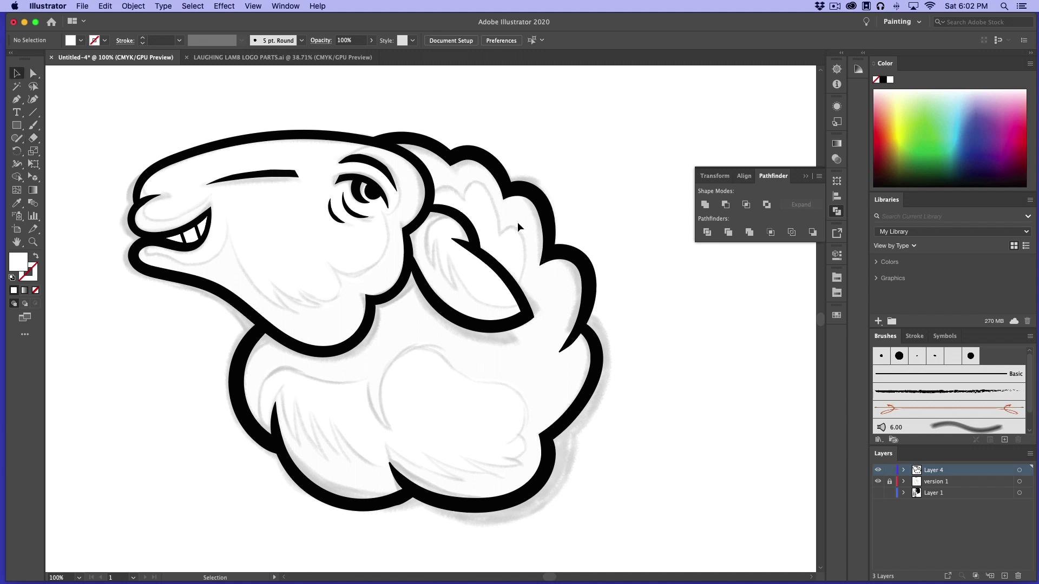
{"action": "left_click", "coordinate": [588, 323]}
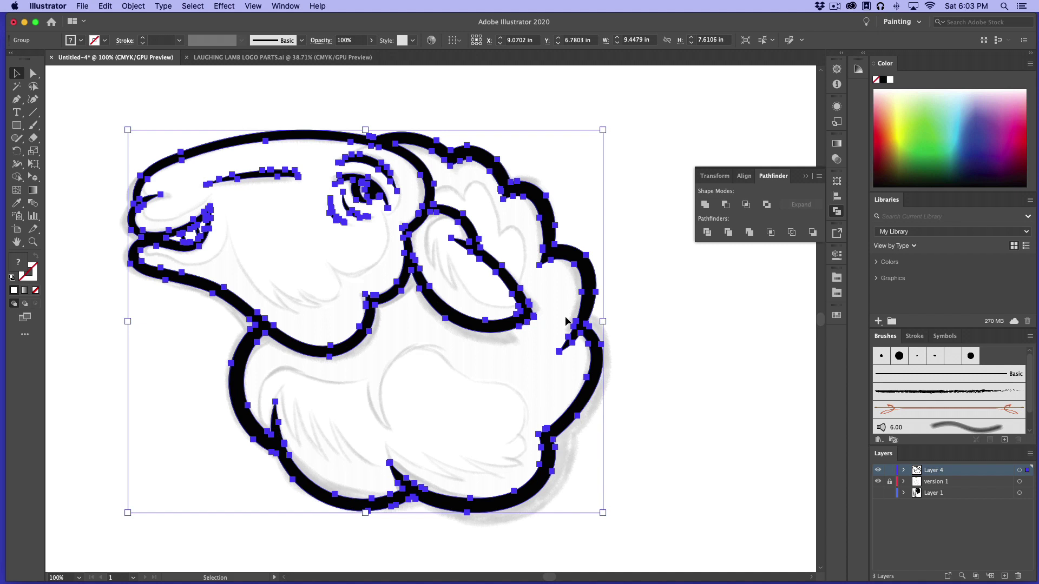
{"action": "left_click", "coordinate": [665, 375]}
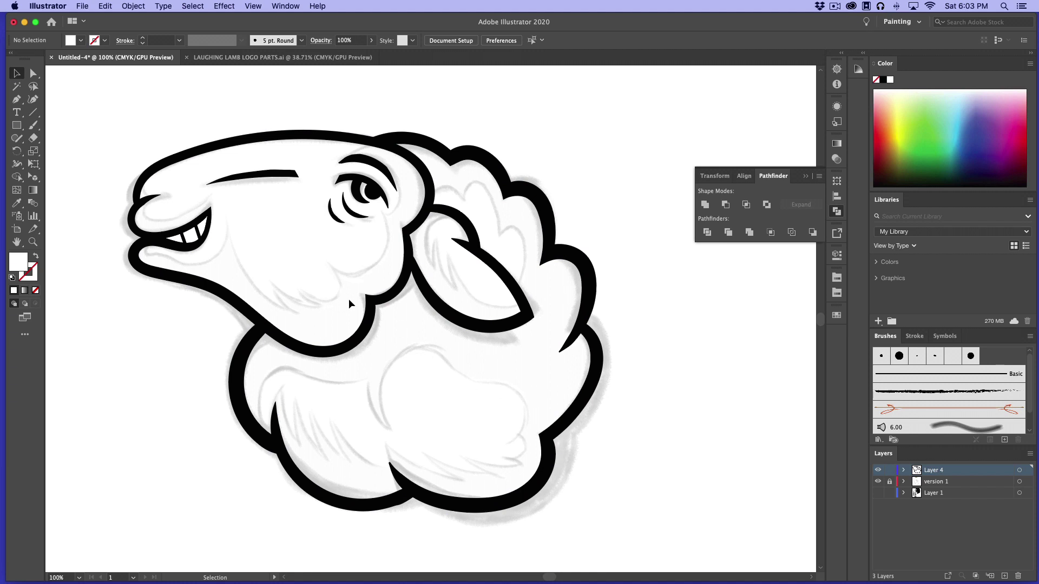
{"action": "key", "text": "a"}
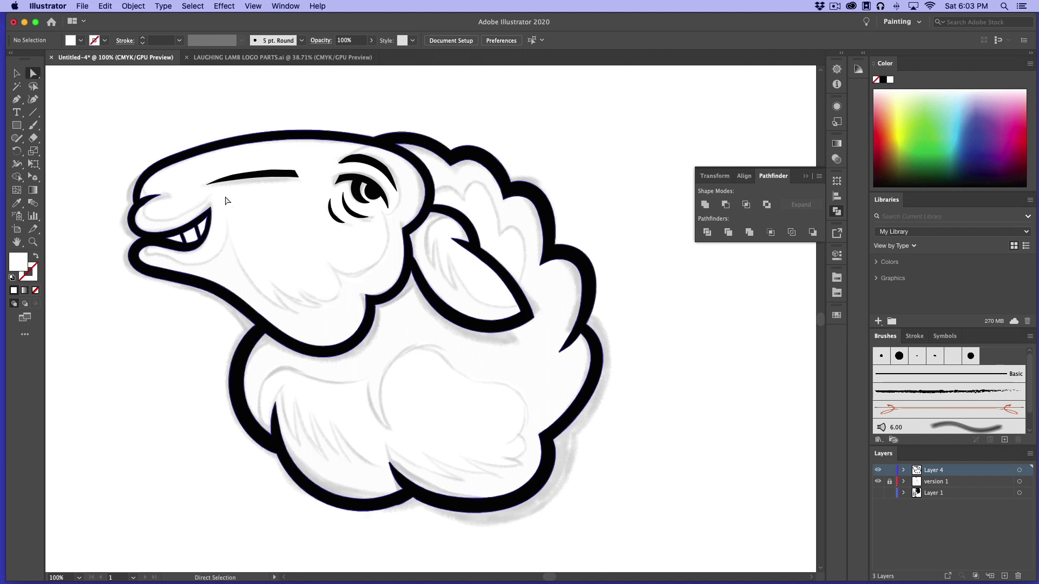
{"action": "left_click", "coordinate": [329, 346]}
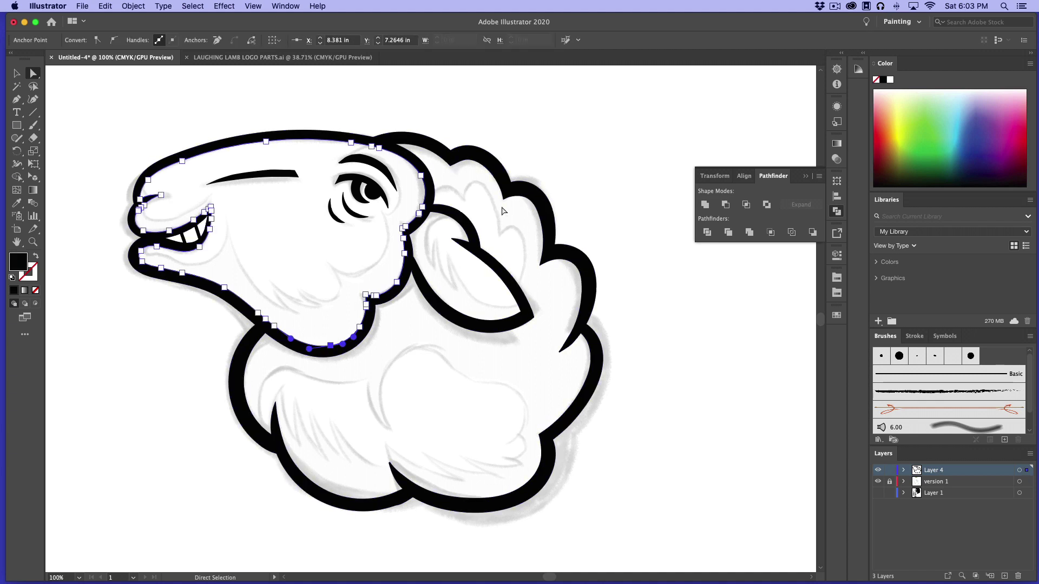
{"action": "key", "text": "super+shift+a"}
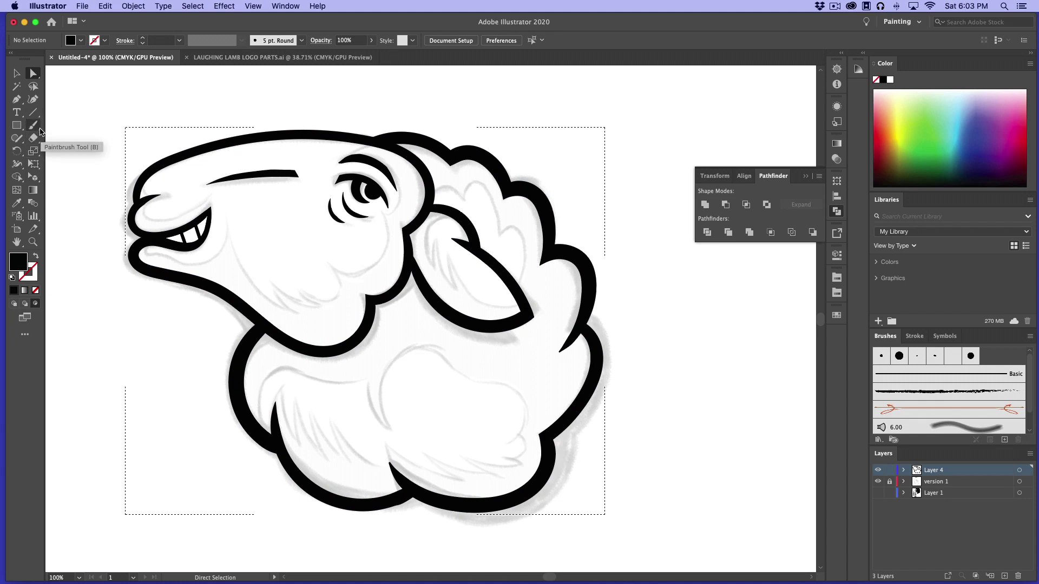
Switch to the Blob Brush and set the fill color to dark gray
{"action": "left_click_drag", "start_coordinate": [41, 132], "coordinate": [60, 142]}
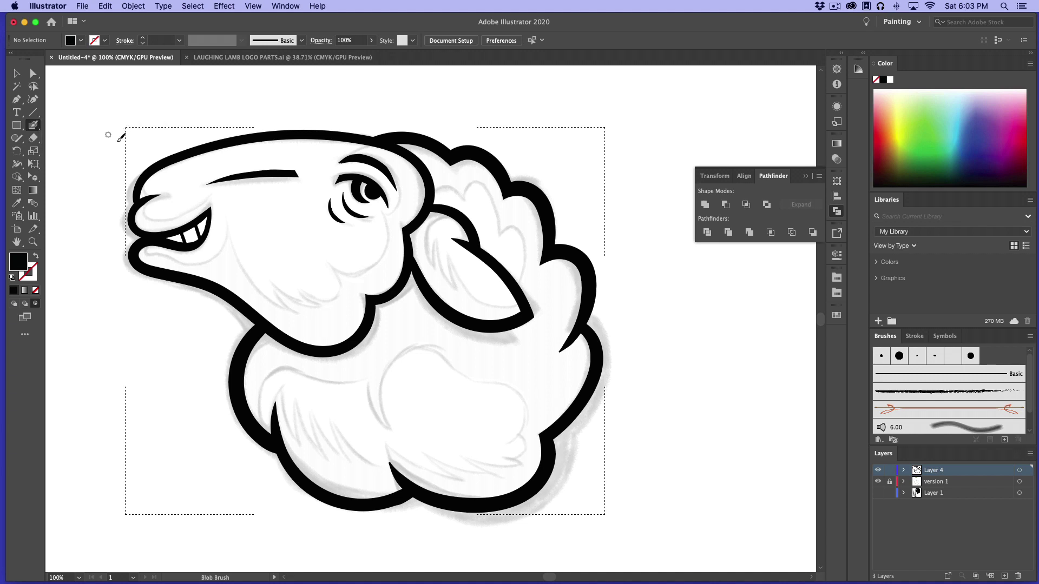
{"action": "double_click", "coordinate": [20, 263]}
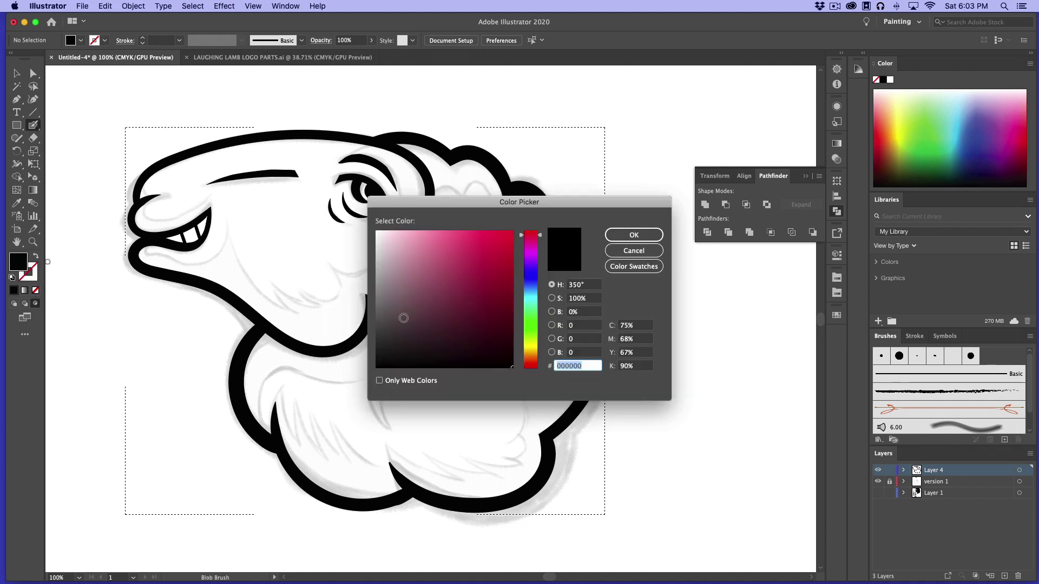
{"action": "left_click", "coordinate": [403, 318]}
{"action": "left_click", "coordinate": [374, 320]}
{"action": "left_click", "coordinate": [634, 235]}
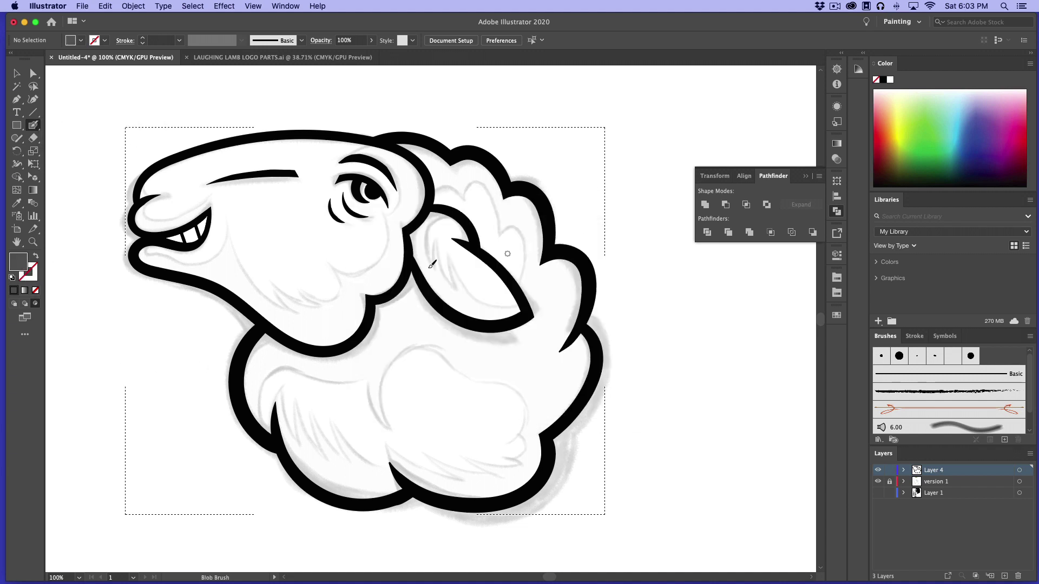
{"action": "mouse_move", "coordinate": [229, 219]}
{"action": "left_mouse_down"}
{"action": "mouse_move", "coordinate": [268, 301]}
{"action": "mouse_move", "coordinate": [297, 323]}
{"action": "mouse_move", "coordinate": [346, 339]}
{"action": "mouse_move", "coordinate": [401, 340]}
{"action": "left_mouse_up"}
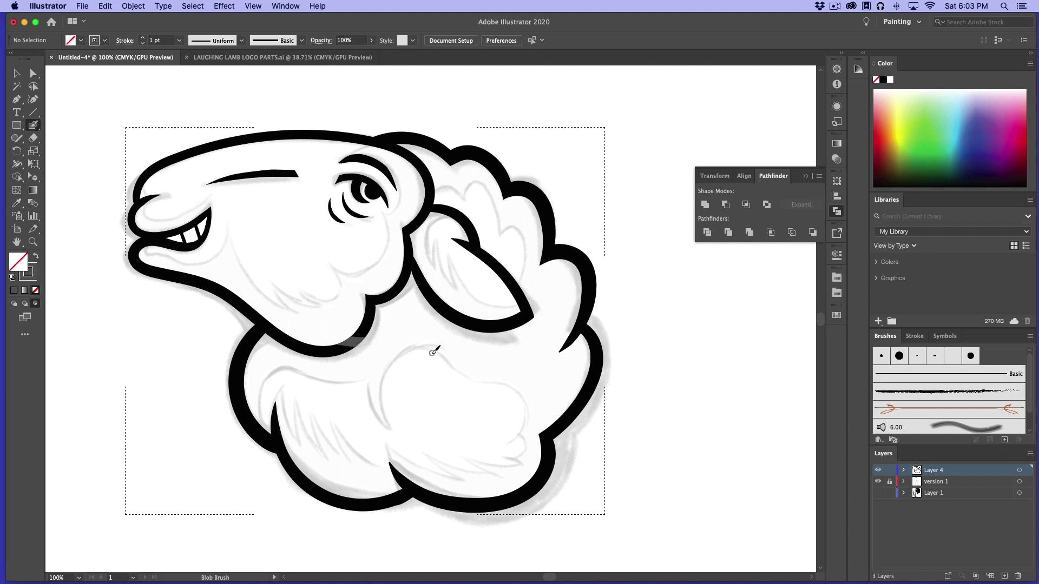
{"action": "key", "text": "shift+x"}
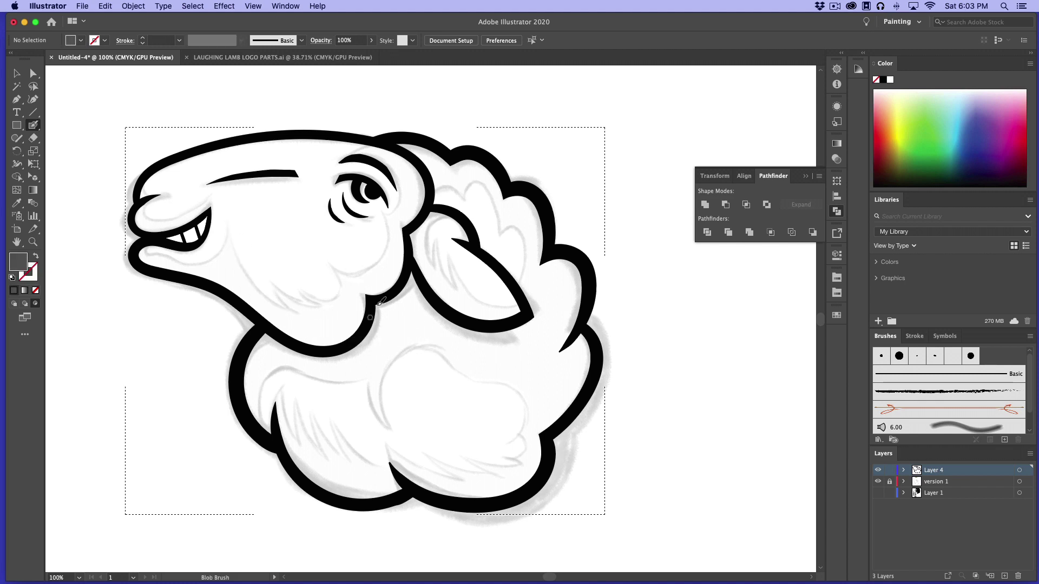
{"action": "left_click", "coordinate": [33, 73]}
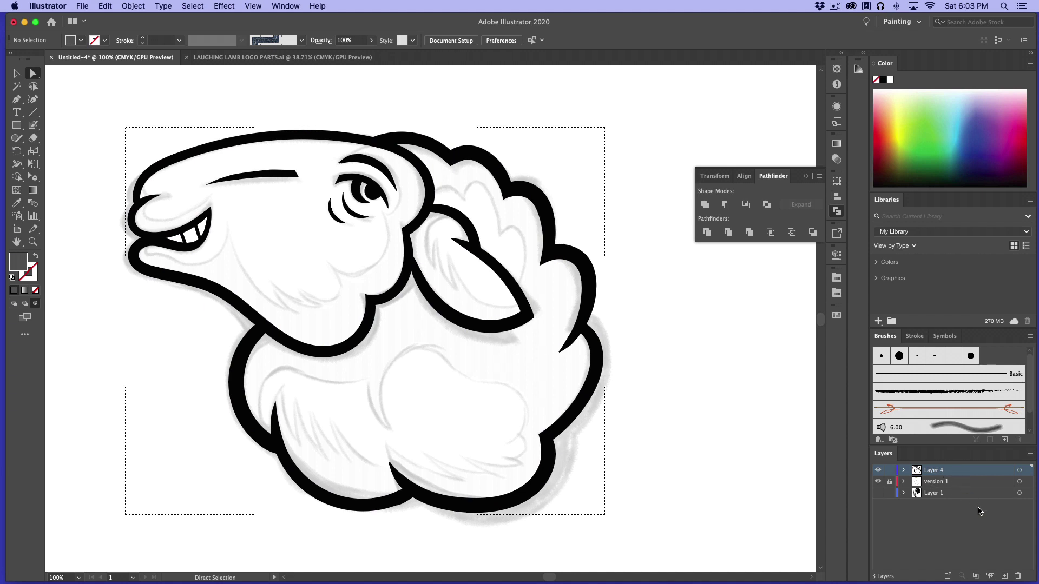
Add a new layer above the locked line art and set the Blob Brush to Draw Normal mode
{"action": "left_click", "coordinate": [1005, 576]}
{"action": "left_click", "coordinate": [34, 126]}
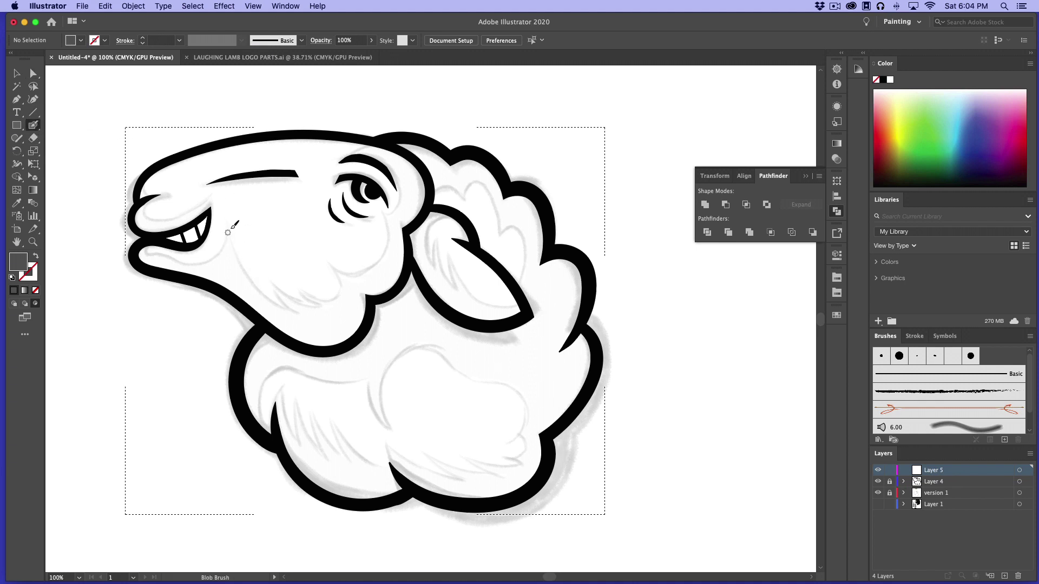
{"action": "left_click", "coordinate": [15, 305]}
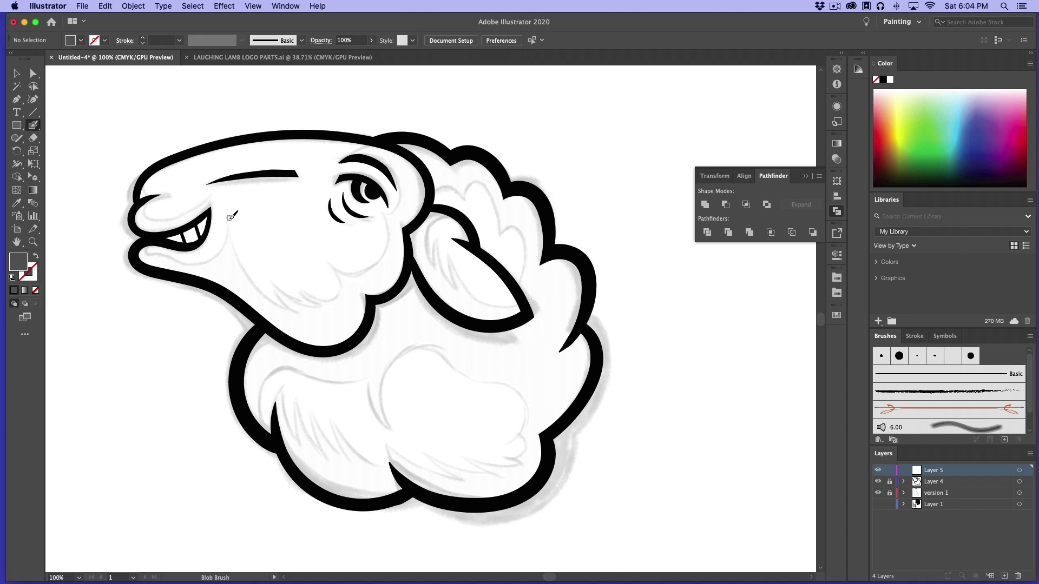
Paint gray shadow strokes with the Blob Brush along the cheek line and fur tufts toward the chin, and undo a trial lower-lip stroke
{"action": "mouse_move", "coordinate": [229, 217]}
{"action": "left_mouse_down"}
{"action": "mouse_move", "coordinate": [263, 300]}
{"action": "mouse_move", "coordinate": [290, 318]}
{"action": "mouse_move", "coordinate": [322, 324]}
{"action": "left_mouse_up"}
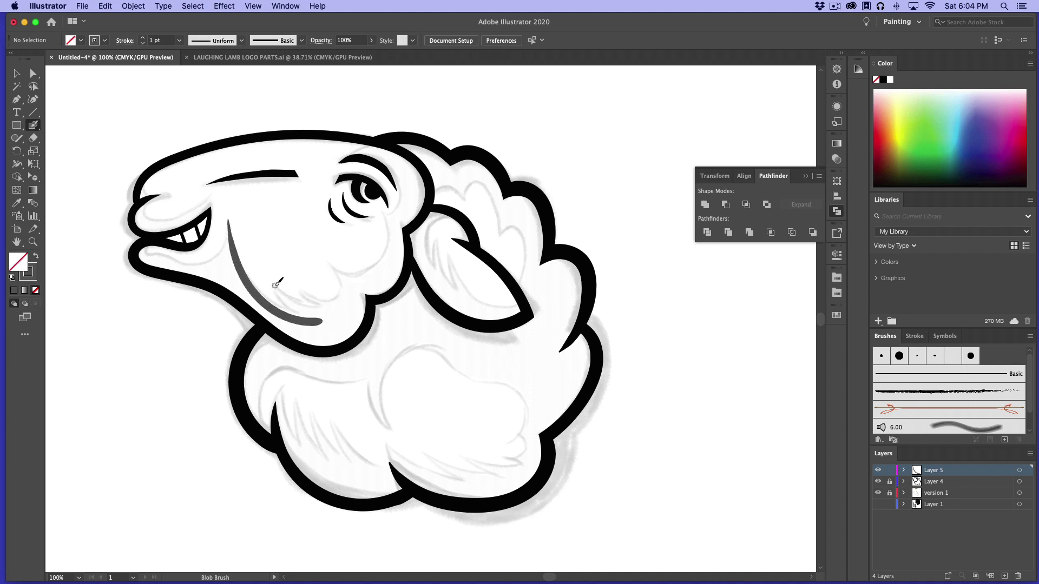
{"action": "left_click_drag", "start_coordinate": [269, 268], "coordinate": [313, 331]}
{"action": "left_click_drag", "start_coordinate": [282, 291], "coordinate": [343, 319]}
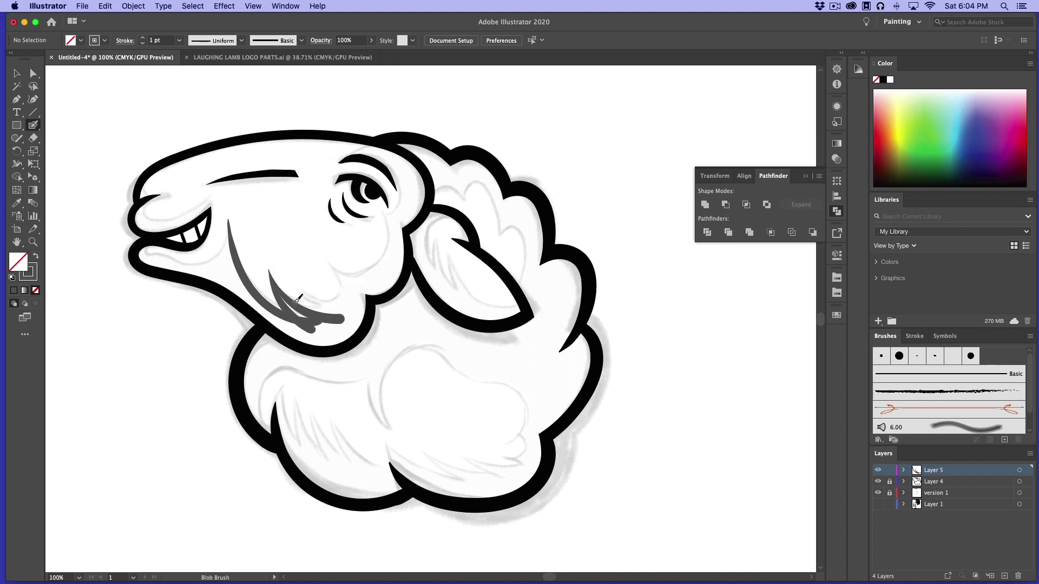
{"action": "left_click_drag", "start_coordinate": [286, 295], "coordinate": [315, 319]}
{"action": "mouse_move", "coordinate": [149, 243]}
{"action": "left_mouse_down"}
{"action": "mouse_move", "coordinate": [151, 262]}
{"action": "mouse_move", "coordinate": [192, 265]}
{"action": "mouse_move", "coordinate": [230, 253]}
{"action": "mouse_move", "coordinate": [237, 237]}
{"action": "left_mouse_up"}
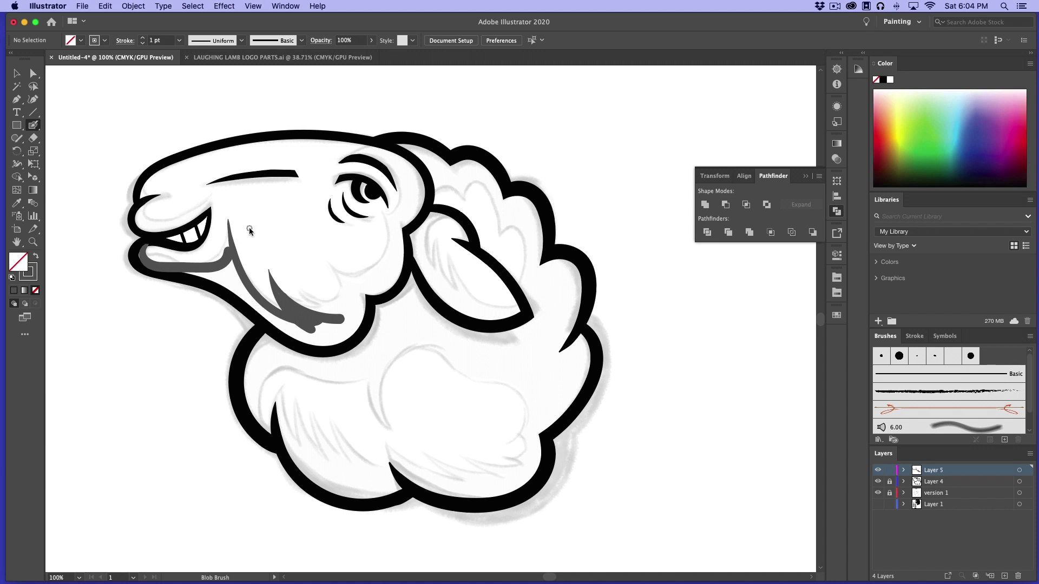
{"action": "key", "text": "super+z"}
Fill the lower lip and jaw below the cheek line with gray, extending the shadow to the underside of the chin
{"action": "left_click", "coordinate": [33, 242]}
{"action": "left_click", "coordinate": [247, 270]}
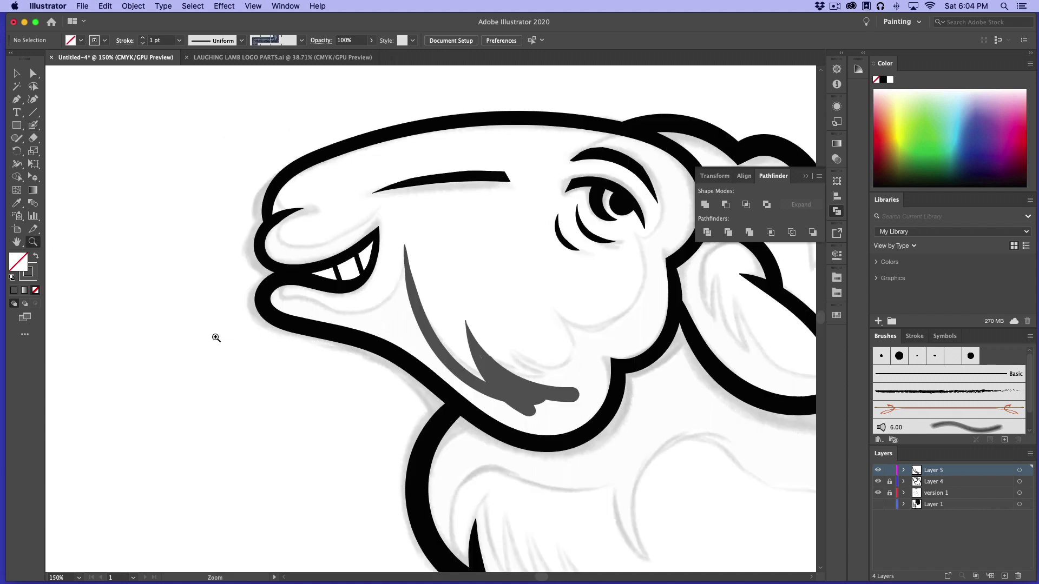
{"action": "left_click", "coordinate": [33, 125]}
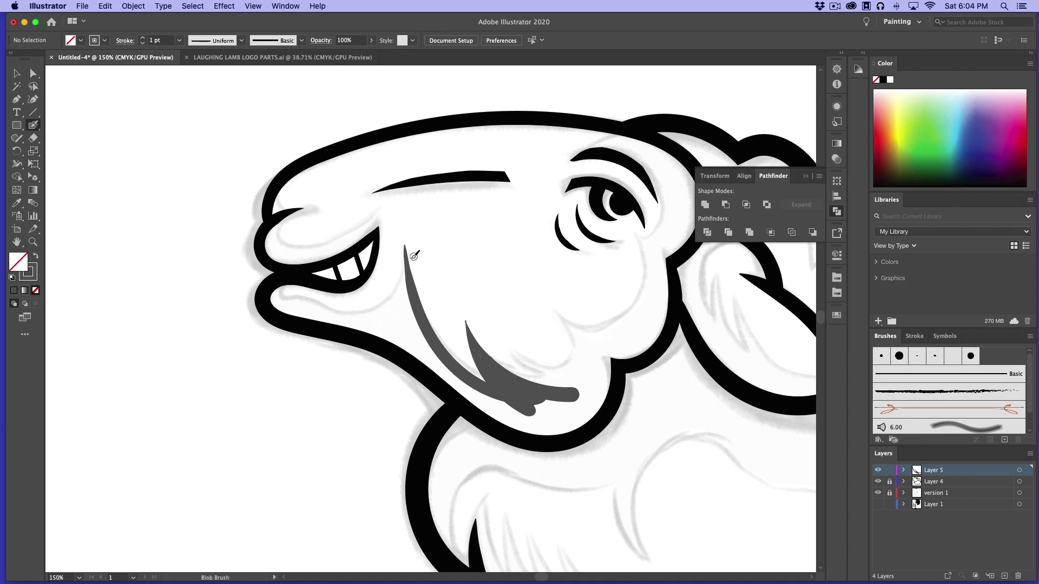
{"action": "mouse_move", "coordinate": [415, 249]}
{"action": "left_mouse_down"}
{"action": "mouse_move", "coordinate": [377, 309]}
{"action": "mouse_move", "coordinate": [310, 305]}
{"action": "mouse_move", "coordinate": [290, 297]}
{"action": "mouse_move", "coordinate": [283, 278]}
{"action": "mouse_move", "coordinate": [276, 305]}
{"action": "mouse_move", "coordinate": [312, 321]}
{"action": "mouse_move", "coordinate": [393, 329]}
{"action": "mouse_move", "coordinate": [320, 319]}
{"action": "mouse_move", "coordinate": [404, 324]}
{"action": "mouse_move", "coordinate": [362, 323]}
{"action": "mouse_move", "coordinate": [405, 295]}
{"action": "mouse_move", "coordinate": [418, 333]}
{"action": "mouse_move", "coordinate": [407, 313]}
{"action": "mouse_move", "coordinate": [393, 336]}
{"action": "mouse_move", "coordinate": [418, 353]}
{"action": "mouse_move", "coordinate": [356, 328]}
{"action": "mouse_move", "coordinate": [394, 339]}
{"action": "mouse_move", "coordinate": [402, 328]}
{"action": "mouse_move", "coordinate": [436, 366]}
{"action": "mouse_move", "coordinate": [418, 334]}
{"action": "mouse_move", "coordinate": [460, 384]}
{"action": "mouse_move", "coordinate": [435, 372]}
{"action": "mouse_move", "coordinate": [462, 383]}
{"action": "left_mouse_up"}
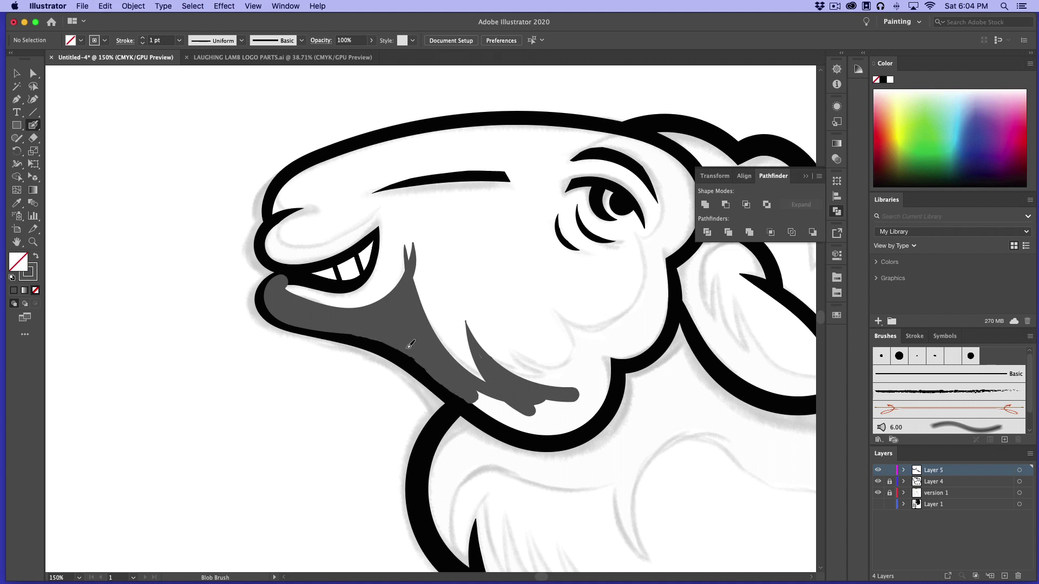
{"action": "mouse_move", "coordinate": [409, 346]}
{"action": "left_mouse_down"}
{"action": "mouse_move", "coordinate": [537, 430]}
{"action": "mouse_move", "coordinate": [521, 423]}
{"action": "mouse_move", "coordinate": [552, 426]}
{"action": "mouse_move", "coordinate": [587, 407]}
{"action": "left_mouse_up"}
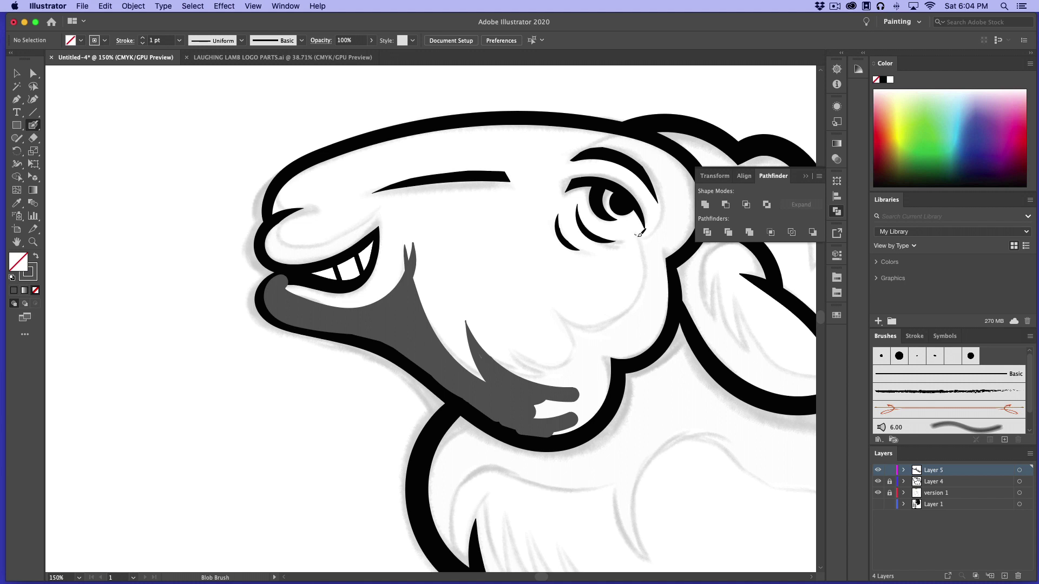
Draw gray shadow edges with the Blob Brush along the scalloped cheek wool and around the brow and eye socket
{"action": "mouse_move", "coordinate": [647, 257]}
{"action": "left_mouse_down"}
{"action": "mouse_move", "coordinate": [626, 312]}
{"action": "mouse_move", "coordinate": [602, 327]}
{"action": "mouse_move", "coordinate": [563, 317]}
{"action": "mouse_move", "coordinate": [576, 322]}
{"action": "mouse_move", "coordinate": [572, 358]}
{"action": "mouse_move", "coordinate": [550, 367]}
{"action": "mouse_move", "coordinate": [498, 343]}
{"action": "left_mouse_up"}
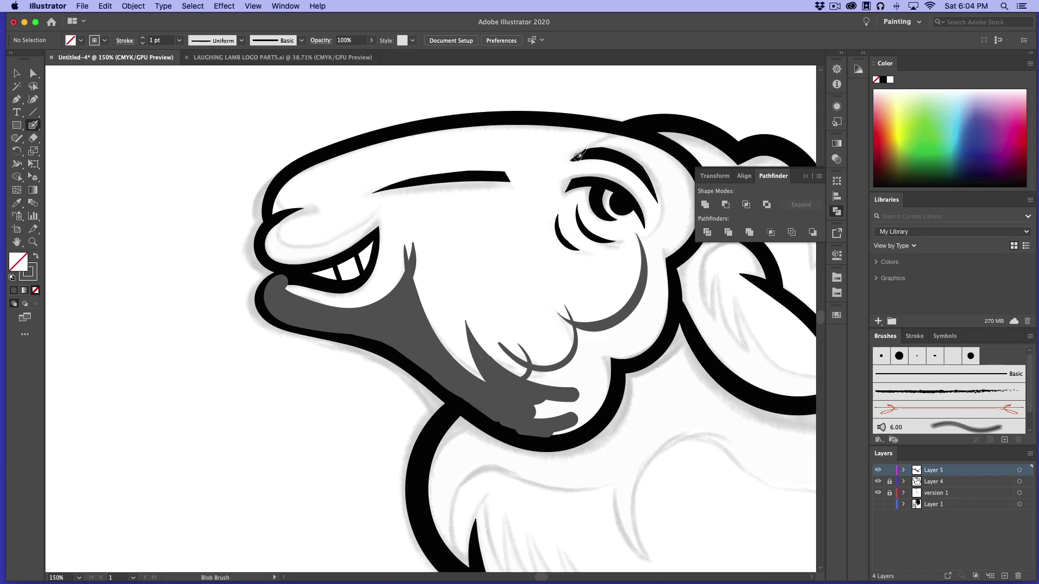
{"action": "left_click_drag", "start_coordinate": [578, 156], "coordinate": [627, 132]}
{"action": "mouse_move", "coordinate": [563, 155]}
{"action": "left_mouse_down"}
{"action": "mouse_move", "coordinate": [600, 144]}
{"action": "mouse_move", "coordinate": [633, 153]}
{"action": "mouse_move", "coordinate": [655, 180]}
{"action": "mouse_move", "coordinate": [664, 214]}
{"action": "mouse_move", "coordinate": [642, 248]}
{"action": "mouse_move", "coordinate": [622, 256]}
{"action": "left_mouse_up"}
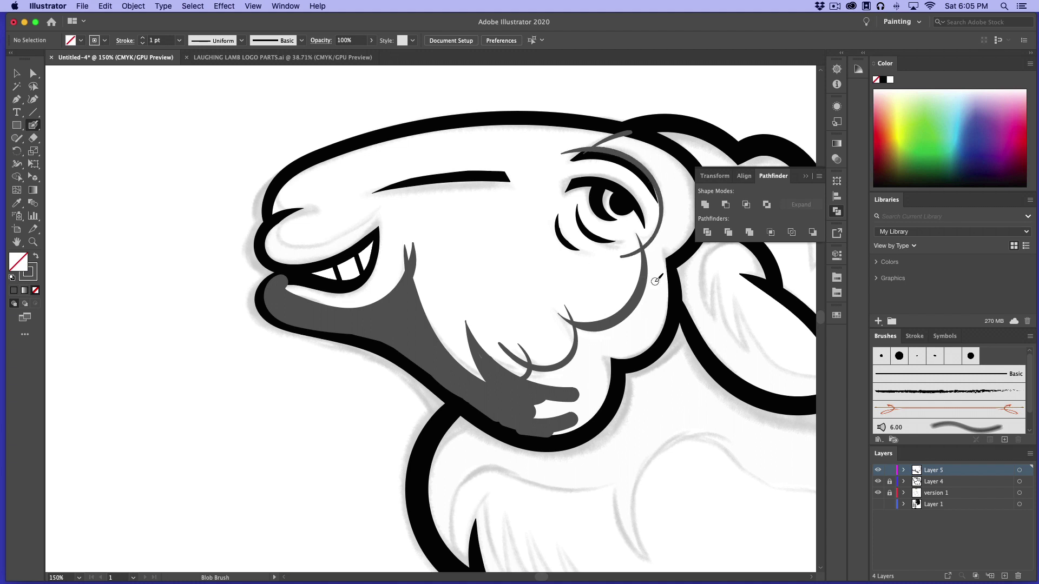
Outline a gray shadow under the nostril up to the mouth corner and fill the upper lip and front of the nose
{"action": "mouse_move", "coordinate": [301, 197]}
{"action": "left_mouse_down"}
{"action": "mouse_move", "coordinate": [284, 218]}
{"action": "mouse_move", "coordinate": [297, 243]}
{"action": "mouse_move", "coordinate": [377, 216]}
{"action": "left_mouse_up"}
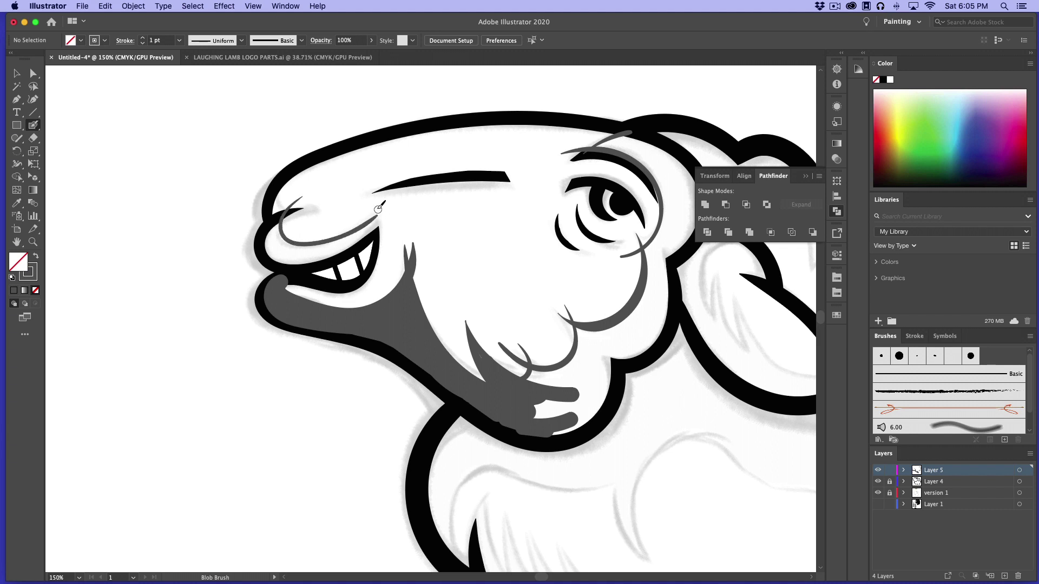
{"action": "key", "text": "super+z"}
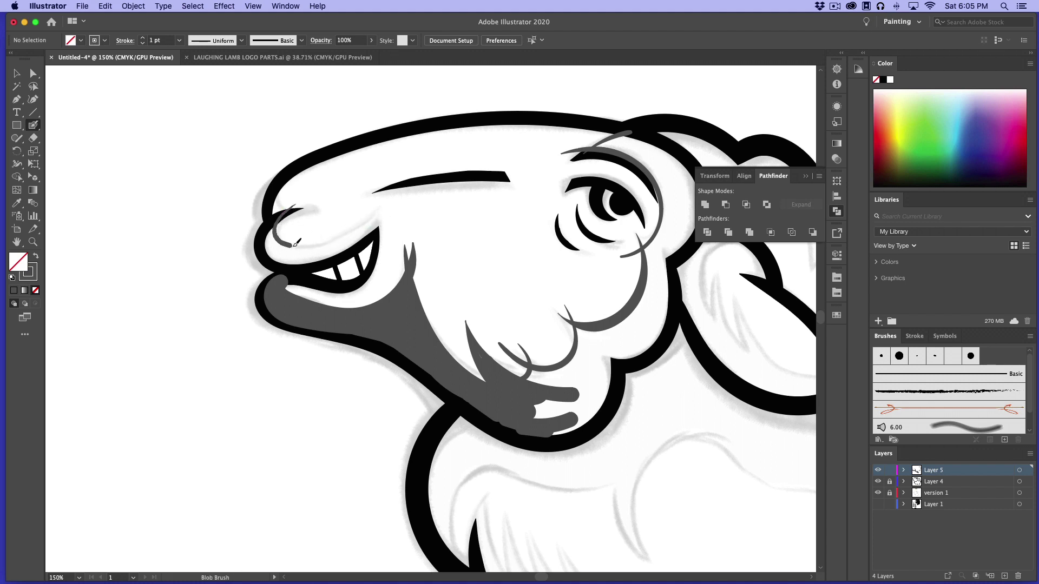
{"action": "mouse_move", "coordinate": [296, 243]}
{"action": "left_mouse_down"}
{"action": "mouse_move", "coordinate": [352, 232]}
{"action": "mouse_move", "coordinate": [385, 209]}
{"action": "mouse_move", "coordinate": [374, 243]}
{"action": "left_mouse_up"}
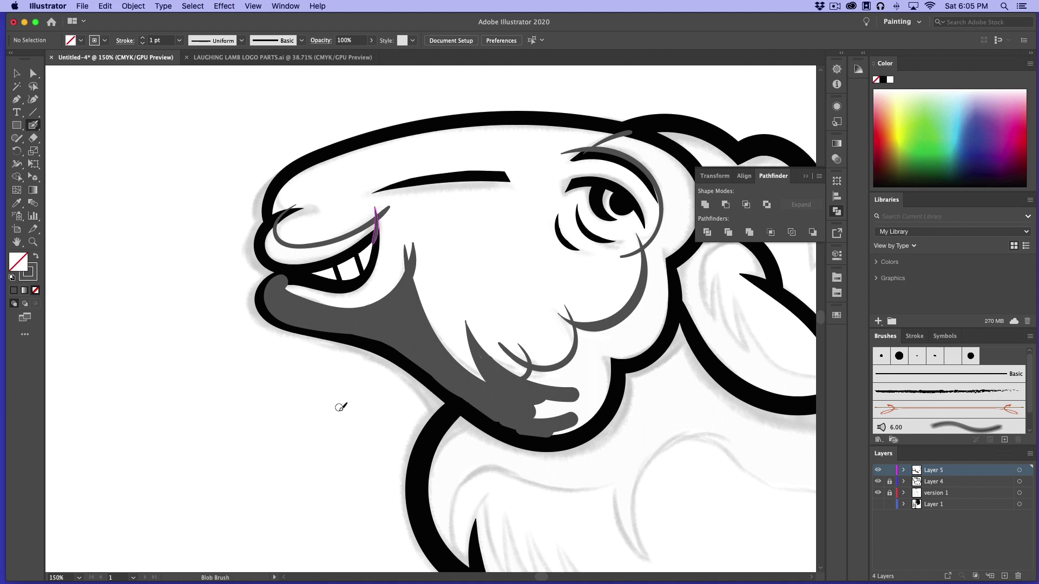
{"action": "mouse_move", "coordinate": [292, 173]}
{"action": "left_mouse_down"}
{"action": "mouse_move", "coordinate": [276, 190]}
{"action": "mouse_move", "coordinate": [295, 209]}
{"action": "left_mouse_up"}
{"action": "mouse_move", "coordinate": [296, 166]}
{"action": "left_mouse_down"}
{"action": "mouse_move", "coordinate": [264, 248]}
{"action": "mouse_move", "coordinate": [289, 263]}
{"action": "mouse_move", "coordinate": [328, 257]}
{"action": "mouse_move", "coordinate": [376, 227]}
{"action": "mouse_move", "coordinate": [319, 253]}
{"action": "mouse_move", "coordinate": [274, 255]}
{"action": "mouse_move", "coordinate": [271, 237]}
{"action": "mouse_move", "coordinate": [298, 250]}
{"action": "left_mouse_up"}
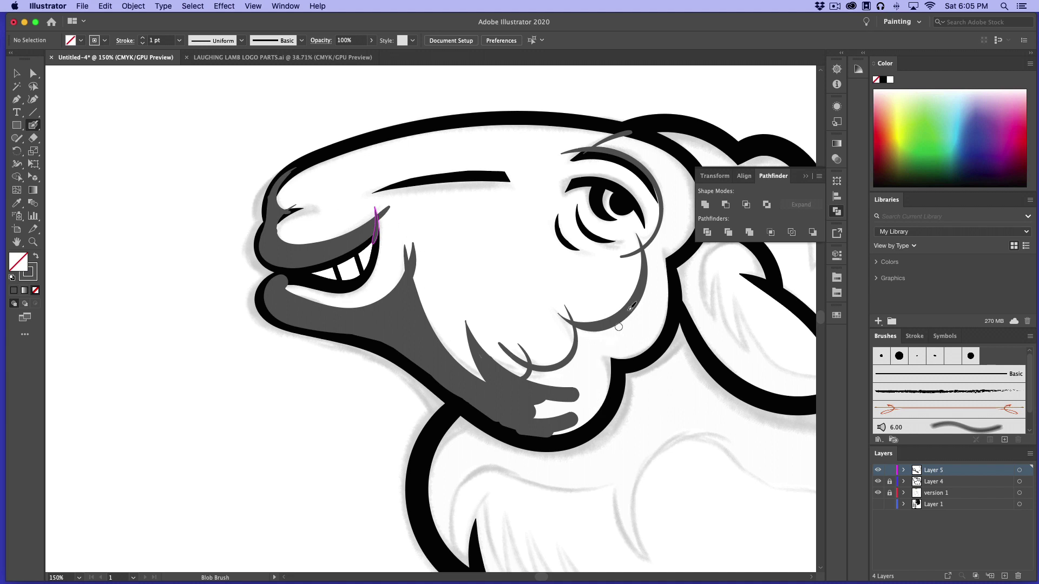
Fill the area between the scalloped cheek edge and the head's back outline with gray, and collapse the Pathfinder controls
{"action": "mouse_move", "coordinate": [664, 254]}
{"action": "left_mouse_down"}
{"action": "mouse_move", "coordinate": [656, 342]}
{"action": "mouse_move", "coordinate": [634, 357]}
{"action": "mouse_move", "coordinate": [606, 354]}
{"action": "mouse_move", "coordinate": [611, 380]}
{"action": "mouse_move", "coordinate": [586, 421]}
{"action": "mouse_move", "coordinate": [532, 434]}
{"action": "mouse_move", "coordinate": [484, 416]}
{"action": "left_mouse_up"}
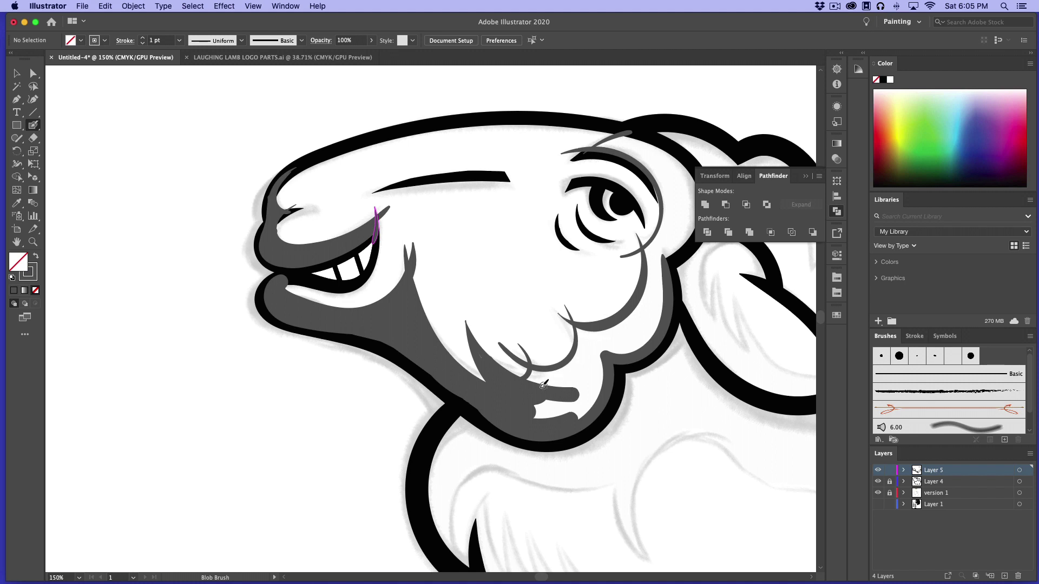
{"action": "mouse_move", "coordinate": [538, 373]}
{"action": "left_mouse_down"}
{"action": "mouse_move", "coordinate": [576, 365]}
{"action": "mouse_move", "coordinate": [537, 410]}
{"action": "mouse_move", "coordinate": [547, 400]}
{"action": "mouse_move", "coordinate": [553, 421]}
{"action": "mouse_move", "coordinate": [579, 418]}
{"action": "mouse_move", "coordinate": [586, 412]}
{"action": "mouse_move", "coordinate": [569, 402]}
{"action": "mouse_move", "coordinate": [576, 376]}
{"action": "mouse_move", "coordinate": [579, 398]}
{"action": "mouse_move", "coordinate": [598, 392]}
{"action": "mouse_move", "coordinate": [593, 355]}
{"action": "mouse_move", "coordinate": [576, 362]}
{"action": "mouse_move", "coordinate": [588, 335]}
{"action": "left_mouse_up"}
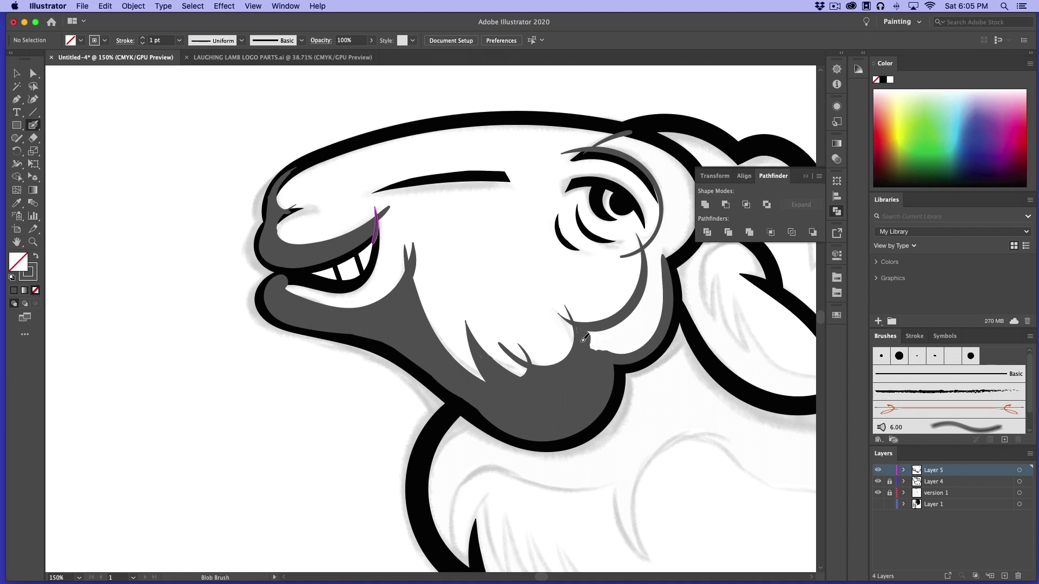
{"action": "mouse_move", "coordinate": [597, 329]}
{"action": "left_mouse_down"}
{"action": "mouse_move", "coordinate": [594, 342]}
{"action": "mouse_move", "coordinate": [601, 334]}
{"action": "mouse_move", "coordinate": [629, 353]}
{"action": "mouse_move", "coordinate": [655, 320]}
{"action": "mouse_move", "coordinate": [607, 328]}
{"action": "mouse_move", "coordinate": [637, 318]}
{"action": "mouse_move", "coordinate": [645, 294]}
{"action": "mouse_move", "coordinate": [651, 318]}
{"action": "mouse_move", "coordinate": [661, 297]}
{"action": "mouse_move", "coordinate": [653, 257]}
{"action": "left_mouse_up"}
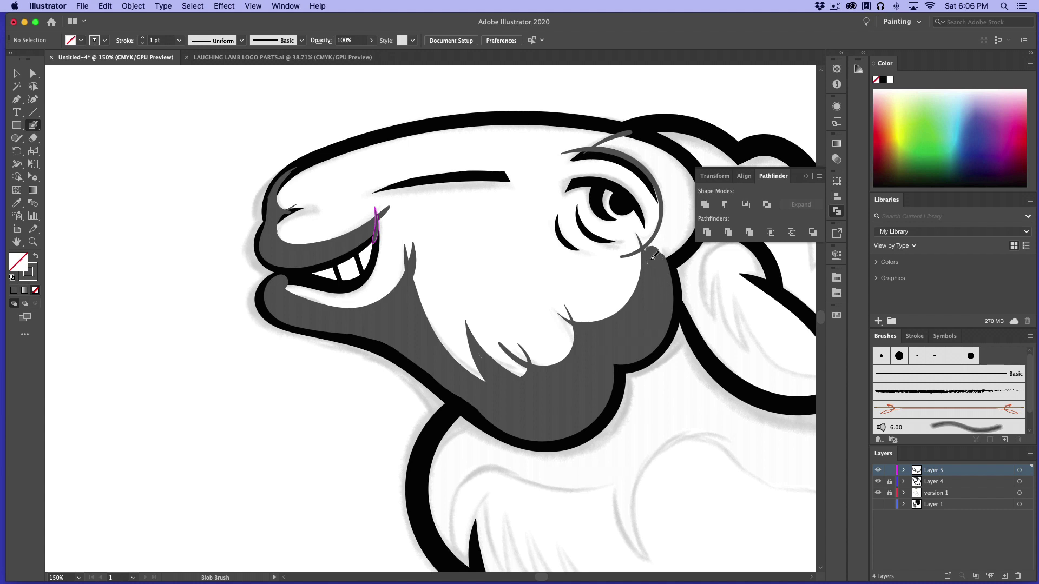
{"action": "left_click", "coordinate": [807, 177]}
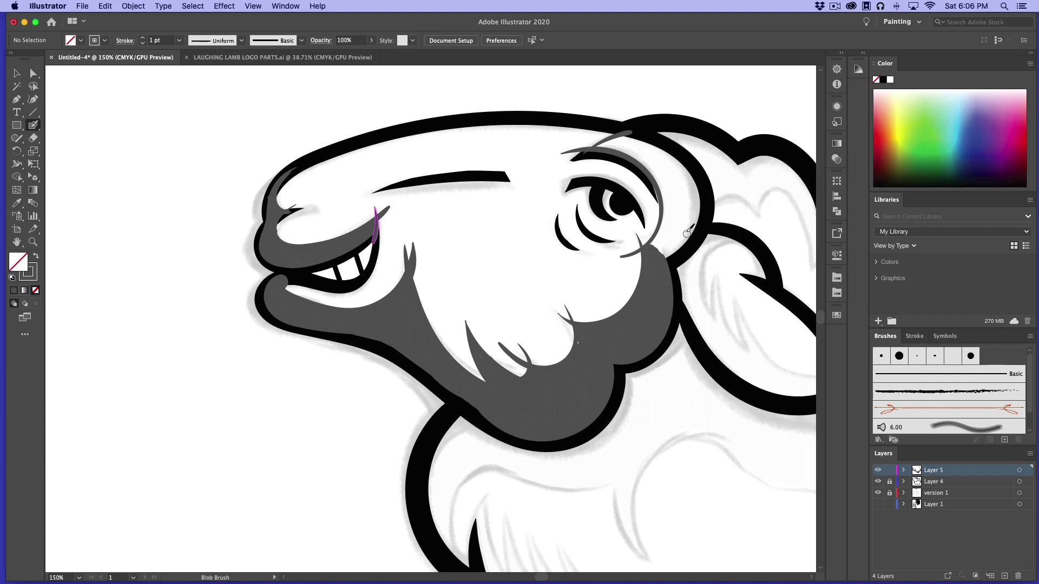
Fill the area between the eye socket and the head's back outline with gray, extending it over the brow
{"action": "mouse_move", "coordinate": [692, 184]}
{"action": "left_mouse_down"}
{"action": "mouse_move", "coordinate": [694, 222]}
{"action": "mouse_move", "coordinate": [669, 250]}
{"action": "mouse_move", "coordinate": [692, 221]}
{"action": "mouse_move", "coordinate": [662, 243]}
{"action": "mouse_move", "coordinate": [669, 238]}
{"action": "mouse_move", "coordinate": [586, 347]}
{"action": "mouse_move", "coordinate": [680, 215]}
{"action": "mouse_move", "coordinate": [675, 230]}
{"action": "mouse_move", "coordinate": [653, 248]}
{"action": "mouse_move", "coordinate": [680, 188]}
{"action": "mouse_move", "coordinate": [682, 223]}
{"action": "mouse_move", "coordinate": [684, 193]}
{"action": "mouse_move", "coordinate": [652, 171]}
{"action": "mouse_move", "coordinate": [671, 208]}
{"action": "left_mouse_up"}
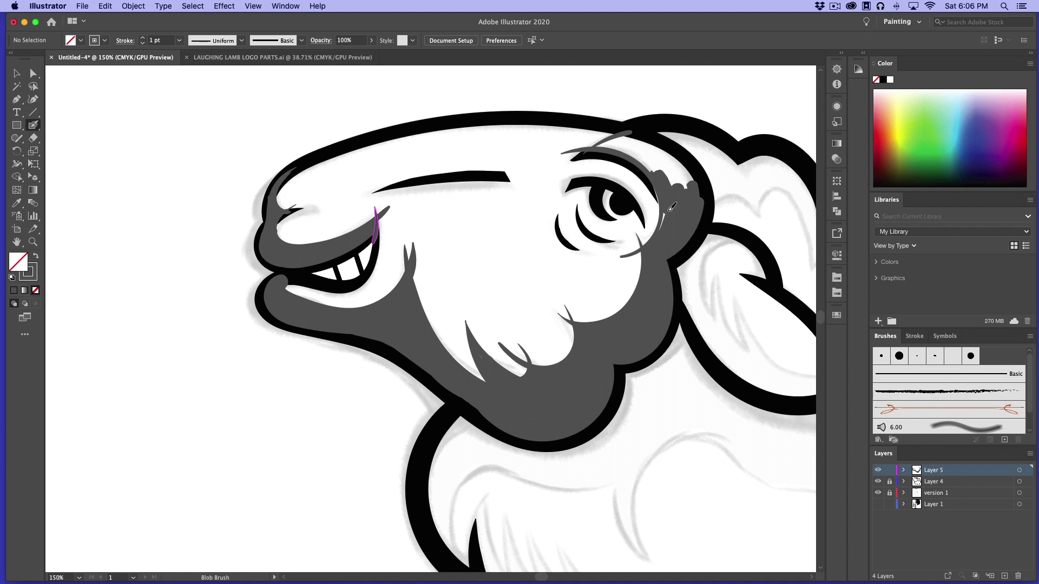
{"action": "mouse_move", "coordinate": [676, 168]}
{"action": "left_mouse_down"}
{"action": "mouse_move", "coordinate": [697, 201]}
{"action": "mouse_move", "coordinate": [672, 169]}
{"action": "mouse_move", "coordinate": [673, 183]}
{"action": "mouse_move", "coordinate": [673, 163]}
{"action": "mouse_move", "coordinate": [683, 170]}
{"action": "mouse_move", "coordinate": [670, 161]}
{"action": "mouse_move", "coordinate": [687, 168]}
{"action": "mouse_move", "coordinate": [612, 142]}
{"action": "left_mouse_up"}
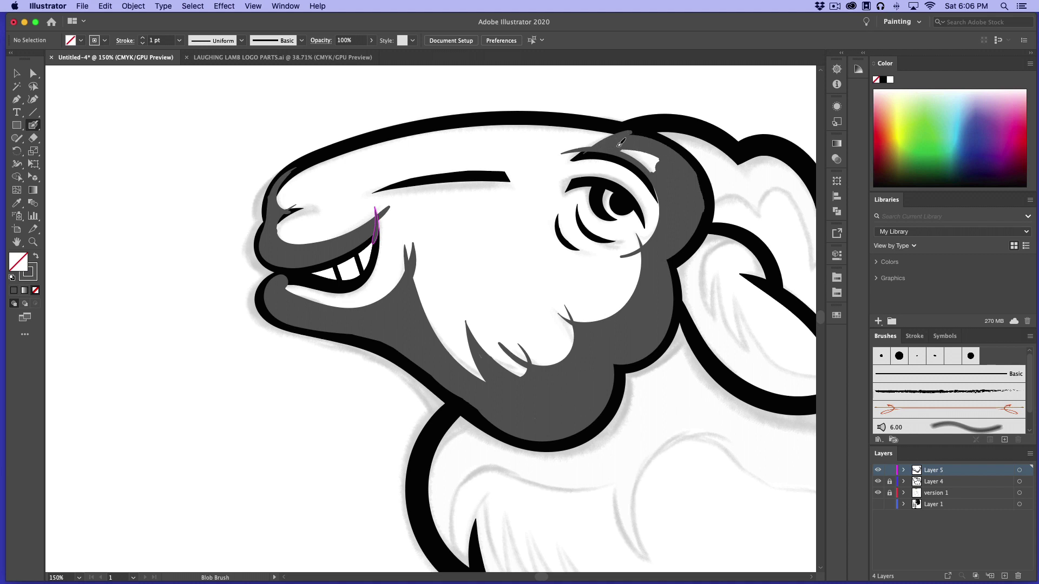
{"action": "left_click_drag", "start_coordinate": [620, 141], "coordinate": [662, 169]}
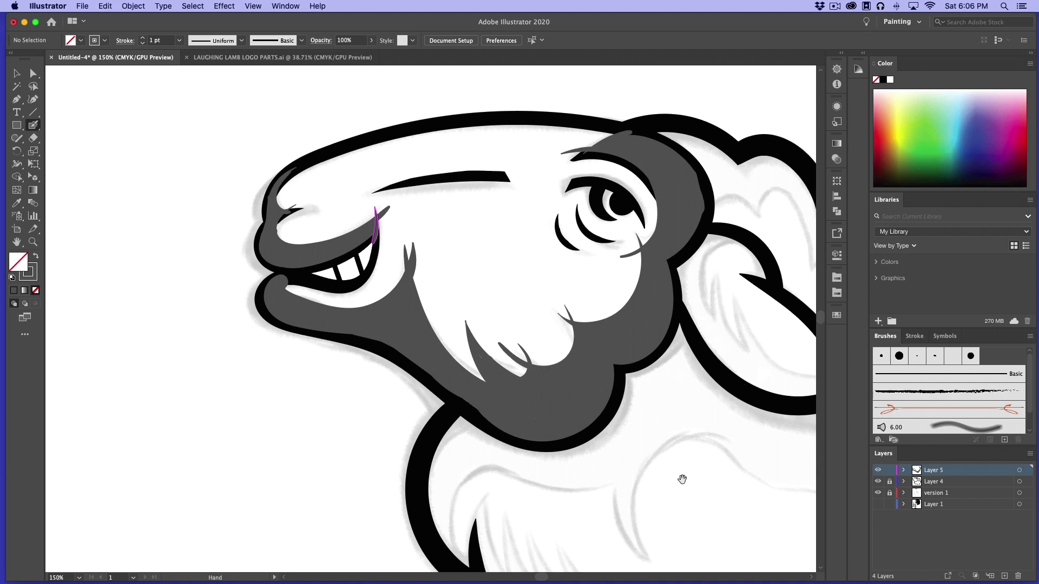
Draw a curved gray shadow edge along the front of the neck wool and the first tapered strands beside it
{"action": "mouse_move", "coordinate": [677, 487]}
{"action": "left_mouse_down"}
{"action": "mouse_move", "coordinate": [553, 430]}
{"action": "mouse_move", "coordinate": [473, 341]}
{"action": "mouse_move", "coordinate": [494, 332]}
{"action": "left_mouse_up"}
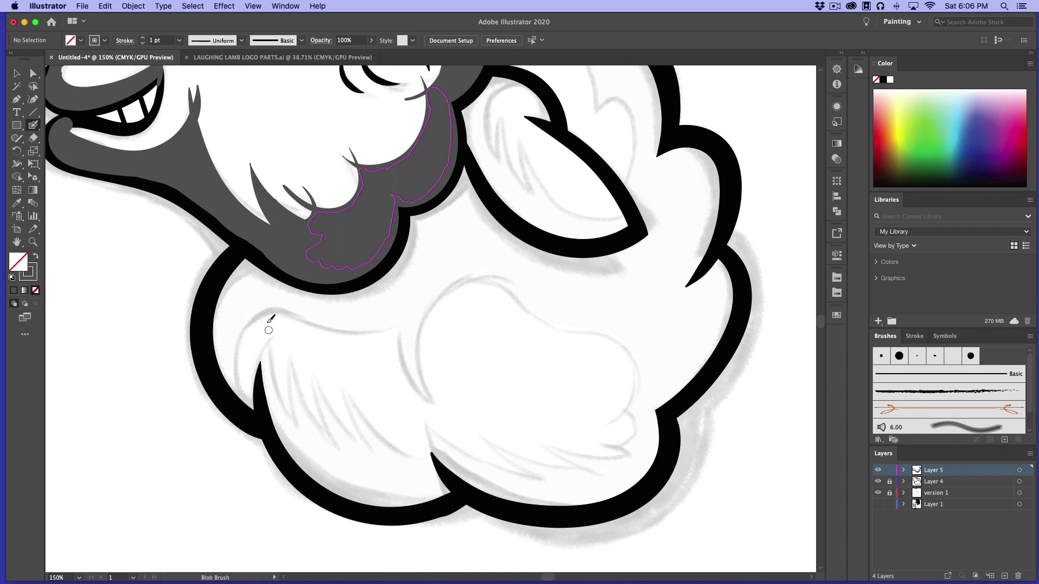
{"action": "mouse_move", "coordinate": [272, 307]}
{"action": "left_mouse_down"}
{"action": "mouse_move", "coordinate": [241, 323]}
{"action": "mouse_move", "coordinate": [230, 361]}
{"action": "mouse_move", "coordinate": [237, 391]}
{"action": "mouse_move", "coordinate": [264, 425]}
{"action": "left_mouse_up"}
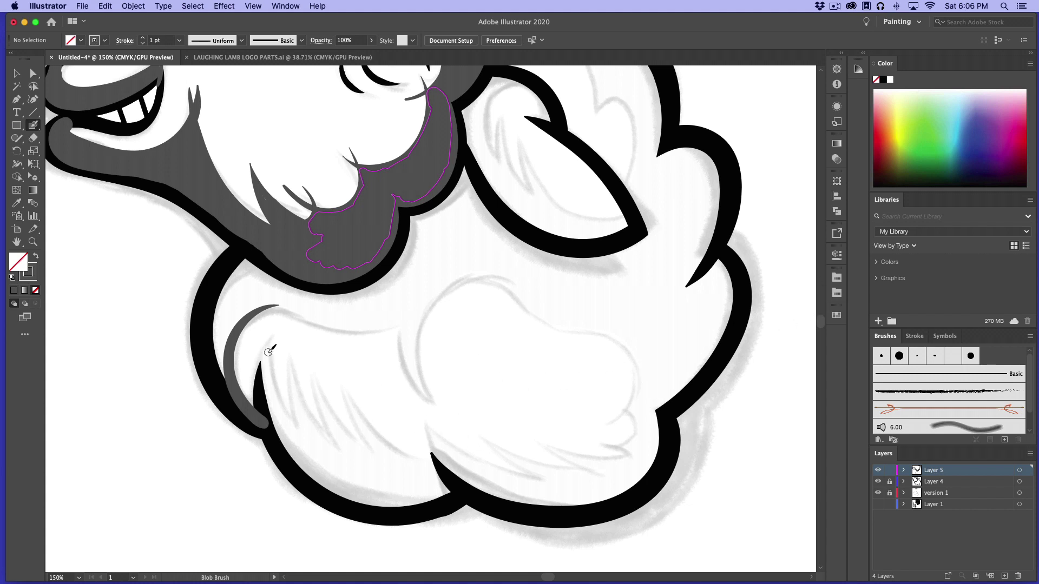
{"action": "left_click_drag", "start_coordinate": [280, 327], "coordinate": [261, 411]}
{"action": "mouse_move", "coordinate": [280, 330]}
{"action": "left_mouse_down"}
{"action": "mouse_move", "coordinate": [261, 361]}
{"action": "mouse_move", "coordinate": [262, 399]}
{"action": "mouse_move", "coordinate": [291, 466]}
{"action": "left_mouse_up"}
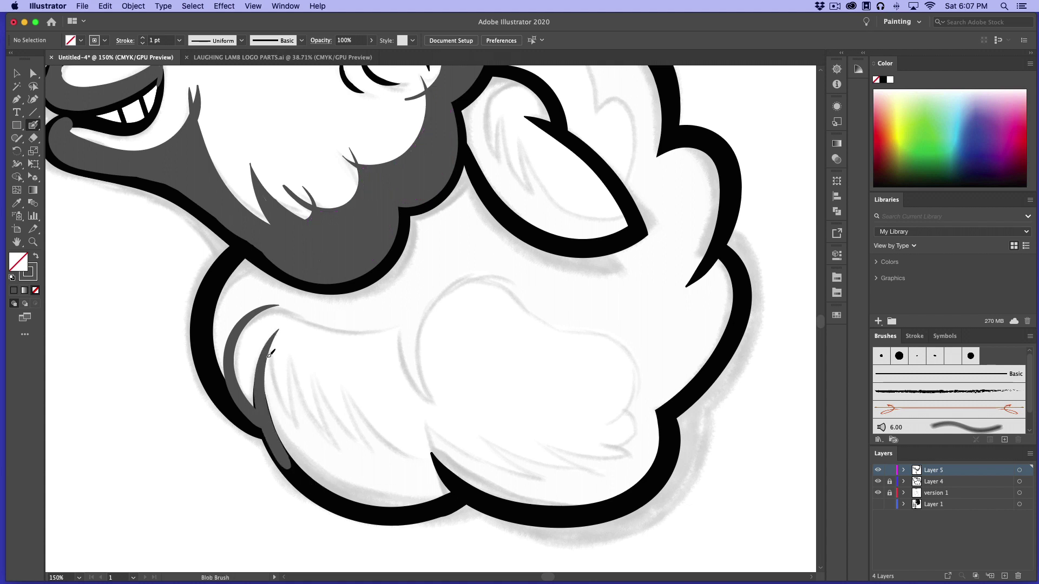
{"action": "mouse_move", "coordinate": [269, 355]}
{"action": "left_mouse_down"}
{"action": "mouse_move", "coordinate": [275, 400]}
{"action": "mouse_move", "coordinate": [323, 459]}
{"action": "left_mouse_up"}
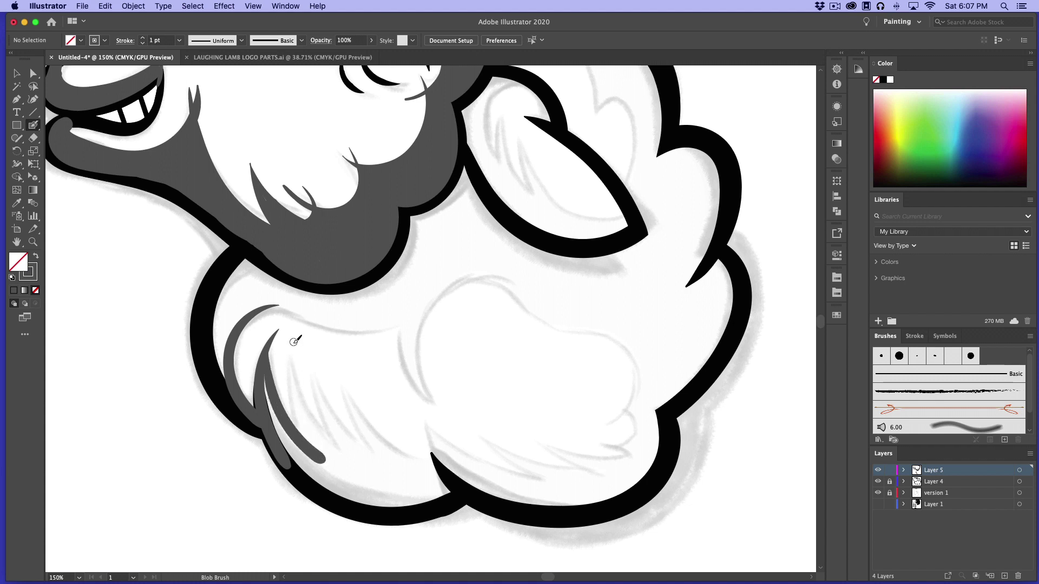
Draw paired tapered gray strands across the rest of the front chest tuft, redoing one misplaced stroke and forking the first strand's tip
{"action": "mouse_move", "coordinate": [292, 352]}
{"action": "left_mouse_down"}
{"action": "mouse_move", "coordinate": [295, 394]}
{"action": "mouse_move", "coordinate": [319, 456]}
{"action": "left_mouse_up"}
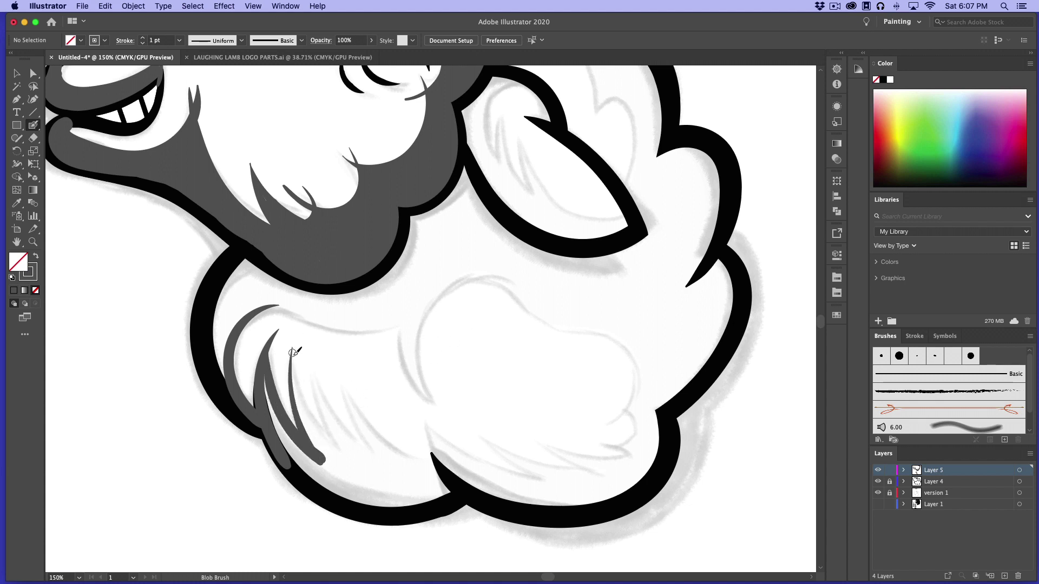
{"action": "mouse_move", "coordinate": [293, 358]}
{"action": "left_mouse_down"}
{"action": "mouse_move", "coordinate": [329, 442]}
{"action": "mouse_move", "coordinate": [376, 475]}
{"action": "left_mouse_up"}
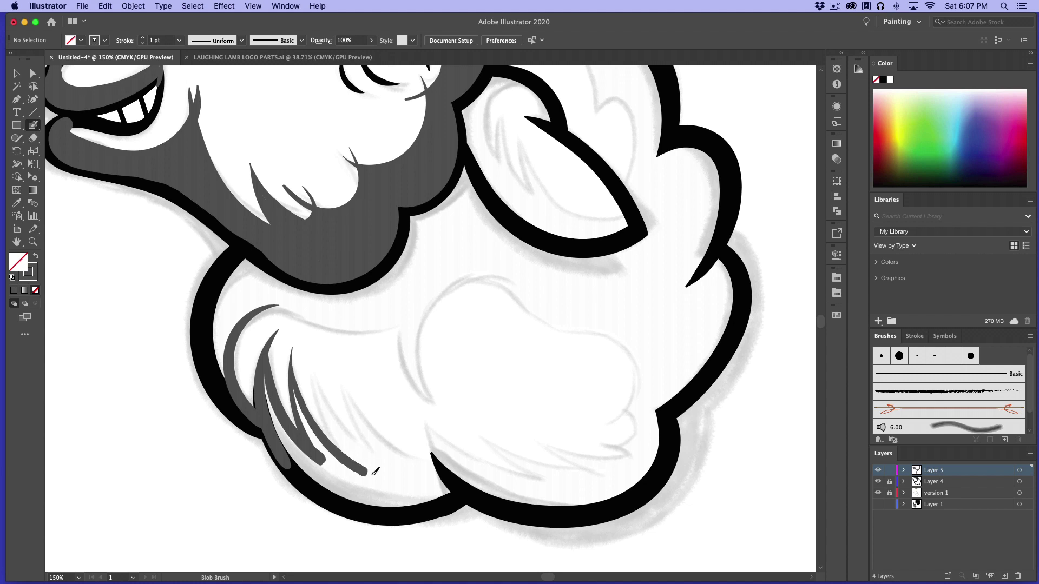
{"action": "mouse_move", "coordinate": [323, 382]}
{"action": "left_mouse_down"}
{"action": "mouse_move", "coordinate": [346, 451]}
{"action": "mouse_move", "coordinate": [378, 477]}
{"action": "left_mouse_up"}
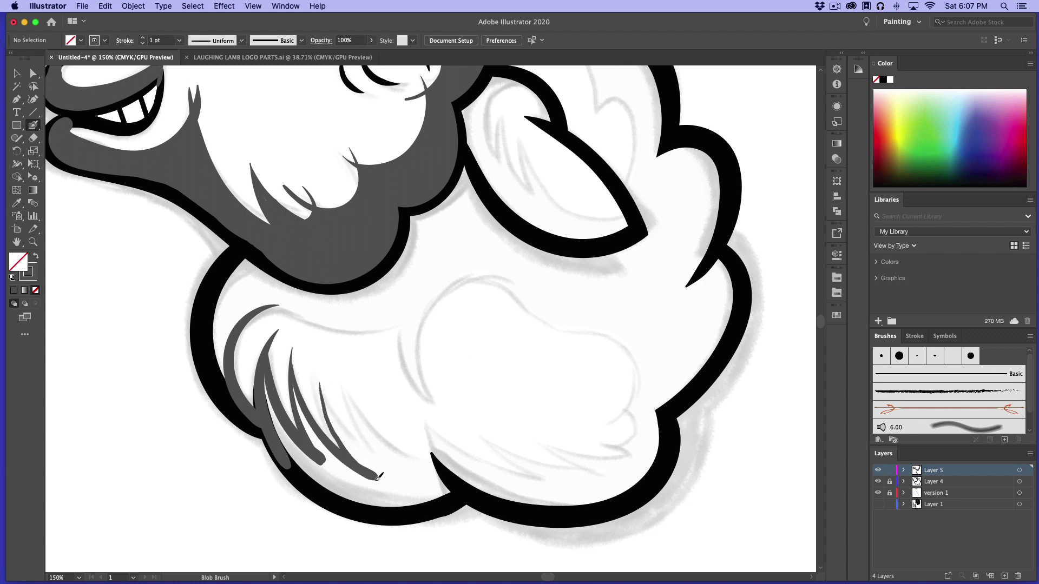
{"action": "mouse_move", "coordinate": [322, 387]}
{"action": "left_mouse_down"}
{"action": "mouse_move", "coordinate": [356, 440]}
{"action": "mouse_move", "coordinate": [400, 474]}
{"action": "left_mouse_up"}
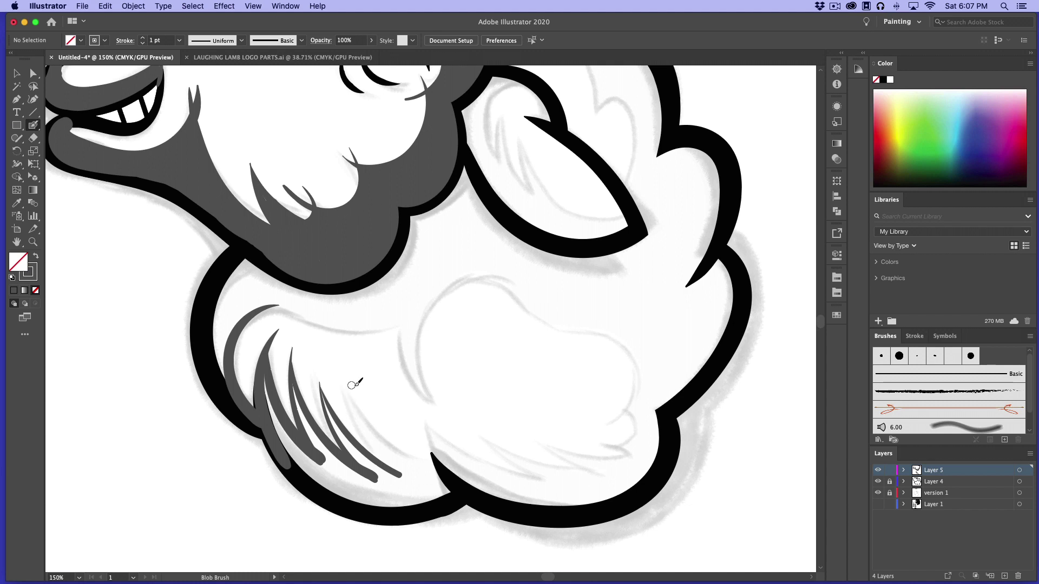
{"action": "key", "text": "super+z"}
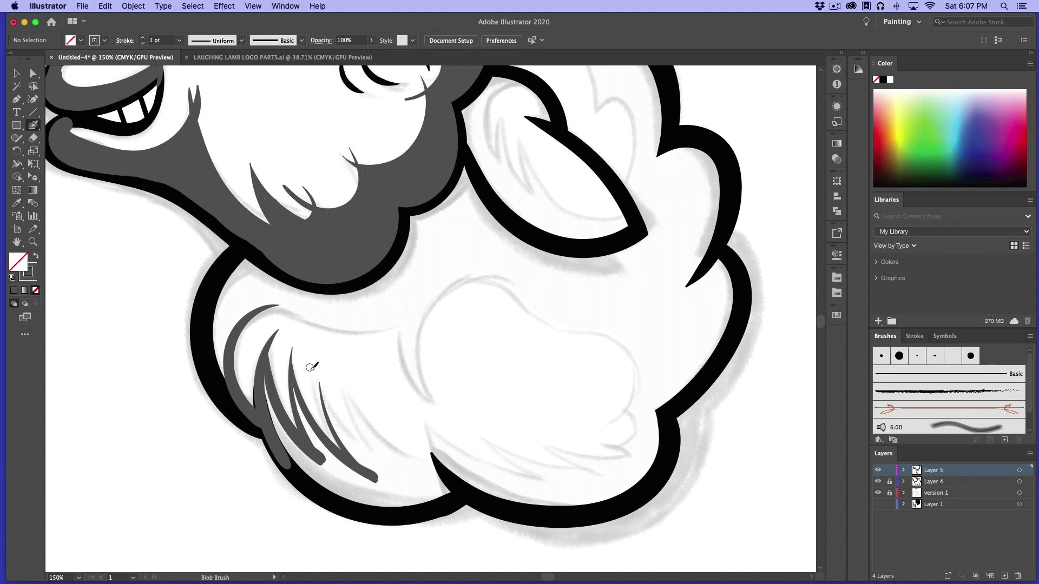
{"action": "mouse_move", "coordinate": [310, 367]}
{"action": "left_mouse_down"}
{"action": "mouse_move", "coordinate": [348, 428]}
{"action": "mouse_move", "coordinate": [415, 479]}
{"action": "left_mouse_up"}
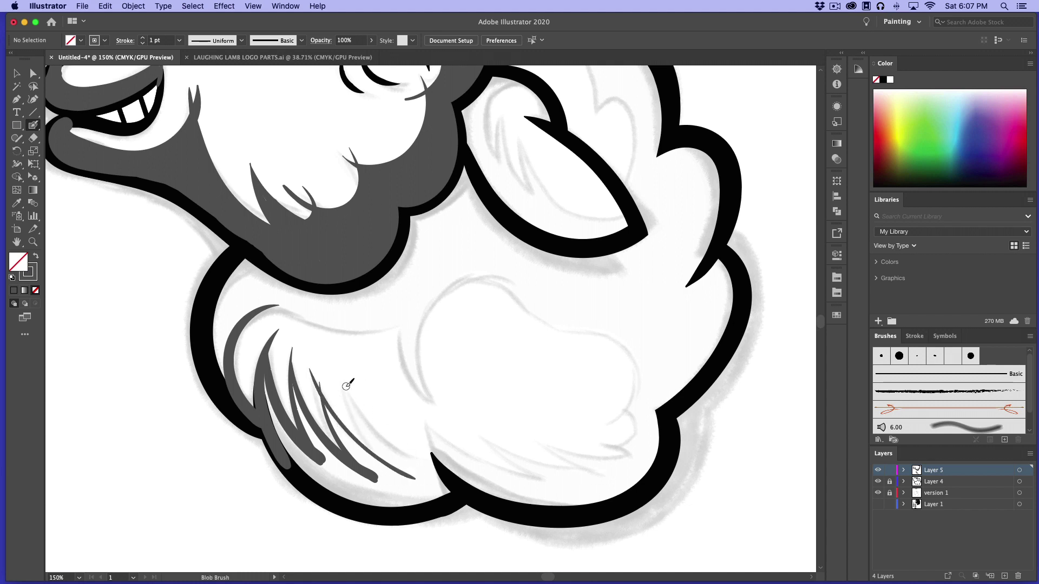
{"action": "left_click_drag", "start_coordinate": [342, 373], "coordinate": [401, 489]}
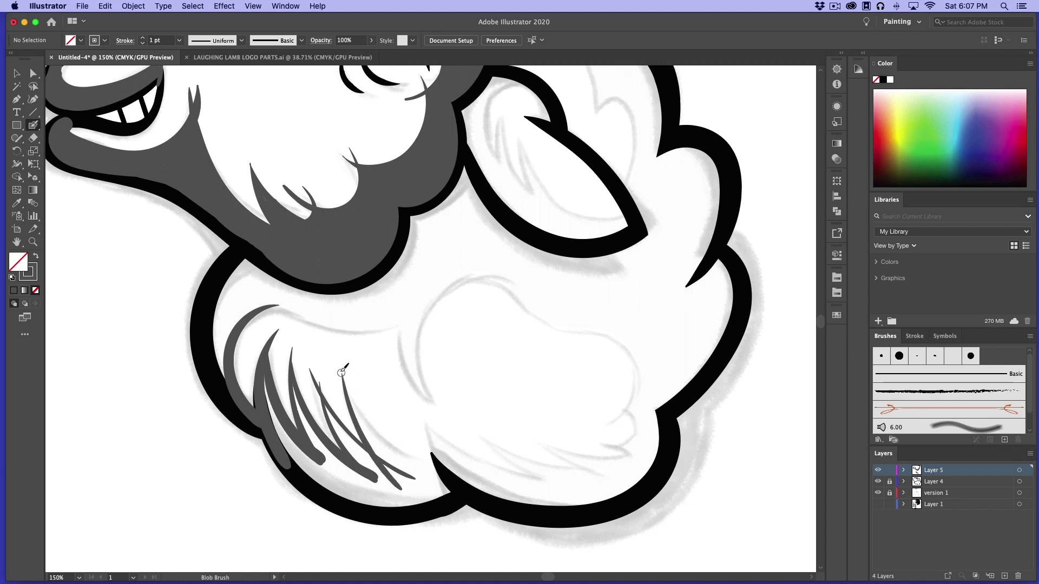
{"action": "mouse_move", "coordinate": [341, 372]}
{"action": "left_mouse_down"}
{"action": "mouse_move", "coordinate": [389, 444]}
{"action": "mouse_move", "coordinate": [443, 473]}
{"action": "left_mouse_up"}
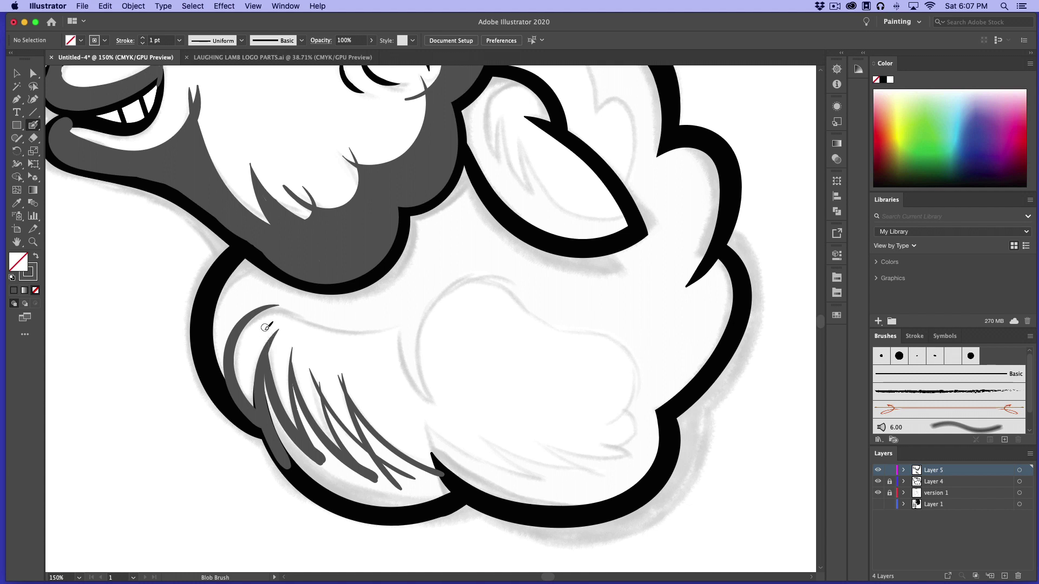
{"action": "left_click_drag", "start_coordinate": [265, 328], "coordinate": [268, 367]}
Draw crossing gray wool strands along the lower edge of the rear chest tuft, starting at the notch between the two tufts
{"action": "left_click_drag", "start_coordinate": [427, 422], "coordinate": [462, 496]}
{"action": "mouse_move", "coordinate": [414, 418]}
{"action": "left_mouse_down"}
{"action": "mouse_move", "coordinate": [445, 445]}
{"action": "mouse_move", "coordinate": [506, 469]}
{"action": "mouse_move", "coordinate": [560, 475]}
{"action": "left_mouse_up"}
{"action": "mouse_move", "coordinate": [477, 430]}
{"action": "left_mouse_down"}
{"action": "mouse_move", "coordinate": [529, 475]}
{"action": "mouse_move", "coordinate": [573, 488]}
{"action": "mouse_move", "coordinate": [490, 448]}
{"action": "mouse_move", "coordinate": [556, 465]}
{"action": "mouse_move", "coordinate": [625, 461]}
{"action": "left_mouse_up"}
{"action": "left_click_drag", "start_coordinate": [544, 438], "coordinate": [632, 476]}
{"action": "mouse_move", "coordinate": [542, 437]}
{"action": "left_mouse_down"}
{"action": "mouse_move", "coordinate": [620, 452]}
{"action": "mouse_move", "coordinate": [639, 442]}
{"action": "left_mouse_up"}
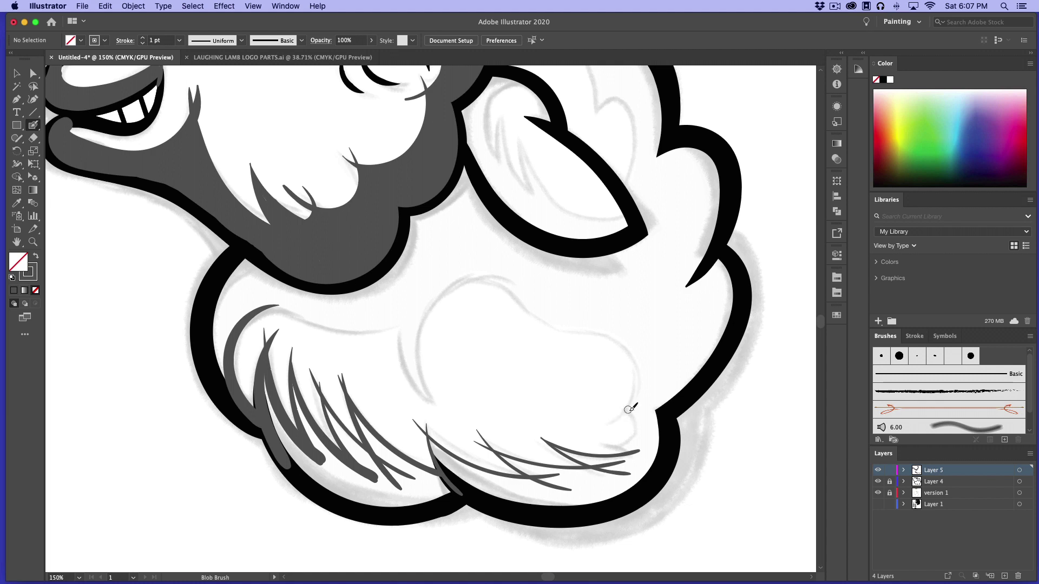
Outline the upper shadow edge of both chest tufts in gray, with a pointed strand where they meet
{"action": "mouse_move", "coordinate": [612, 416]}
{"action": "left_mouse_down"}
{"action": "mouse_move", "coordinate": [637, 421]}
{"action": "mouse_move", "coordinate": [616, 459]}
{"action": "mouse_move", "coordinate": [639, 399]}
{"action": "mouse_move", "coordinate": [623, 342]}
{"action": "mouse_move", "coordinate": [535, 323]}
{"action": "mouse_move", "coordinate": [480, 276]}
{"action": "mouse_move", "coordinate": [412, 347]}
{"action": "mouse_move", "coordinate": [452, 404]}
{"action": "left_mouse_up"}
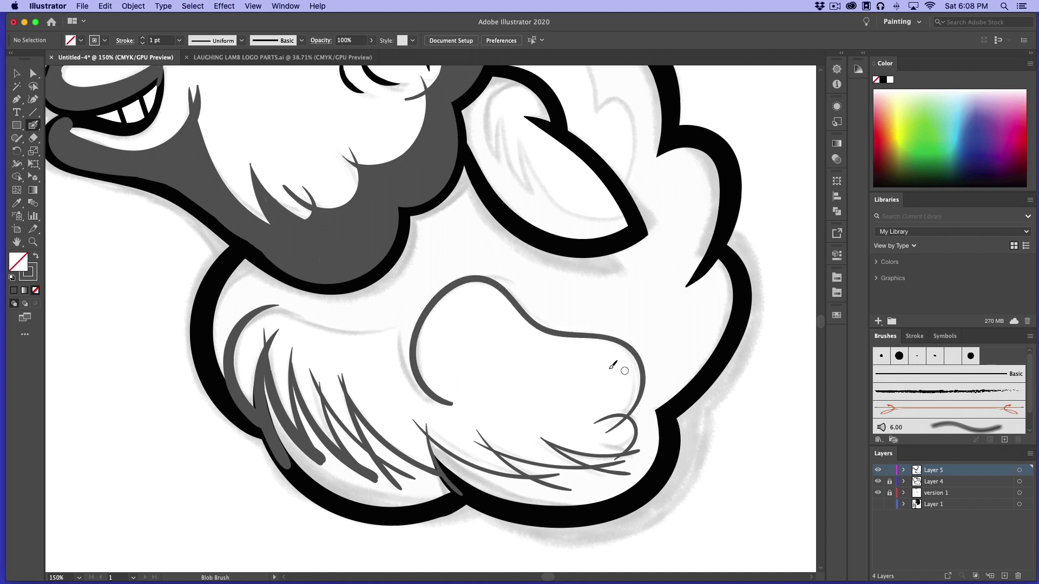
{"action": "mouse_move", "coordinate": [451, 401]}
{"action": "left_mouse_down"}
{"action": "mouse_move", "coordinate": [409, 378]}
{"action": "mouse_move", "coordinate": [391, 328]}
{"action": "left_mouse_up"}
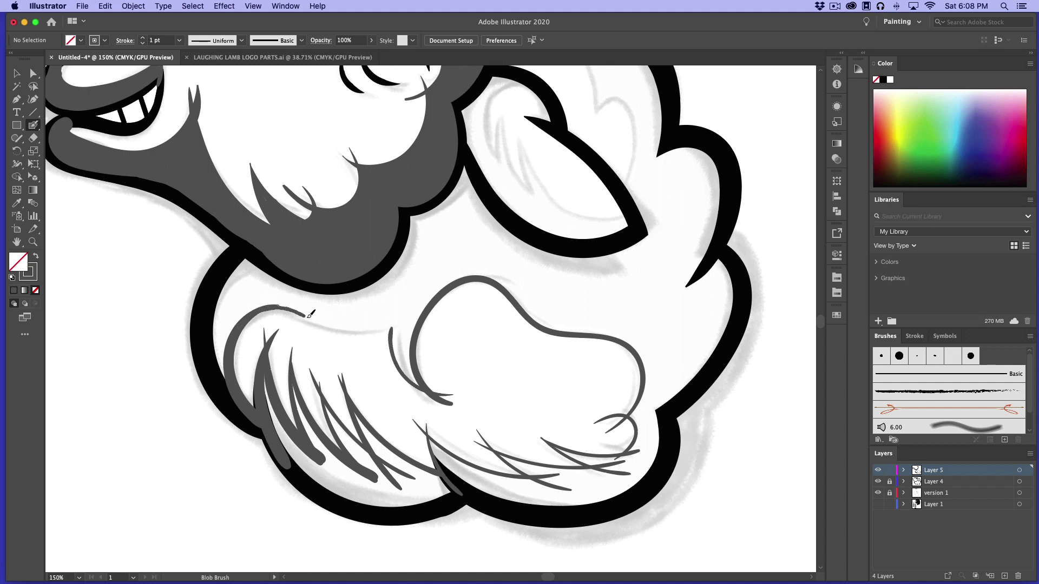
{"action": "mouse_move", "coordinate": [310, 314]}
{"action": "left_mouse_down"}
{"action": "mouse_move", "coordinate": [376, 337]}
{"action": "mouse_move", "coordinate": [414, 316]}
{"action": "left_mouse_up"}
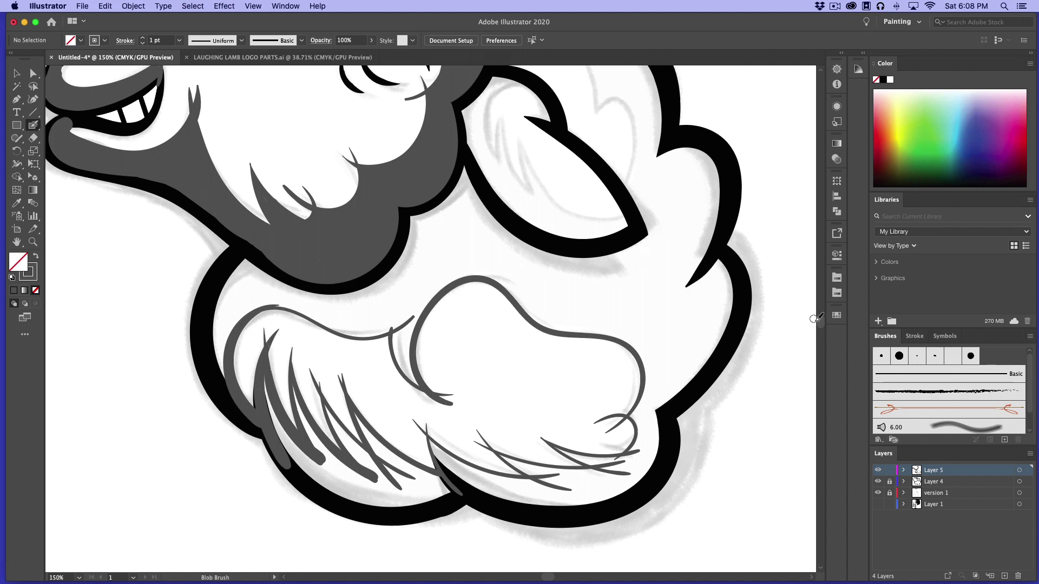
Draw gray shadow edges and strands inside the ear, plus scalloped wool arcs on the head above and behind it
{"action": "scroll", "coordinate": [814, 319], "scroll_direction": "up", "scroll_amount": 5}
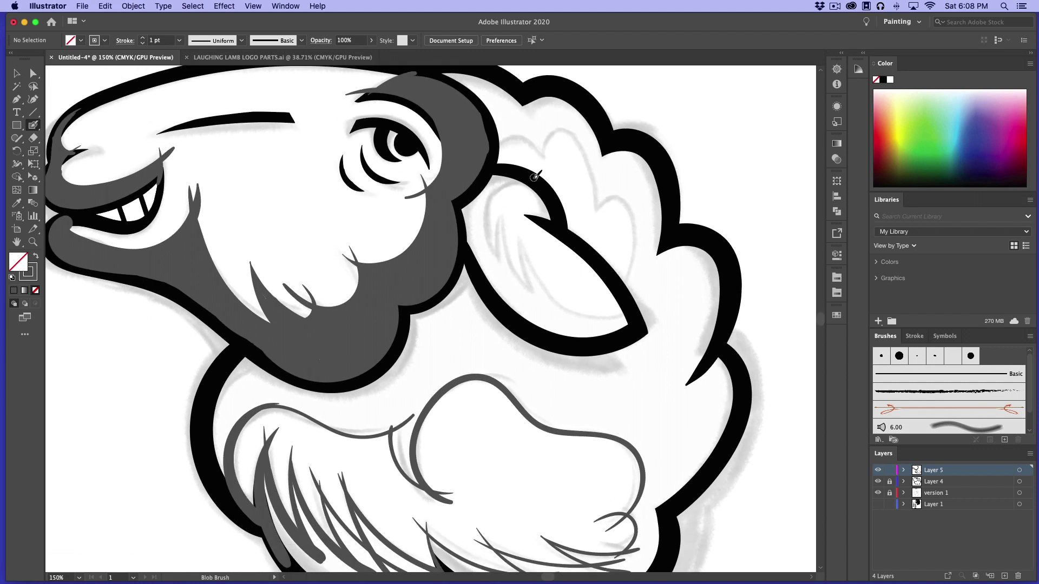
{"action": "mouse_move", "coordinate": [529, 175]}
{"action": "left_mouse_down"}
{"action": "mouse_move", "coordinate": [494, 195]}
{"action": "mouse_move", "coordinate": [488, 244]}
{"action": "mouse_move", "coordinate": [497, 262]}
{"action": "mouse_move", "coordinate": [509, 210]}
{"action": "mouse_move", "coordinate": [510, 252]}
{"action": "mouse_move", "coordinate": [540, 304]}
{"action": "left_mouse_up"}
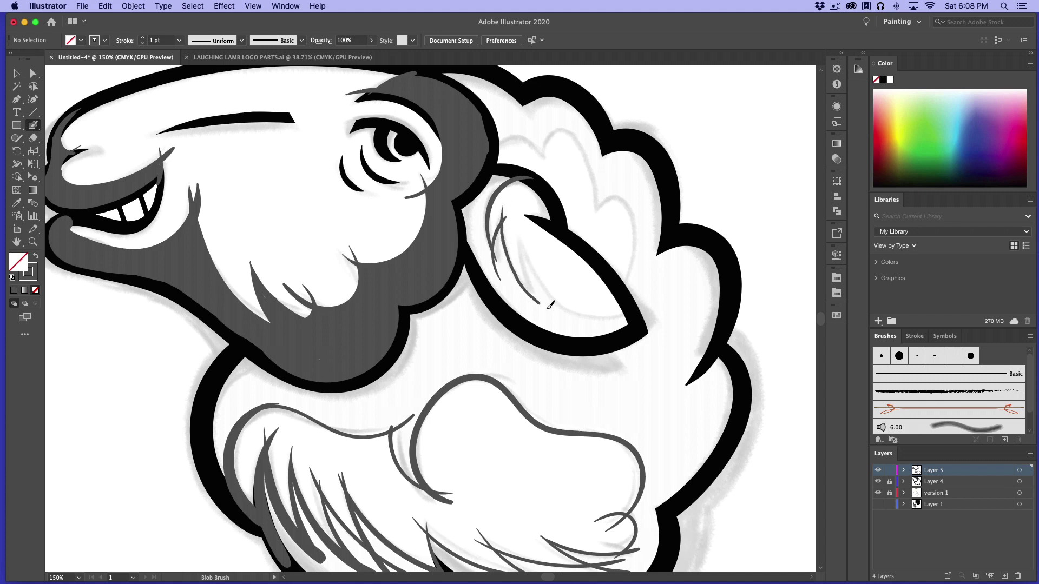
{"action": "left_click_drag", "start_coordinate": [523, 242], "coordinate": [538, 319]}
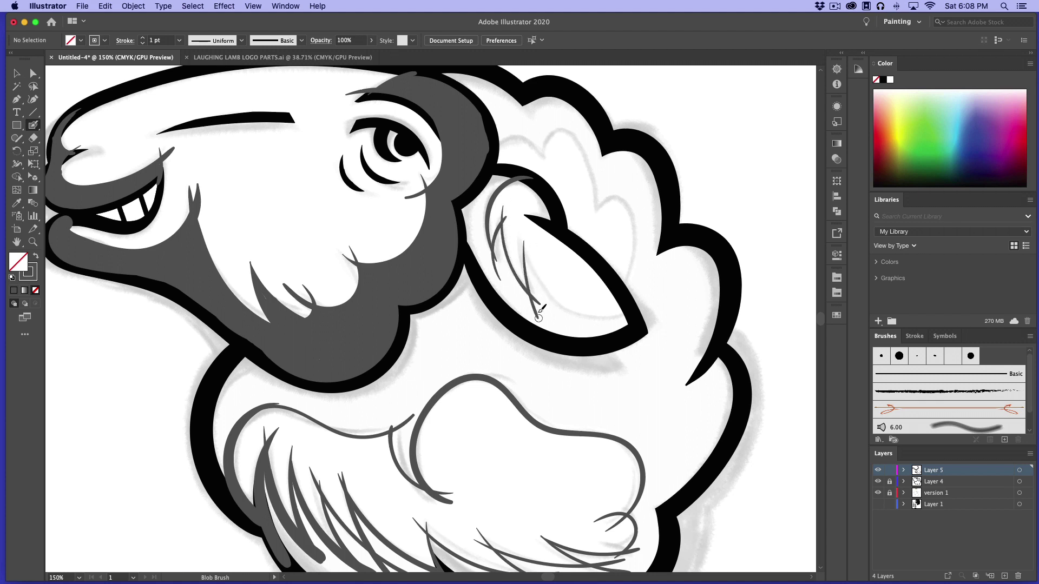
{"action": "mouse_move", "coordinate": [522, 235]}
{"action": "left_mouse_down"}
{"action": "mouse_move", "coordinate": [555, 292]}
{"action": "mouse_move", "coordinate": [587, 312]}
{"action": "mouse_move", "coordinate": [622, 304]}
{"action": "left_mouse_up"}
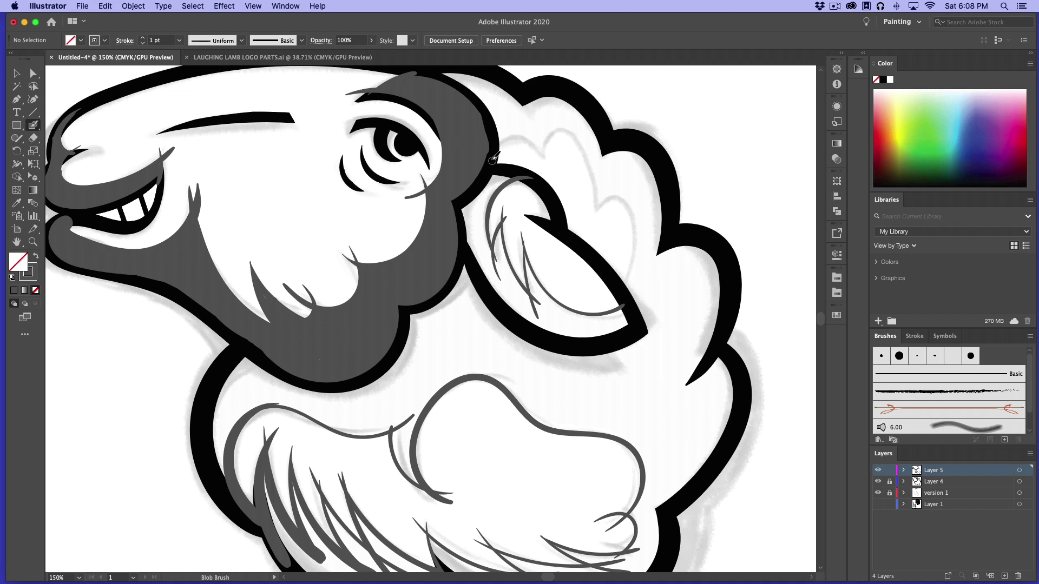
{"action": "mouse_move", "coordinate": [492, 160]}
{"action": "left_mouse_down"}
{"action": "mouse_move", "coordinate": [519, 137]}
{"action": "mouse_move", "coordinate": [539, 147]}
{"action": "mouse_move", "coordinate": [566, 127]}
{"action": "mouse_move", "coordinate": [575, 134]}
{"action": "mouse_move", "coordinate": [600, 212]}
{"action": "mouse_move", "coordinate": [613, 195]}
{"action": "mouse_move", "coordinate": [635, 212]}
{"action": "mouse_move", "coordinate": [620, 286]}
{"action": "left_mouse_up"}
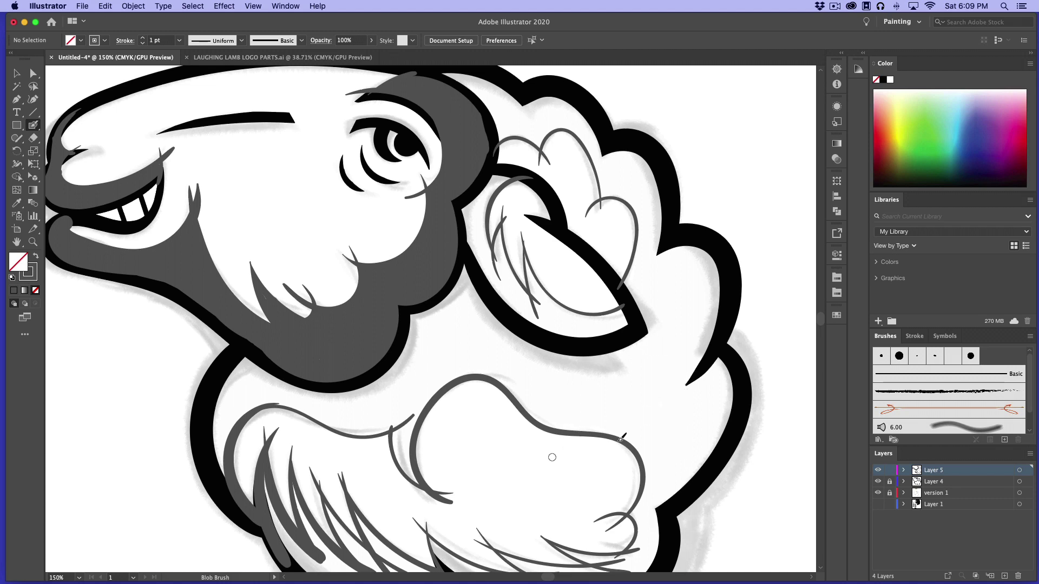
Draw gray shadow outlines on the neck following the underside of the jaw, the back of the cheek and the lower ear
{"action": "scroll", "coordinate": [822, 321], "scroll_direction": "down", "scroll_amount": 5}
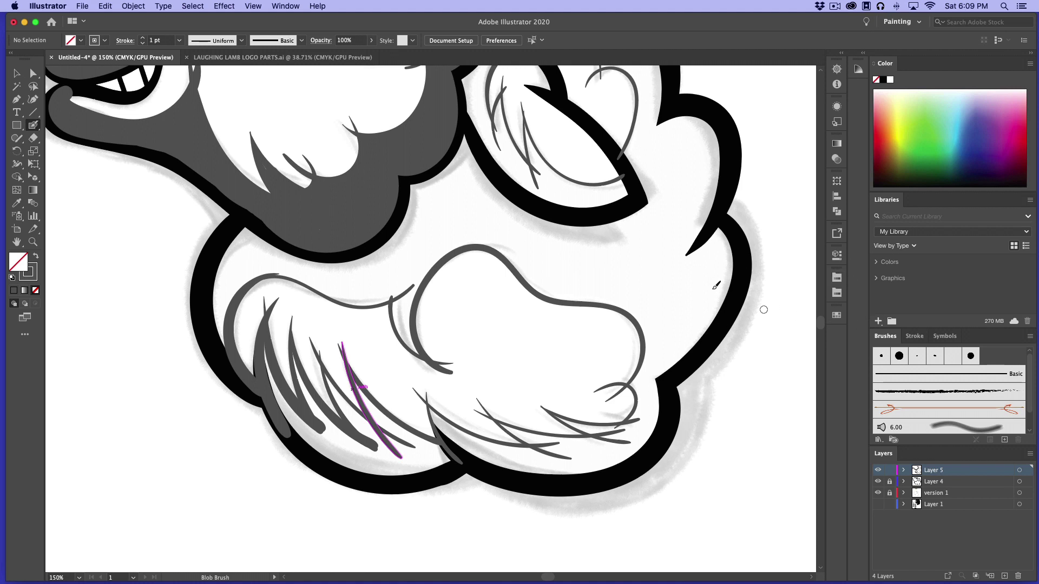
{"action": "mouse_move", "coordinate": [467, 156]}
{"action": "left_mouse_down"}
{"action": "mouse_move", "coordinate": [524, 224]}
{"action": "mouse_move", "coordinate": [591, 237]}
{"action": "mouse_move", "coordinate": [638, 229]}
{"action": "mouse_move", "coordinate": [626, 248]}
{"action": "mouse_move", "coordinate": [613, 211]}
{"action": "mouse_move", "coordinate": [625, 201]}
{"action": "mouse_move", "coordinate": [570, 215]}
{"action": "mouse_move", "coordinate": [525, 195]}
{"action": "mouse_move", "coordinate": [465, 122]}
{"action": "mouse_move", "coordinate": [479, 154]}
{"action": "mouse_move", "coordinate": [467, 178]}
{"action": "mouse_move", "coordinate": [473, 148]}
{"action": "mouse_move", "coordinate": [456, 176]}
{"action": "mouse_move", "coordinate": [417, 194]}
{"action": "mouse_move", "coordinate": [420, 221]}
{"action": "mouse_move", "coordinate": [375, 268]}
{"action": "mouse_move", "coordinate": [308, 272]}
{"action": "mouse_move", "coordinate": [245, 244]}
{"action": "mouse_move", "coordinate": [217, 262]}
{"action": "mouse_move", "coordinate": [211, 284]}
{"action": "mouse_move", "coordinate": [244, 215]}
{"action": "mouse_move", "coordinate": [284, 239]}
{"action": "left_mouse_up"}
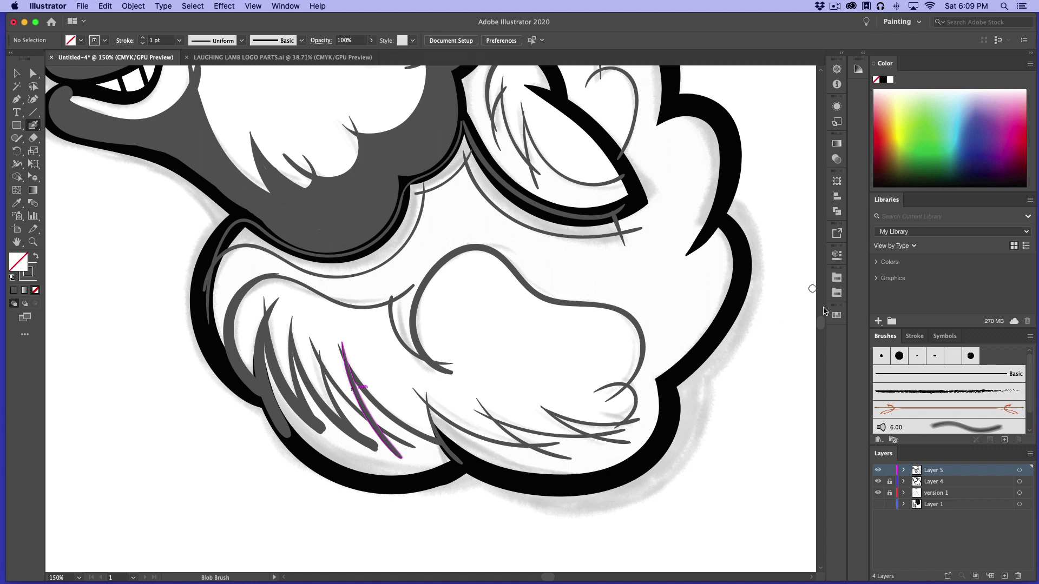
{"action": "scroll", "coordinate": [823, 319], "scroll_direction": "up", "scroll_amount": 4}
{"action": "scroll", "coordinate": [822, 319], "scroll_direction": "down", "scroll_amount": 1}
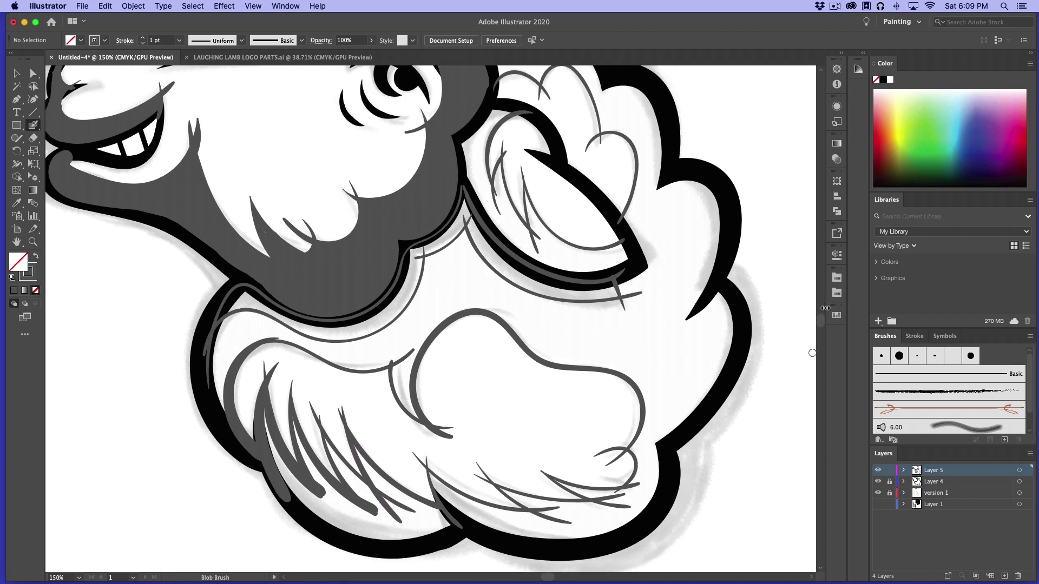
{"action": "scroll", "coordinate": [822, 322], "scroll_direction": "up", "scroll_amount": 3}
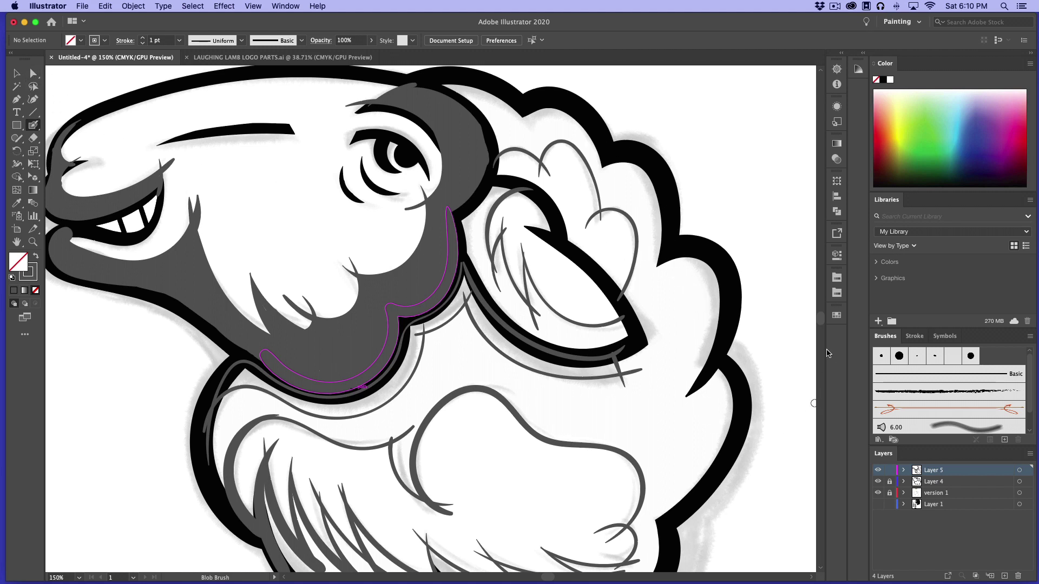
{"action": "scroll", "coordinate": [812, 389], "scroll_direction": "down", "scroll_amount": 5}
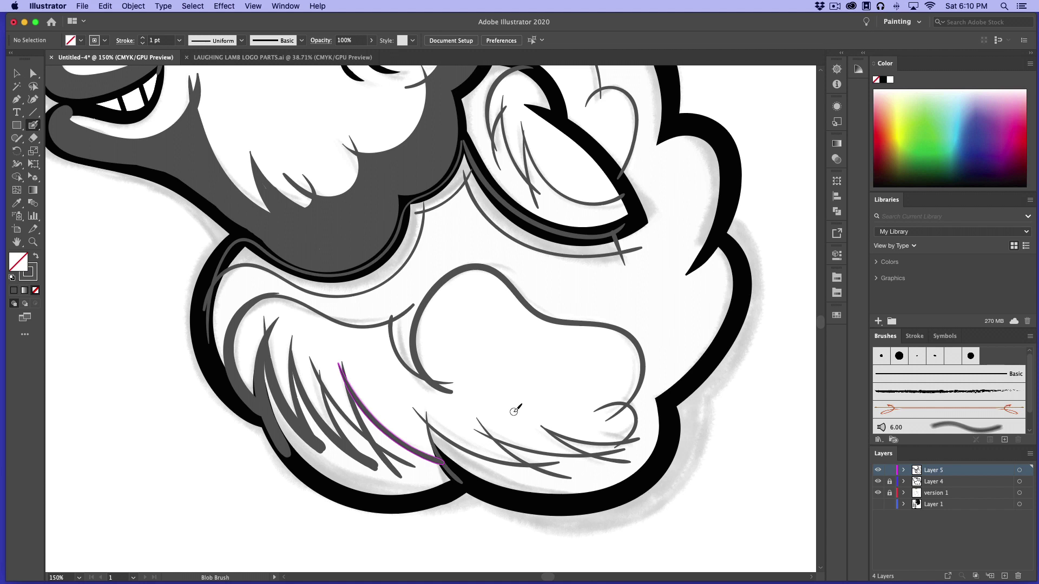
Select all the gray shadow shapes and use Shape Builder to trim the protruding strand tips at the smile fold and along the cheek tufts
{"action": "key", "text": "super+a"}
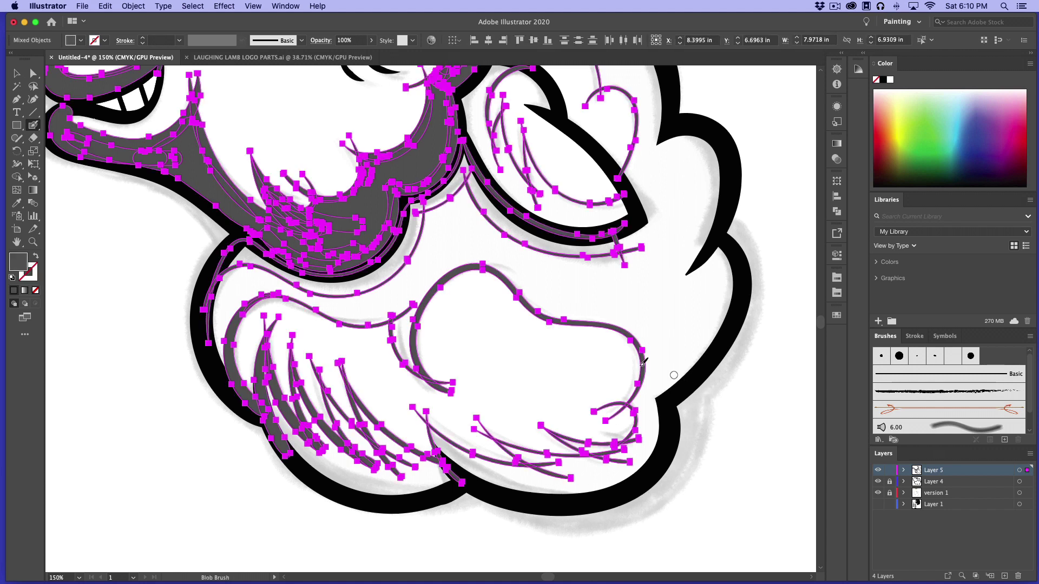
{"action": "key", "text": "super+shift+a"}
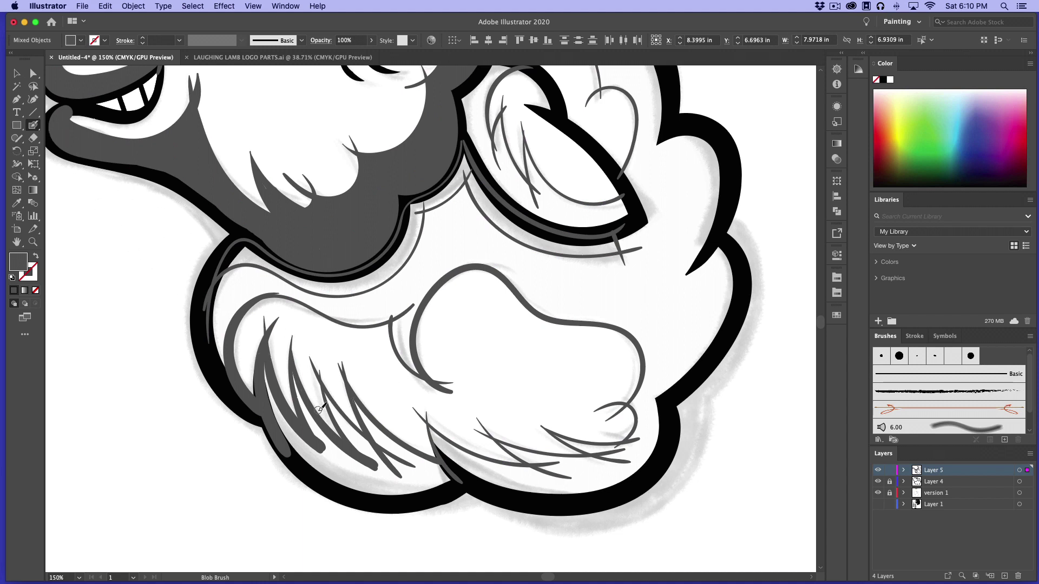
{"action": "key", "text": "super+a"}
{"action": "left_click", "coordinate": [33, 242]}
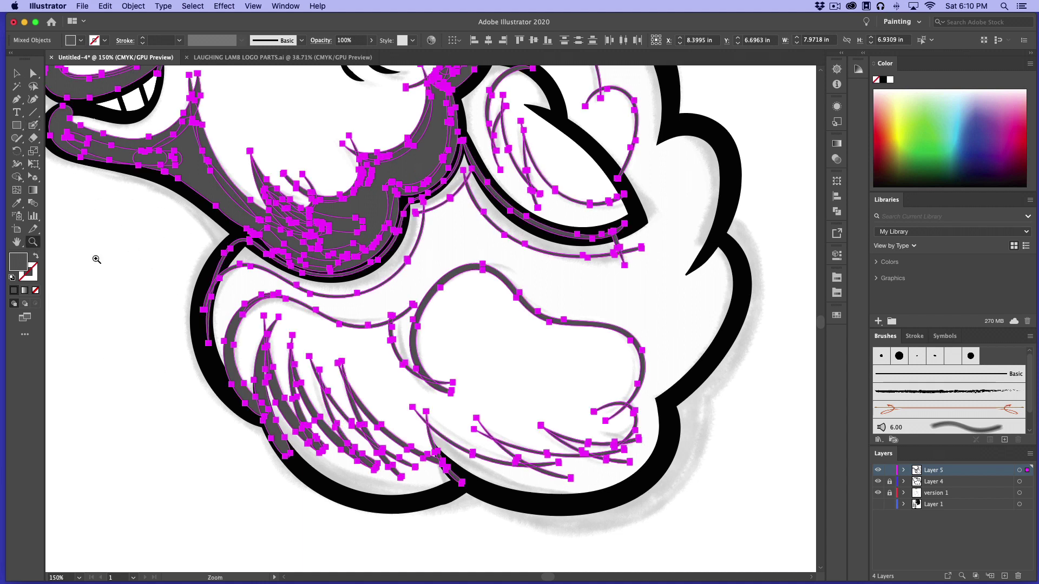
{"action": "left_click", "coordinate": [245, 256]}
{"action": "scroll", "coordinate": [301, 283], "scroll_direction": "left", "scroll_amount": 3}
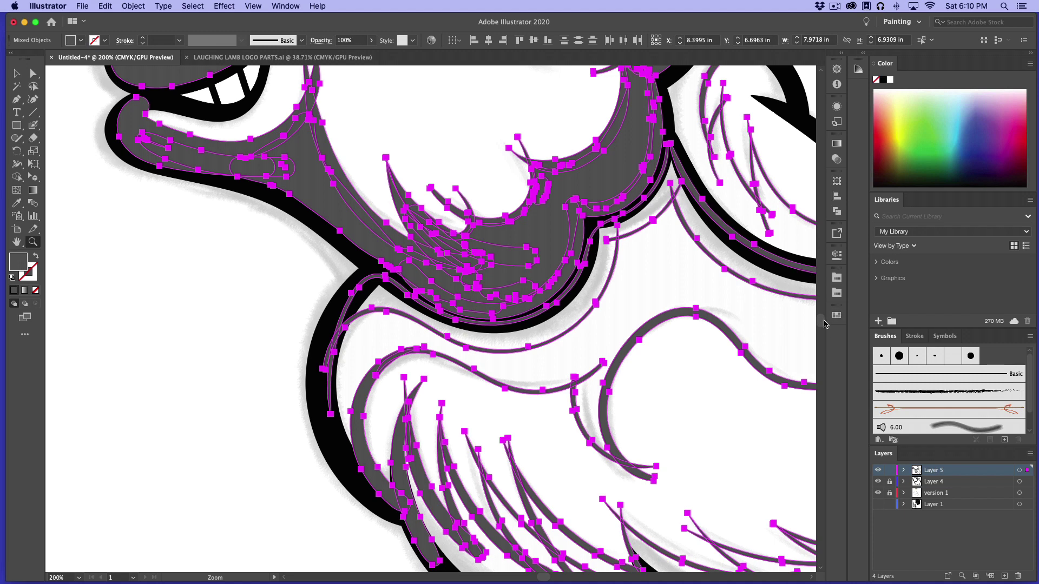
{"action": "scroll", "coordinate": [823, 318], "scroll_direction": "up", "scroll_amount": 3}
{"action": "scroll", "coordinate": [485, 283], "scroll_direction": "up", "scroll_amount": 1}
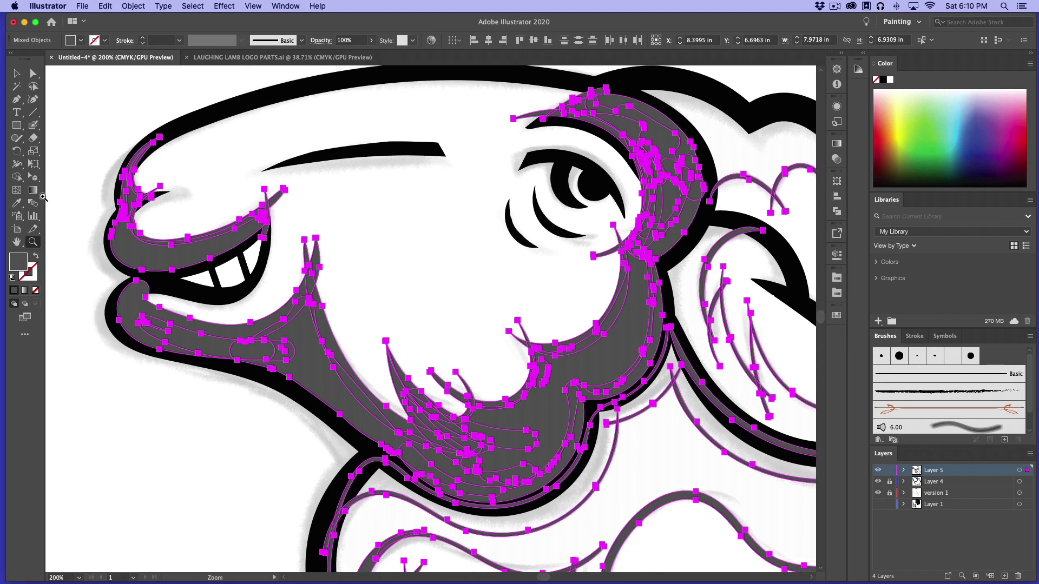
{"action": "left_click", "coordinate": [18, 177]}
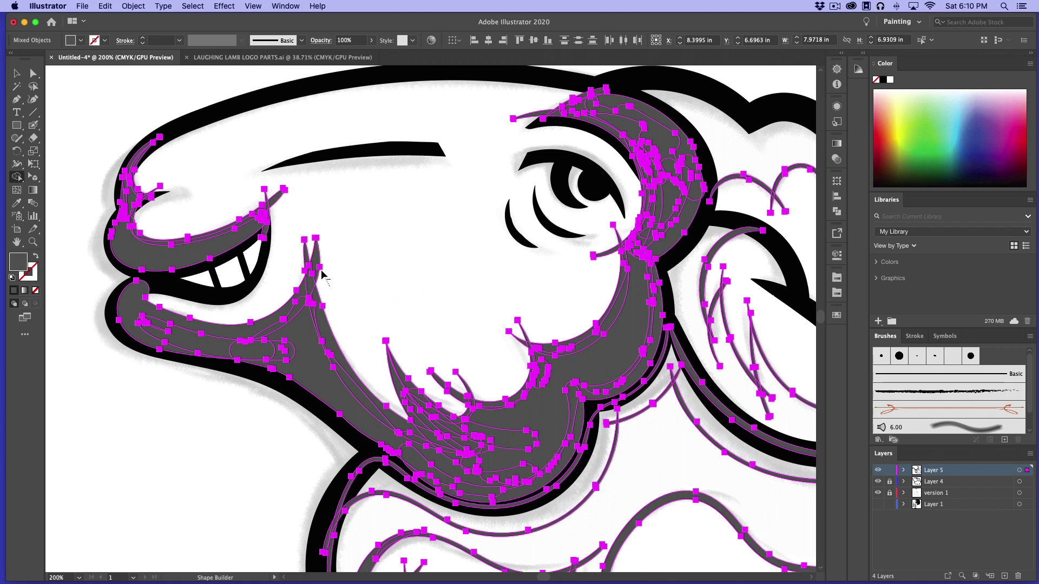
{"action": "left_click", "coordinate": [311, 250], "text": "alt"}
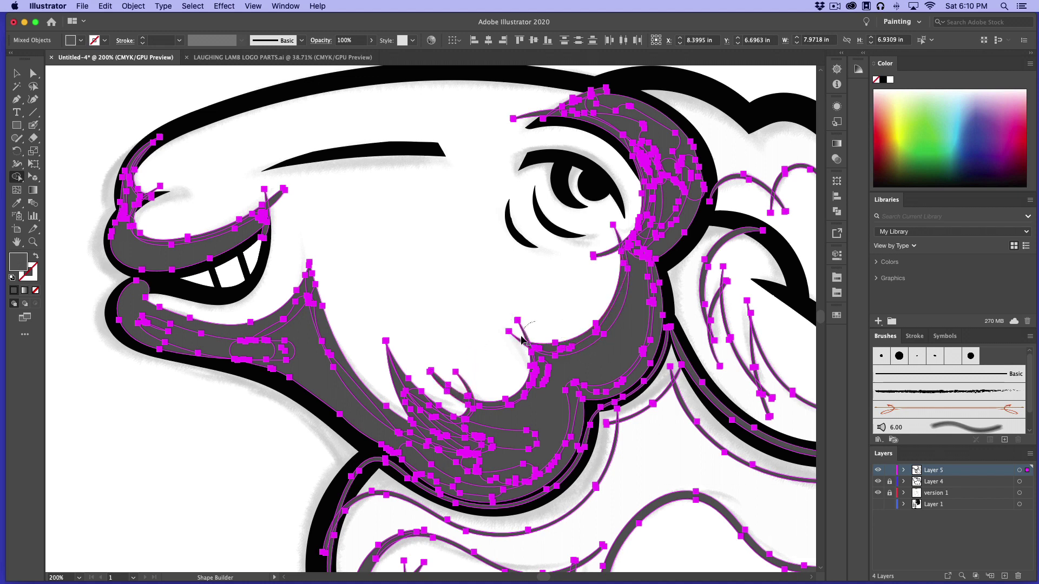
{"action": "left_click_drag", "start_coordinate": [521, 339], "coordinate": [518, 349]}
{"action": "left_click_drag", "start_coordinate": [461, 396], "coordinate": [464, 402]}
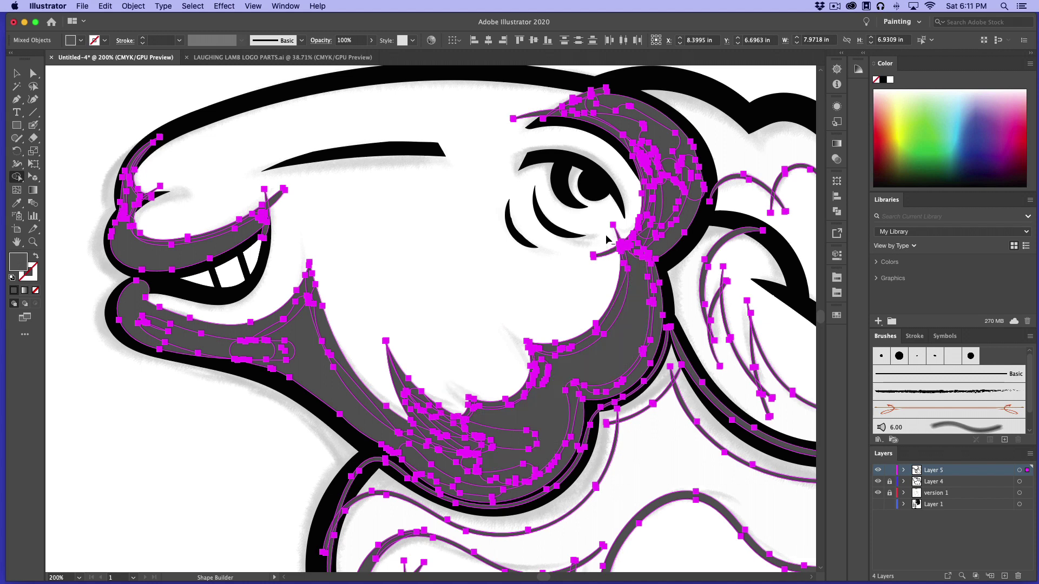
Trim the overhanging shadow tips below and above the eye, at the mouth corner and beside the nostril
{"action": "left_click", "coordinate": [623, 232]}
{"action": "key", "text": "super+z"}
{"action": "left_click", "coordinate": [533, 115], "text": "alt"}
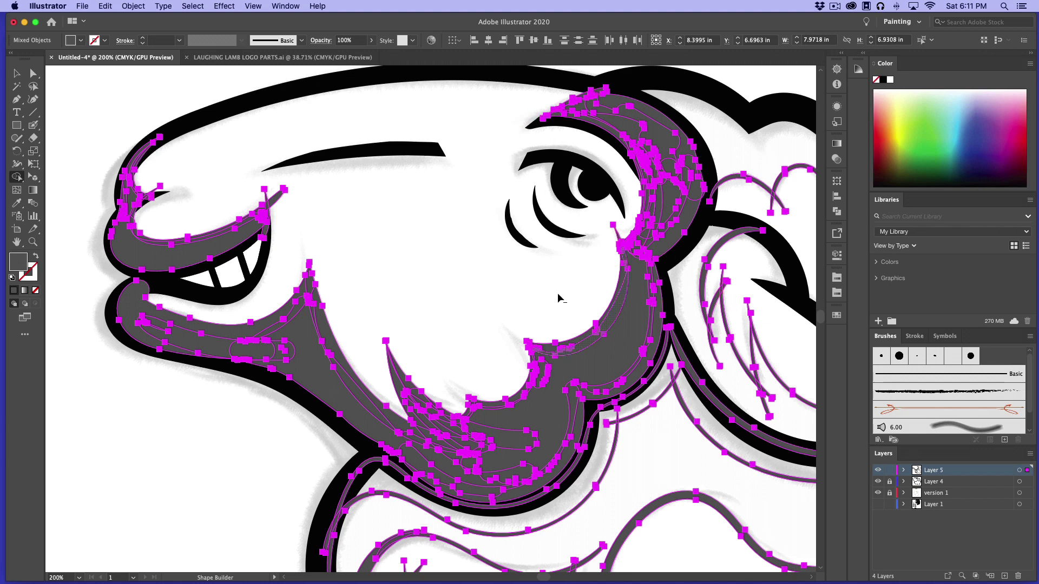
{"action": "left_click", "coordinate": [275, 191], "text": "alt"}
{"action": "left_click", "coordinate": [262, 197], "text": "alt"}
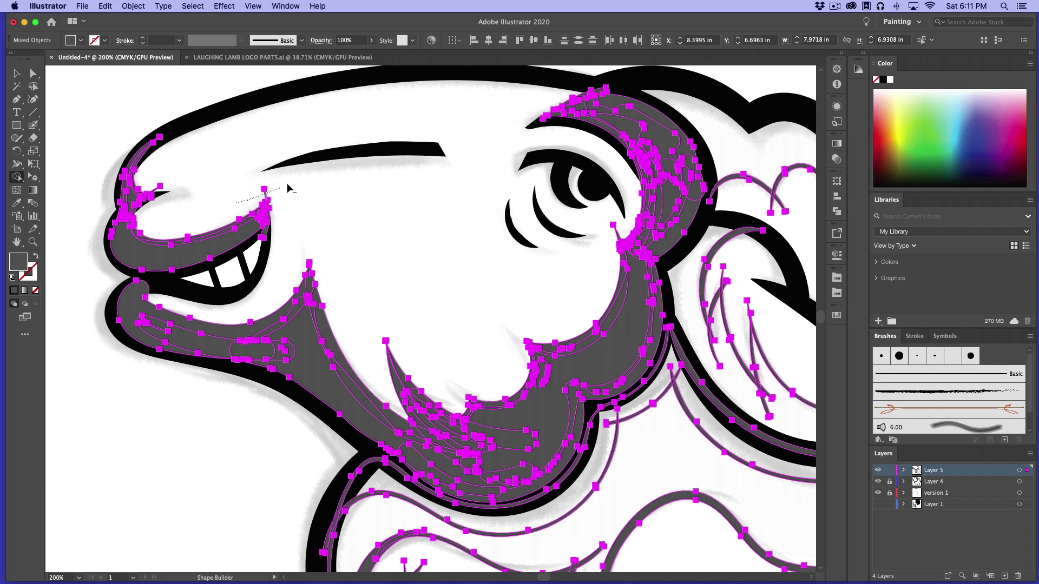
{"action": "left_click", "coordinate": [156, 187], "text": "alt"}
Merge the overlapping shadow pieces along the jaw and lower cheek into one solid shape with Shape Builder
{"action": "mouse_move", "coordinate": [563, 116]}
{"action": "left_mouse_down"}
{"action": "mouse_move", "coordinate": [605, 99]}
{"action": "mouse_move", "coordinate": [630, 106]}
{"action": "mouse_move", "coordinate": [625, 133]}
{"action": "mouse_move", "coordinate": [666, 163]}
{"action": "mouse_move", "coordinate": [684, 196]}
{"action": "mouse_move", "coordinate": [635, 281]}
{"action": "mouse_move", "coordinate": [647, 345]}
{"action": "mouse_move", "coordinate": [620, 373]}
{"action": "mouse_move", "coordinate": [590, 336]}
{"action": "mouse_move", "coordinate": [551, 351]}
{"action": "mouse_move", "coordinate": [524, 400]}
{"action": "mouse_move", "coordinate": [481, 415]}
{"action": "mouse_move", "coordinate": [512, 451]}
{"action": "mouse_move", "coordinate": [496, 481]}
{"action": "mouse_move", "coordinate": [453, 454]}
{"action": "mouse_move", "coordinate": [400, 380]}
{"action": "mouse_move", "coordinate": [418, 460]}
{"action": "mouse_move", "coordinate": [313, 309]}
{"action": "mouse_move", "coordinate": [233, 348]}
{"action": "mouse_move", "coordinate": [263, 351]}
{"action": "mouse_move", "coordinate": [147, 328]}
{"action": "left_mouse_up"}
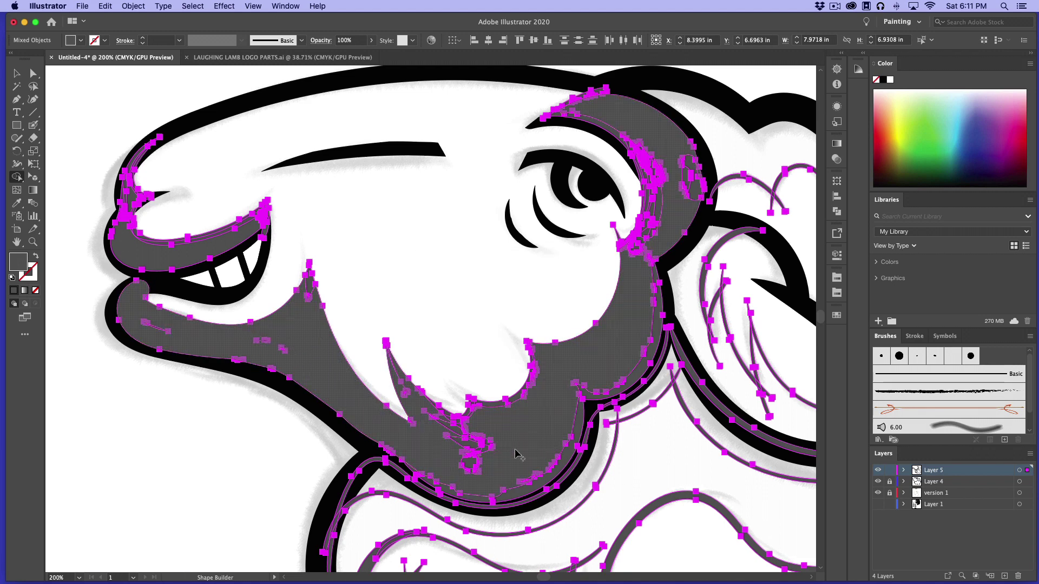
{"action": "left_click", "coordinate": [449, 419]}
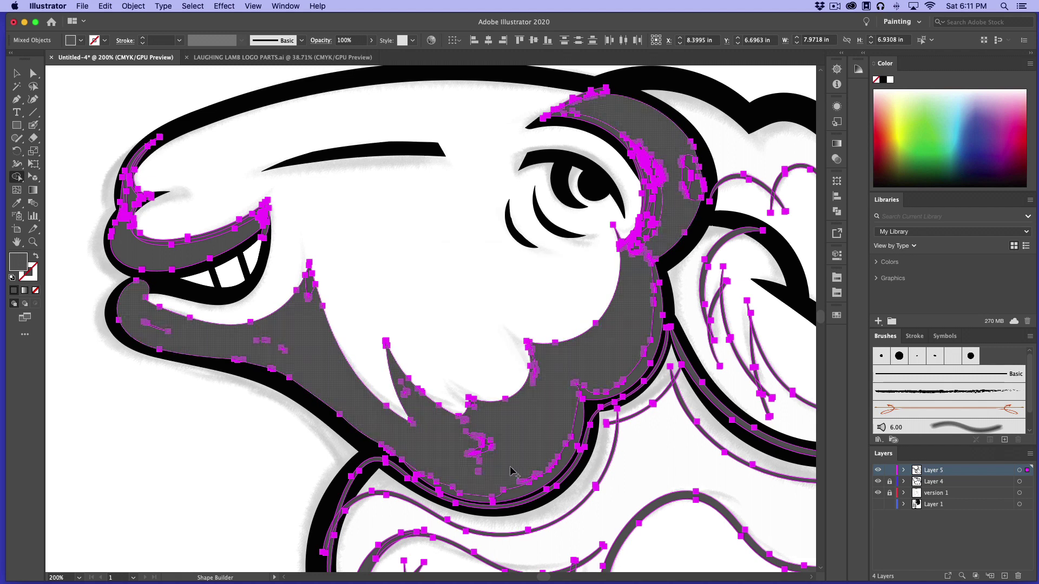
{"action": "left_click_drag", "start_coordinate": [508, 471], "coordinate": [518, 493]}
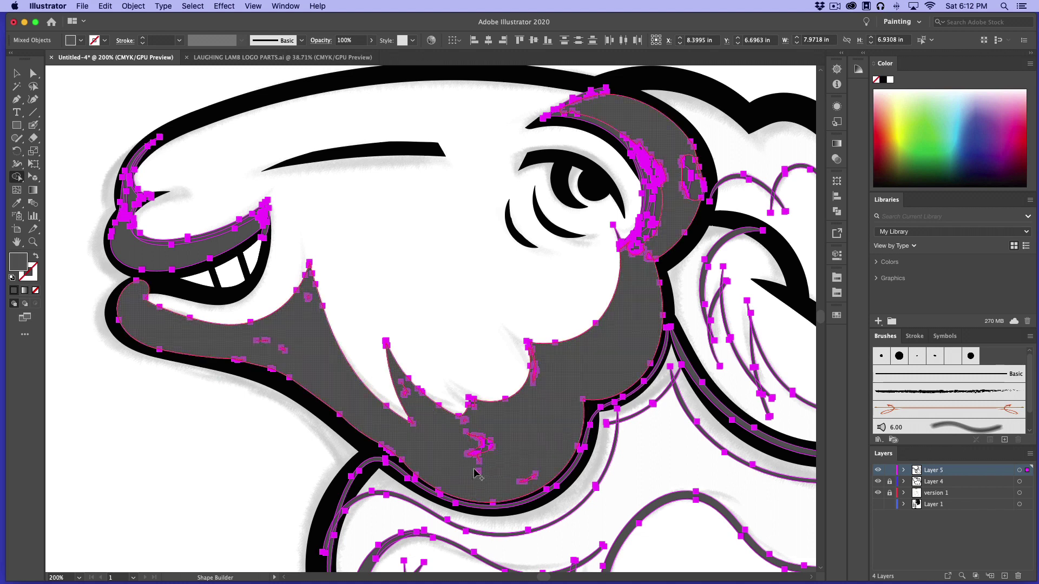
{"action": "left_click", "coordinate": [482, 425]}
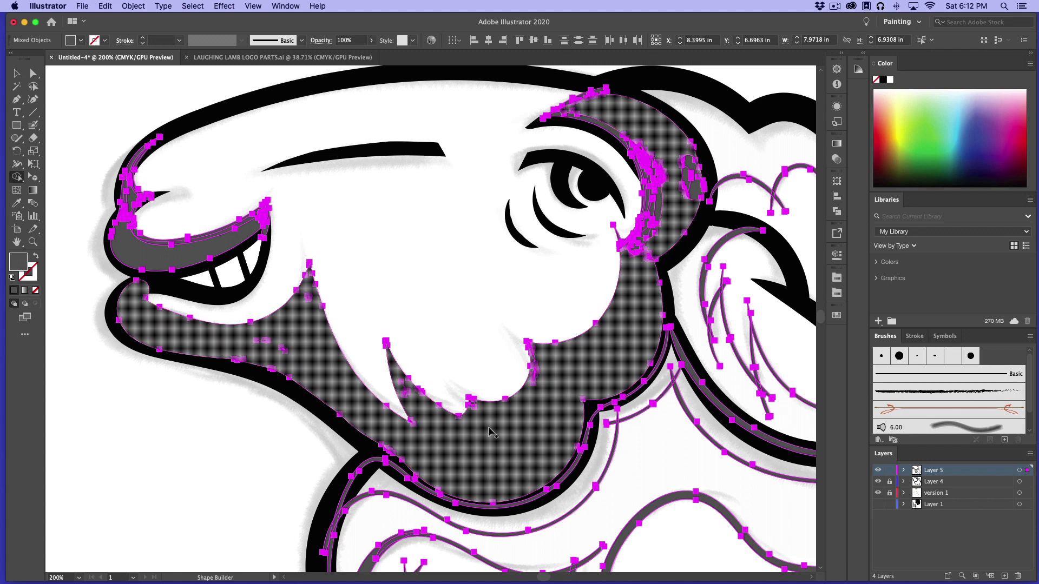
{"action": "left_click_drag", "start_coordinate": [288, 354], "coordinate": [254, 347]}
{"action": "left_click_drag", "start_coordinate": [530, 411], "coordinate": [538, 373]}
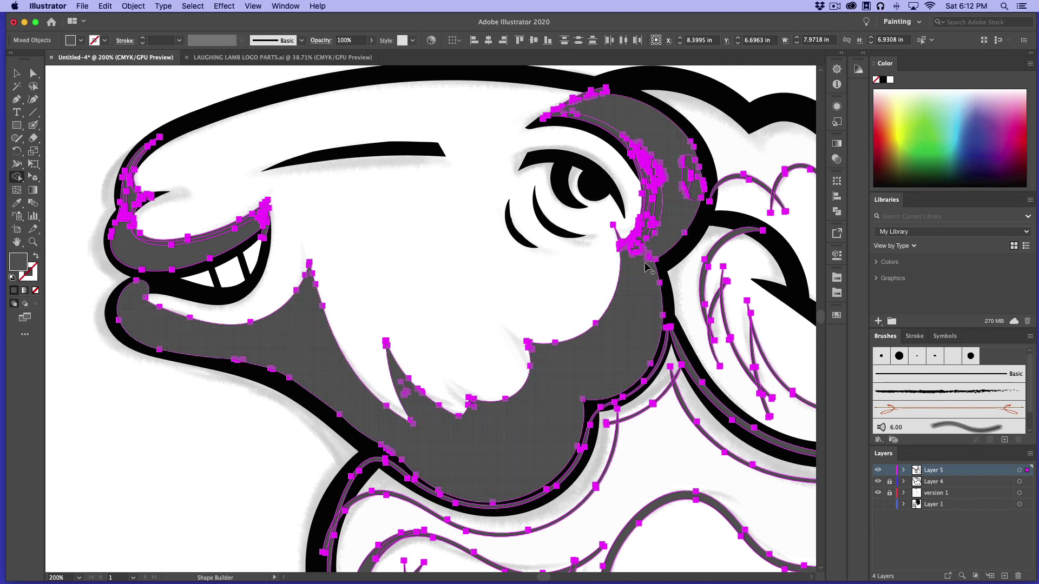
Merge the remaining shadow fragments behind and around the eye into the cheek shadow
{"action": "mouse_move", "coordinate": [647, 297]}
{"action": "left_mouse_down"}
{"action": "mouse_move", "coordinate": [649, 255]}
{"action": "mouse_move", "coordinate": [628, 245]}
{"action": "mouse_move", "coordinate": [644, 215]}
{"action": "mouse_move", "coordinate": [660, 213]}
{"action": "mouse_move", "coordinate": [656, 168]}
{"action": "mouse_move", "coordinate": [607, 128]}
{"action": "left_mouse_up"}
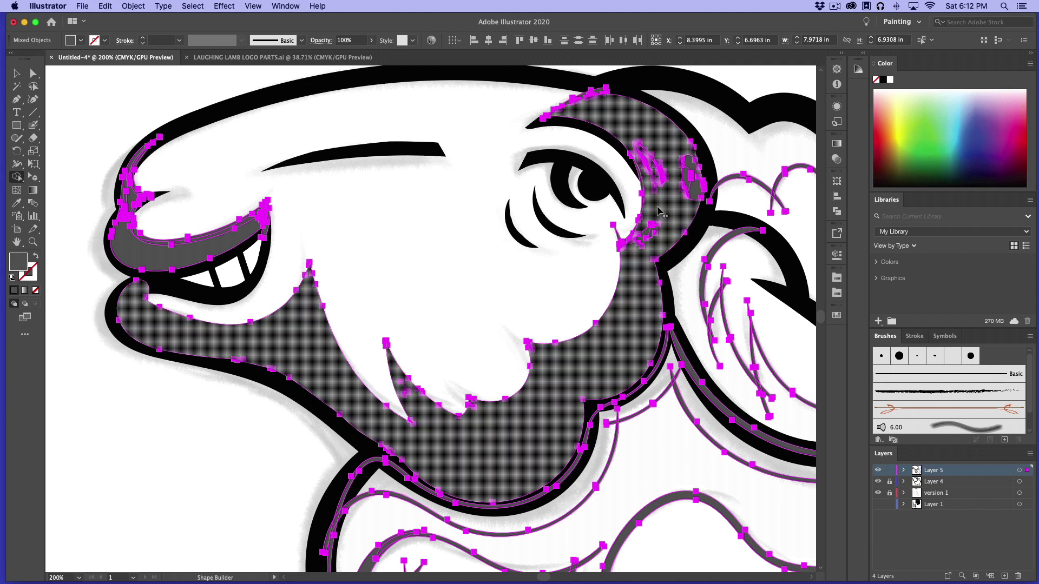
{"action": "left_click_drag", "start_coordinate": [659, 211], "coordinate": [644, 144]}
{"action": "mouse_move", "coordinate": [666, 186]}
{"action": "left_mouse_down"}
{"action": "mouse_move", "coordinate": [663, 214]}
{"action": "mouse_move", "coordinate": [661, 170]}
{"action": "mouse_move", "coordinate": [632, 142]}
{"action": "mouse_move", "coordinate": [667, 173]}
{"action": "mouse_move", "coordinate": [688, 215]}
{"action": "mouse_move", "coordinate": [660, 179]}
{"action": "mouse_move", "coordinate": [662, 144]}
{"action": "mouse_move", "coordinate": [647, 177]}
{"action": "mouse_move", "coordinate": [632, 135]}
{"action": "mouse_move", "coordinate": [648, 173]}
{"action": "left_mouse_up"}
{"action": "mouse_move", "coordinate": [634, 134]}
{"action": "left_mouse_down"}
{"action": "mouse_move", "coordinate": [649, 151]}
{"action": "mouse_move", "coordinate": [649, 177]}
{"action": "mouse_move", "coordinate": [651, 151]}
{"action": "mouse_move", "coordinate": [651, 180]}
{"action": "mouse_move", "coordinate": [643, 158]}
{"action": "left_mouse_up"}
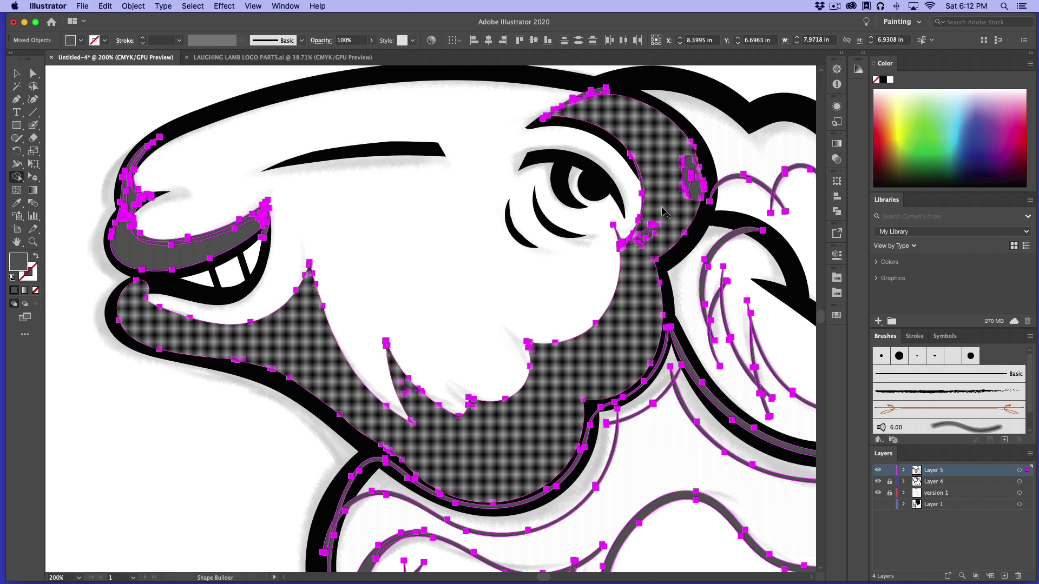
{"action": "mouse_move", "coordinate": [631, 269]}
{"action": "left_mouse_down"}
{"action": "mouse_move", "coordinate": [654, 228]}
{"action": "mouse_move", "coordinate": [638, 244]}
{"action": "left_mouse_up"}
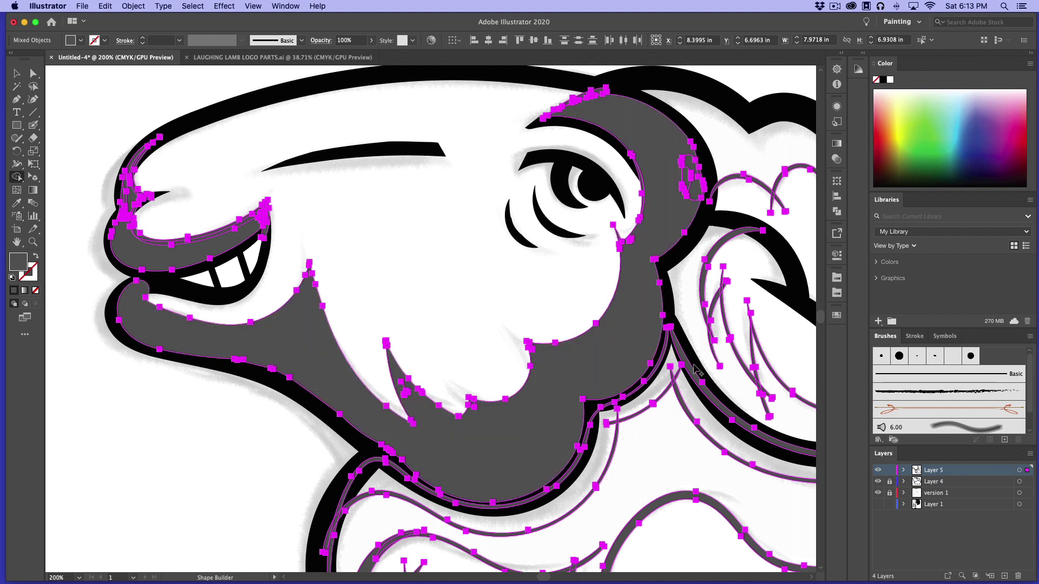
{"action": "mouse_move", "coordinate": [677, 220]}
{"action": "left_mouse_down"}
{"action": "mouse_move", "coordinate": [693, 198]}
{"action": "mouse_move", "coordinate": [686, 152]}
{"action": "mouse_move", "coordinate": [687, 187]}
{"action": "left_mouse_up"}
Merge the shadow pieces on the nose and upper lip, and select the combined muzzle shadow to check it
{"action": "left_click_drag", "start_coordinate": [130, 208], "coordinate": [142, 157]}
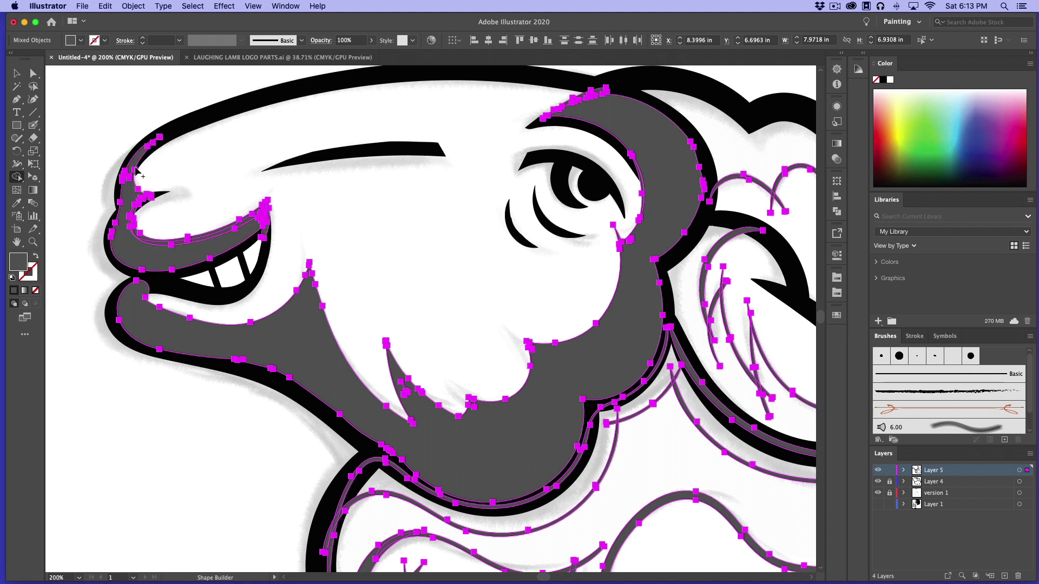
{"action": "mouse_move", "coordinate": [143, 243]}
{"action": "left_mouse_down"}
{"action": "mouse_move", "coordinate": [215, 242]}
{"action": "mouse_move", "coordinate": [258, 218]}
{"action": "mouse_move", "coordinate": [253, 228]}
{"action": "left_mouse_up"}
{"action": "key", "text": "v"}
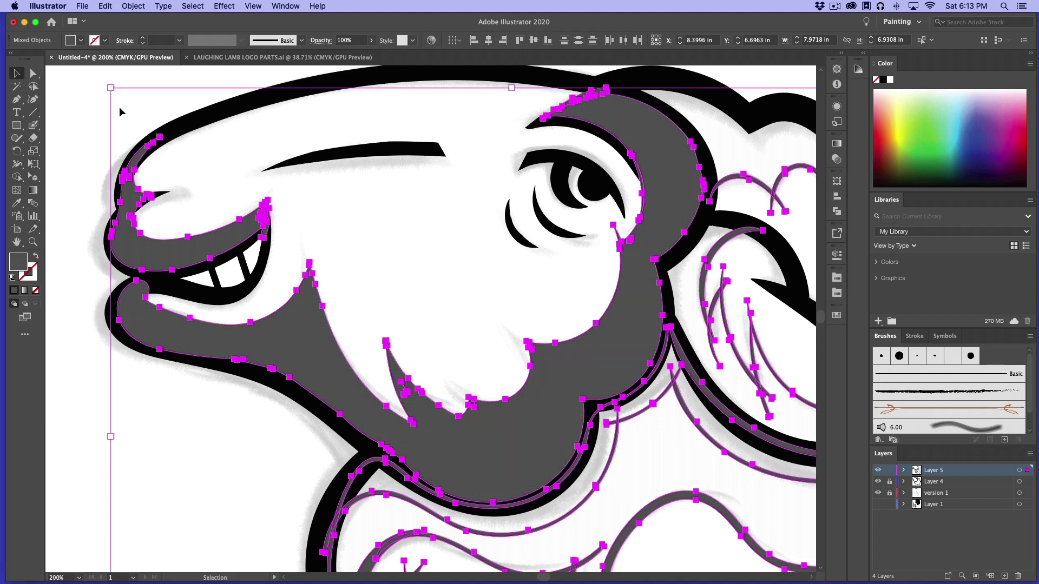
{"action": "left_click", "coordinate": [119, 106]}
{"action": "left_click", "coordinate": [128, 157]}
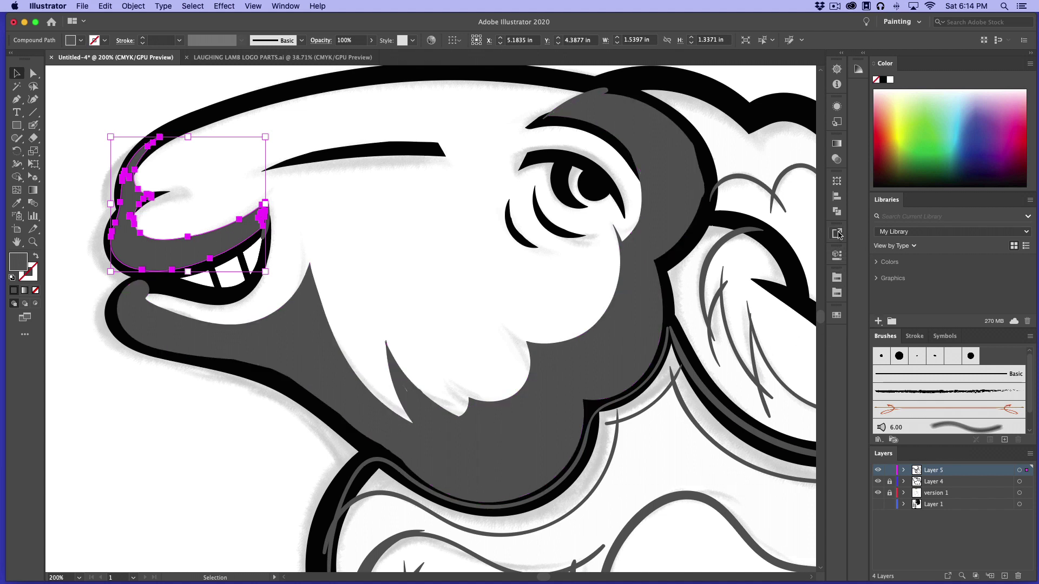
{"action": "left_click", "coordinate": [838, 212]}
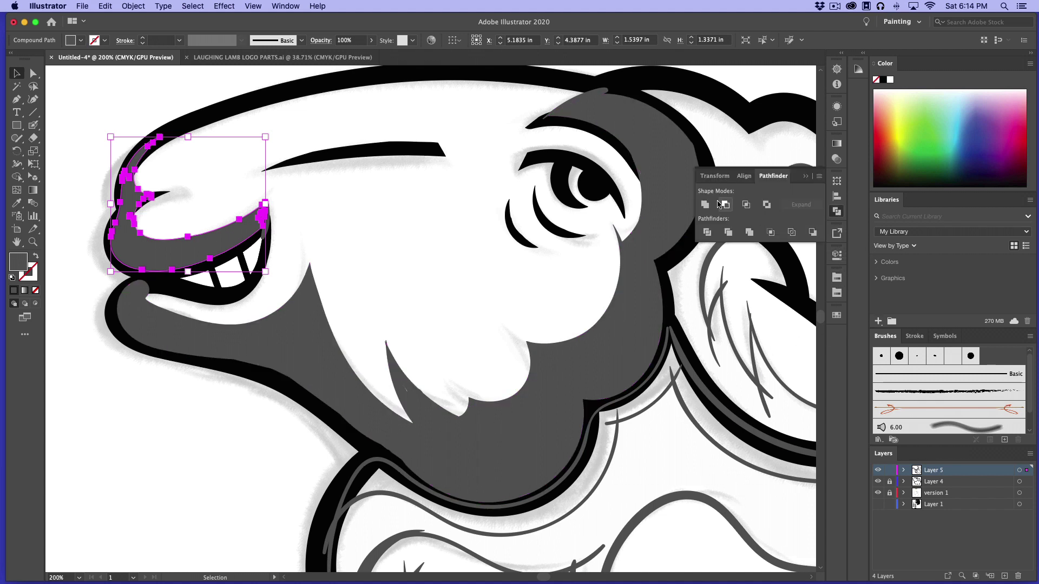
{"action": "left_click", "coordinate": [257, 344]}
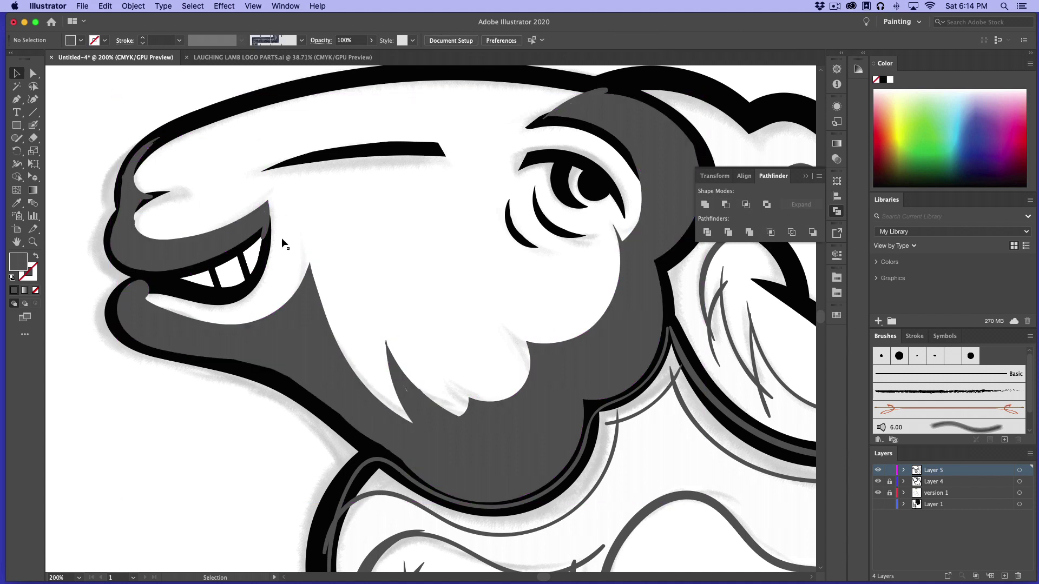
Apply a Pathfinder operation to the muzzle, face and mouth-corner shadows together, and remove the resulting group from the canvas
{"action": "left_click", "coordinate": [220, 248], "text": "shift"}
{"action": "left_click", "coordinate": [219, 248], "text": "shift"}
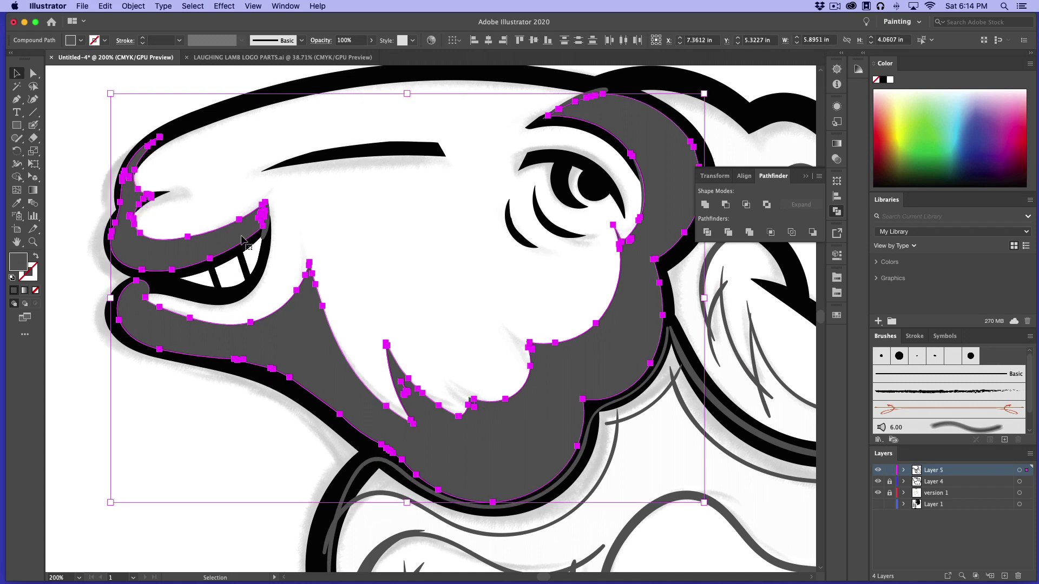
{"action": "key", "text": "Delete"}
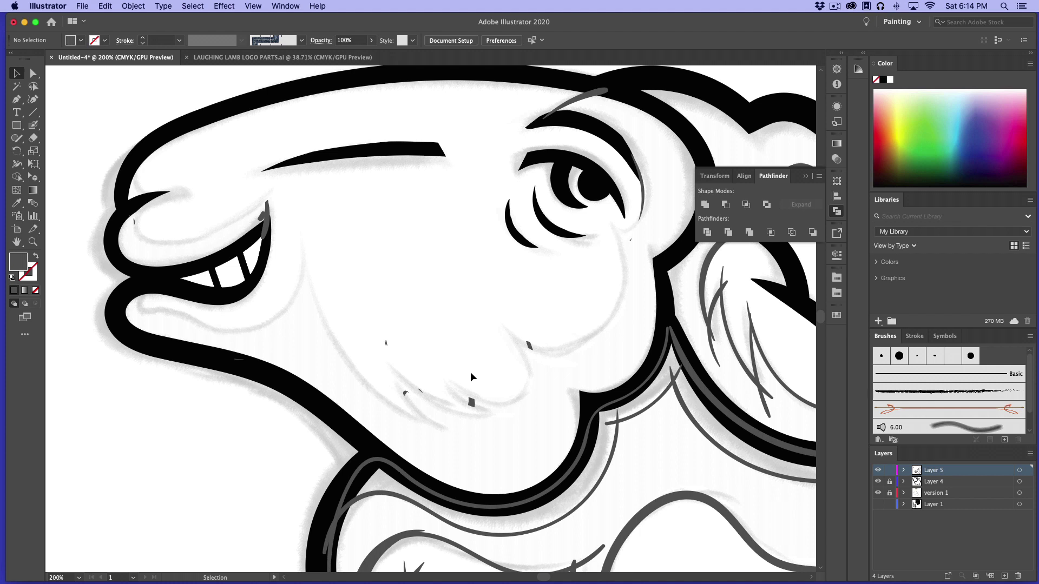
{"action": "key", "text": "super+z"}
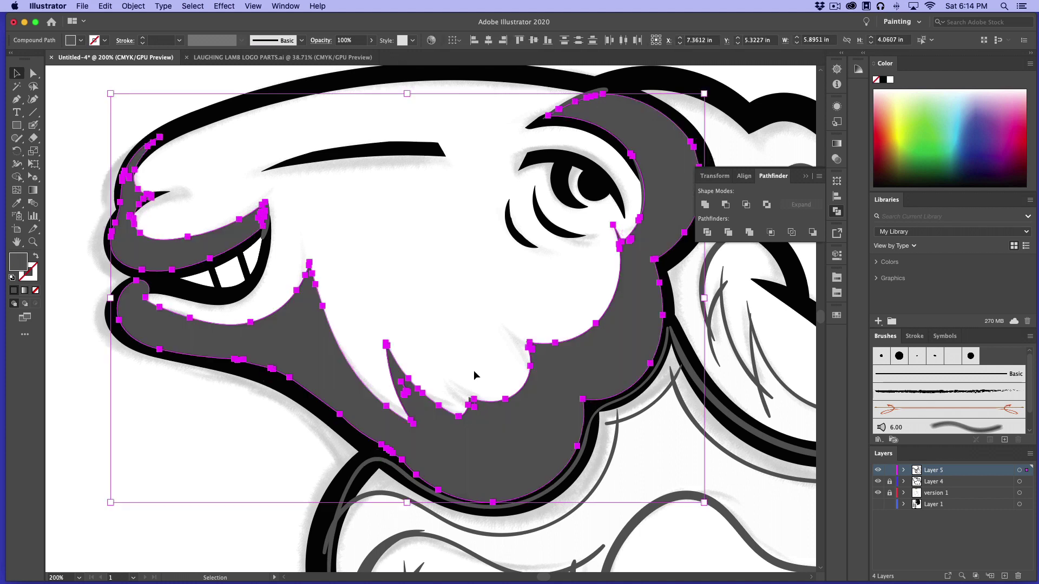
{"action": "left_click", "coordinate": [272, 228], "text": "shift"}
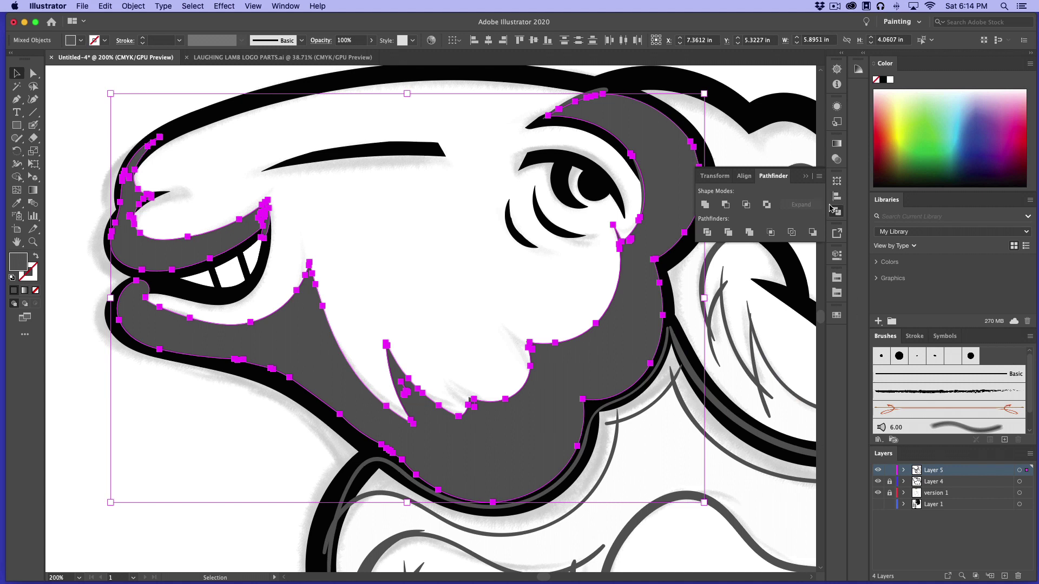
{"action": "left_click", "coordinate": [721, 227]}
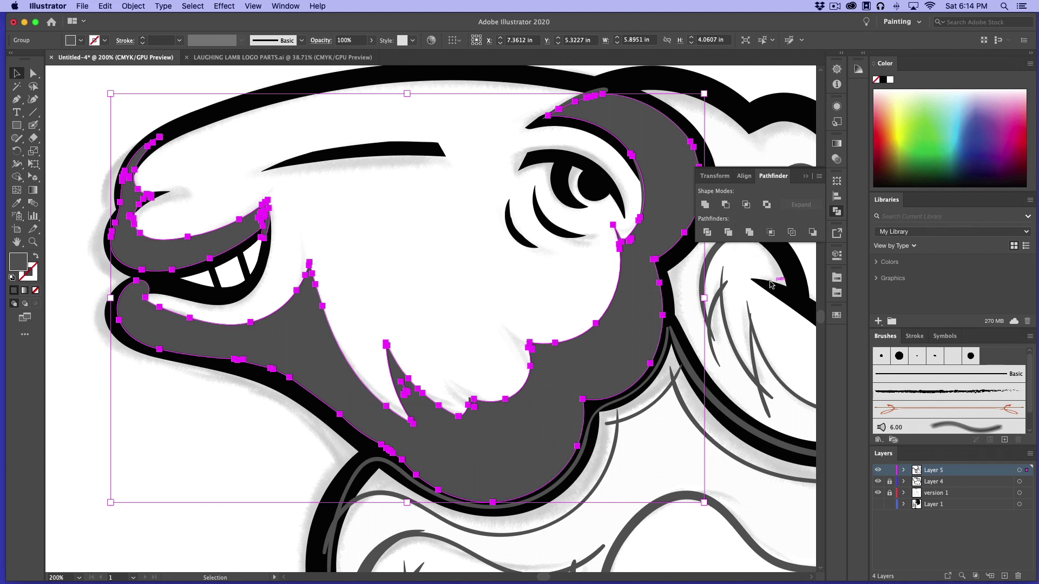
{"action": "key", "text": "Delete"}
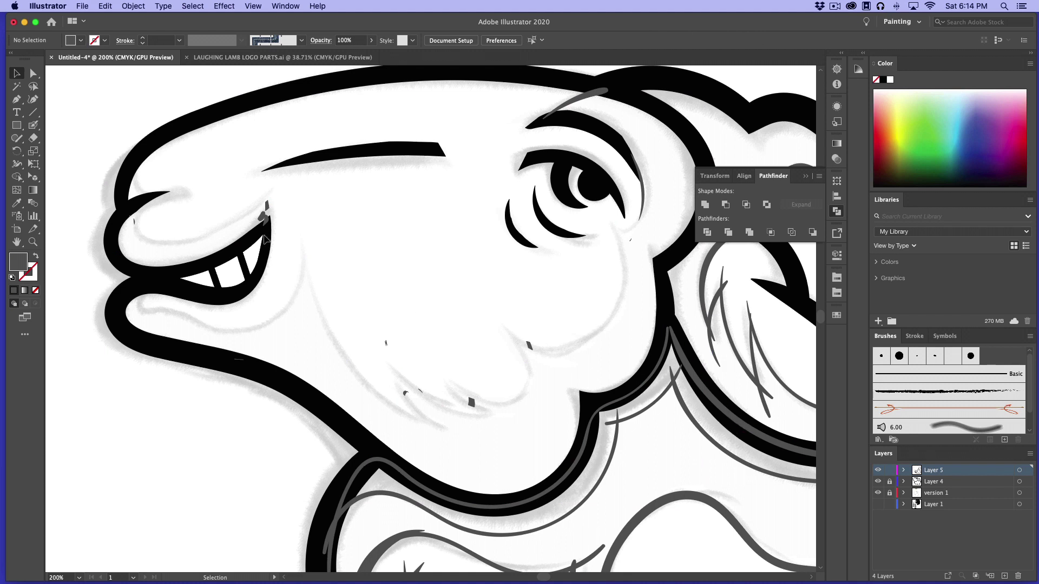
Delete the leftover shadow fragments at the mouth corner, on the nose and along the lower cheek tufts
{"action": "key", "text": "a"}
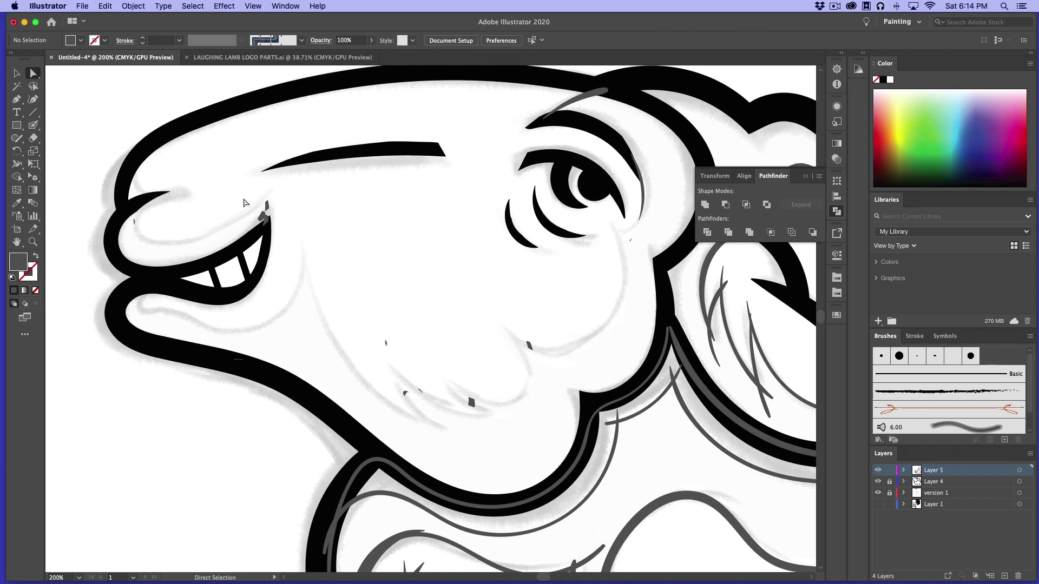
{"action": "left_click_drag", "start_coordinate": [243, 199], "coordinate": [280, 226]}
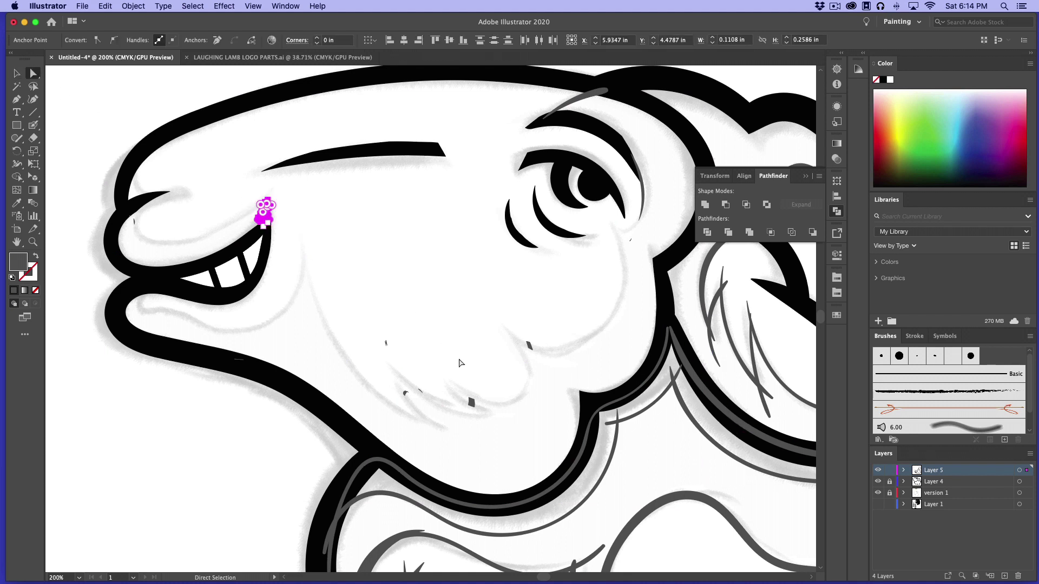
{"action": "key", "text": "super+alt+bracketright"}
{"action": "key", "text": "super+alt+bracketright"}
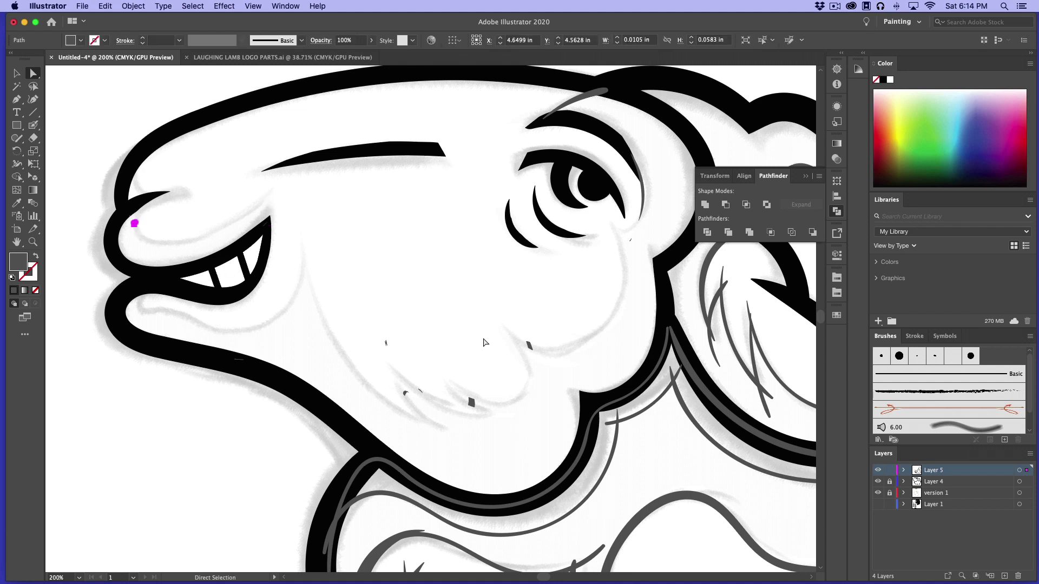
{"action": "left_click_drag", "start_coordinate": [362, 306], "coordinate": [498, 442]}
{"action": "key", "text": "Delete"}
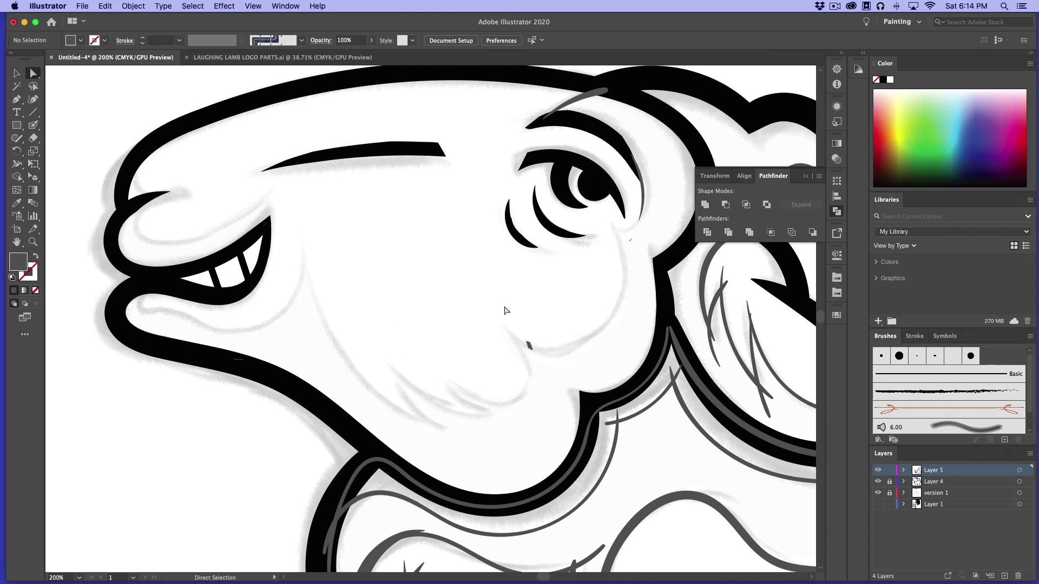
Delete the leftover shadow fragments on the cheek, below the outer eye corner and along the curve behind the eye
{"action": "left_click_drag", "start_coordinate": [506, 310], "coordinate": [541, 353]}
{"action": "key", "text": "Delete"}
{"action": "left_click_drag", "start_coordinate": [623, 232], "coordinate": [645, 263]}
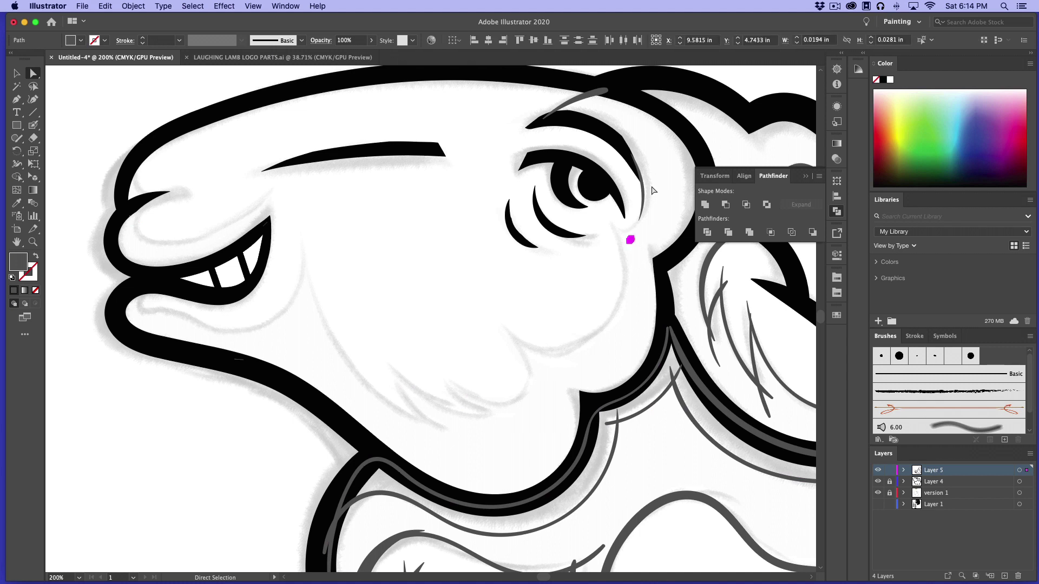
{"action": "key", "text": "Delete"}
{"action": "left_click_drag", "start_coordinate": [656, 221], "coordinate": [627, 150]}
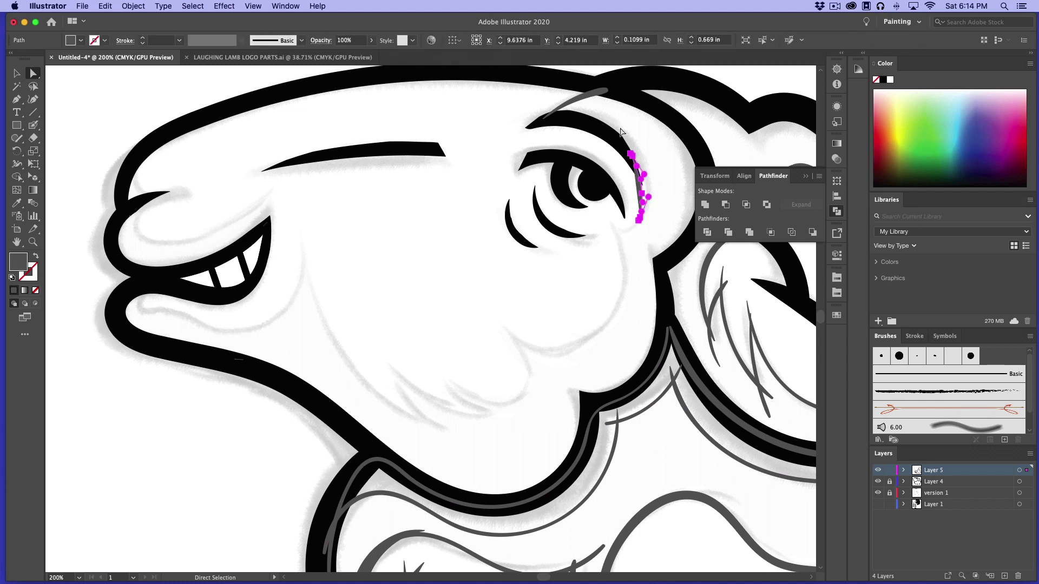
{"action": "key", "text": "Delete"}
Delete the leftover shadow slivers above the brow and beside the head outline
{"action": "mouse_move", "coordinate": [579, 92]}
{"action": "left_mouse_down"}
{"action": "mouse_move", "coordinate": [608, 102]}
{"action": "mouse_move", "coordinate": [557, 93]}
{"action": "mouse_move", "coordinate": [575, 111]}
{"action": "mouse_move", "coordinate": [584, 91]}
{"action": "left_mouse_up"}
{"action": "key", "text": "Delete"}
{"action": "key", "text": "Delete"}
{"action": "key", "text": "Delete"}
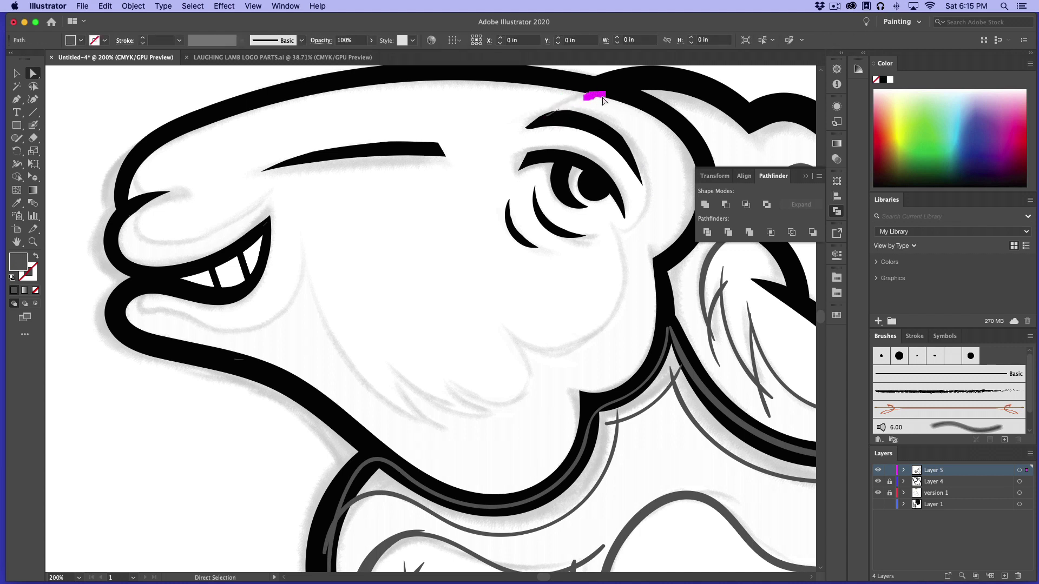
{"action": "key", "text": "Delete"}
{"action": "left_click", "coordinate": [551, 116]}
{"action": "key", "text": "Delete"}
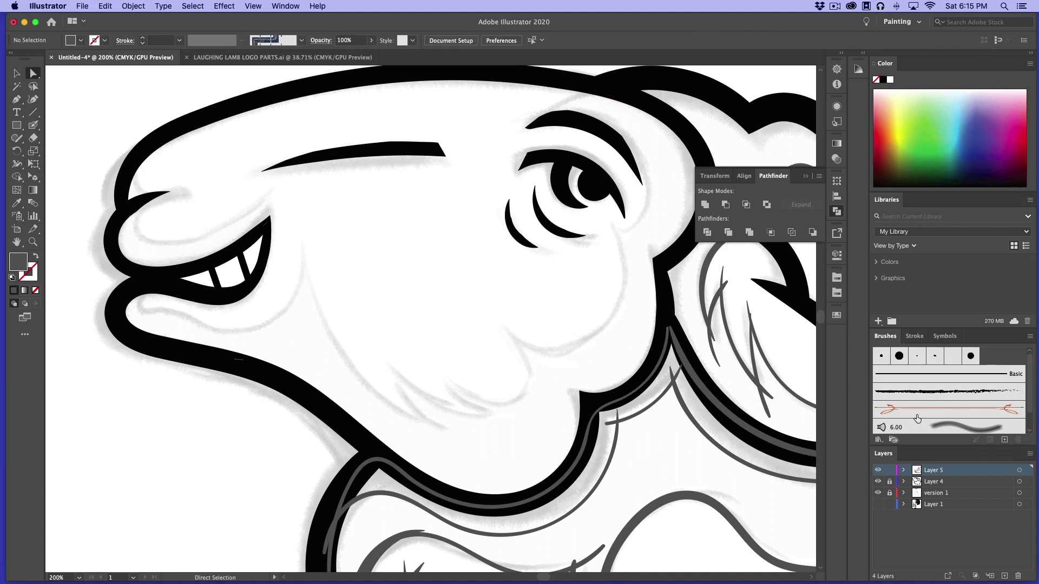
Create a new layer directly below Layer 4 and paste the merged face shadow in place on it
{"action": "left_click", "coordinate": [940, 485]}
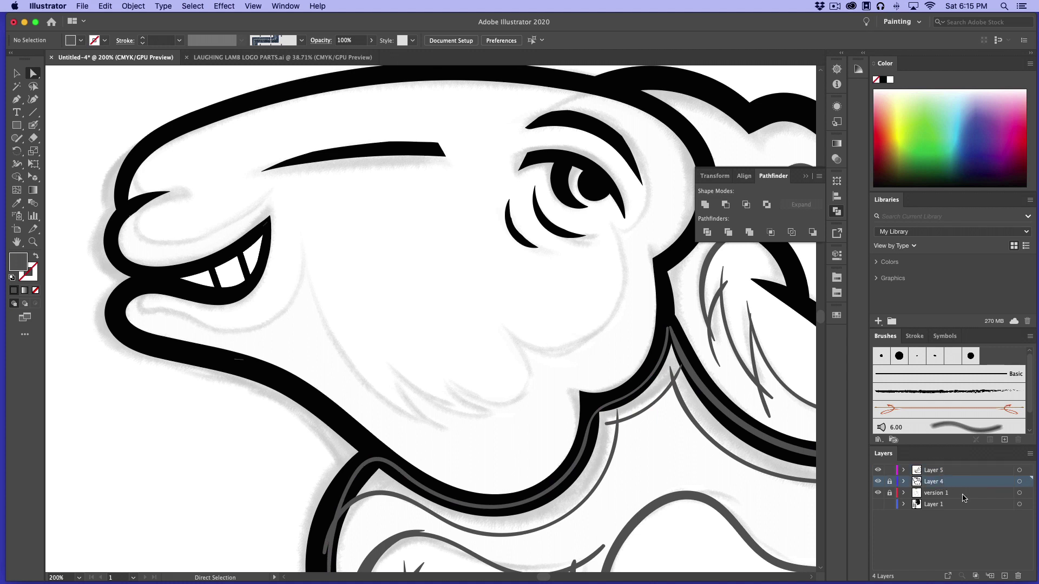
{"action": "left_click", "coordinate": [1003, 575]}
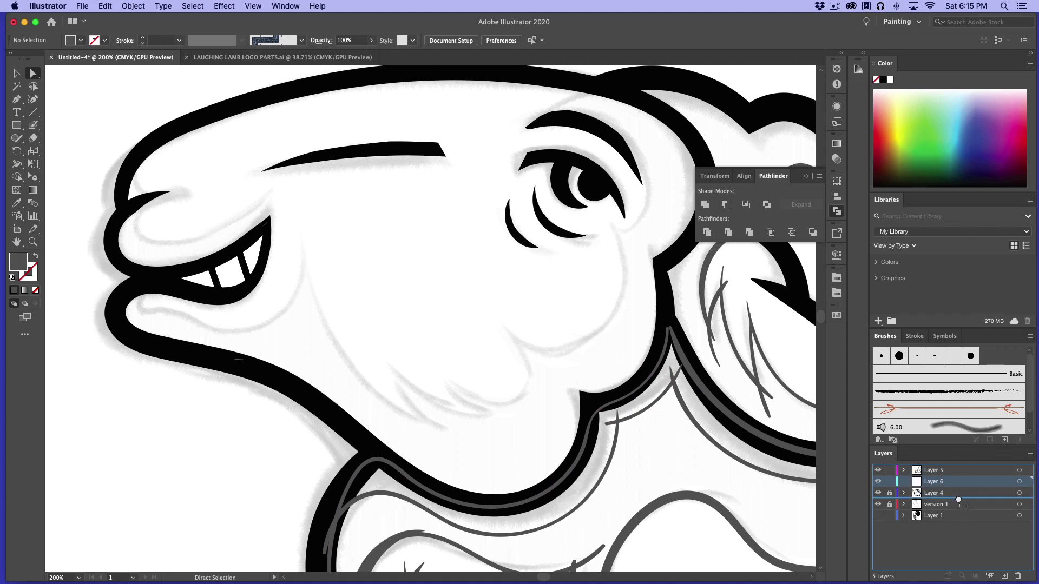
{"action": "left_click", "coordinate": [1019, 494]}
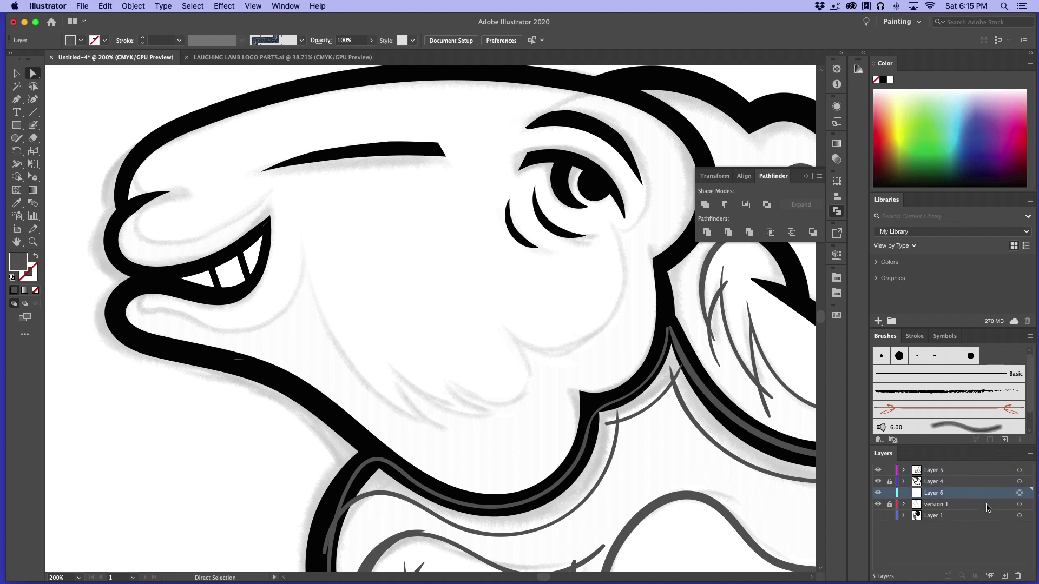
{"action": "key", "text": "super+f"}
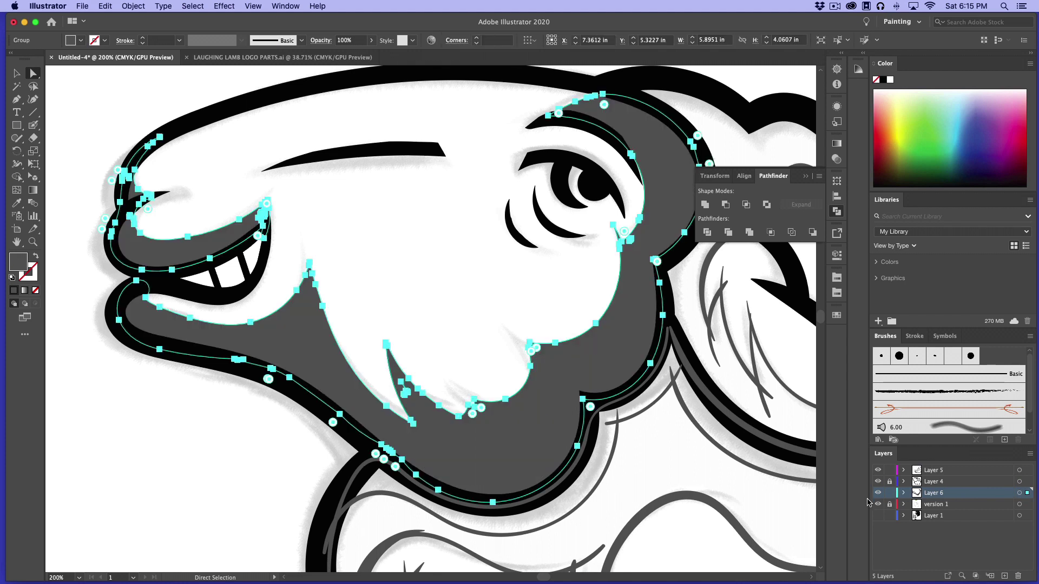
{"action": "left_click", "coordinate": [125, 111]}
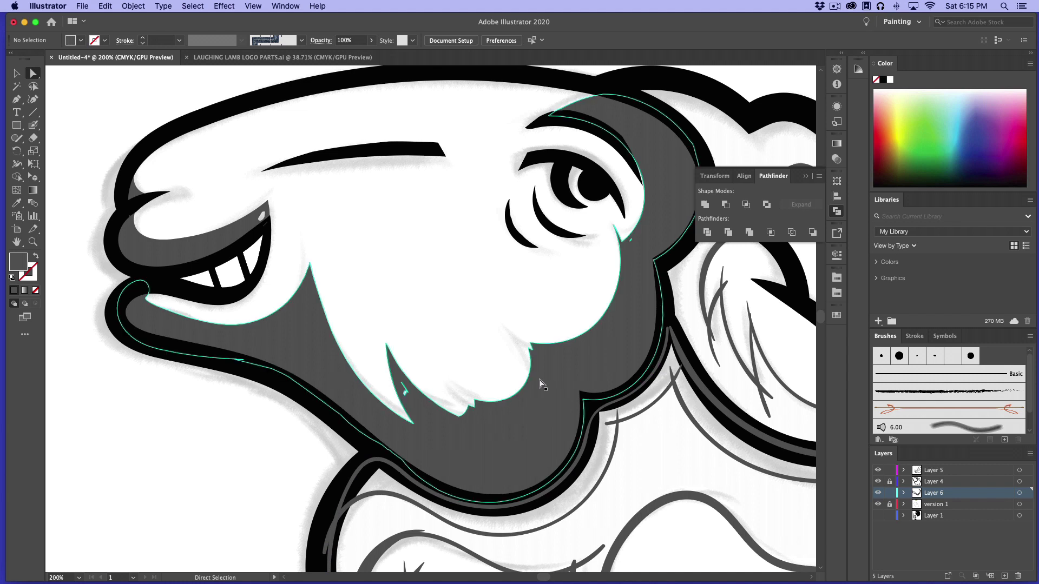
Fill the gaps in the muzzle and cheek shadows with the Blob Brush in gray, and shape the lower cheek tufts into clean points
{"action": "left_click", "coordinate": [33, 125]}
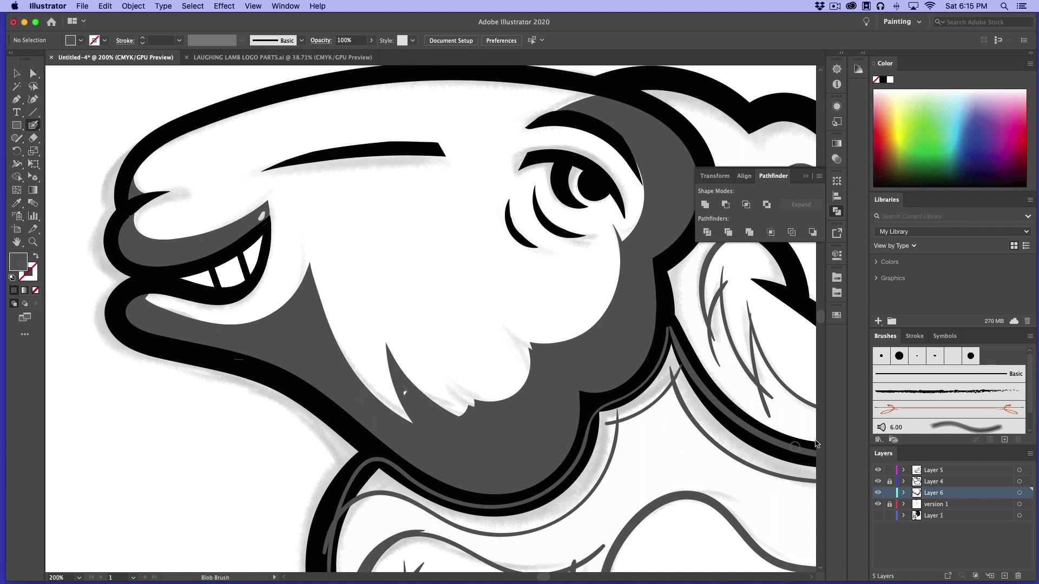
{"action": "key", "text": "shift+x"}
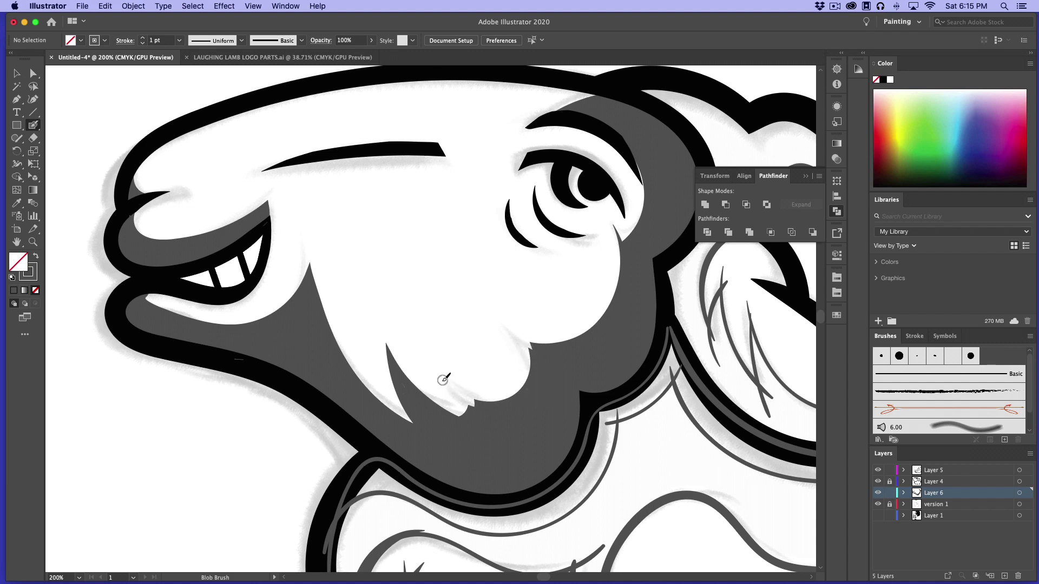
{"action": "mouse_move", "coordinate": [435, 370]}
{"action": "left_mouse_down"}
{"action": "mouse_move", "coordinate": [458, 391]}
{"action": "mouse_move", "coordinate": [509, 403]}
{"action": "left_mouse_up"}
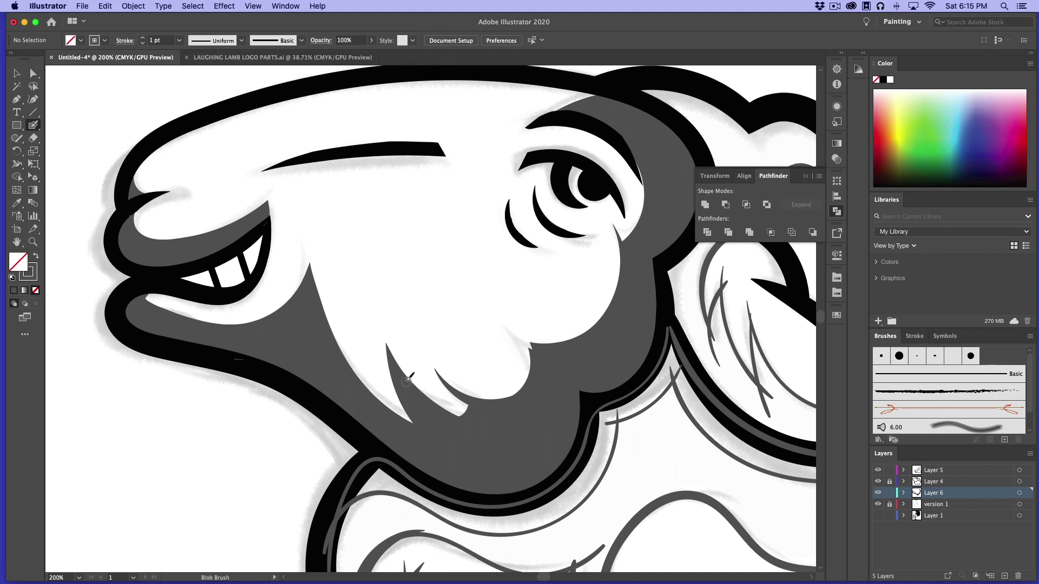
{"action": "mouse_move", "coordinate": [433, 401]}
{"action": "left_mouse_down"}
{"action": "mouse_move", "coordinate": [503, 408]}
{"action": "mouse_move", "coordinate": [413, 388]}
{"action": "mouse_move", "coordinate": [395, 358]}
{"action": "mouse_move", "coordinate": [420, 390]}
{"action": "mouse_move", "coordinate": [469, 407]}
{"action": "left_mouse_up"}
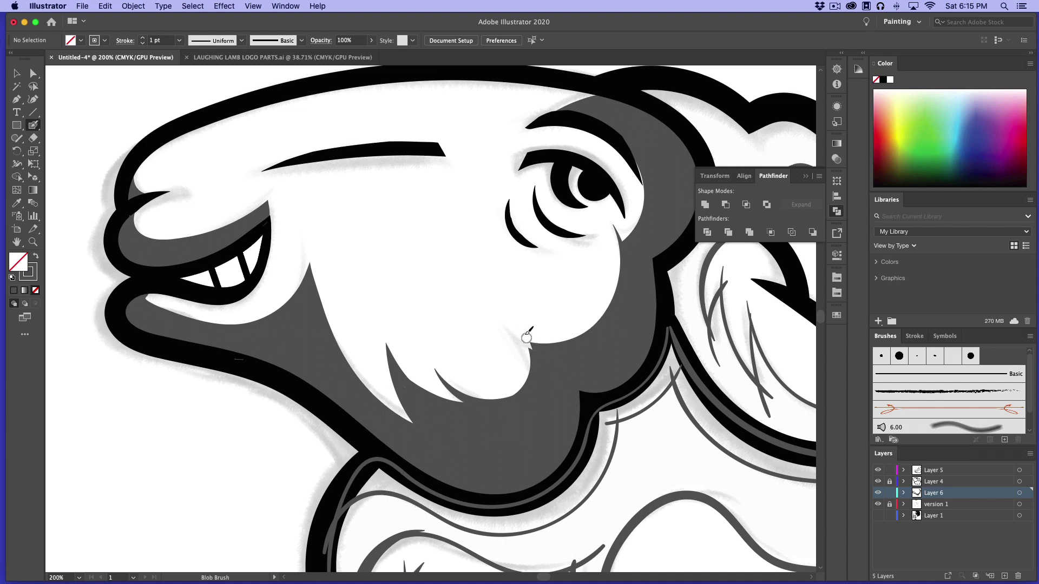
{"action": "left_click_drag", "start_coordinate": [520, 328], "coordinate": [538, 349]}
Erase along the upper edge of the chin shadow to smooth its curve from the lower lip to the cheek point
{"action": "left_click", "coordinate": [33, 137]}
{"action": "mouse_move", "coordinate": [151, 286]}
{"action": "left_mouse_down"}
{"action": "mouse_move", "coordinate": [152, 307]}
{"action": "mouse_move", "coordinate": [172, 317]}
{"action": "mouse_move", "coordinate": [241, 323]}
{"action": "mouse_move", "coordinate": [305, 259]}
{"action": "mouse_move", "coordinate": [313, 229]}
{"action": "left_mouse_up"}
{"action": "mouse_move", "coordinate": [154, 290]}
{"action": "left_mouse_down"}
{"action": "mouse_move", "coordinate": [225, 323]}
{"action": "mouse_move", "coordinate": [267, 313]}
{"action": "mouse_move", "coordinate": [310, 276]}
{"action": "mouse_move", "coordinate": [330, 237]}
{"action": "left_mouse_up"}
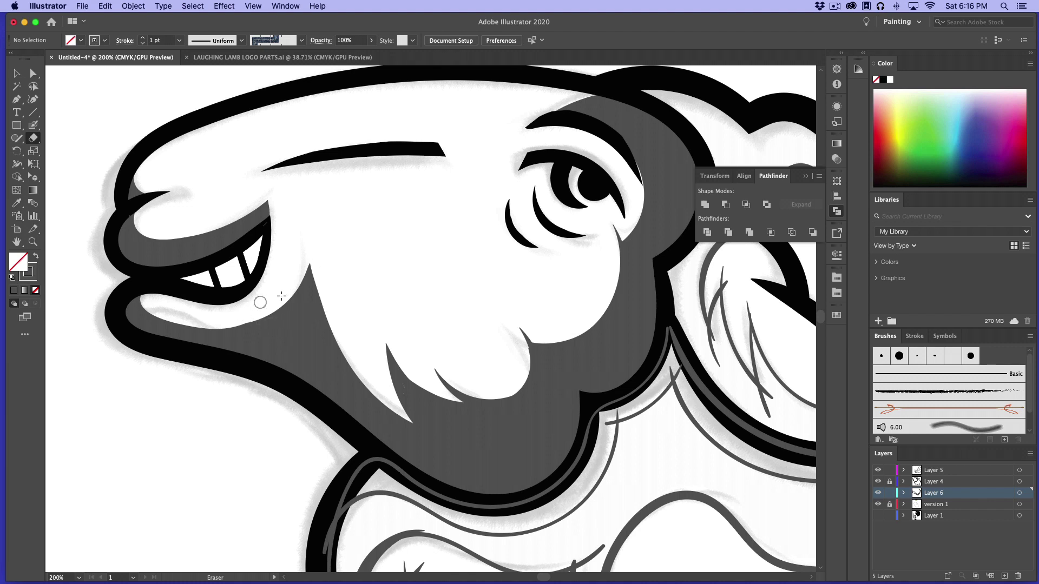
{"action": "left_click_drag", "start_coordinate": [154, 298], "coordinate": [146, 302]}
{"action": "mouse_move", "coordinate": [143, 306]}
{"action": "left_mouse_down"}
{"action": "mouse_move", "coordinate": [181, 325]}
{"action": "mouse_move", "coordinate": [224, 329]}
{"action": "mouse_move", "coordinate": [273, 311]}
{"action": "mouse_move", "coordinate": [320, 232]}
{"action": "left_mouse_up"}
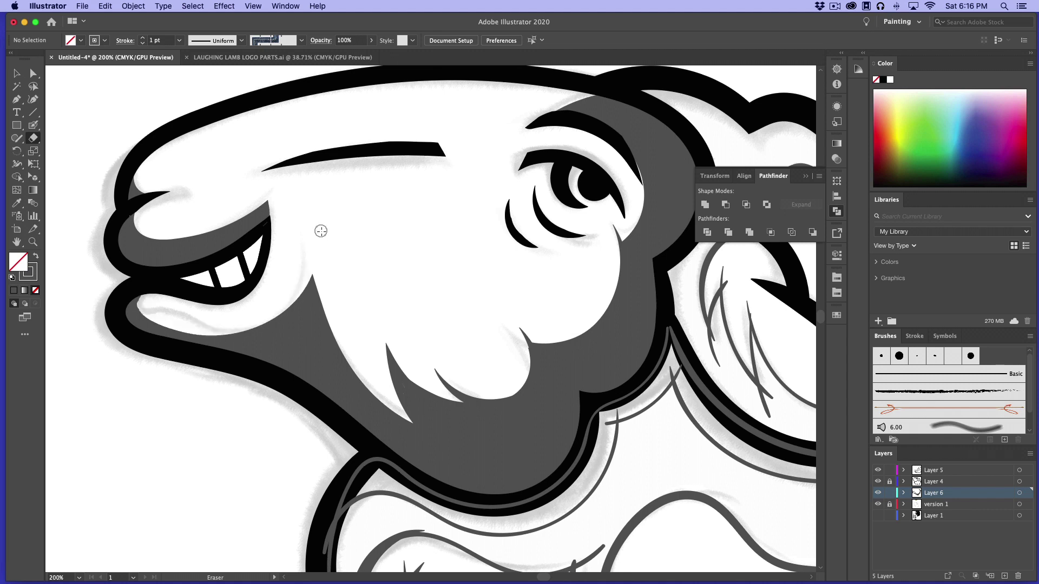
{"action": "left_click_drag", "start_coordinate": [153, 309], "coordinate": [150, 299]}
Undo the eraser stroke beside the eye and smooth the shadow edge behind the eye with the Blob Brush
{"action": "left_click_drag", "start_coordinate": [645, 153], "coordinate": [644, 171]}
{"action": "key", "text": "super+z"}
{"action": "left_click", "coordinate": [33, 125]}
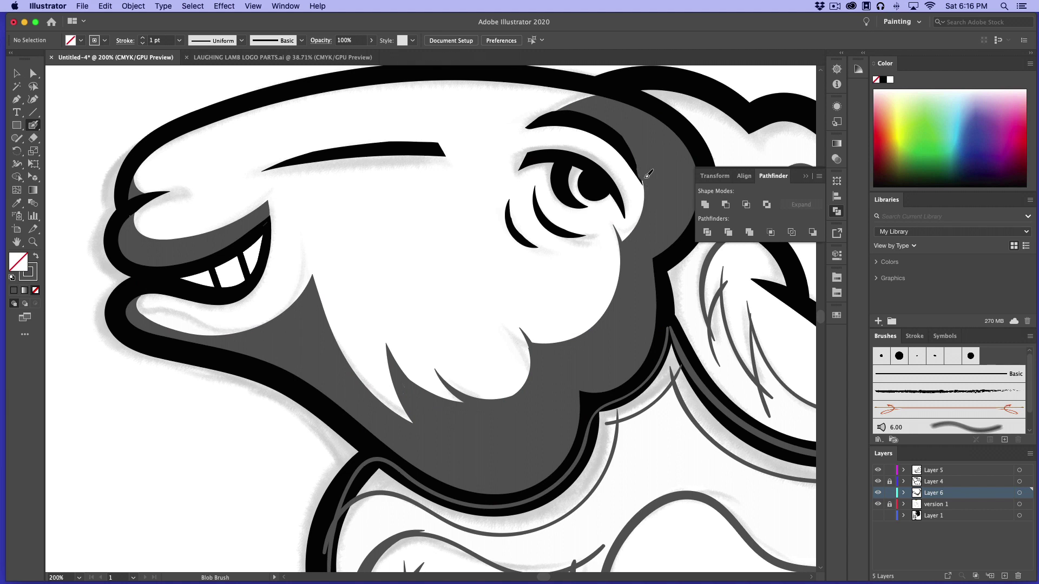
{"action": "left_click_drag", "start_coordinate": [648, 176], "coordinate": [648, 234]}
{"action": "left_click", "coordinate": [650, 130], "text": "super"}
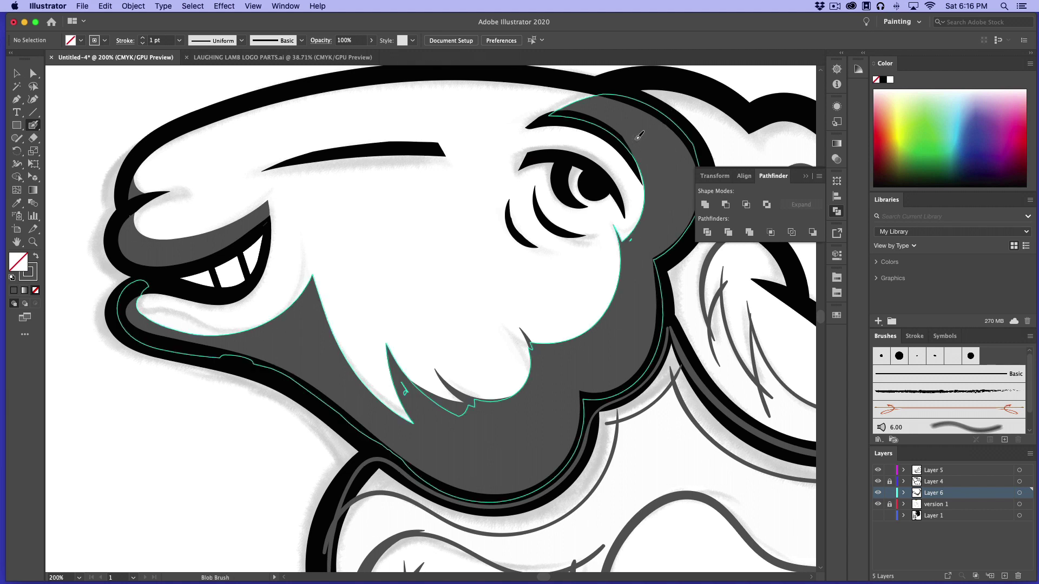
{"action": "left_click_drag", "start_coordinate": [647, 168], "coordinate": [649, 208]}
{"action": "left_click", "coordinate": [790, 386], "text": "super"}
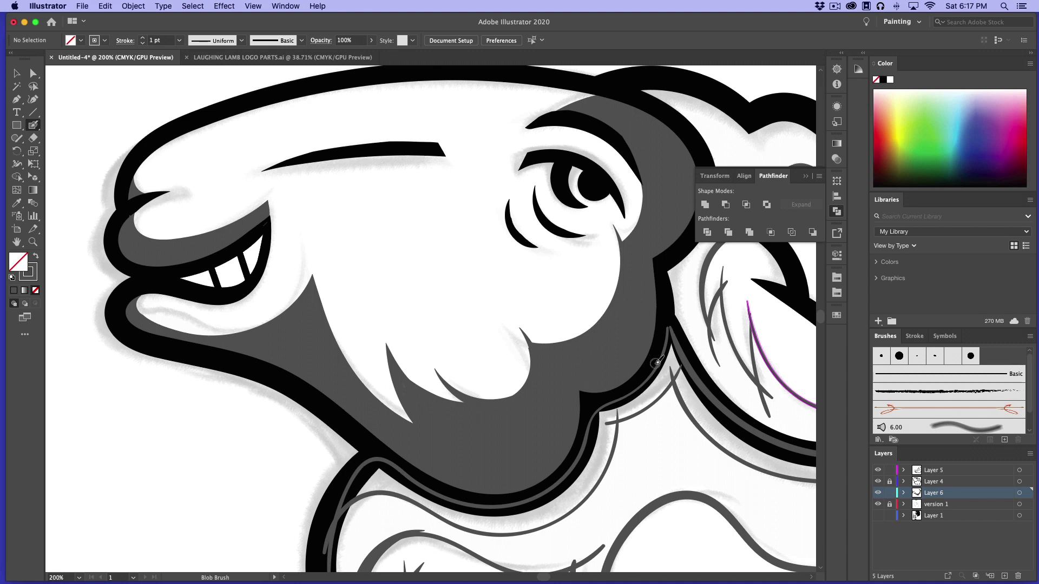
Move Layer 5 below Layer 6 so its shadow strokes sit behind the black line art
{"action": "scroll", "coordinate": [660, 367], "scroll_direction": "down", "scroll_amount": 4}
{"action": "scroll", "coordinate": [660, 368], "scroll_direction": "right", "scroll_amount": 10}
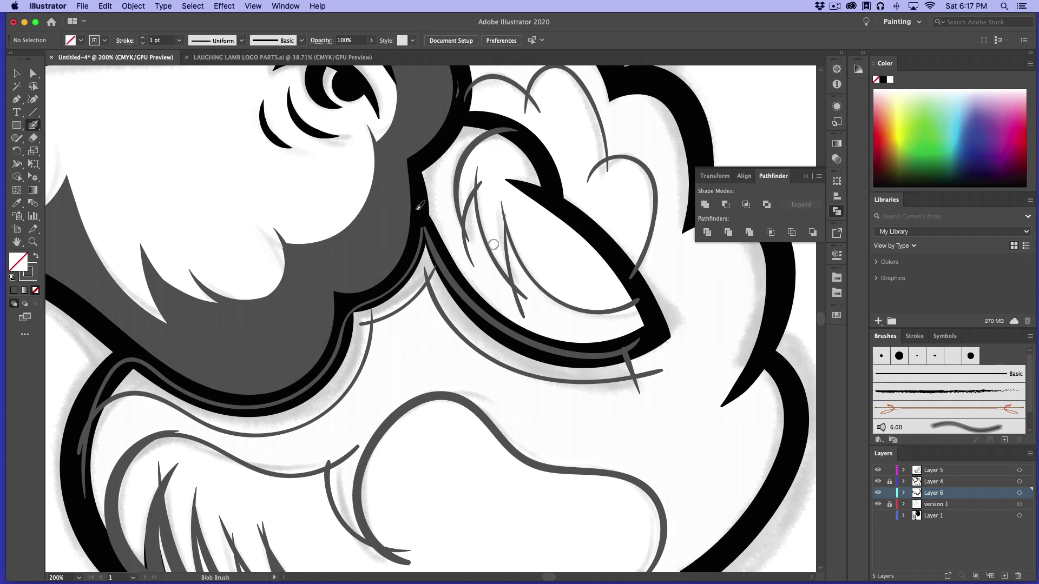
{"action": "left_click", "coordinate": [21, 73]}
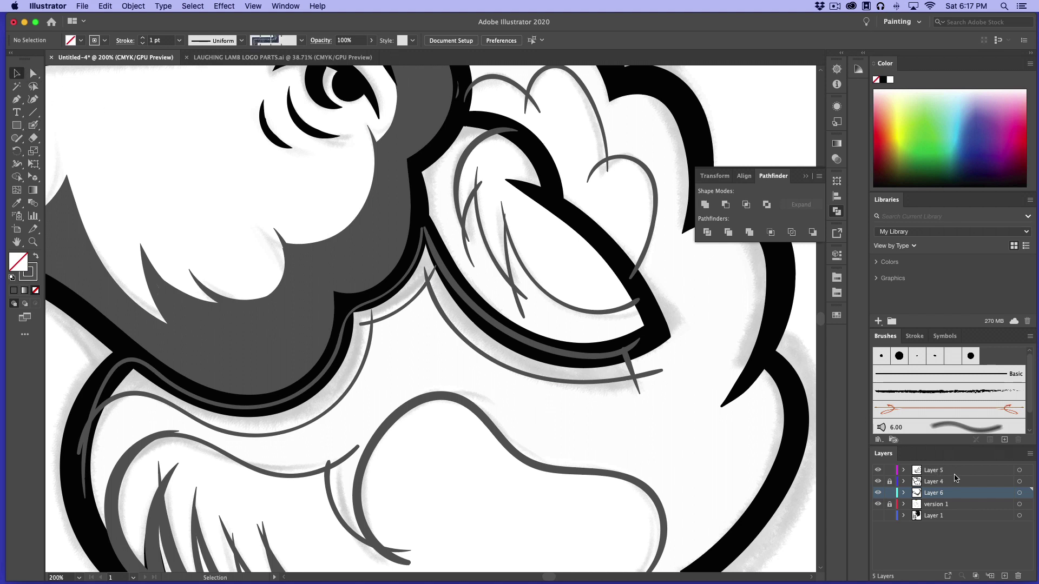
{"action": "left_click_drag", "start_coordinate": [955, 475], "coordinate": [970, 501]}
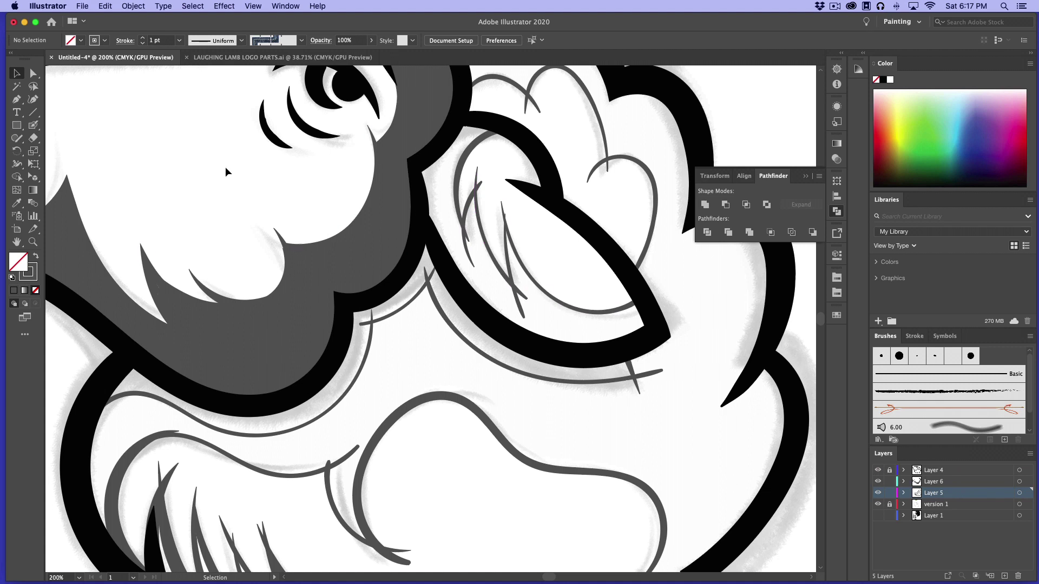
Paint the shadow inside the ear solid gray with the Blob Brush, keeping the pointed hair tufts along its inner edge
{"action": "left_click", "coordinate": [33, 125]}
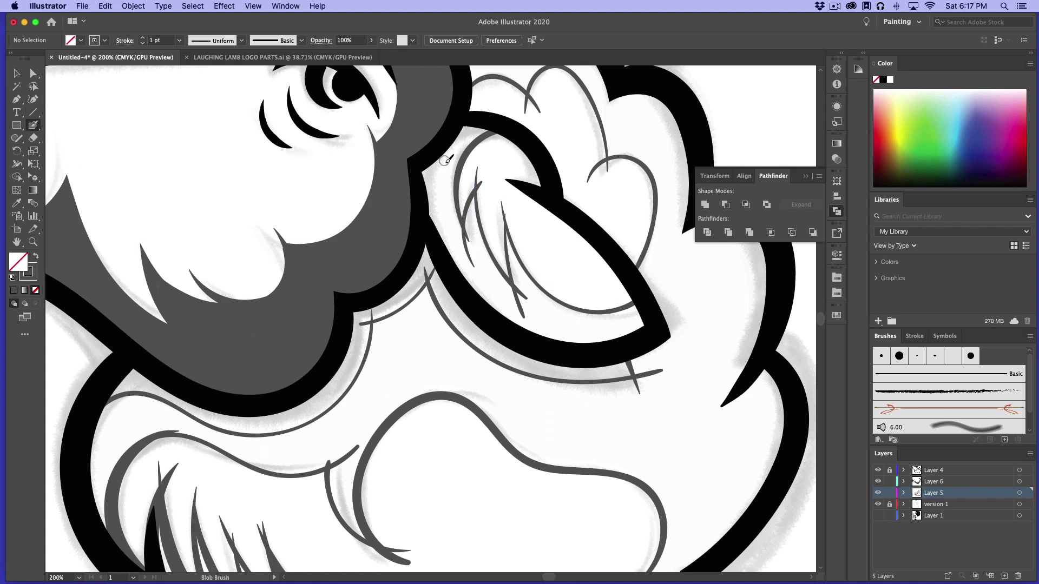
{"action": "mouse_move", "coordinate": [447, 160]}
{"action": "left_mouse_down"}
{"action": "mouse_move", "coordinate": [451, 239]}
{"action": "mouse_move", "coordinate": [451, 146]}
{"action": "mouse_move", "coordinate": [487, 126]}
{"action": "mouse_move", "coordinate": [452, 159]}
{"action": "mouse_move", "coordinate": [480, 130]}
{"action": "mouse_move", "coordinate": [452, 165]}
{"action": "mouse_move", "coordinate": [449, 196]}
{"action": "mouse_move", "coordinate": [452, 166]}
{"action": "mouse_move", "coordinate": [453, 223]}
{"action": "left_mouse_up"}
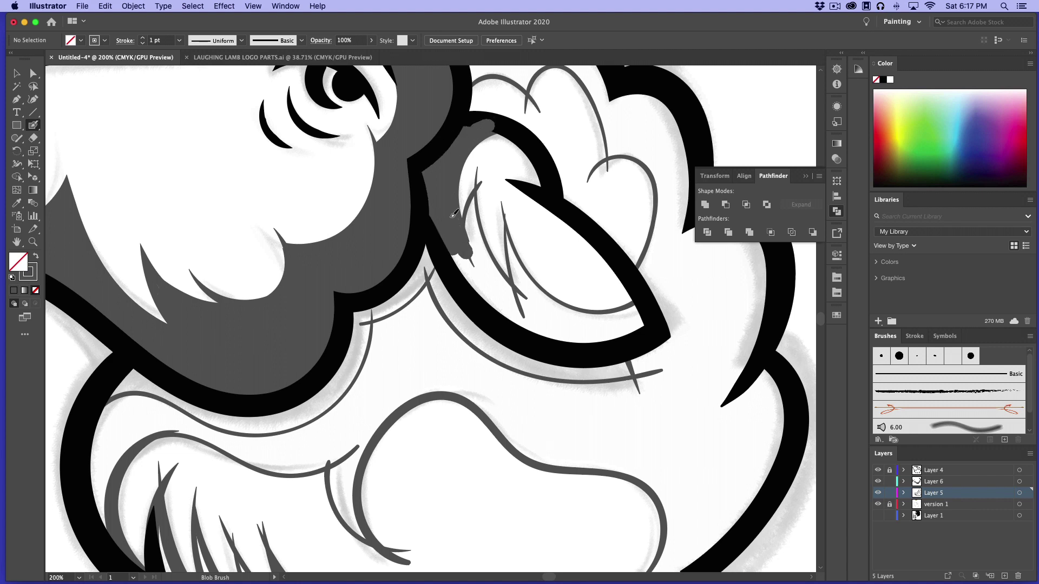
{"action": "left_click_drag", "start_coordinate": [469, 259], "coordinate": [489, 295]}
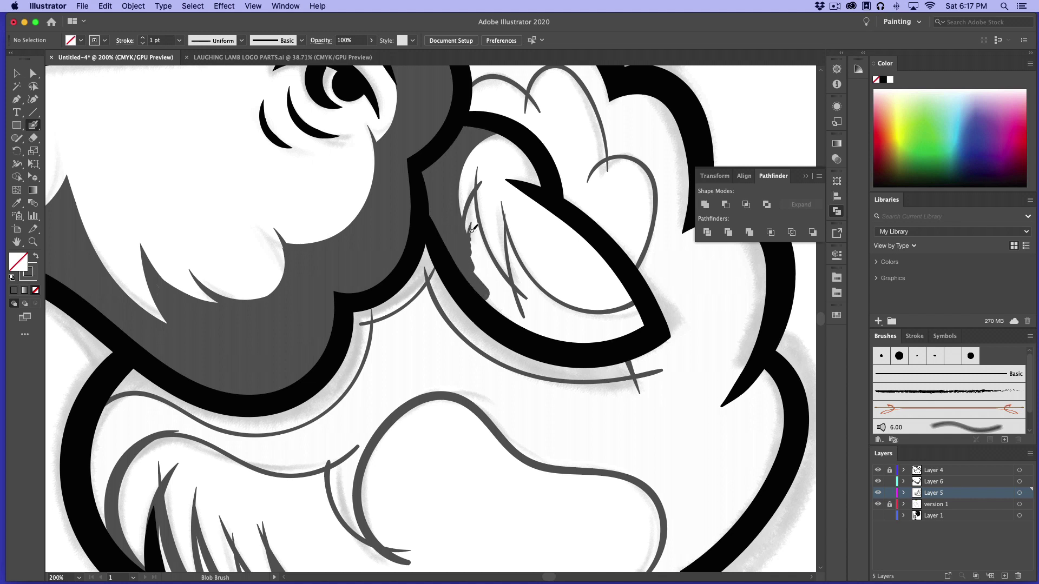
{"action": "mouse_move", "coordinate": [476, 193]}
{"action": "left_mouse_down"}
{"action": "mouse_move", "coordinate": [487, 259]}
{"action": "mouse_move", "coordinate": [473, 251]}
{"action": "mouse_move", "coordinate": [486, 285]}
{"action": "mouse_move", "coordinate": [516, 313]}
{"action": "mouse_move", "coordinate": [490, 295]}
{"action": "mouse_move", "coordinate": [484, 274]}
{"action": "mouse_move", "coordinate": [510, 297]}
{"action": "mouse_move", "coordinate": [478, 251]}
{"action": "mouse_move", "coordinate": [547, 334]}
{"action": "left_mouse_up"}
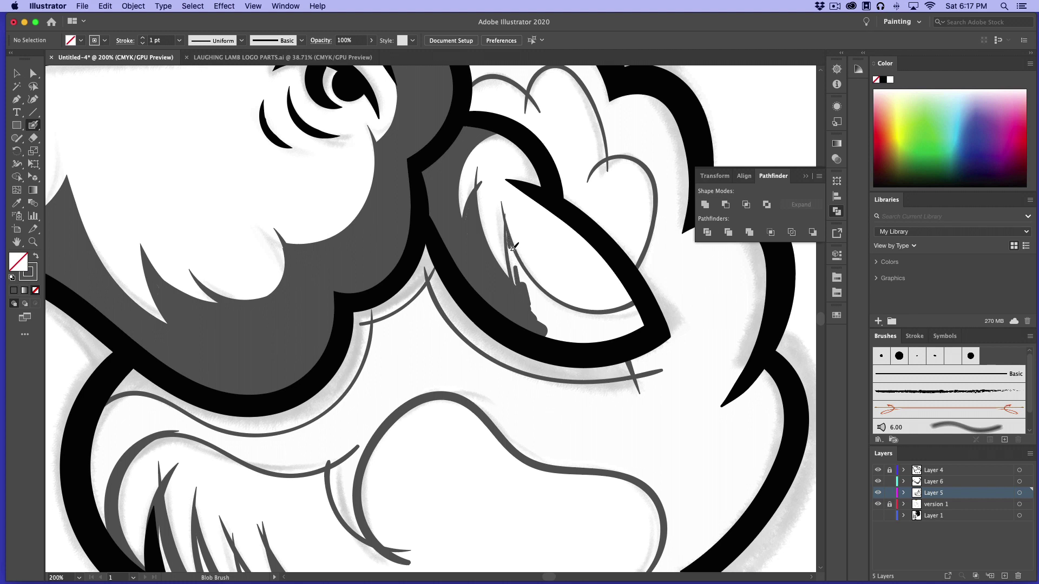
{"action": "mouse_move", "coordinate": [509, 232]}
{"action": "left_mouse_down"}
{"action": "mouse_move", "coordinate": [517, 266]}
{"action": "mouse_move", "coordinate": [513, 242]}
{"action": "left_mouse_up"}
{"action": "mouse_move", "coordinate": [513, 253]}
{"action": "left_mouse_down"}
{"action": "mouse_move", "coordinate": [538, 299]}
{"action": "mouse_move", "coordinate": [530, 303]}
{"action": "mouse_move", "coordinate": [561, 336]}
{"action": "mouse_move", "coordinate": [629, 329]}
{"action": "mouse_move", "coordinate": [647, 315]}
{"action": "mouse_move", "coordinate": [600, 329]}
{"action": "mouse_move", "coordinate": [541, 319]}
{"action": "mouse_move", "coordinate": [565, 325]}
{"action": "mouse_move", "coordinate": [530, 284]}
{"action": "mouse_move", "coordinate": [584, 320]}
{"action": "mouse_move", "coordinate": [573, 316]}
{"action": "mouse_move", "coordinate": [645, 302]}
{"action": "left_mouse_up"}
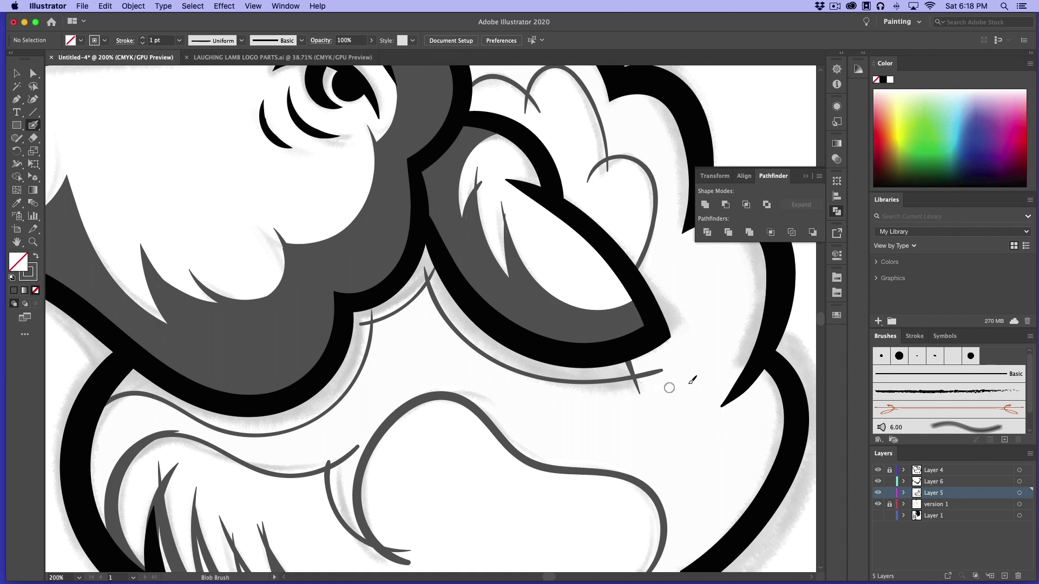
Fill the cast shadow beneath the ear with gray from the cheek to the ear tip
{"action": "mouse_move", "coordinate": [427, 247]}
{"action": "left_mouse_down"}
{"action": "mouse_move", "coordinate": [469, 317]}
{"action": "mouse_move", "coordinate": [446, 291]}
{"action": "mouse_move", "coordinate": [453, 305]}
{"action": "mouse_move", "coordinate": [482, 338]}
{"action": "mouse_move", "coordinate": [606, 374]}
{"action": "left_mouse_up"}
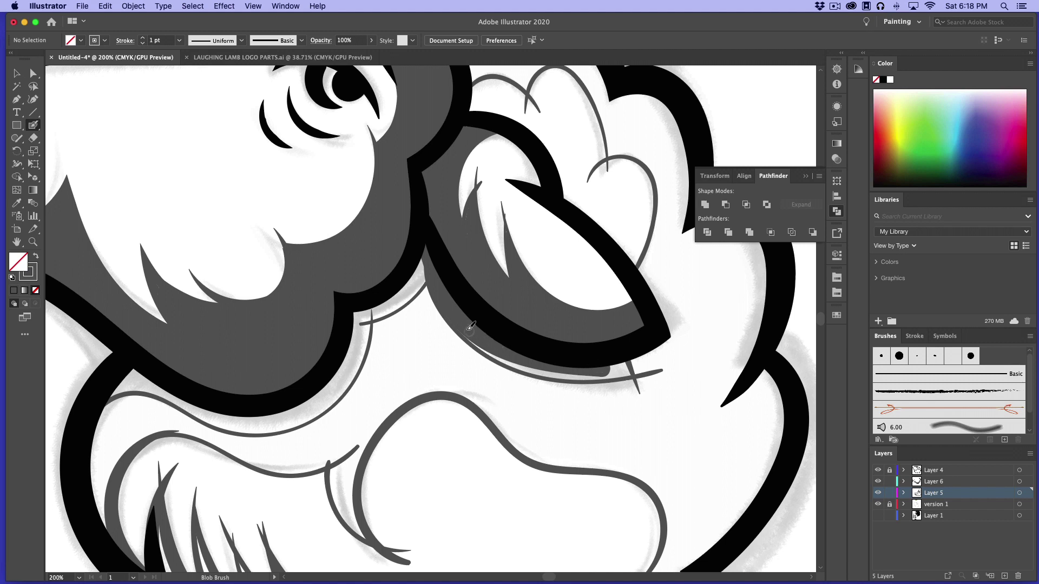
{"action": "mouse_move", "coordinate": [494, 349]}
{"action": "left_mouse_down"}
{"action": "mouse_move", "coordinate": [560, 375]}
{"action": "mouse_move", "coordinate": [620, 359]}
{"action": "left_mouse_up"}
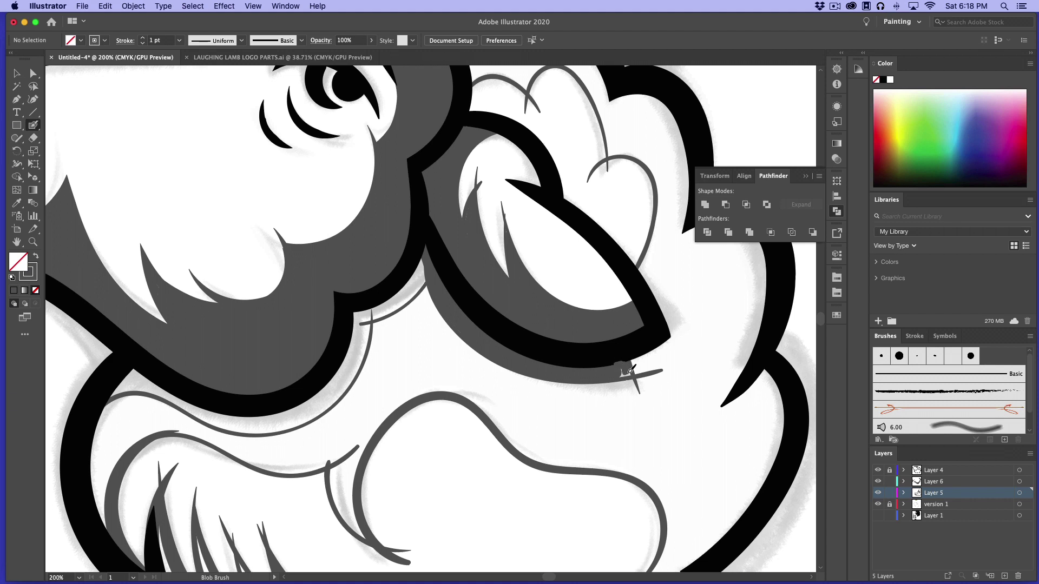
{"action": "left_click_drag", "start_coordinate": [626, 372], "coordinate": [629, 372]}
Fill the cast shadow under the cheek and jaw with gray along the top of the wool
{"action": "mouse_move", "coordinate": [368, 313]}
{"action": "left_mouse_down"}
{"action": "mouse_move", "coordinate": [411, 286]}
{"action": "mouse_move", "coordinate": [426, 257]}
{"action": "mouse_move", "coordinate": [401, 297]}
{"action": "left_mouse_up"}
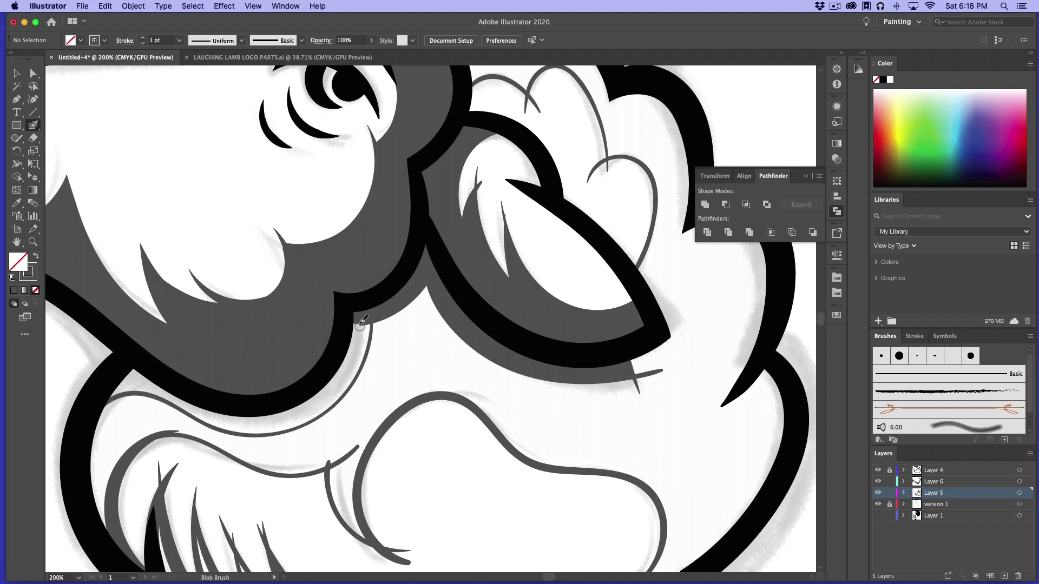
{"action": "left_click_drag", "start_coordinate": [363, 321], "coordinate": [331, 389]}
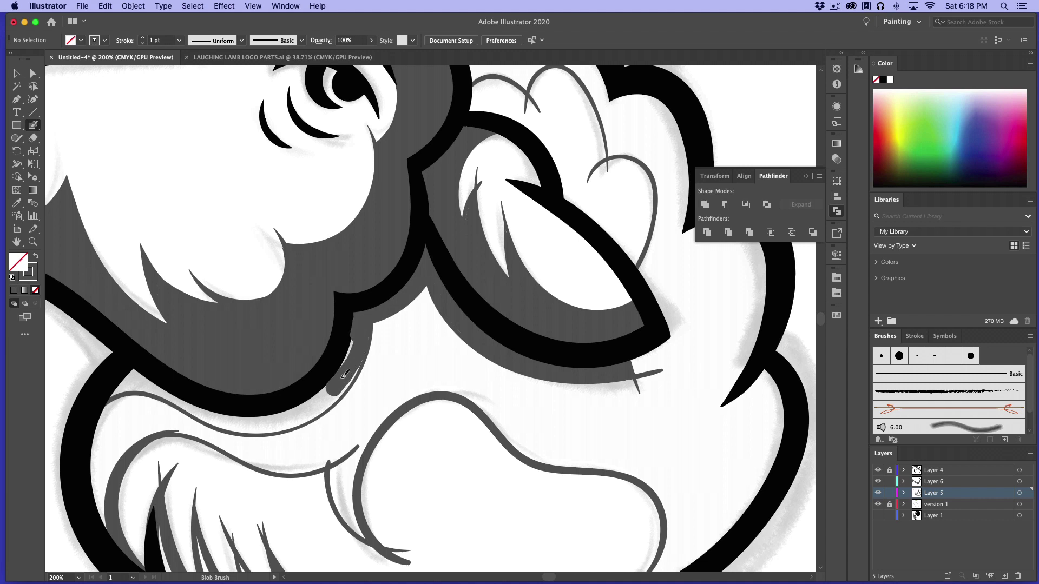
{"action": "mouse_move", "coordinate": [360, 329]}
{"action": "left_mouse_down"}
{"action": "mouse_move", "coordinate": [347, 378]}
{"action": "mouse_move", "coordinate": [287, 412]}
{"action": "mouse_move", "coordinate": [218, 410]}
{"action": "mouse_move", "coordinate": [117, 368]}
{"action": "mouse_move", "coordinate": [106, 395]}
{"action": "mouse_move", "coordinate": [172, 396]}
{"action": "mouse_move", "coordinate": [248, 428]}
{"action": "mouse_move", "coordinate": [309, 415]}
{"action": "left_mouse_up"}
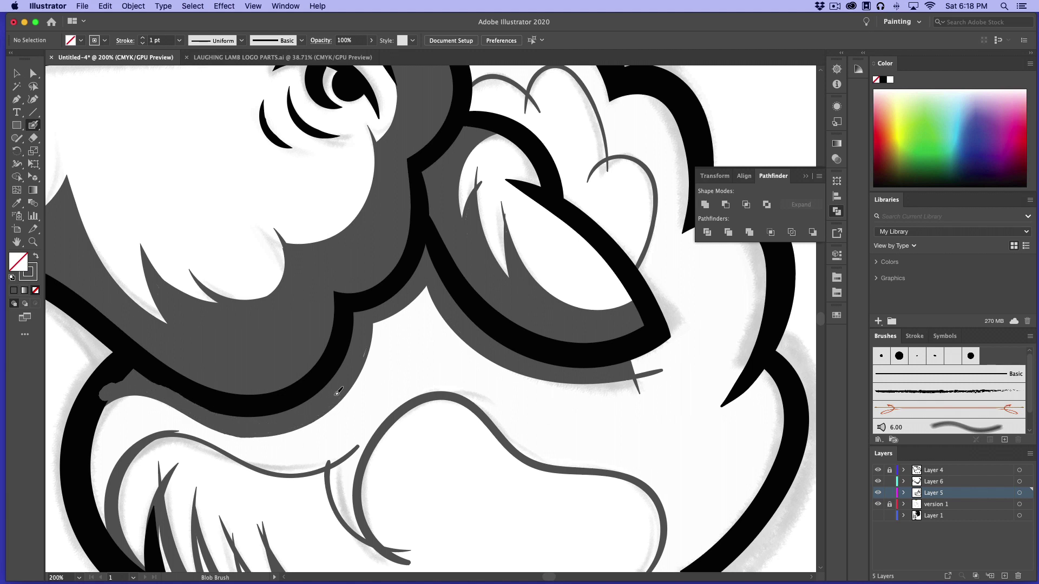
{"action": "left_click_drag", "start_coordinate": [347, 373], "coordinate": [349, 362]}
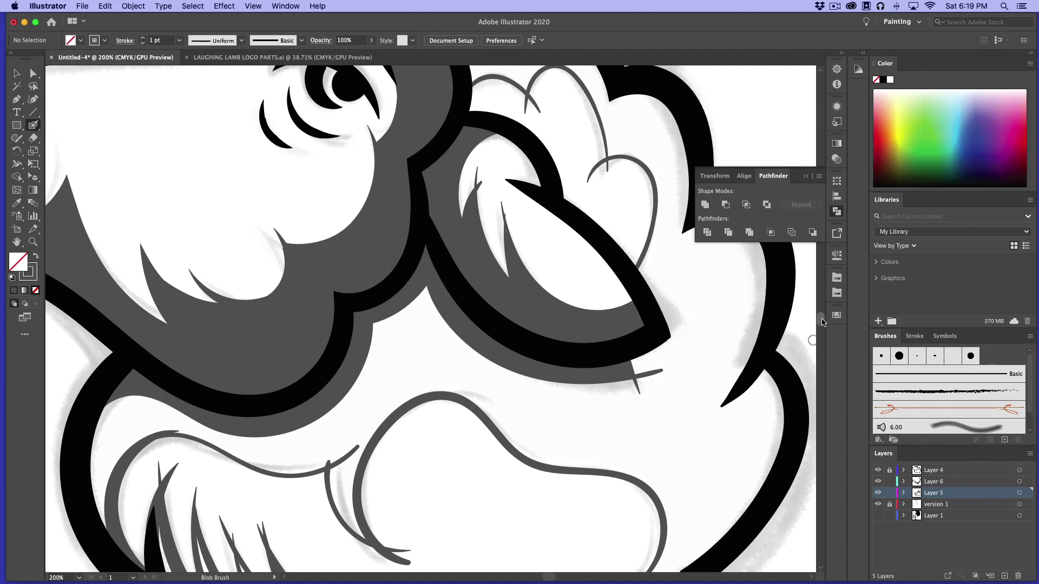
Fill the spaces between the tuft strokes on the lower front wool curl with gray, leaving pointed white gaps
{"action": "left_click_drag", "start_coordinate": [821, 320], "coordinate": [822, 323]}
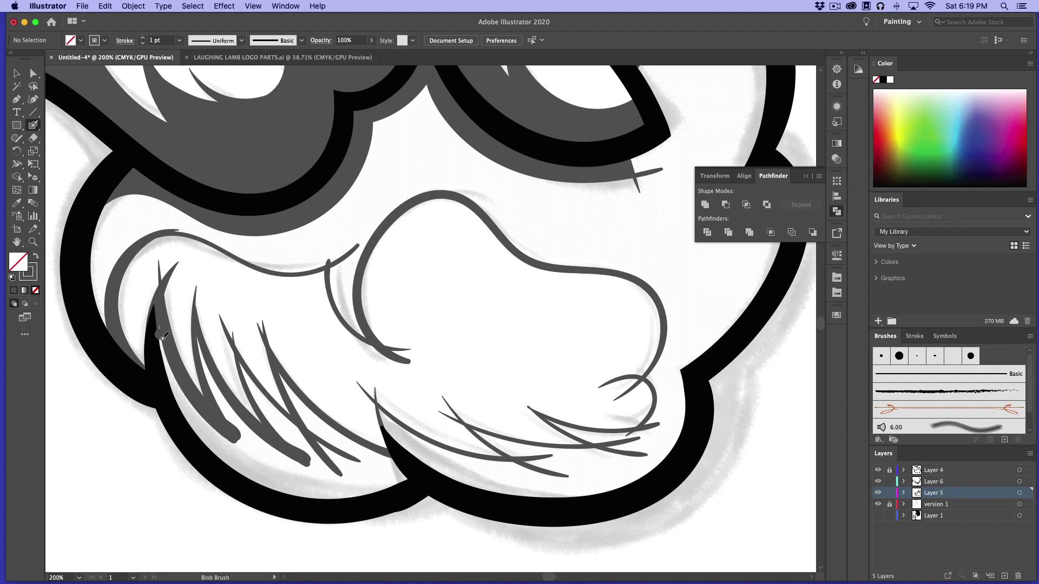
{"action": "mouse_move", "coordinate": [157, 324]}
{"action": "left_mouse_down"}
{"action": "mouse_move", "coordinate": [171, 377]}
{"action": "mouse_move", "coordinate": [233, 467]}
{"action": "mouse_move", "coordinate": [209, 436]}
{"action": "mouse_move", "coordinate": [273, 458]}
{"action": "left_mouse_up"}
{"action": "mouse_move", "coordinate": [200, 336]}
{"action": "left_mouse_down"}
{"action": "mouse_move", "coordinate": [228, 413]}
{"action": "mouse_move", "coordinate": [199, 334]}
{"action": "mouse_move", "coordinate": [255, 438]}
{"action": "mouse_move", "coordinate": [320, 469]}
{"action": "mouse_move", "coordinate": [239, 453]}
{"action": "mouse_move", "coordinate": [283, 476]}
{"action": "mouse_move", "coordinate": [233, 463]}
{"action": "mouse_move", "coordinate": [326, 492]}
{"action": "mouse_move", "coordinate": [272, 467]}
{"action": "mouse_move", "coordinate": [363, 484]}
{"action": "left_mouse_up"}
{"action": "mouse_move", "coordinate": [243, 359]}
{"action": "left_mouse_down"}
{"action": "mouse_move", "coordinate": [293, 425]}
{"action": "mouse_move", "coordinate": [336, 455]}
{"action": "mouse_move", "coordinate": [260, 403]}
{"action": "mouse_move", "coordinate": [243, 360]}
{"action": "mouse_move", "coordinate": [280, 432]}
{"action": "mouse_move", "coordinate": [329, 471]}
{"action": "left_mouse_up"}
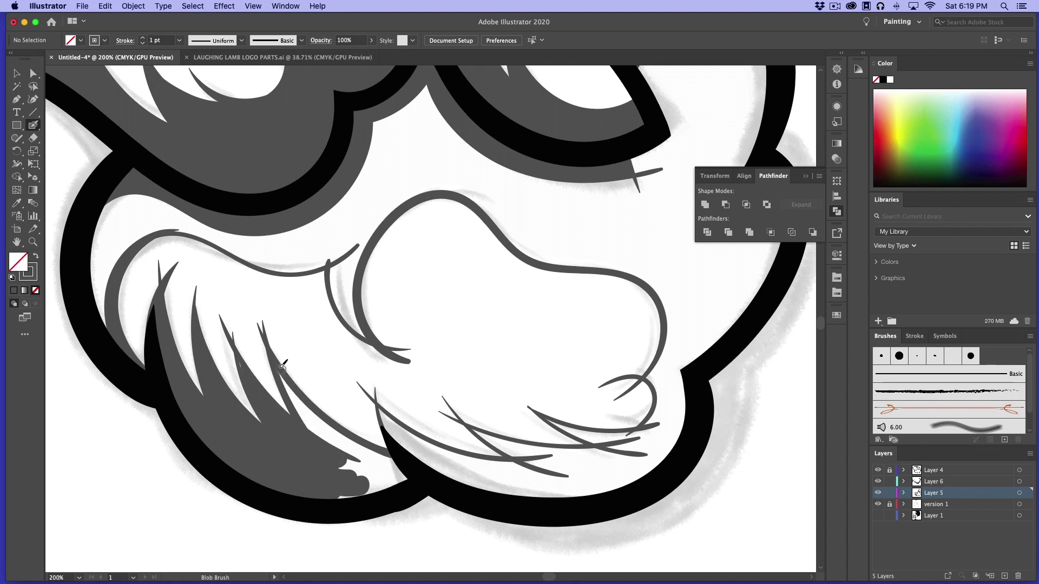
{"action": "mouse_move", "coordinate": [245, 362]}
{"action": "left_mouse_down"}
{"action": "mouse_move", "coordinate": [285, 378]}
{"action": "mouse_move", "coordinate": [281, 370]}
{"action": "mouse_move", "coordinate": [351, 447]}
{"action": "mouse_move", "coordinate": [409, 471]}
{"action": "mouse_move", "coordinate": [330, 464]}
{"action": "mouse_move", "coordinate": [388, 482]}
{"action": "mouse_move", "coordinate": [336, 459]}
{"action": "mouse_move", "coordinate": [403, 480]}
{"action": "mouse_move", "coordinate": [342, 492]}
{"action": "left_mouse_up"}
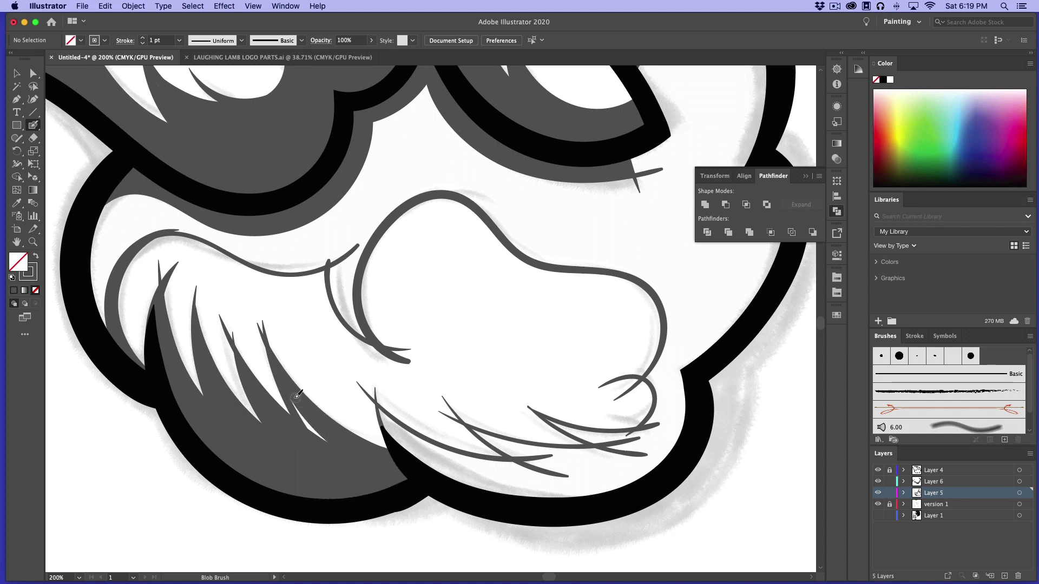
Fill the last front-curl tuft gap and the shadow below and behind the lower rear wool curl with gray, up along the back outline
{"action": "left_click_drag", "start_coordinate": [296, 396], "coordinate": [328, 440]}
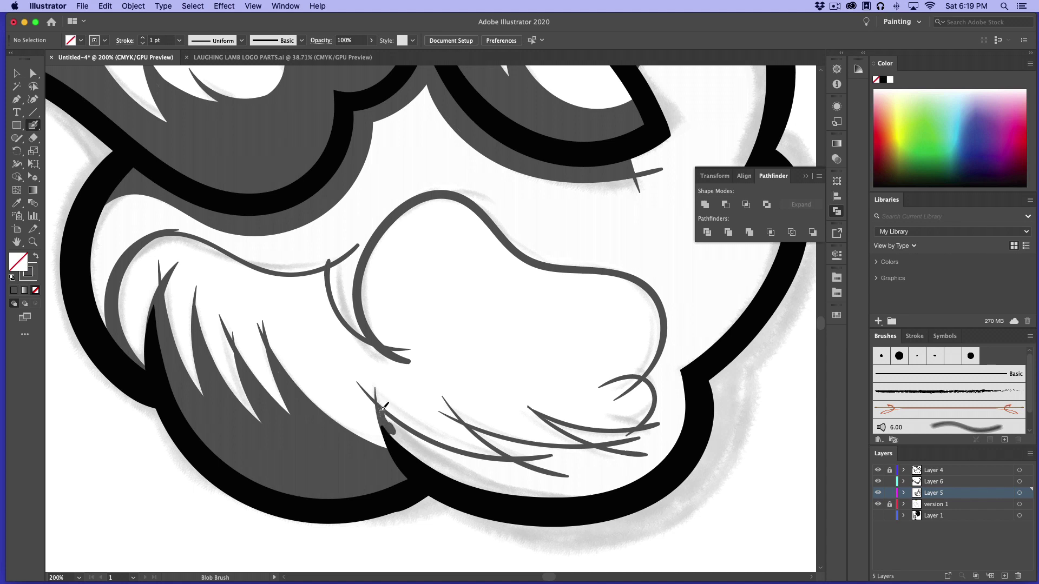
{"action": "mouse_move", "coordinate": [390, 419]}
{"action": "left_mouse_down"}
{"action": "mouse_move", "coordinate": [469, 467]}
{"action": "mouse_move", "coordinate": [397, 434]}
{"action": "mouse_move", "coordinate": [381, 407]}
{"action": "mouse_move", "coordinate": [416, 455]}
{"action": "mouse_move", "coordinate": [449, 474]}
{"action": "mouse_move", "coordinate": [514, 494]}
{"action": "mouse_move", "coordinate": [579, 491]}
{"action": "left_mouse_up"}
{"action": "mouse_move", "coordinate": [454, 458]}
{"action": "left_mouse_down"}
{"action": "mouse_move", "coordinate": [478, 468]}
{"action": "mouse_move", "coordinate": [439, 452]}
{"action": "mouse_move", "coordinate": [496, 463]}
{"action": "mouse_move", "coordinate": [545, 457]}
{"action": "mouse_move", "coordinate": [442, 452]}
{"action": "mouse_move", "coordinate": [568, 483]}
{"action": "mouse_move", "coordinate": [489, 479]}
{"action": "mouse_move", "coordinate": [600, 484]}
{"action": "mouse_move", "coordinate": [576, 493]}
{"action": "mouse_move", "coordinate": [630, 477]}
{"action": "mouse_move", "coordinate": [666, 449]}
{"action": "mouse_move", "coordinate": [680, 419]}
{"action": "mouse_move", "coordinate": [684, 399]}
{"action": "mouse_move", "coordinate": [670, 404]}
{"action": "mouse_move", "coordinate": [652, 376]}
{"action": "mouse_move", "coordinate": [665, 408]}
{"action": "mouse_move", "coordinate": [644, 438]}
{"action": "left_mouse_up"}
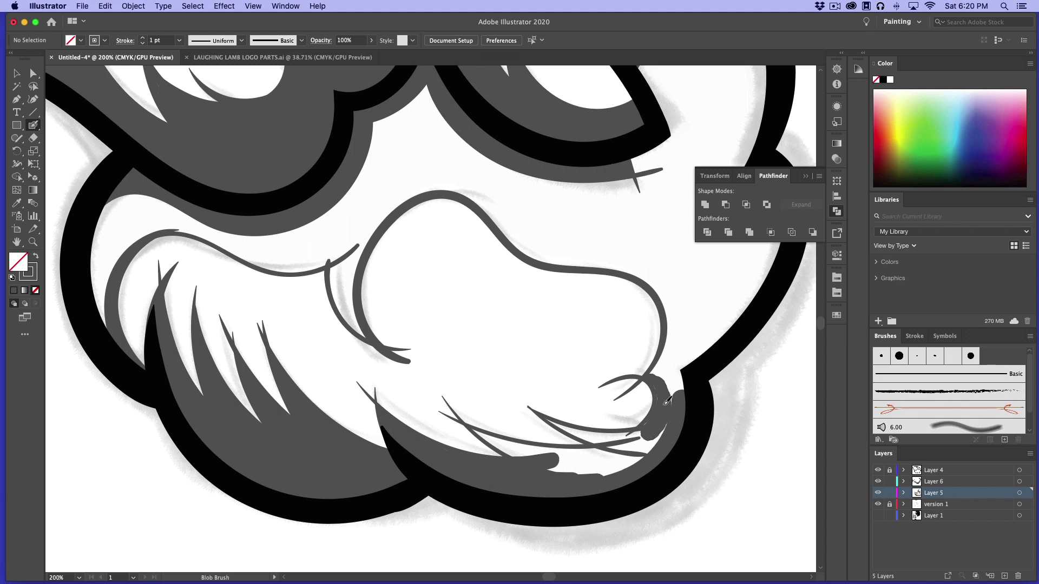
{"action": "mouse_move", "coordinate": [664, 383]}
{"action": "left_mouse_down"}
{"action": "mouse_move", "coordinate": [668, 430]}
{"action": "mouse_move", "coordinate": [632, 441]}
{"action": "mouse_move", "coordinate": [662, 407]}
{"action": "mouse_move", "coordinate": [650, 377]}
{"action": "mouse_move", "coordinate": [668, 373]}
{"action": "mouse_move", "coordinate": [676, 399]}
{"action": "mouse_move", "coordinate": [683, 374]}
{"action": "mouse_move", "coordinate": [660, 375]}
{"action": "mouse_move", "coordinate": [688, 336]}
{"action": "mouse_move", "coordinate": [683, 364]}
{"action": "mouse_move", "coordinate": [728, 320]}
{"action": "mouse_move", "coordinate": [702, 348]}
{"action": "mouse_move", "coordinate": [687, 340]}
{"action": "mouse_move", "coordinate": [677, 349]}
{"action": "mouse_move", "coordinate": [676, 340]}
{"action": "mouse_move", "coordinate": [669, 361]}
{"action": "mouse_move", "coordinate": [676, 306]}
{"action": "mouse_move", "coordinate": [677, 341]}
{"action": "mouse_move", "coordinate": [747, 283]}
{"action": "mouse_move", "coordinate": [742, 313]}
{"action": "mouse_move", "coordinate": [755, 270]}
{"action": "left_mouse_up"}
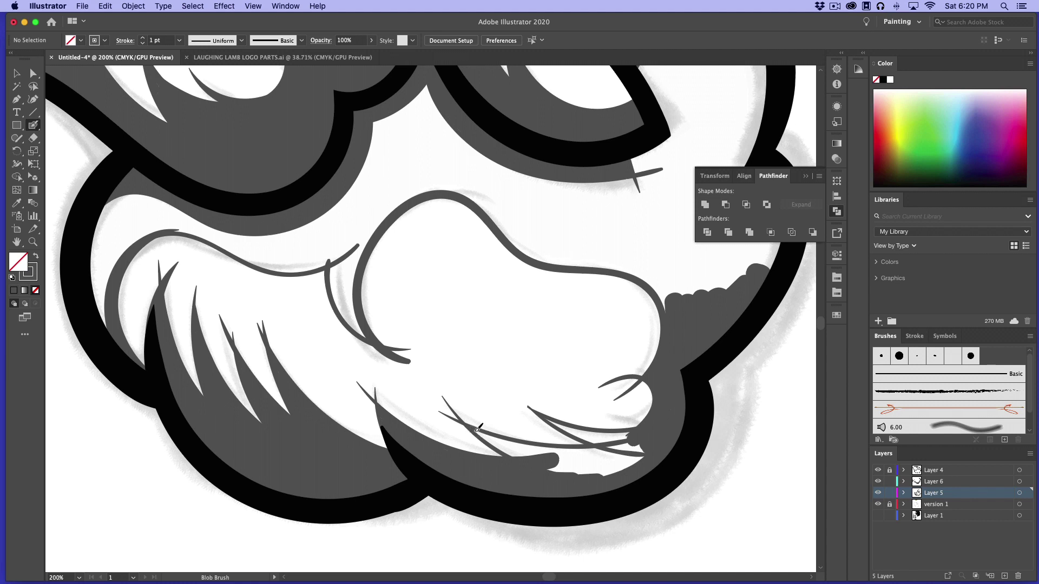
Fill the spaces between the tuft strokes on the lower rear wool curl with gray, leaving pointed white tips
{"action": "left_click_drag", "start_coordinate": [493, 439], "coordinate": [540, 460]}
{"action": "mouse_move", "coordinate": [494, 436]}
{"action": "left_mouse_down"}
{"action": "mouse_move", "coordinate": [569, 452]}
{"action": "mouse_move", "coordinate": [541, 463]}
{"action": "mouse_move", "coordinate": [595, 468]}
{"action": "mouse_move", "coordinate": [576, 469]}
{"action": "mouse_move", "coordinate": [643, 453]}
{"action": "mouse_move", "coordinate": [575, 464]}
{"action": "mouse_move", "coordinate": [608, 452]}
{"action": "left_mouse_up"}
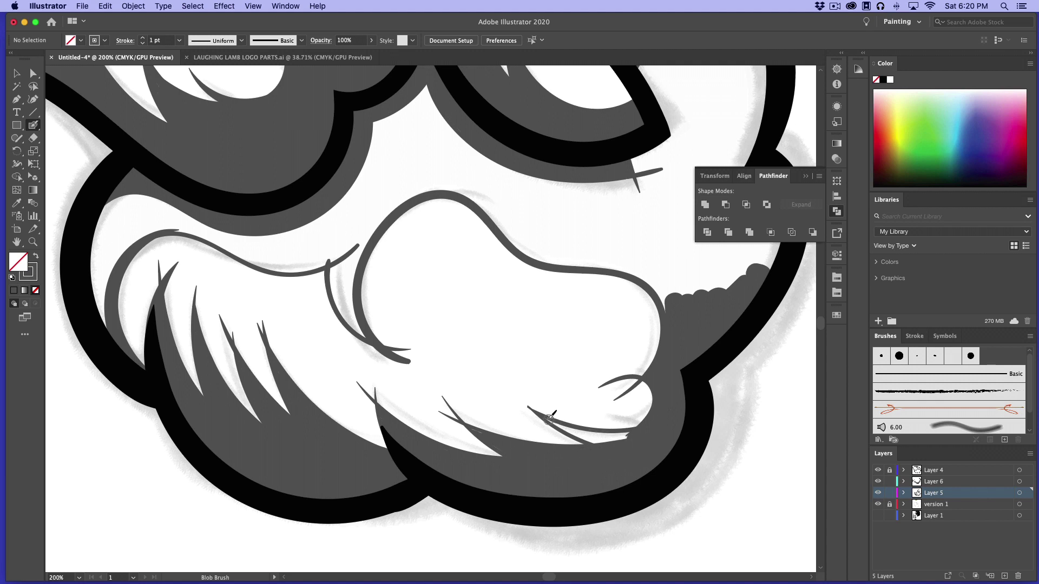
{"action": "mouse_move", "coordinate": [572, 429]}
{"action": "left_mouse_down"}
{"action": "mouse_move", "coordinate": [600, 437]}
{"action": "mouse_move", "coordinate": [561, 424]}
{"action": "mouse_move", "coordinate": [605, 432]}
{"action": "left_mouse_up"}
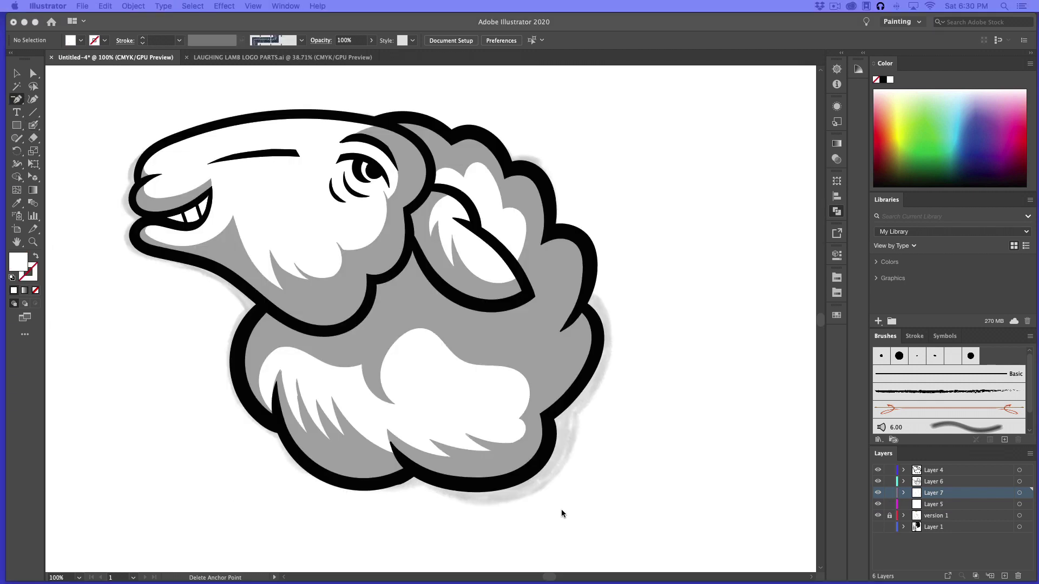
Lock Layer 7 and Layer 6, check Layer 4 by toggling its visibility, and make Layer 4 active
{"action": "left_click", "coordinate": [34, 76]}
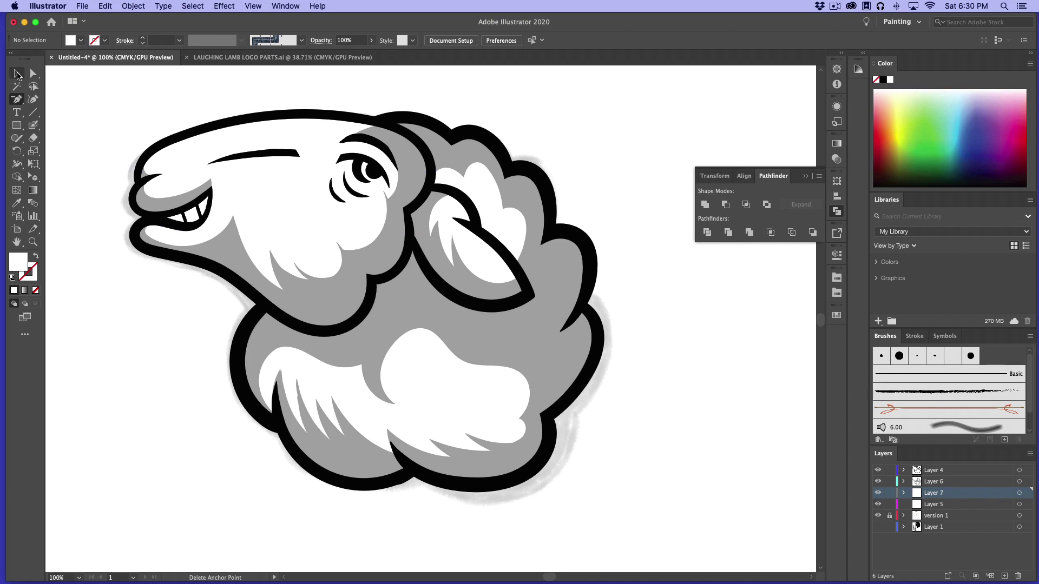
{"action": "left_click", "coordinate": [16, 74]}
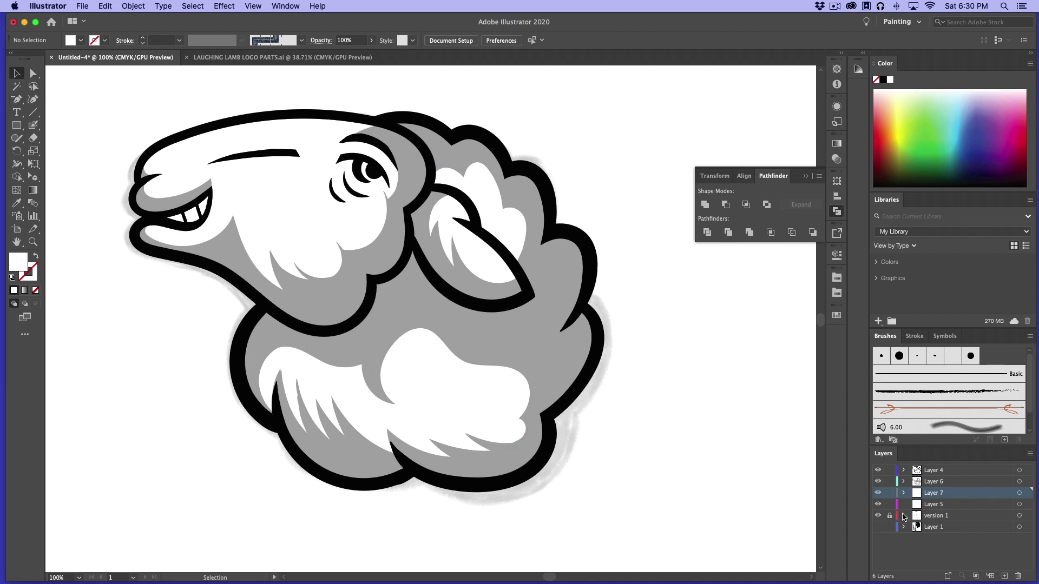
{"action": "left_click", "coordinate": [889, 493]}
{"action": "left_click", "coordinate": [890, 481]}
{"action": "left_click", "coordinate": [879, 470]}
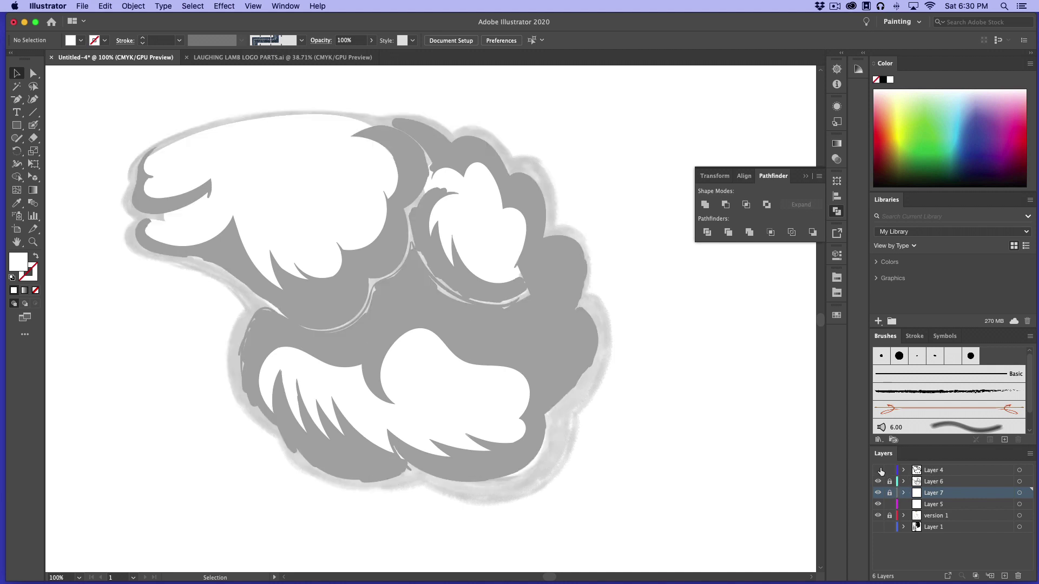
{"action": "left_click", "coordinate": [880, 469]}
{"action": "left_click", "coordinate": [956, 474]}
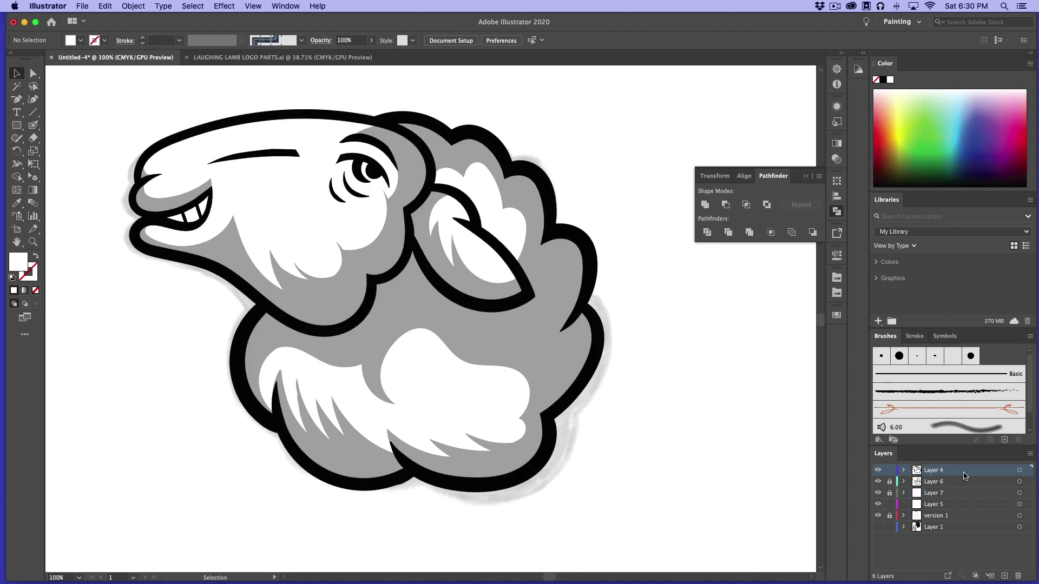
Select all artwork on Layer 4 and fill it with a dark gray swatch
{"action": "left_click", "coordinate": [1020, 472]}
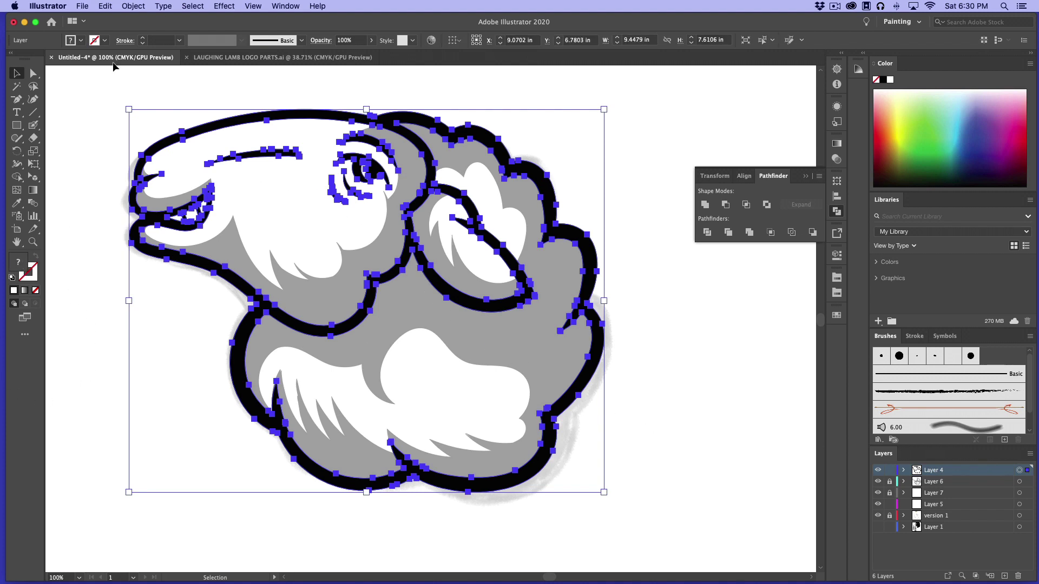
{"action": "left_click", "coordinate": [81, 42]}
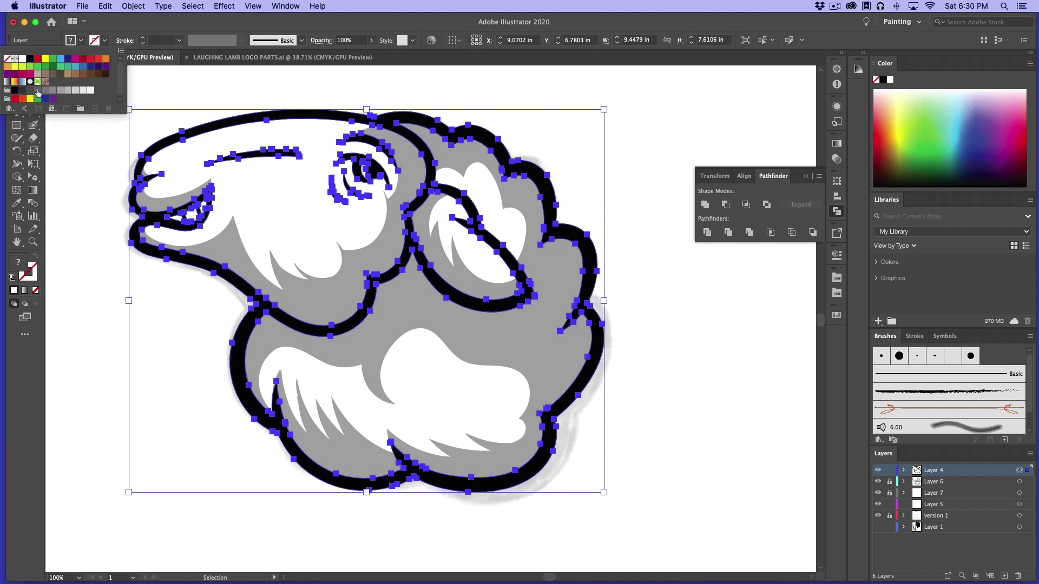
{"action": "left_click", "coordinate": [31, 90]}
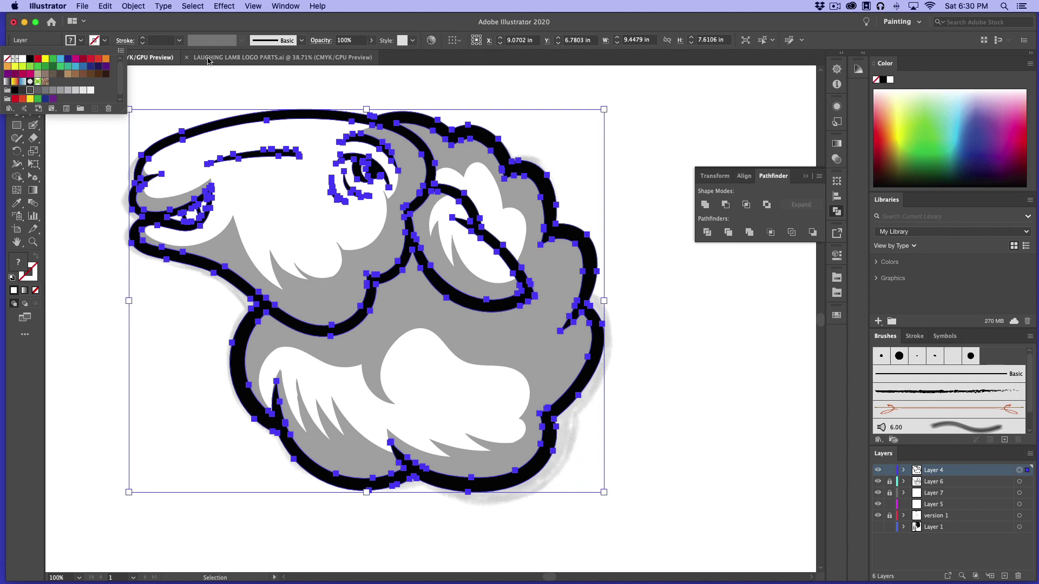
{"action": "left_click", "coordinate": [31, 90]}
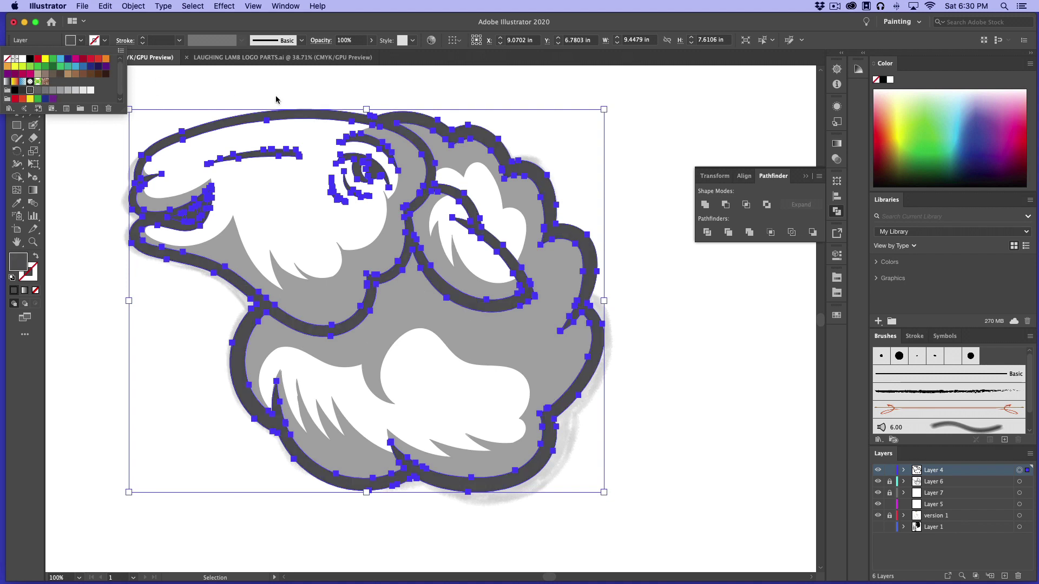
{"action": "left_click", "coordinate": [657, 289]}
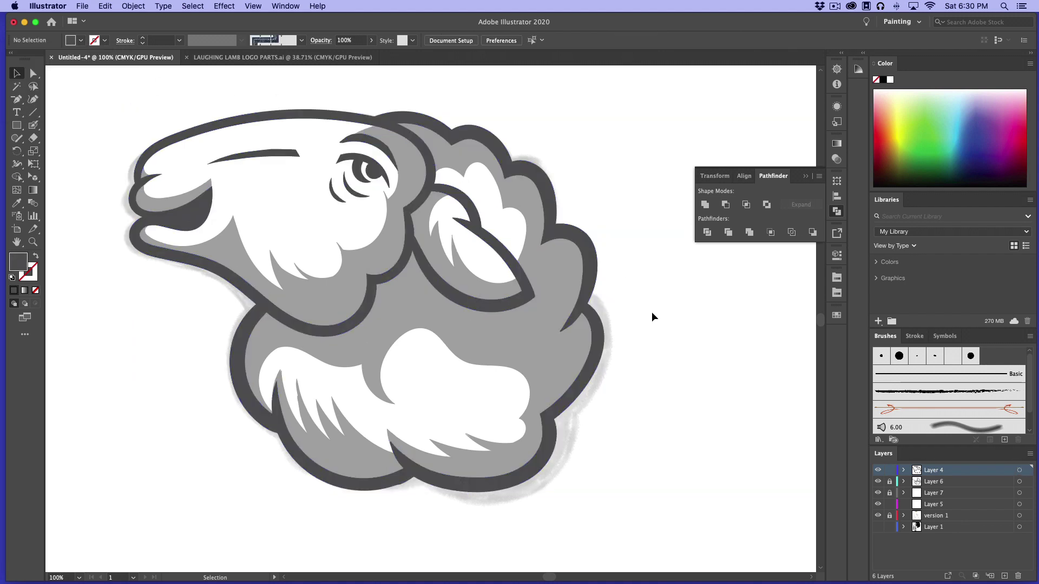
Undo the dark gray fill on the line art to check the teeth, and redo it
{"action": "left_click", "coordinate": [420, 252]}
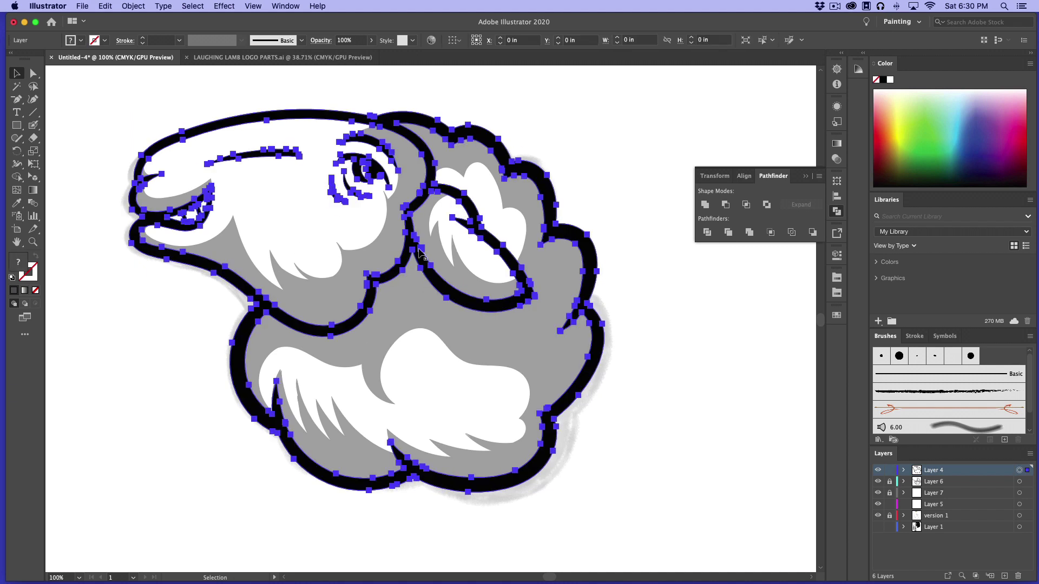
{"action": "left_click", "coordinate": [221, 91]}
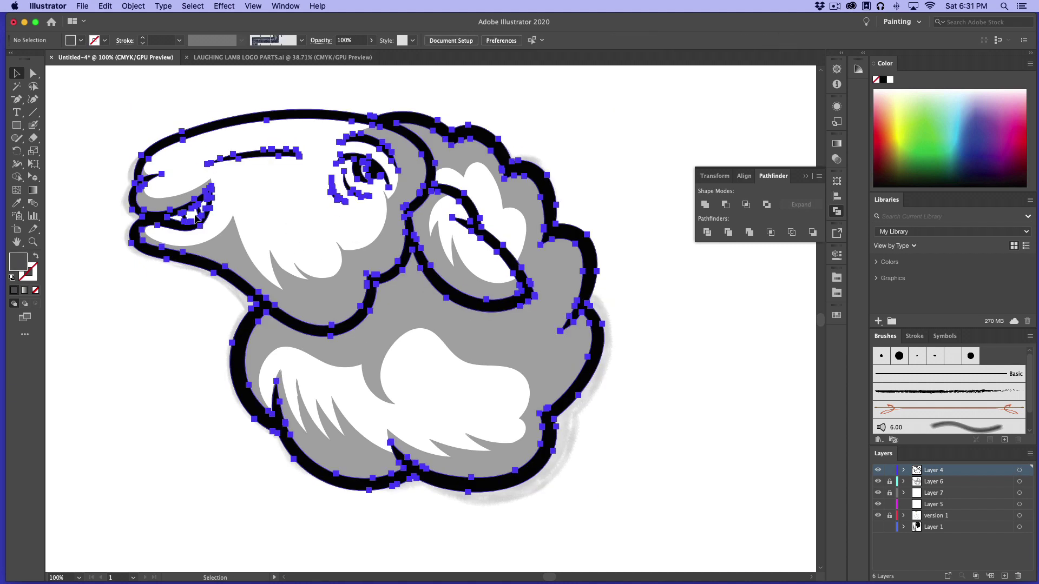
{"action": "left_click", "coordinate": [266, 226]}
{"action": "left_click", "coordinate": [650, 325]}
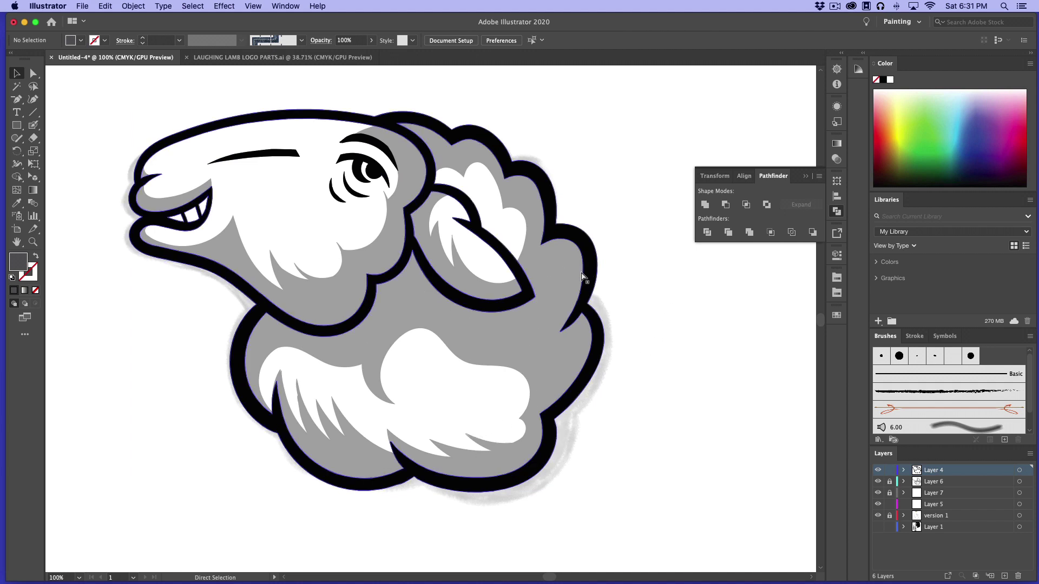
{"action": "left_click", "coordinate": [105, 6]}
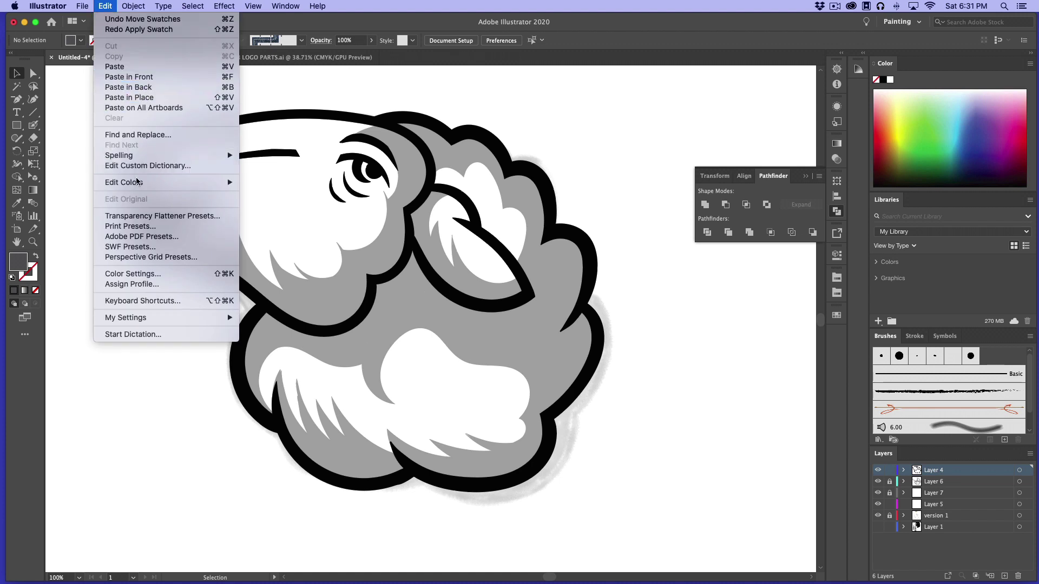
{"action": "left_click", "coordinate": [136, 57]}
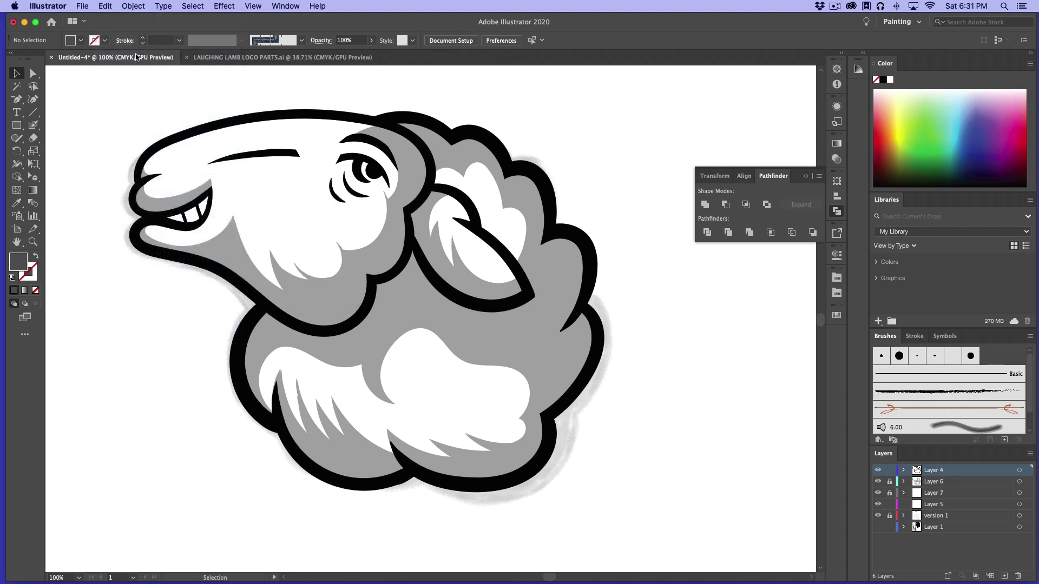
{"action": "left_click", "coordinate": [105, 5]}
{"action": "left_click", "coordinate": [158, 30]}
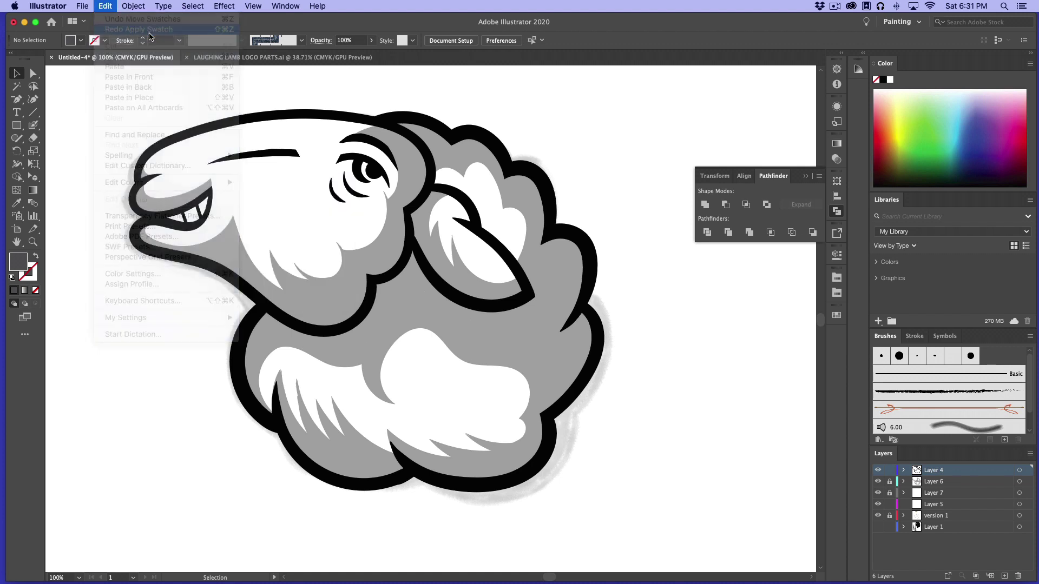
{"action": "left_click", "coordinate": [654, 208]}
Select the teeth compound path inside the mouth and recolor it white with the Eyedropper
{"action": "key", "text": "a"}
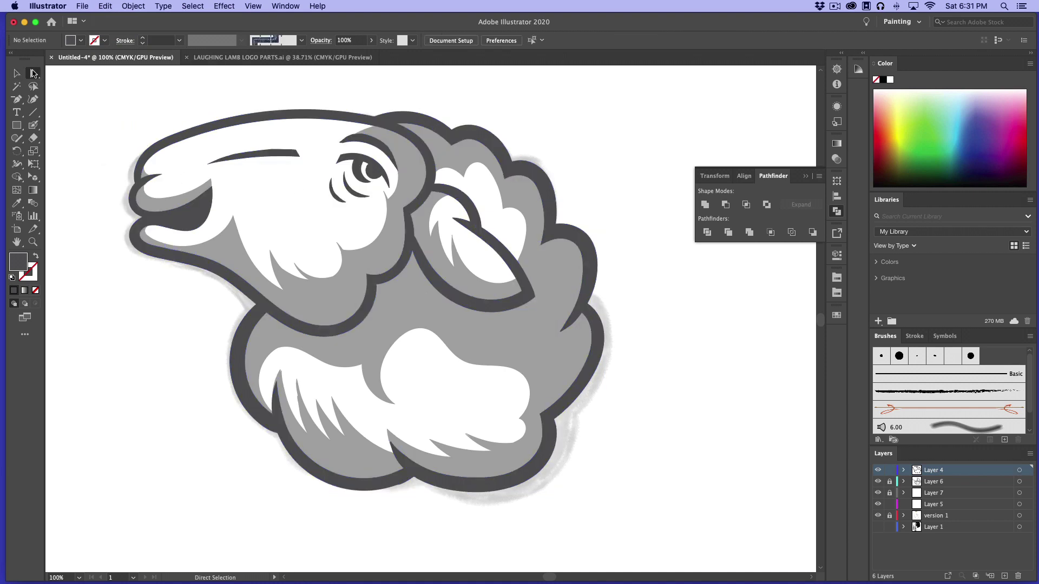
{"action": "left_click", "coordinate": [202, 204]}
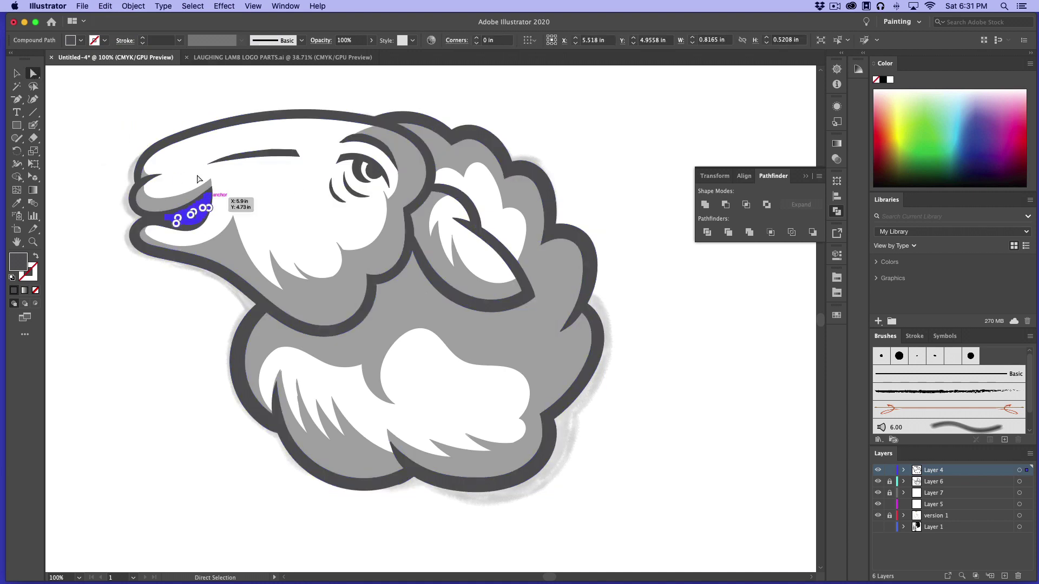
{"action": "key", "text": "v"}
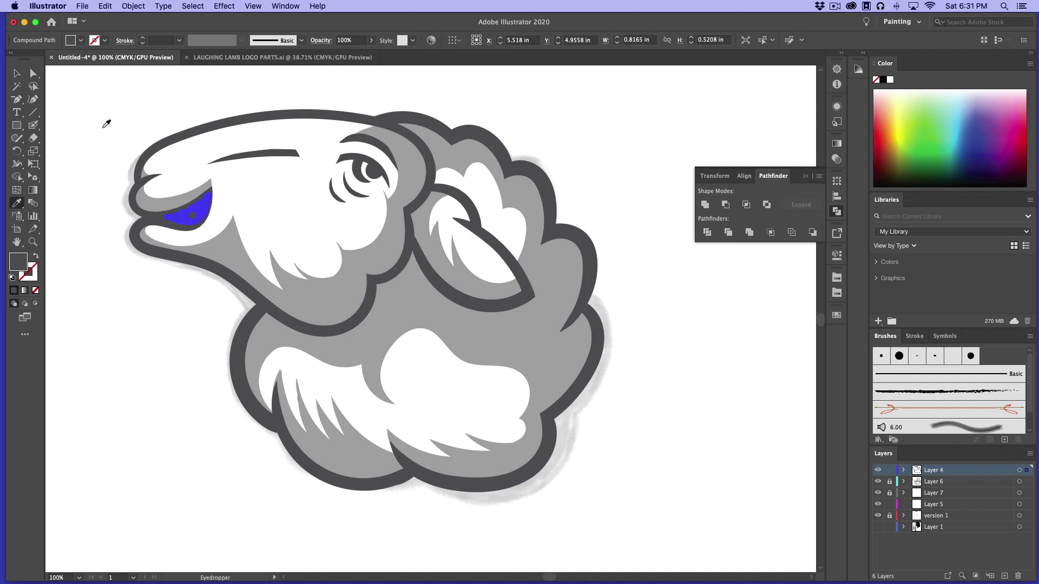
{"action": "left_click", "coordinate": [17, 202]}
{"action": "left_click", "coordinate": [148, 103]}
{"action": "key", "text": "v"}
{"action": "left_click", "coordinate": [170, 101]}
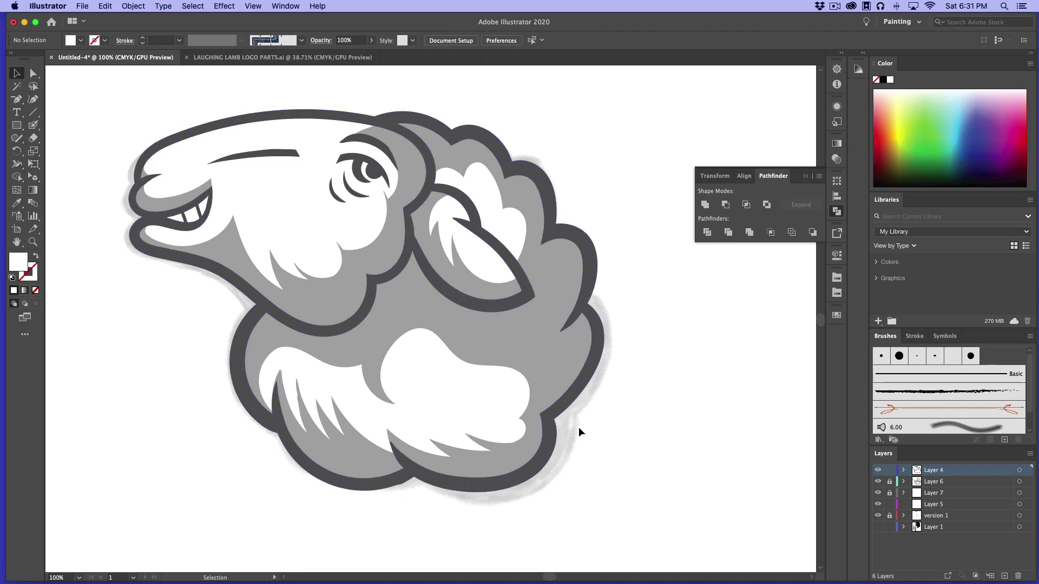
Recolor the whole line art group on Layer 4 a neutral medium gray using the Color Picker
{"action": "left_click", "coordinate": [576, 400]}
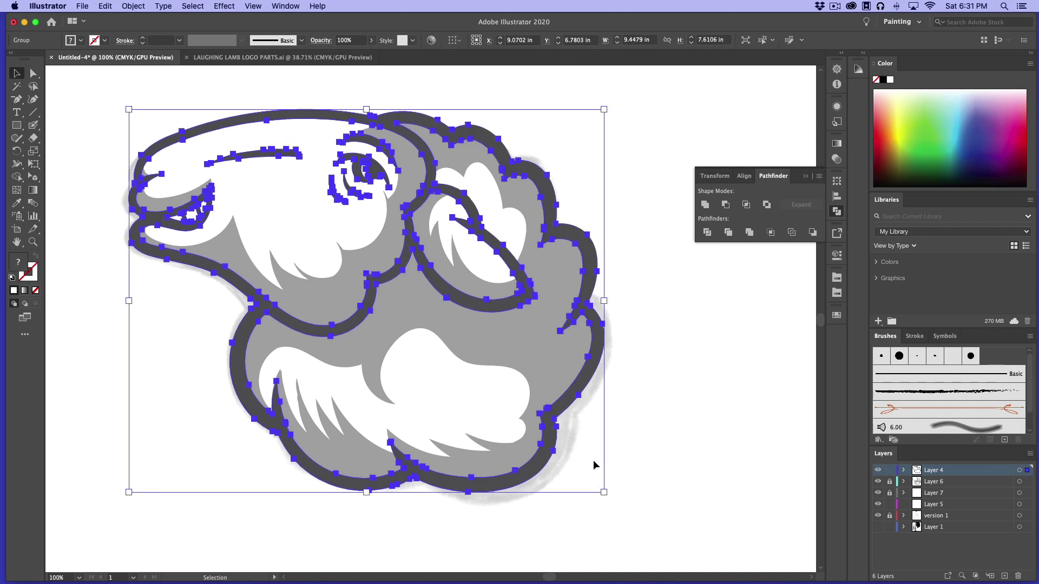
{"action": "double_click", "coordinate": [20, 266]}
{"action": "left_click_drag", "start_coordinate": [402, 318], "coordinate": [370, 279]}
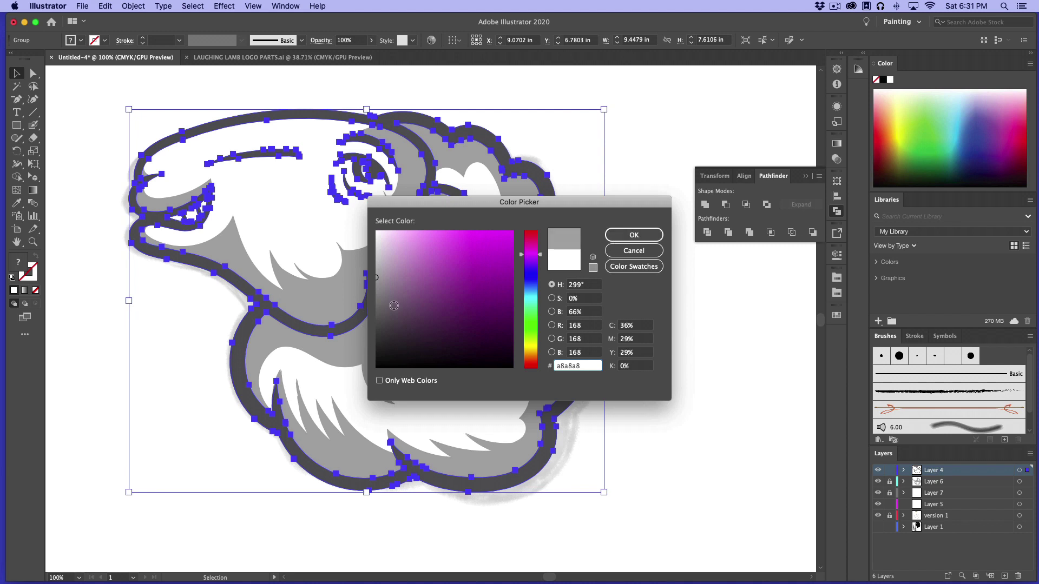
{"action": "left_click", "coordinate": [375, 298]}
{"action": "left_click", "coordinate": [634, 234]}
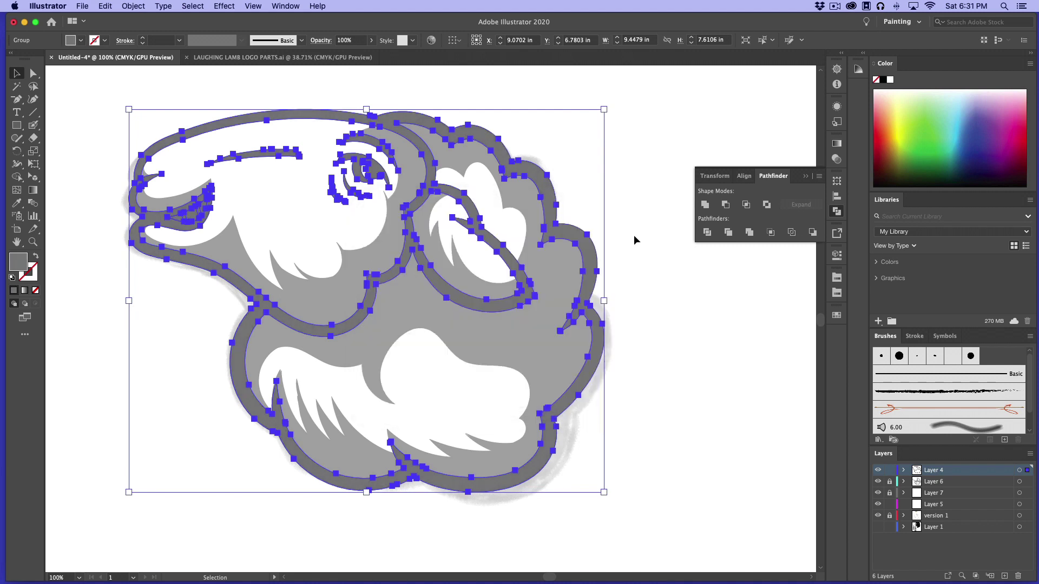
{"action": "left_click", "coordinate": [649, 177]}
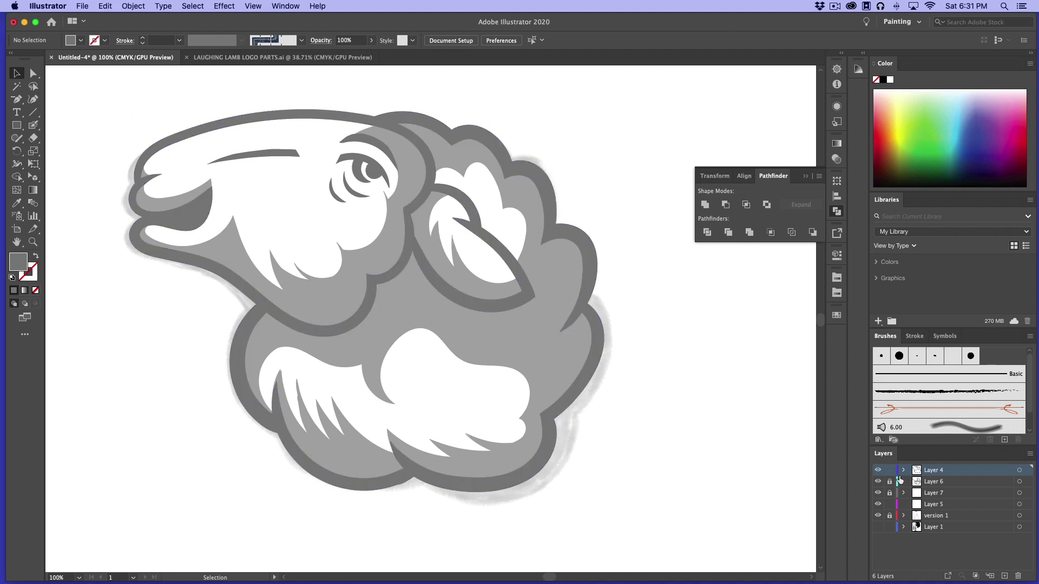
Select only the teeth compound path in the gray line art and sample white onto it with the Eyedropper
{"action": "left_click", "coordinate": [199, 218]}
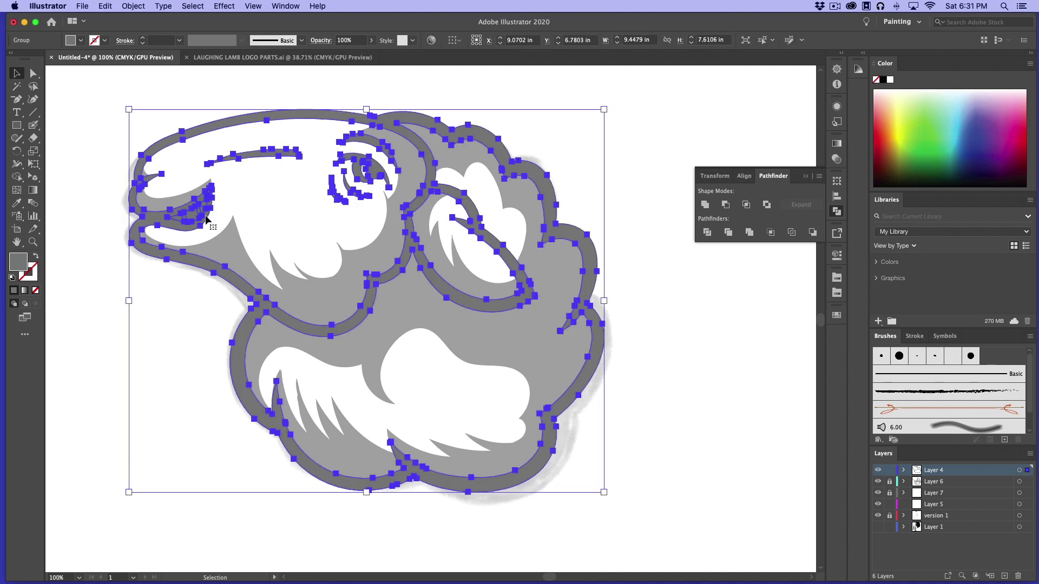
{"action": "left_click", "coordinate": [64, 123]}
{"action": "key", "text": "a"}
{"action": "left_click", "coordinate": [204, 213]}
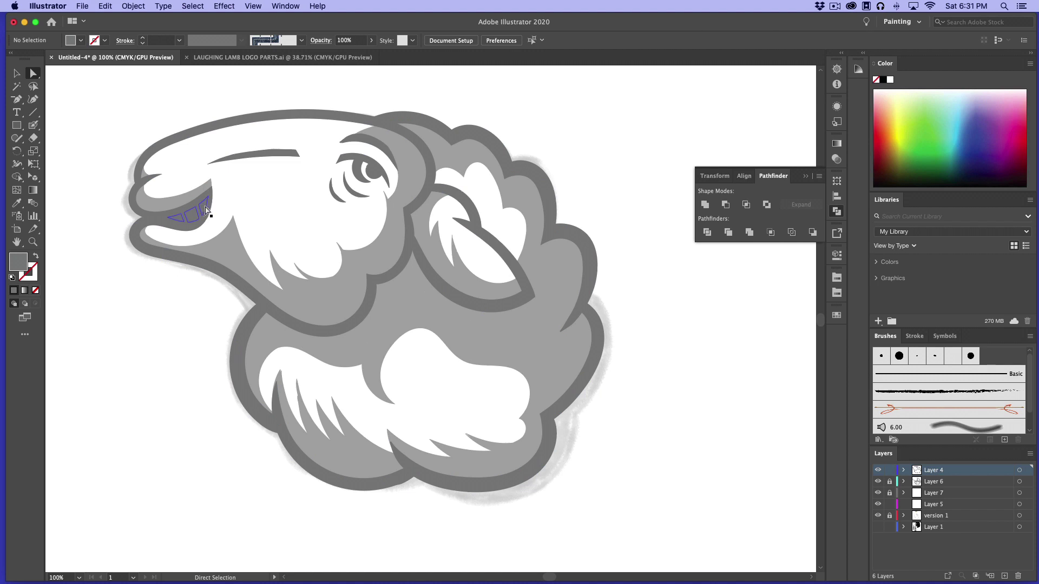
{"action": "left_click", "coordinate": [16, 73]}
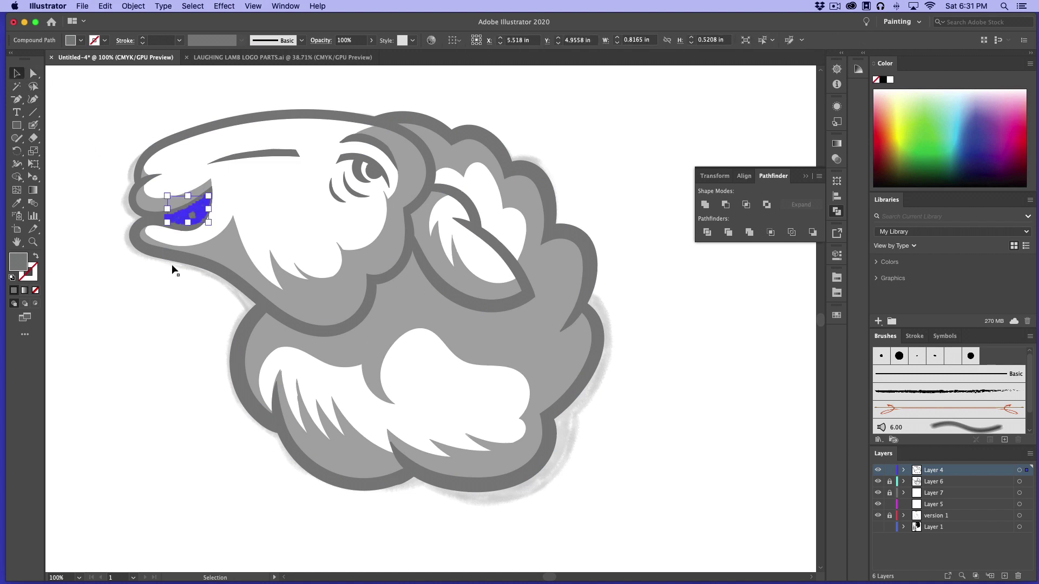
{"action": "left_click", "coordinate": [16, 203]}
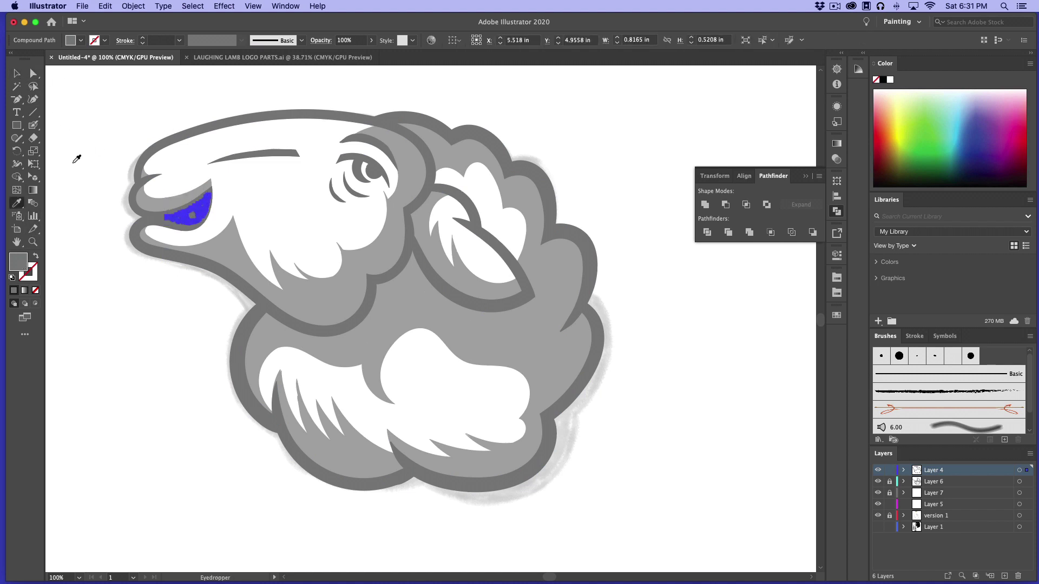
{"action": "left_click", "coordinate": [212, 105]}
{"action": "key", "text": "v"}
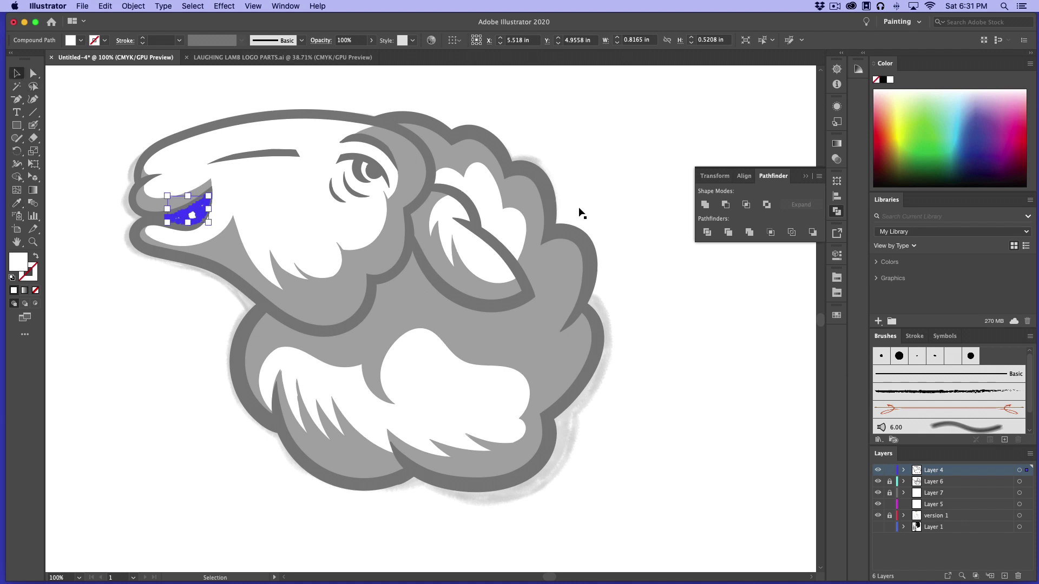
{"action": "left_click", "coordinate": [619, 215]}
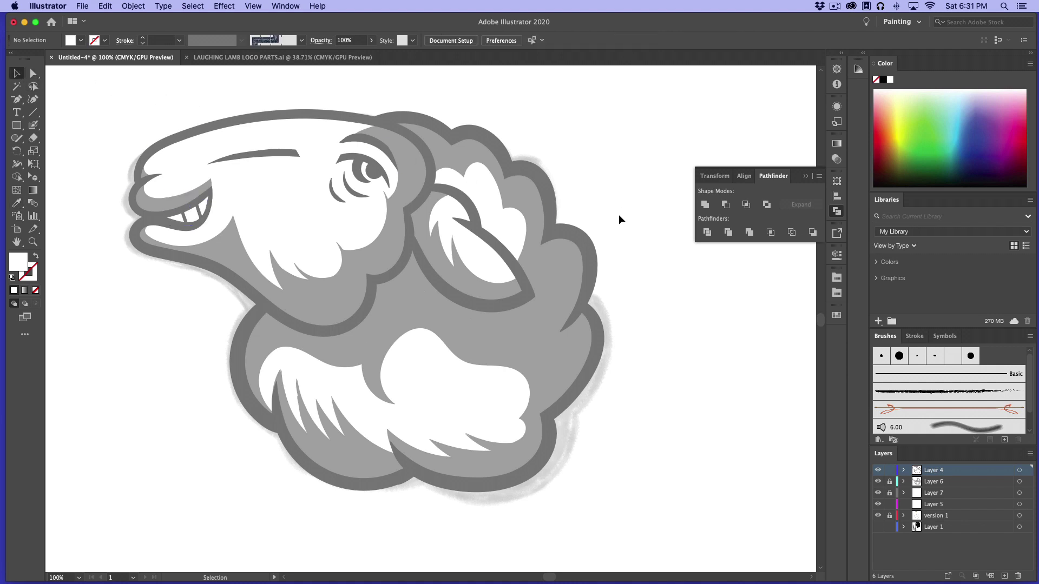
Toggle Layer 6 off and on to check it, unlock it, and recolor all its shadow shapes light gray c4c4c4
{"action": "left_click", "coordinate": [878, 482]}
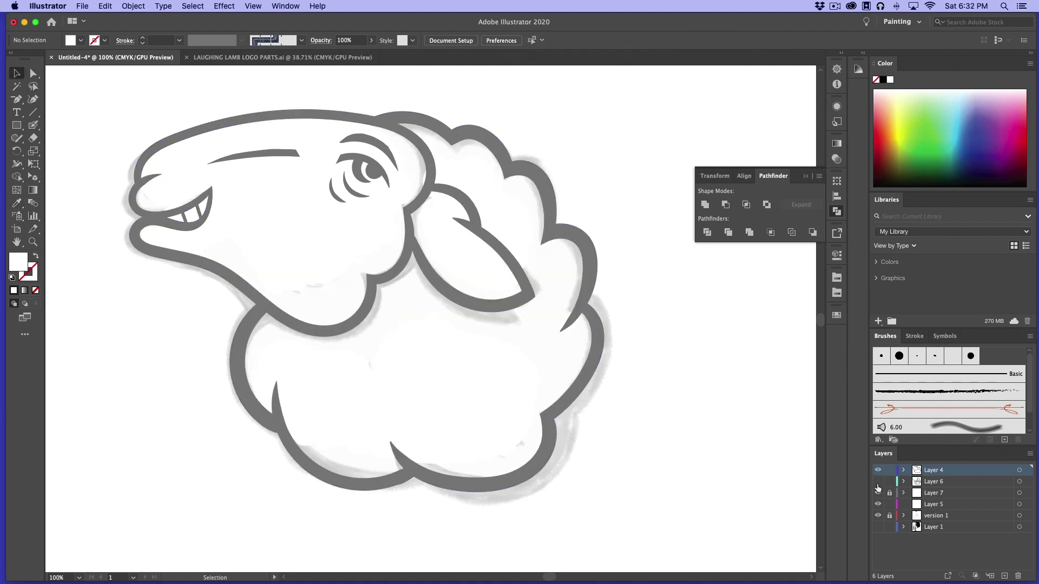
{"action": "left_click", "coordinate": [877, 482]}
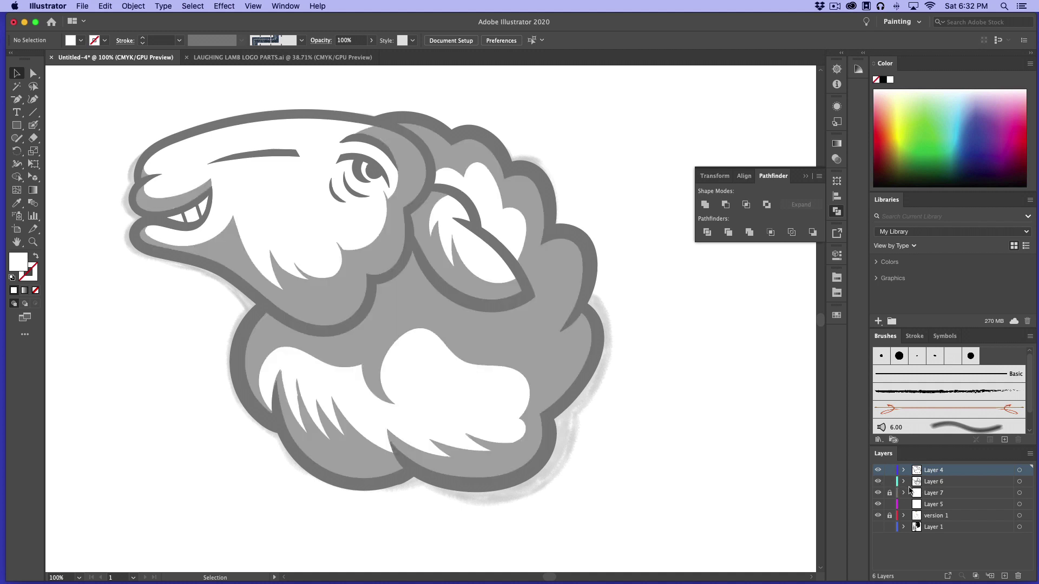
{"action": "left_click", "coordinate": [1019, 481]}
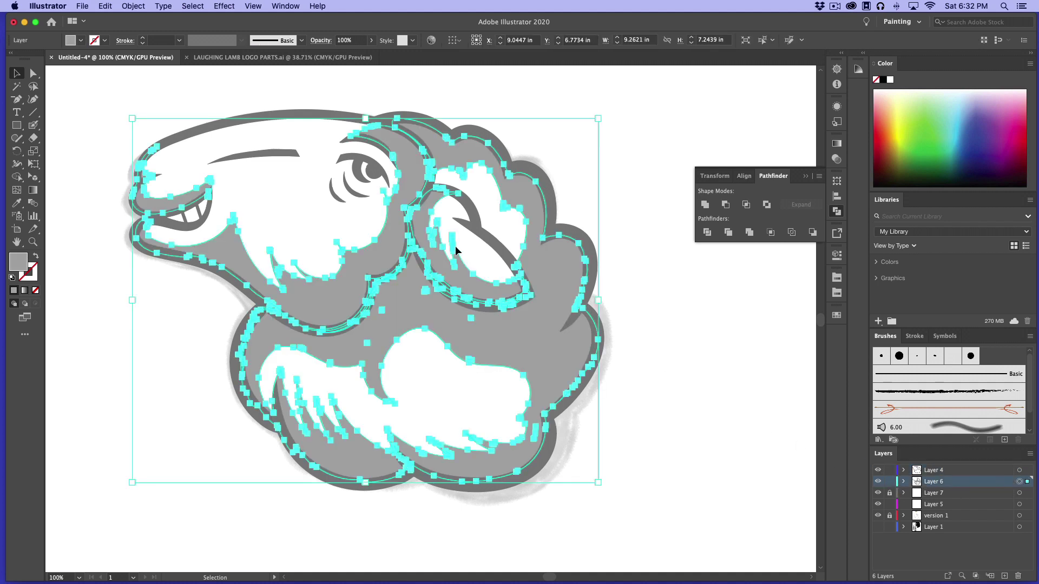
{"action": "double_click", "coordinate": [18, 262]}
{"action": "left_click_drag", "start_coordinate": [383, 271], "coordinate": [373, 261]}
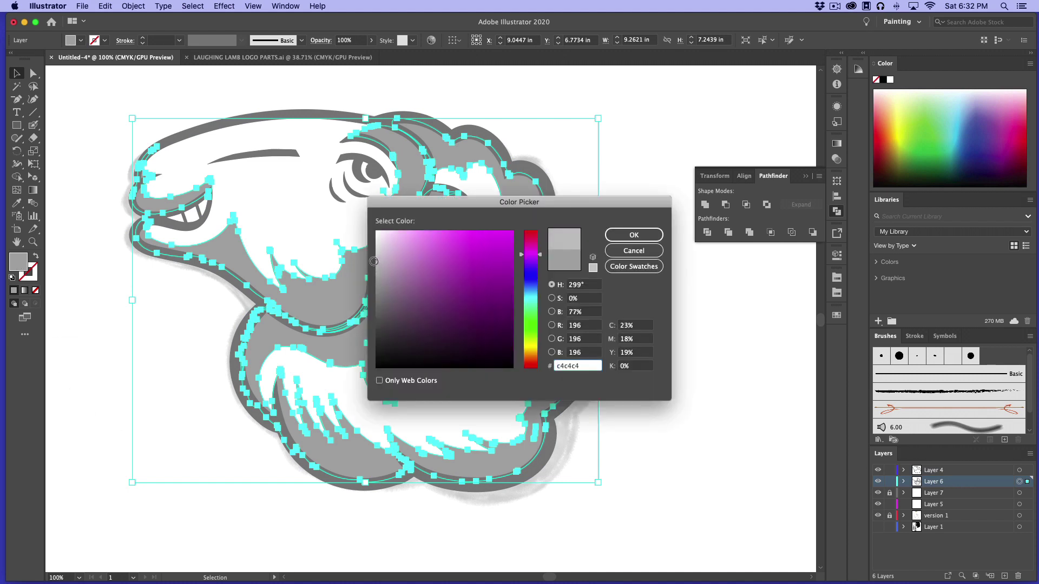
{"action": "left_click", "coordinate": [634, 235]}
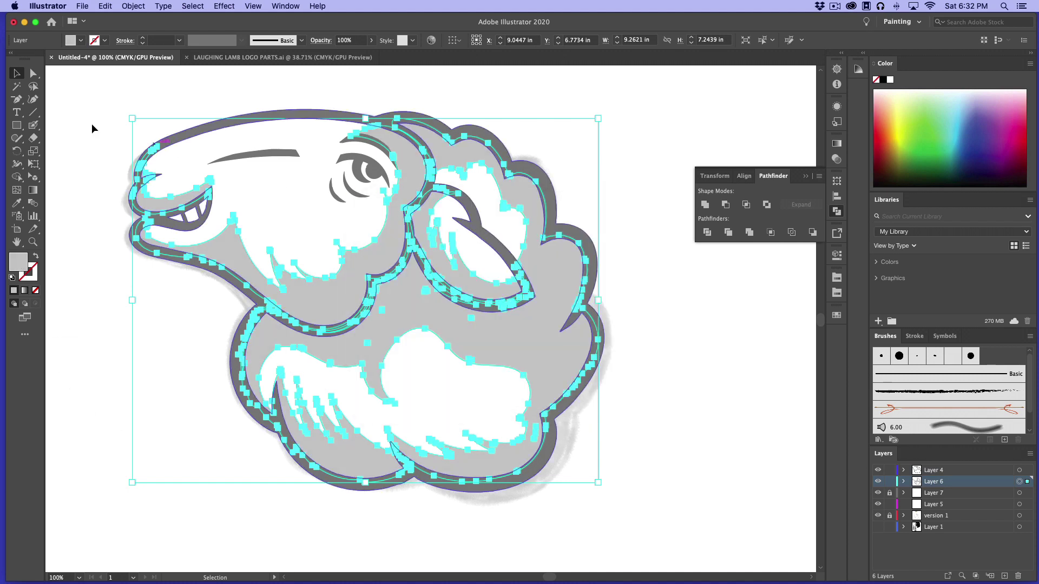
{"action": "left_click", "coordinate": [160, 117]}
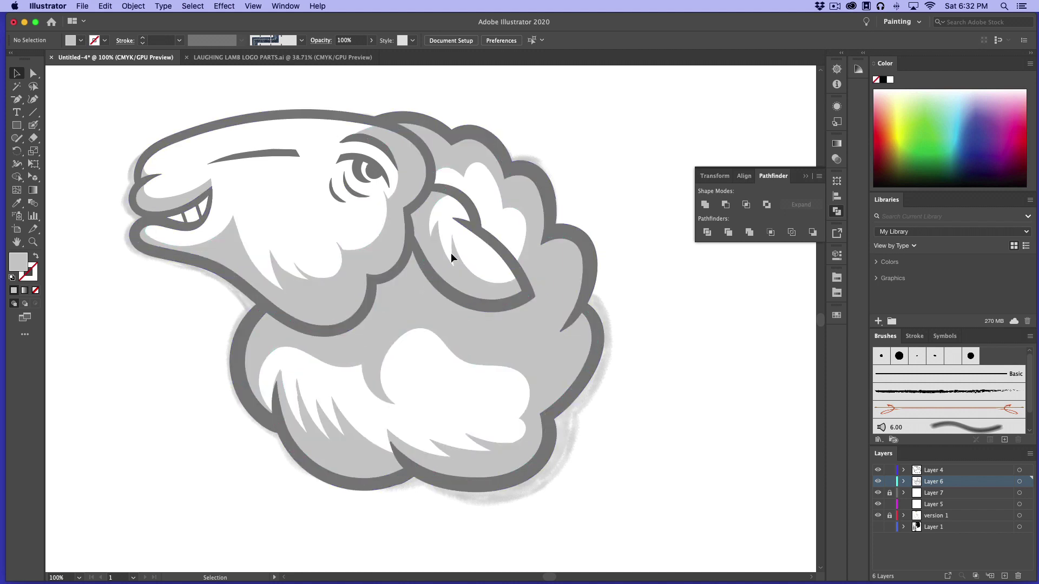
Select the wrinkle lines under the eye and recolor them with the light shadow gray using the Eyedropper
{"action": "key", "text": "a"}
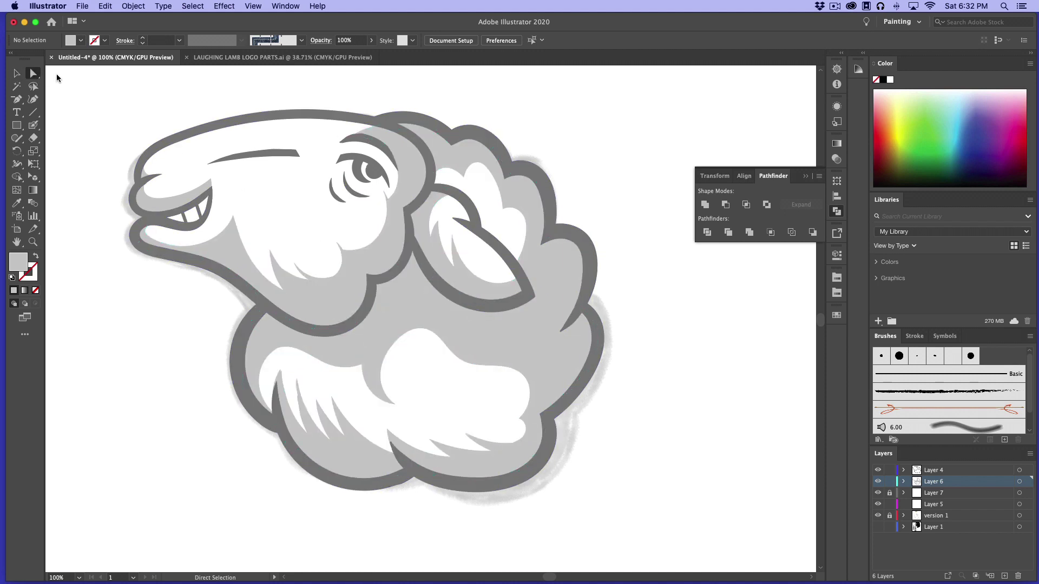
{"action": "left_click", "coordinate": [354, 193]}
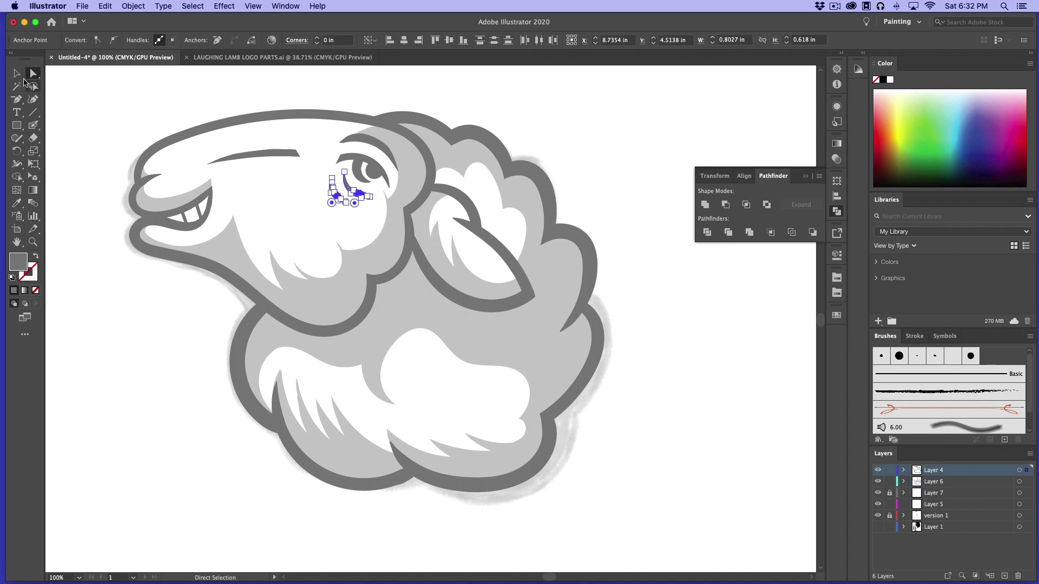
{"action": "key", "text": "v"}
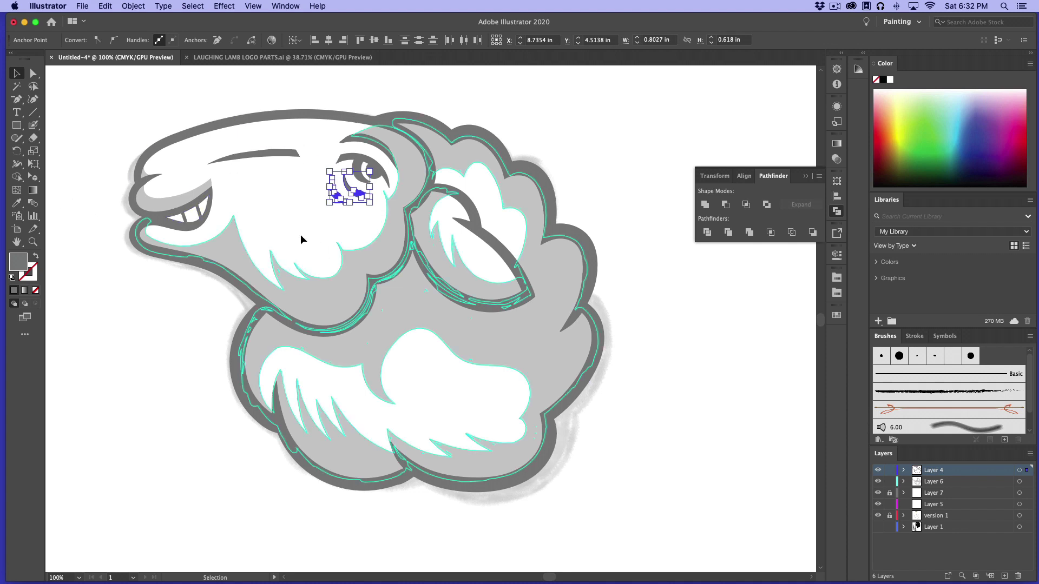
{"action": "left_click", "coordinate": [16, 203]}
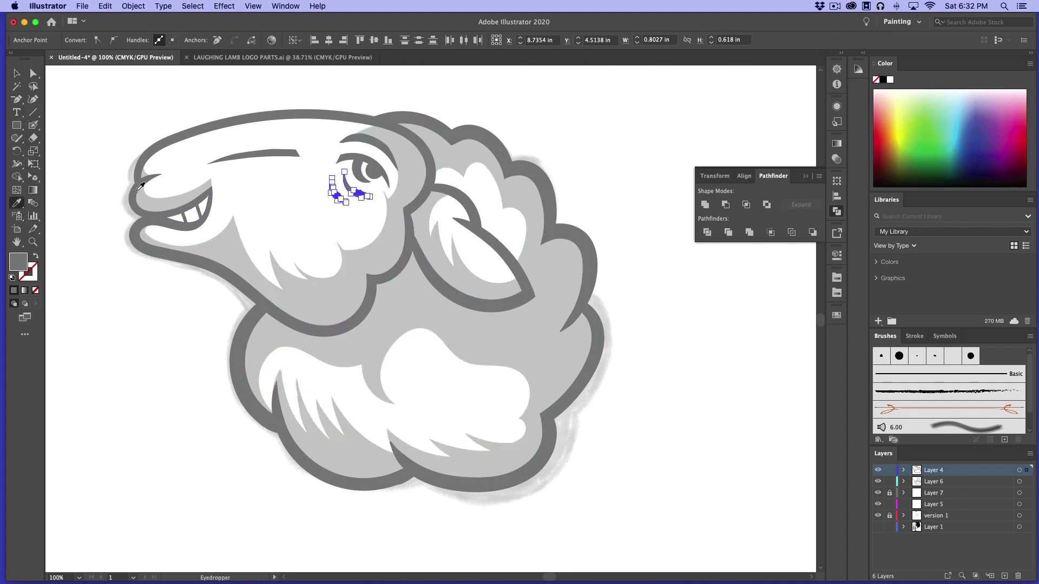
{"action": "left_click", "coordinate": [325, 343]}
{"action": "left_click", "coordinate": [16, 73]}
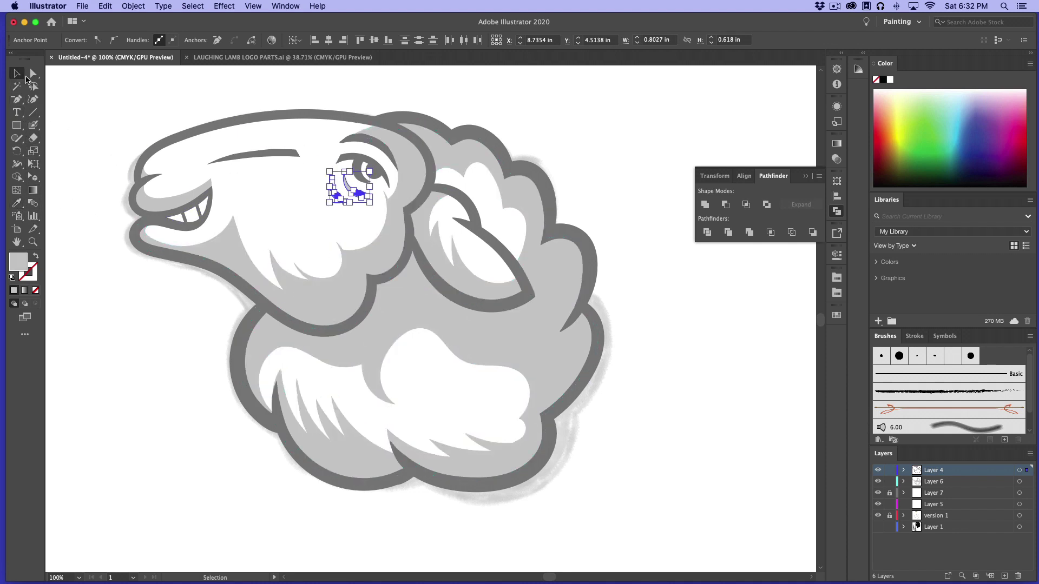
{"action": "left_click", "coordinate": [114, 97]}
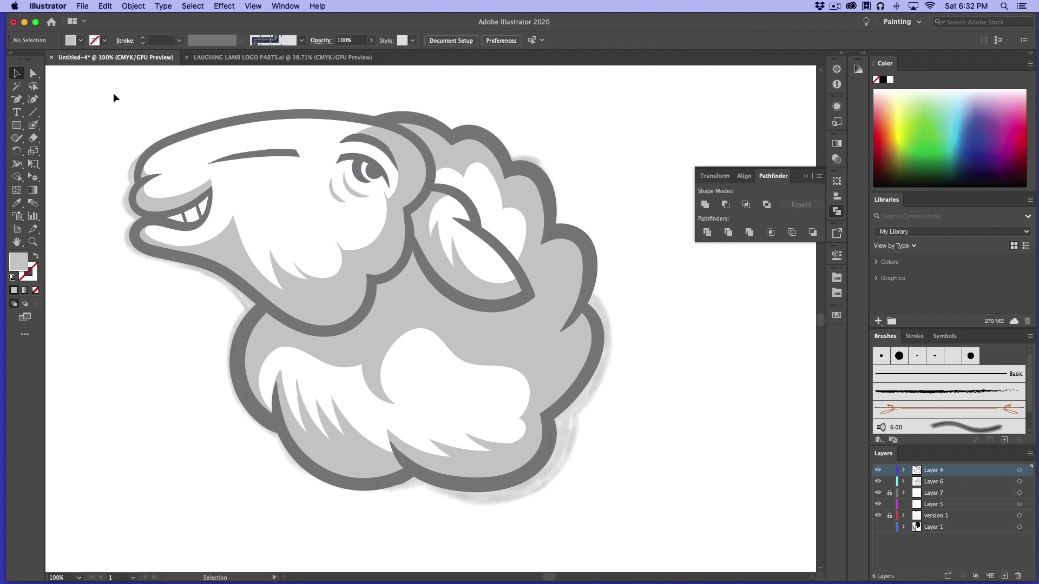
Hide the version 1 sketch layer and recolor the long crease line on the snout with the light shadow gray using the Eyedropper
{"action": "left_click", "coordinate": [878, 516]}
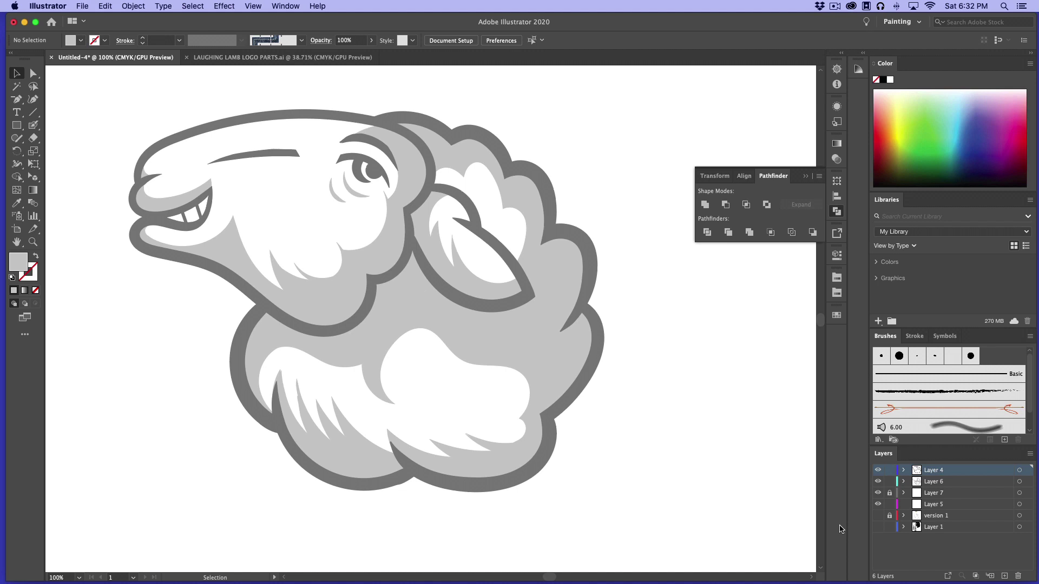
{"action": "left_click", "coordinate": [33, 73]}
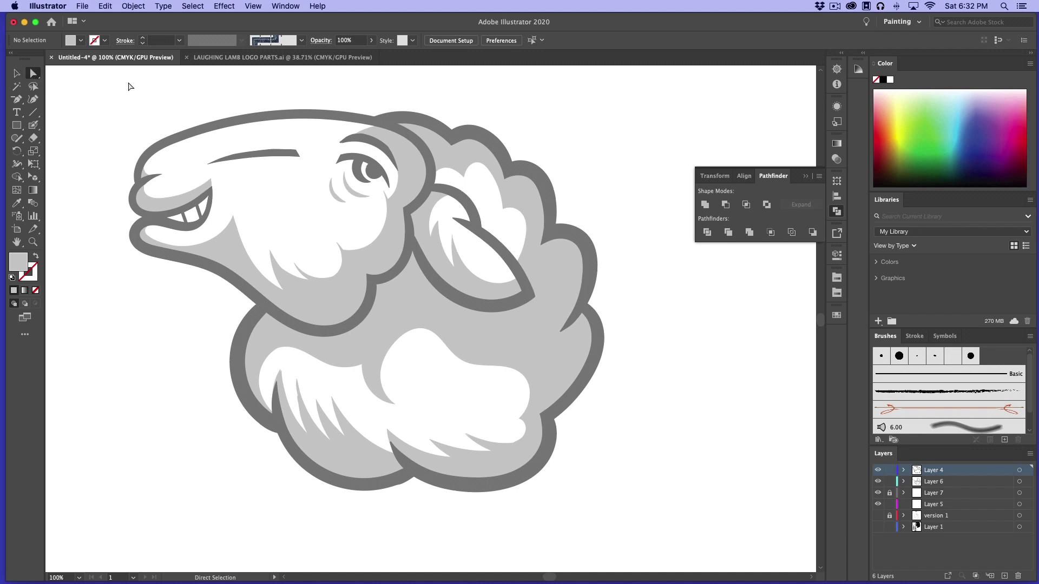
{"action": "left_click", "coordinate": [295, 153]}
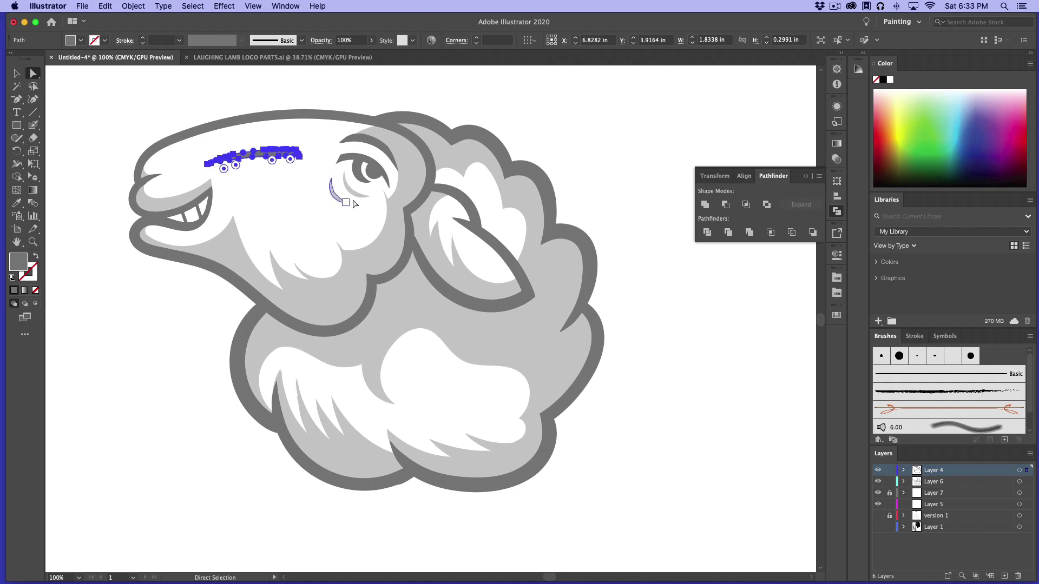
{"action": "left_click_drag", "start_coordinate": [361, 194], "coordinate": [378, 154]}
{"action": "left_click", "coordinate": [17, 203]}
{"action": "left_click", "coordinate": [387, 245]}
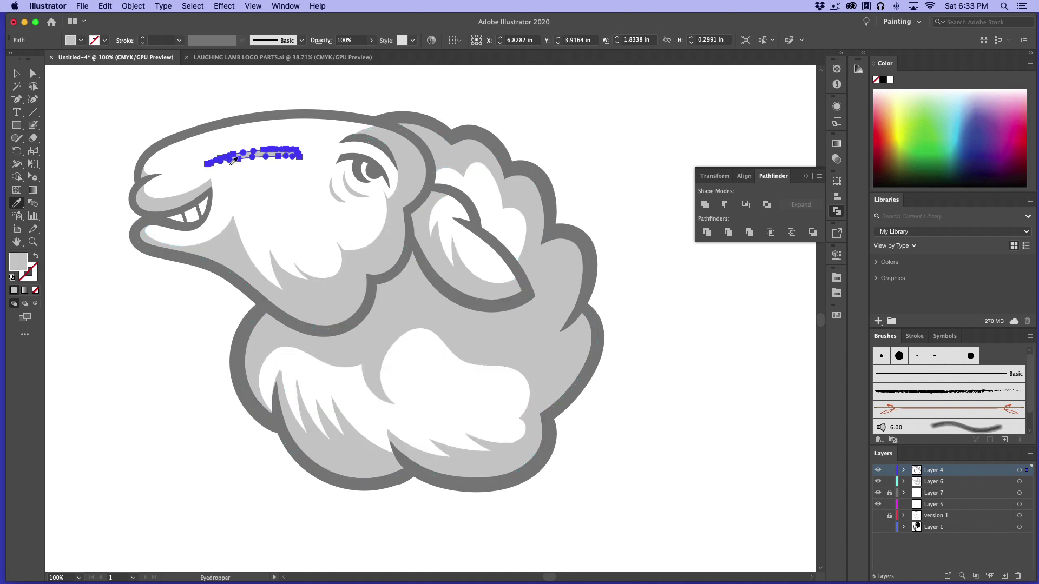
{"action": "left_click", "coordinate": [17, 73]}
{"action": "left_click", "coordinate": [135, 77]}
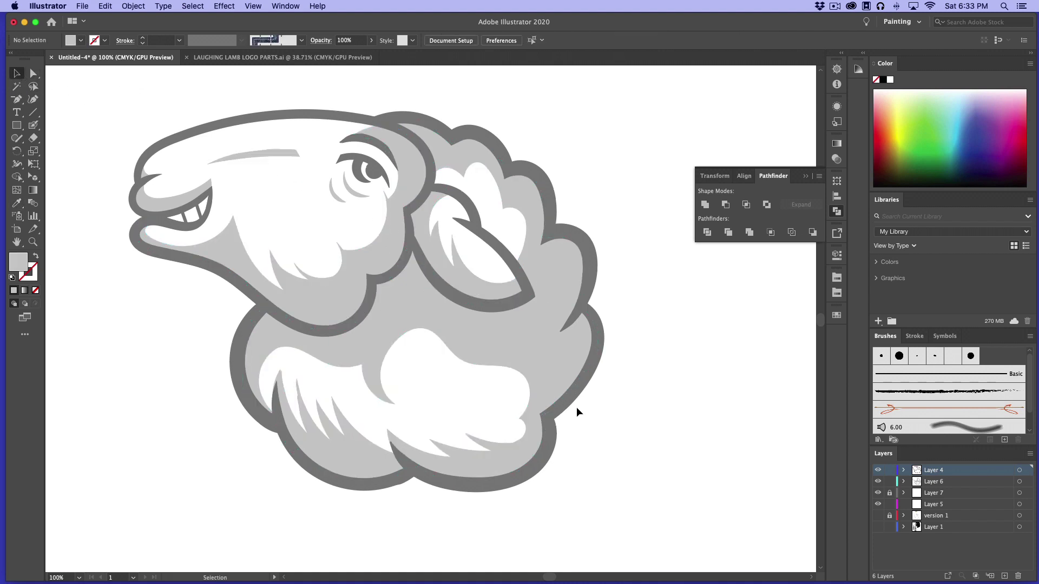